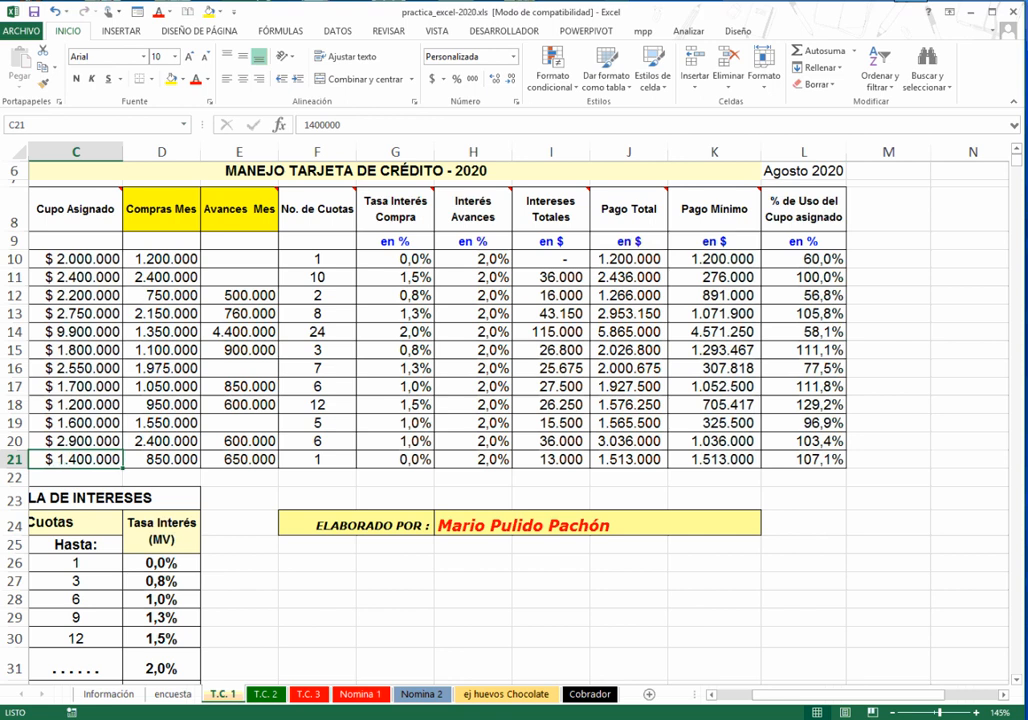
- Review the purchases, advances, number of installments, total payment and minimum payment columns on the T.C. 1 sheet
{"action": "left_click_drag", "start_coordinate": [162, 209], "coordinate": [239, 386]}
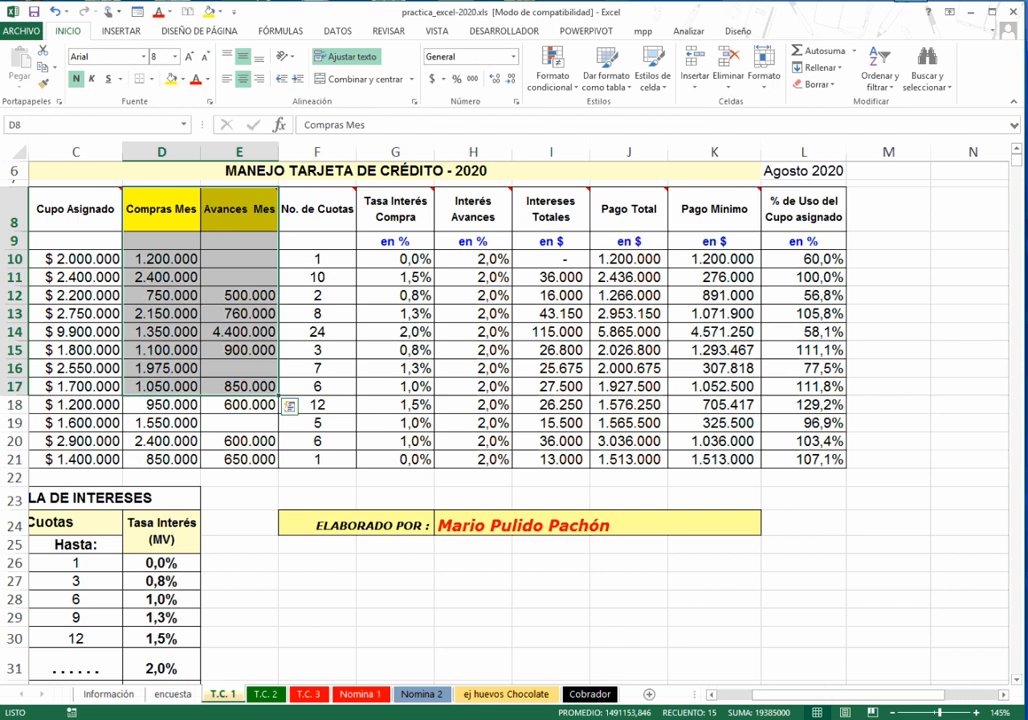
{"action": "left_click", "coordinate": [239, 350]}
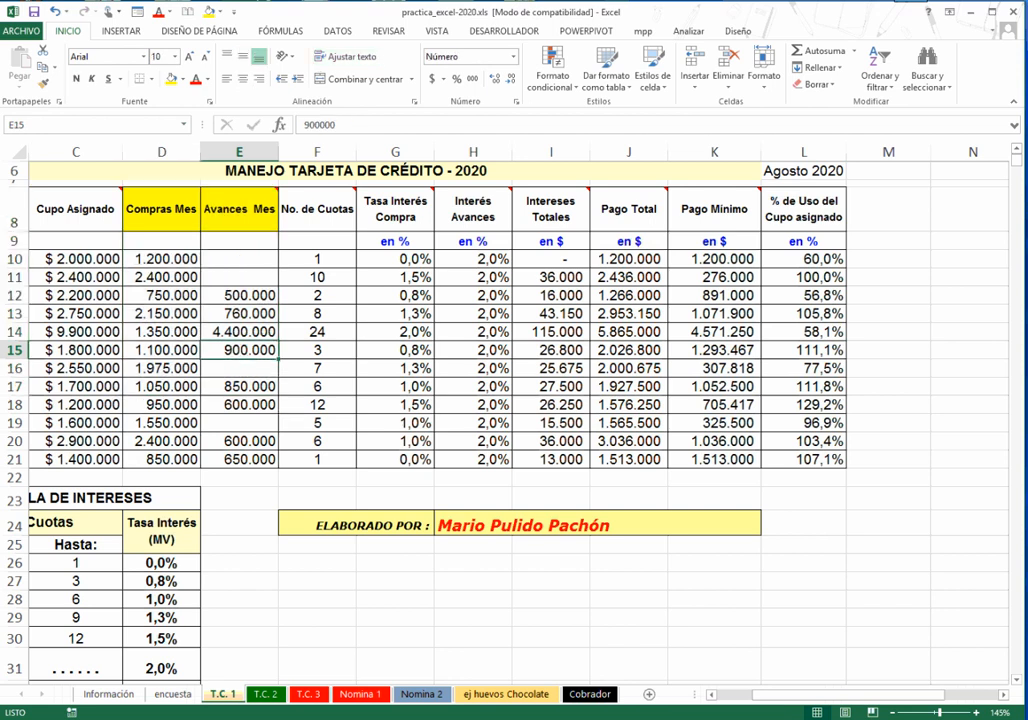
{"action": "left_click_drag", "start_coordinate": [317, 258], "coordinate": [317, 422]}
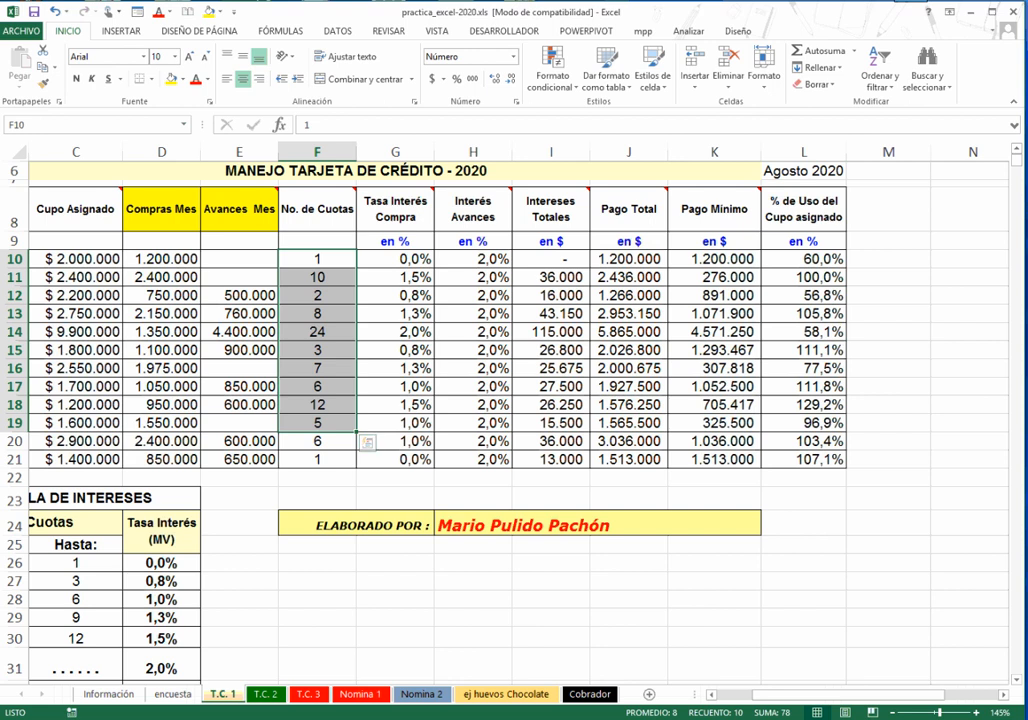
{"action": "left_click", "coordinate": [395, 314]}
{"action": "left_click_drag", "start_coordinate": [161, 241], "coordinate": [239, 313]}
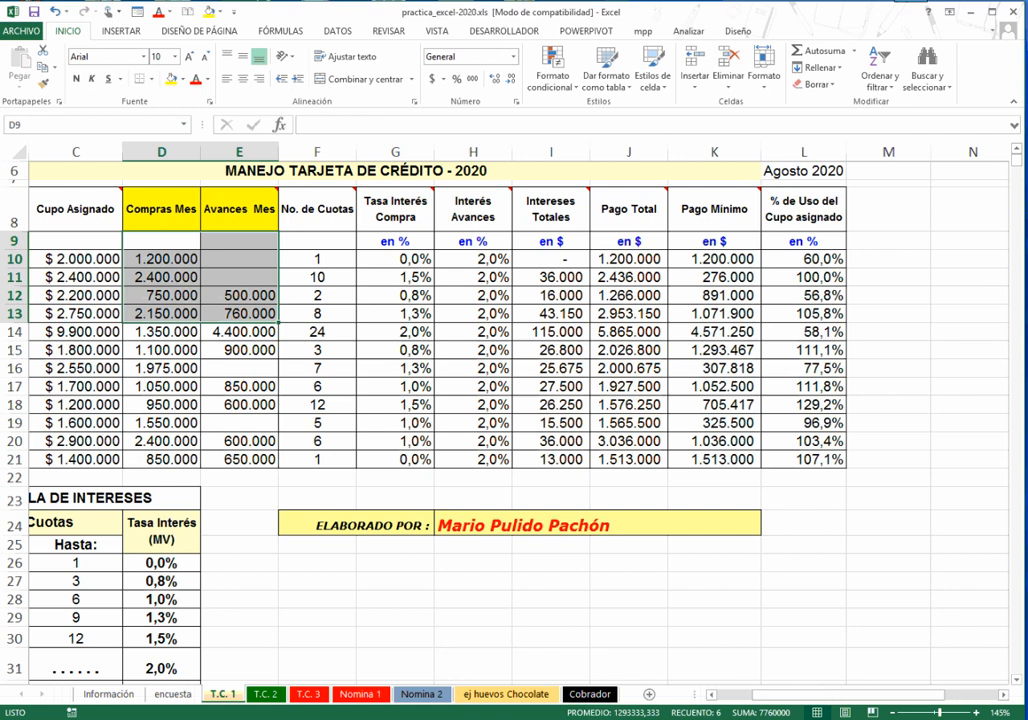
{"action": "left_click", "coordinate": [629, 209]}
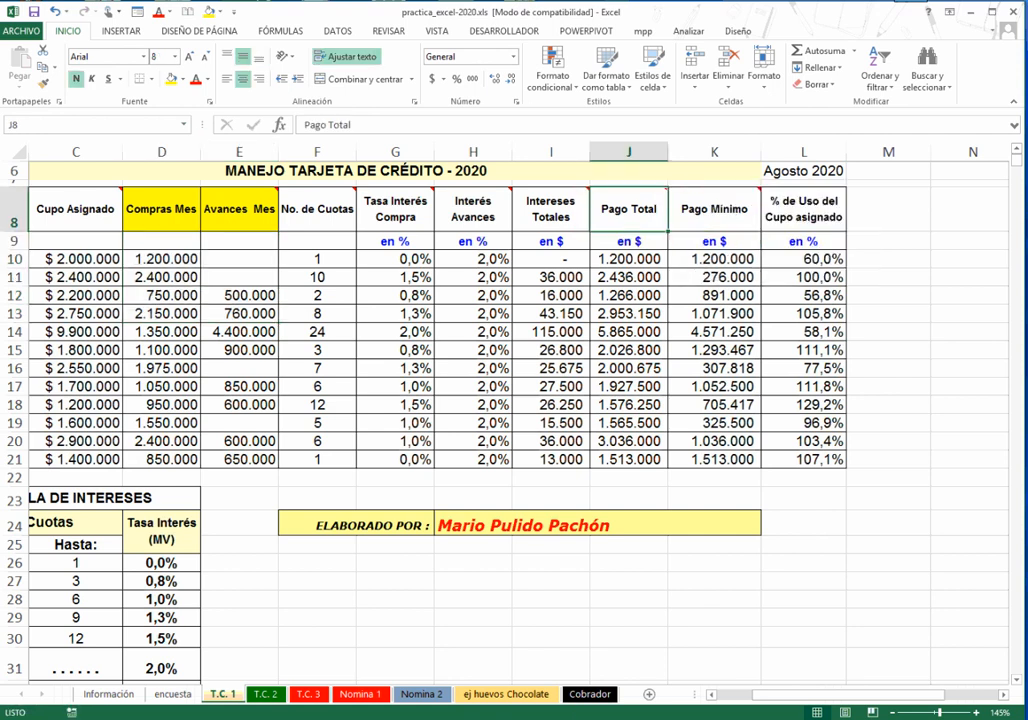
{"action": "left_click", "coordinate": [714, 209]}
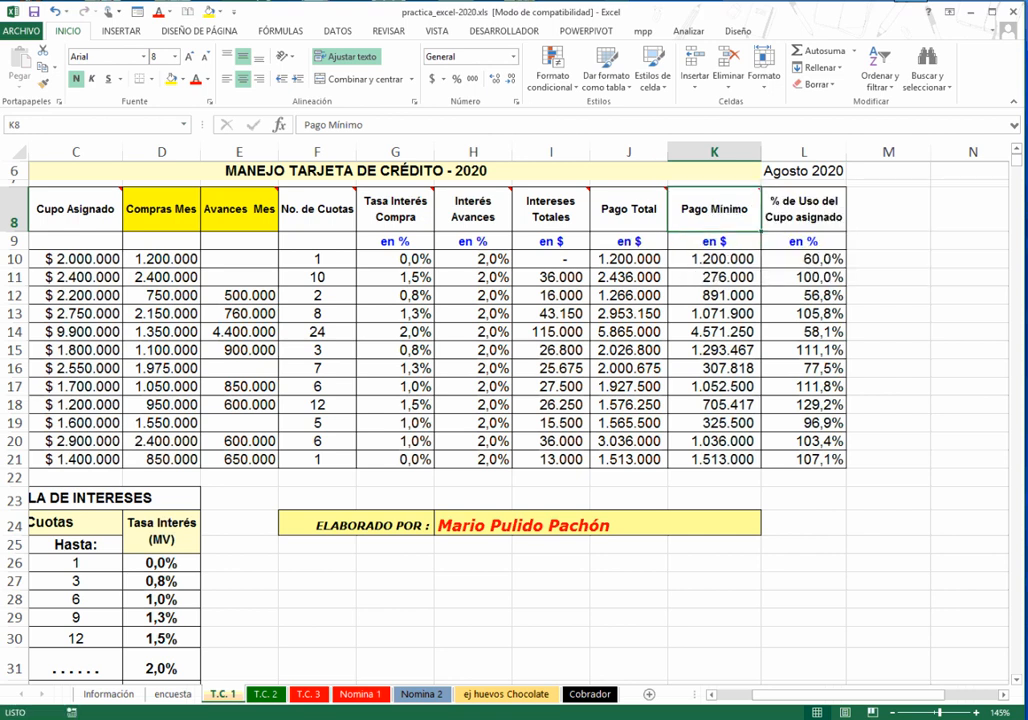
{"action": "mouse_move", "coordinate": [239, 209]}
- Examine the dated card transactions and the assigned monthly limits in the analysis table on the T.C. 2 sheet
{"action": "left_click", "coordinate": [266, 693]}
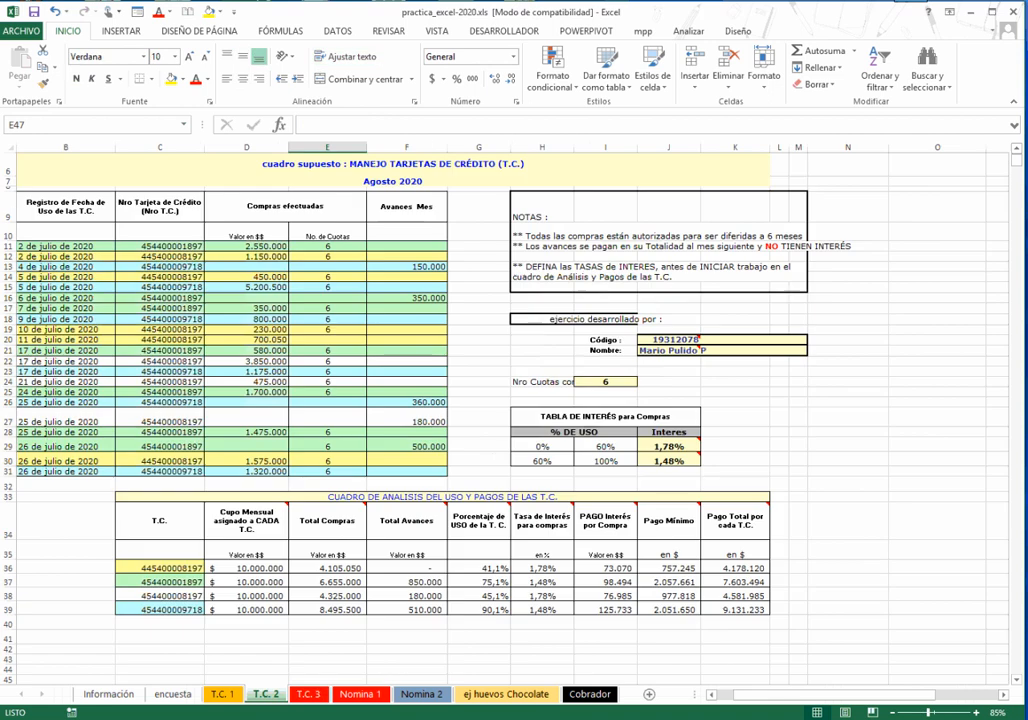
{"action": "scroll", "coordinate": [542, 525], "scroll_direction": "up", "scroll_amount": 2}
{"action": "scroll", "coordinate": [542, 525], "scroll_direction": "down", "scroll_amount": 1}
{"action": "scroll", "coordinate": [400, 400], "scroll_direction": "down", "scroll_amount": 1}
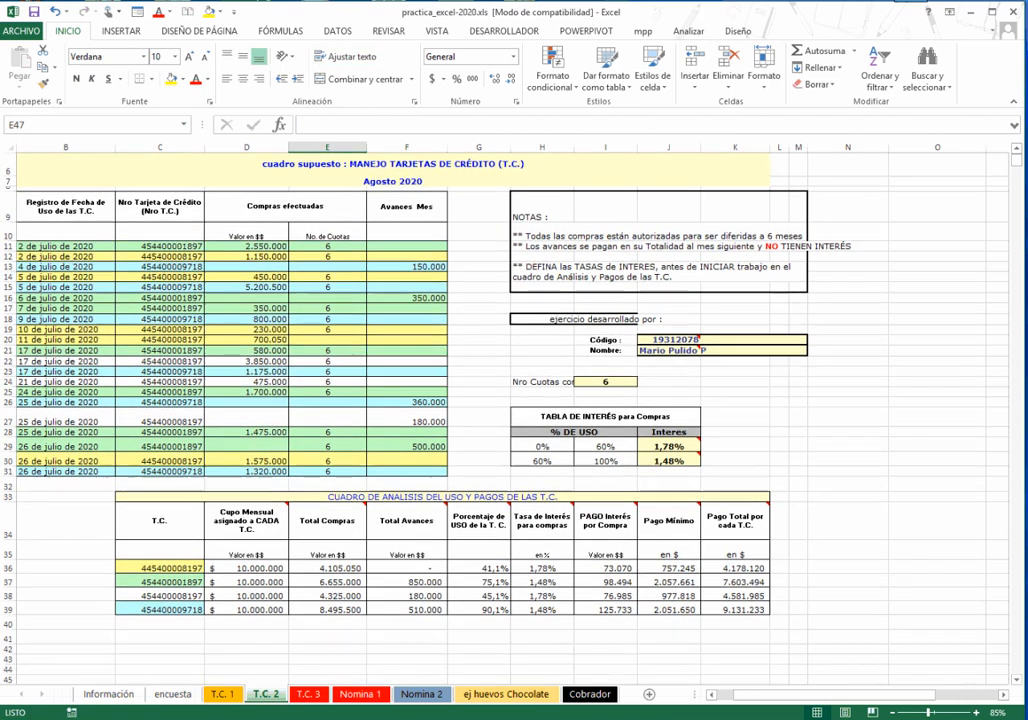
{"action": "left_click", "coordinate": [66, 246]}
{"action": "key", "text": "Left"}
{"action": "left_click_drag", "start_coordinate": [75, 246], "coordinate": [430, 471]}
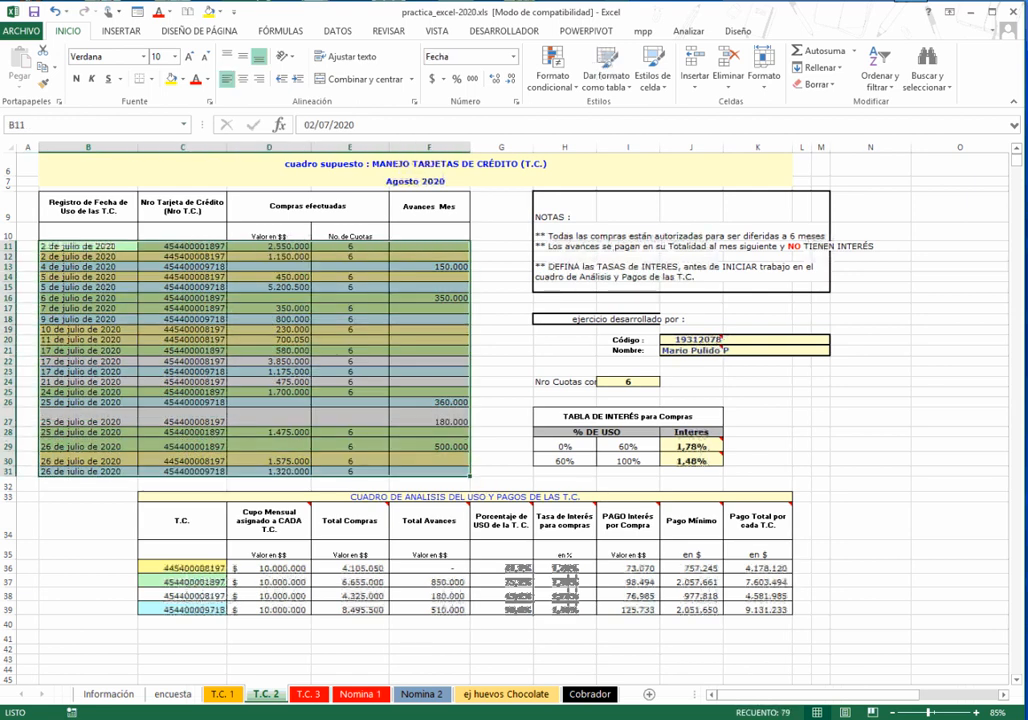
{"action": "left_click", "coordinate": [268, 582]}
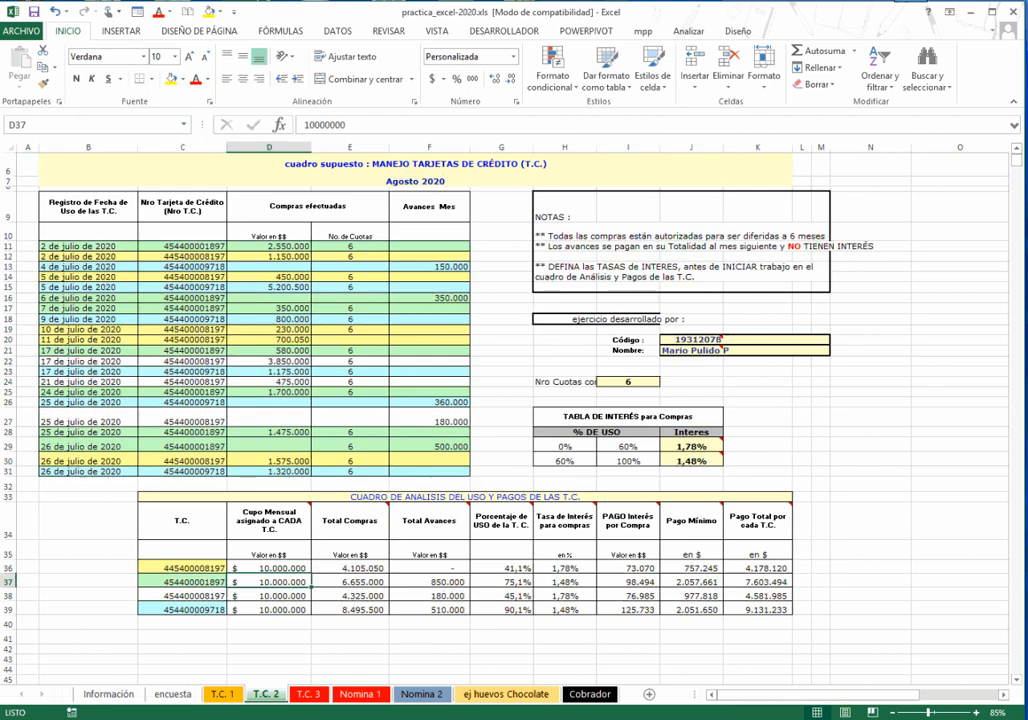
- Examine the card usage and payment analysis table, the notes, the number of installments and the purchase interest table
{"action": "scroll", "coordinate": [447, 545], "scroll_direction": "up", "scroll_amount": 1}
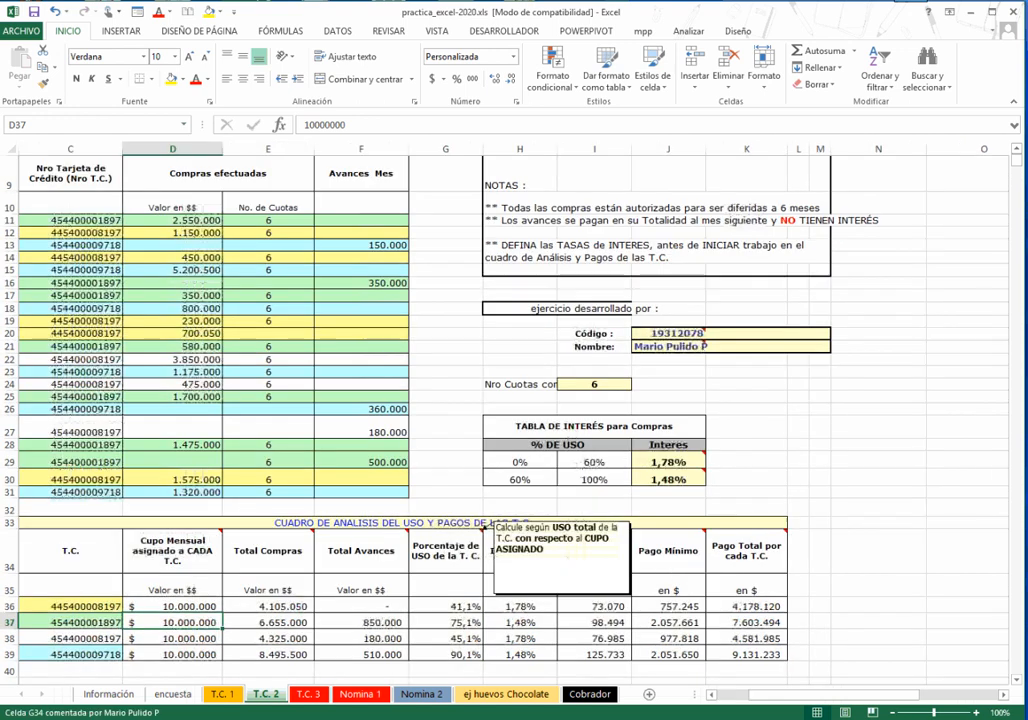
{"action": "scroll", "coordinate": [447, 545], "scroll_direction": "down", "scroll_amount": 2}
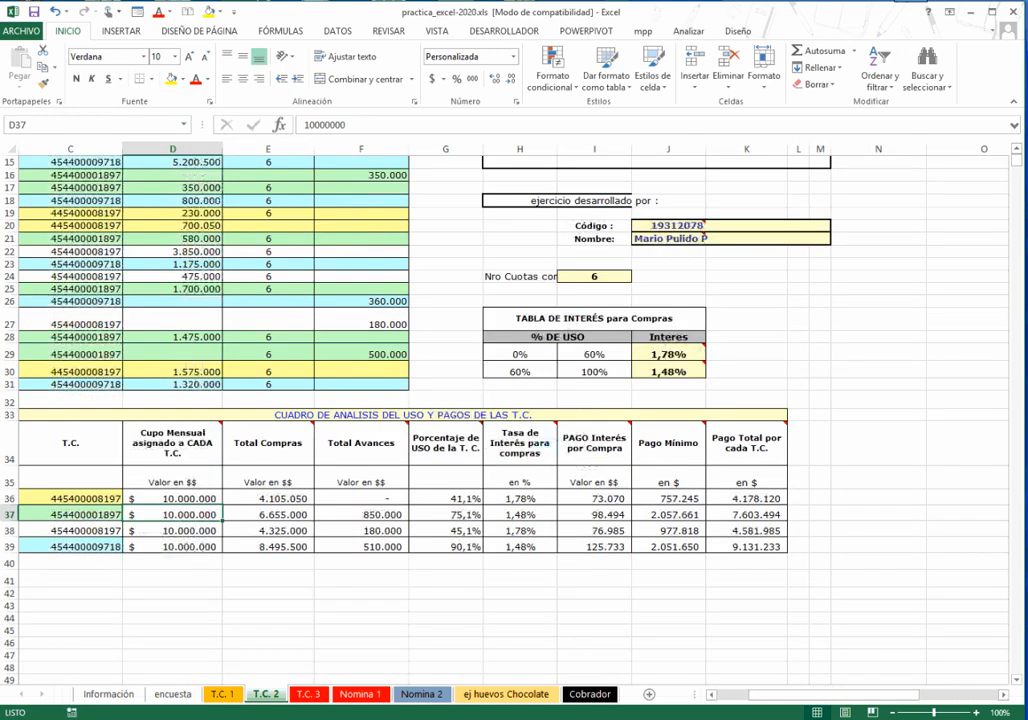
{"action": "scroll", "coordinate": [405, 340], "scroll_direction": "up", "scroll_amount": 1}
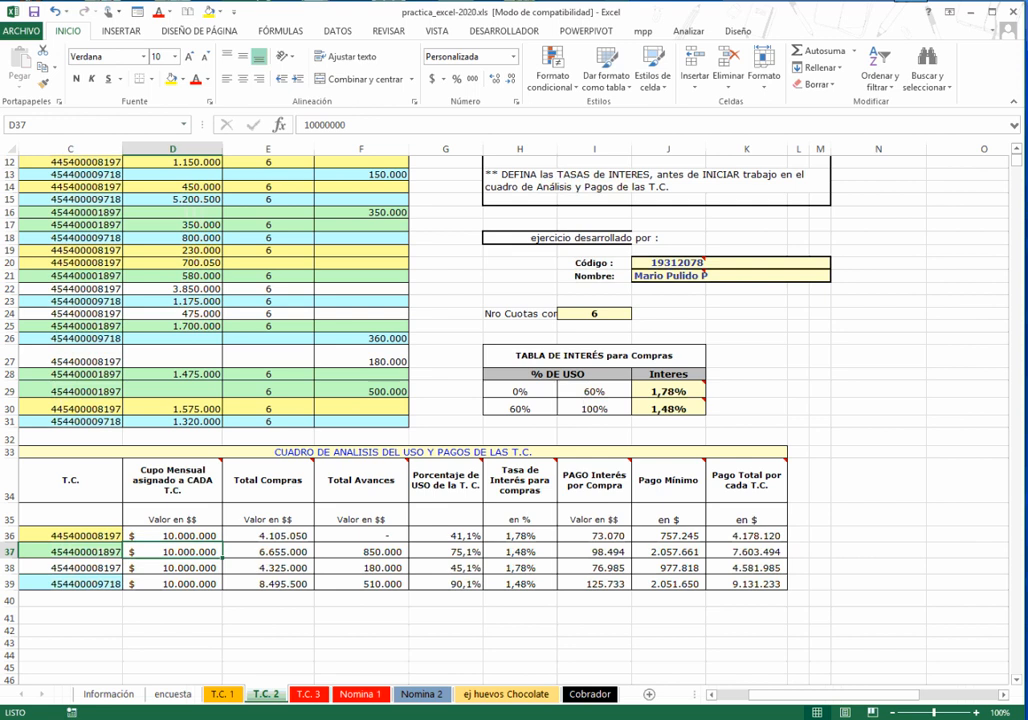
{"action": "scroll", "coordinate": [405, 340], "scroll_direction": "up", "scroll_amount": 2}
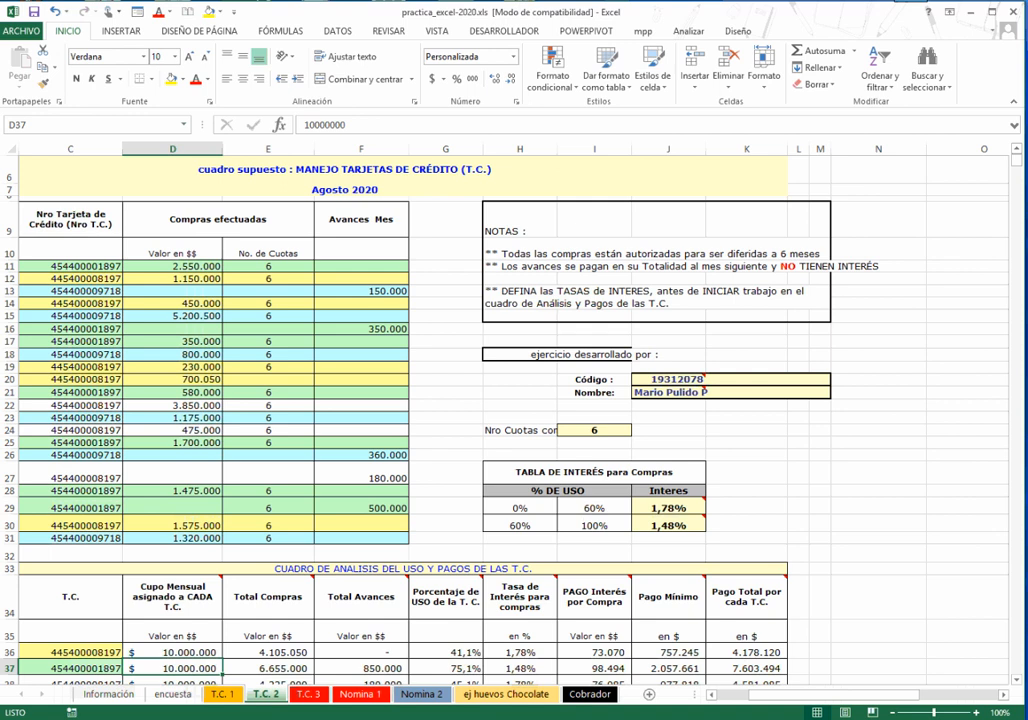
{"action": "scroll", "coordinate": [405, 400], "scroll_direction": "down", "scroll_amount": 1}
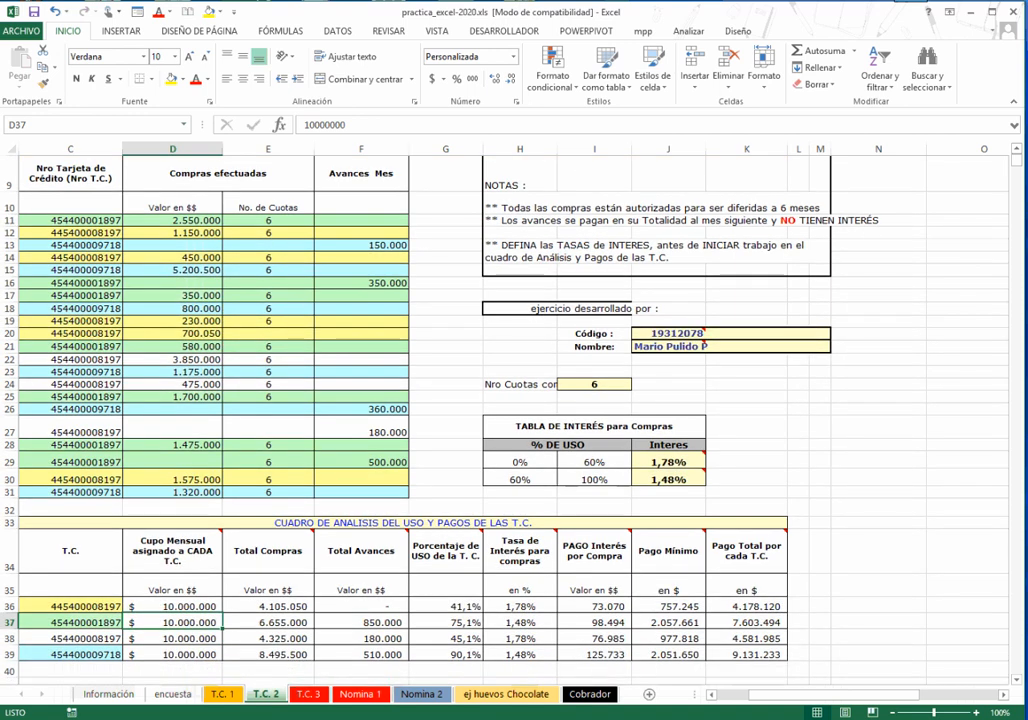
{"action": "left_click", "coordinate": [594, 384]}
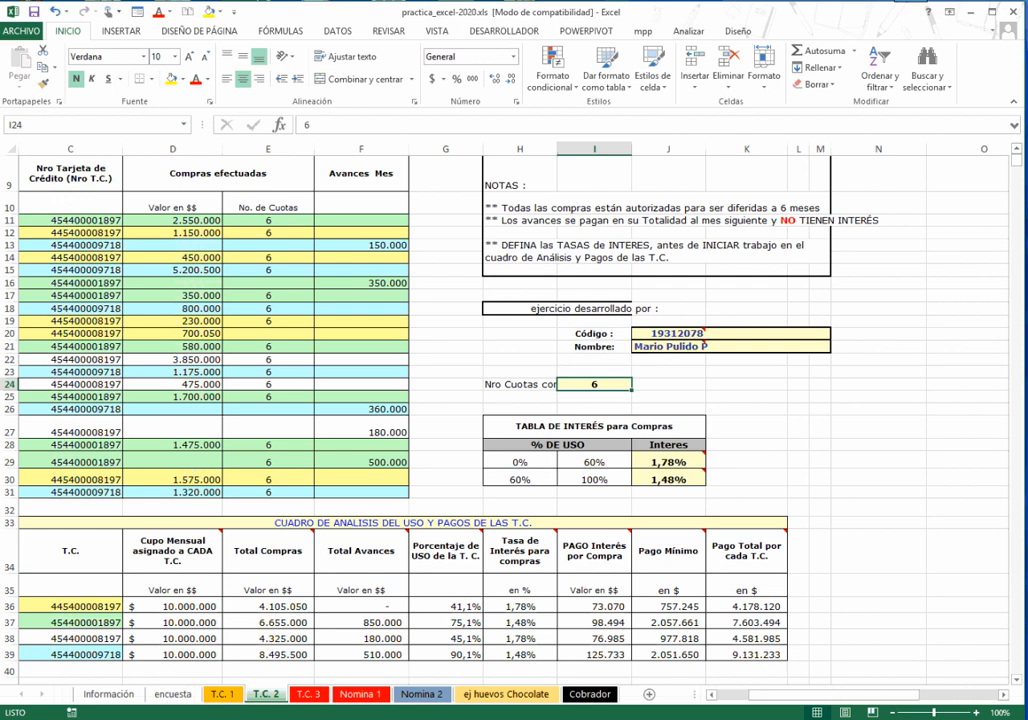
{"action": "left_click", "coordinate": [594, 462]}
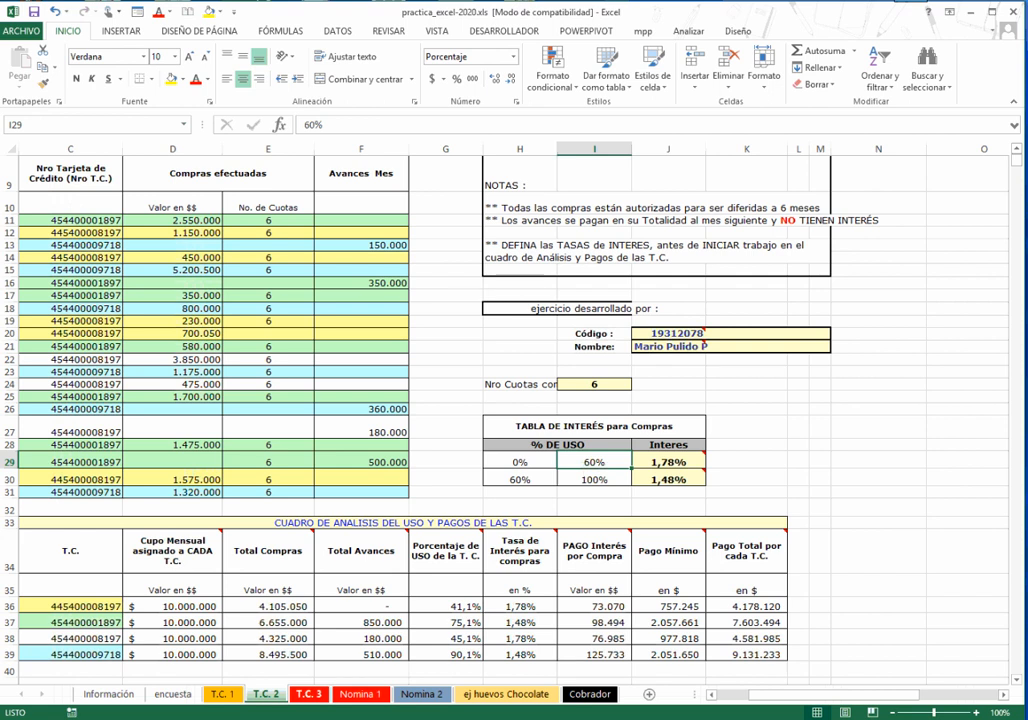
- On the T.C. 3 sheet, widen columns J to M so the group, interest and minimum payment headings fit
{"action": "key", "text": "ctrl+Page_Down"}
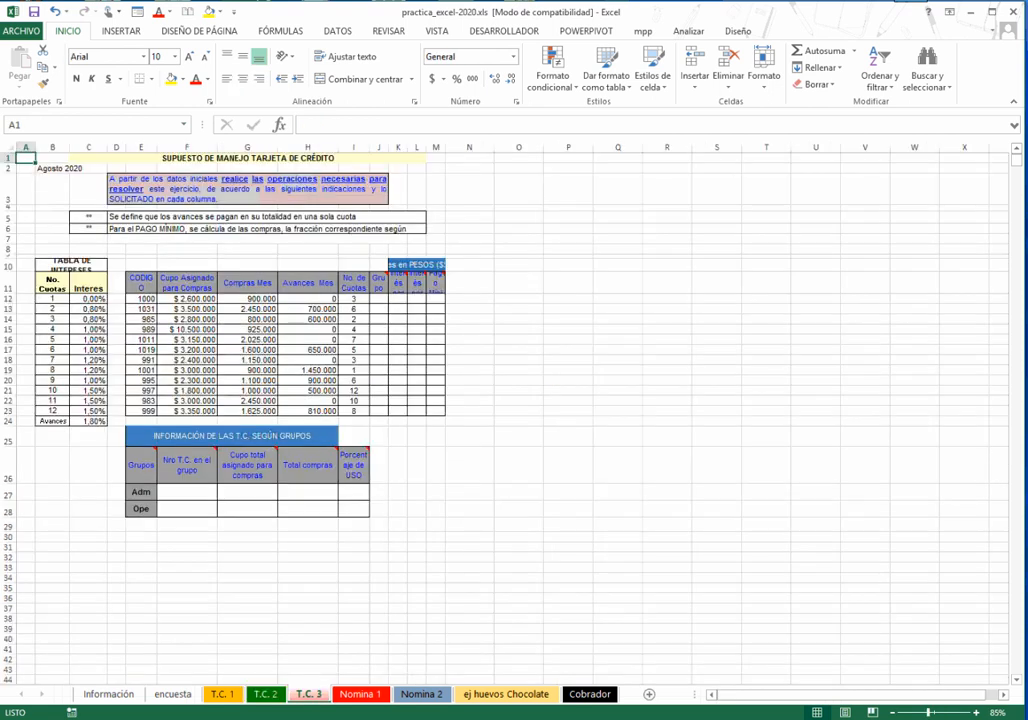
{"action": "scroll", "coordinate": [322, 563], "scroll_direction": "up", "scroll_amount": 2}
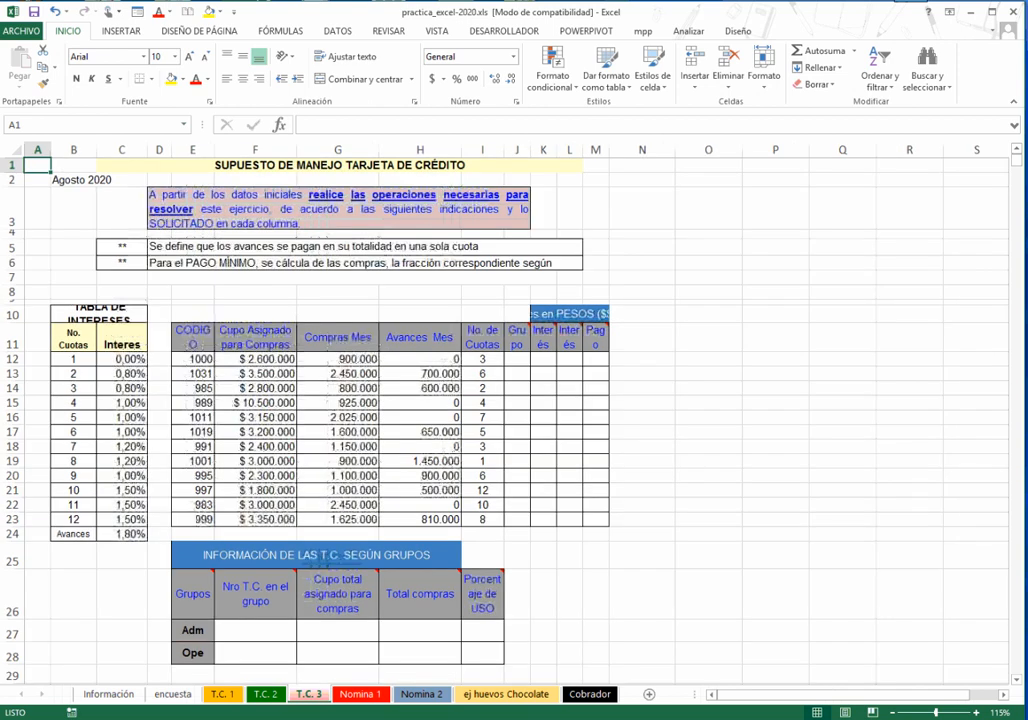
{"action": "left_click_drag", "start_coordinate": [516, 149], "coordinate": [598, 149]}
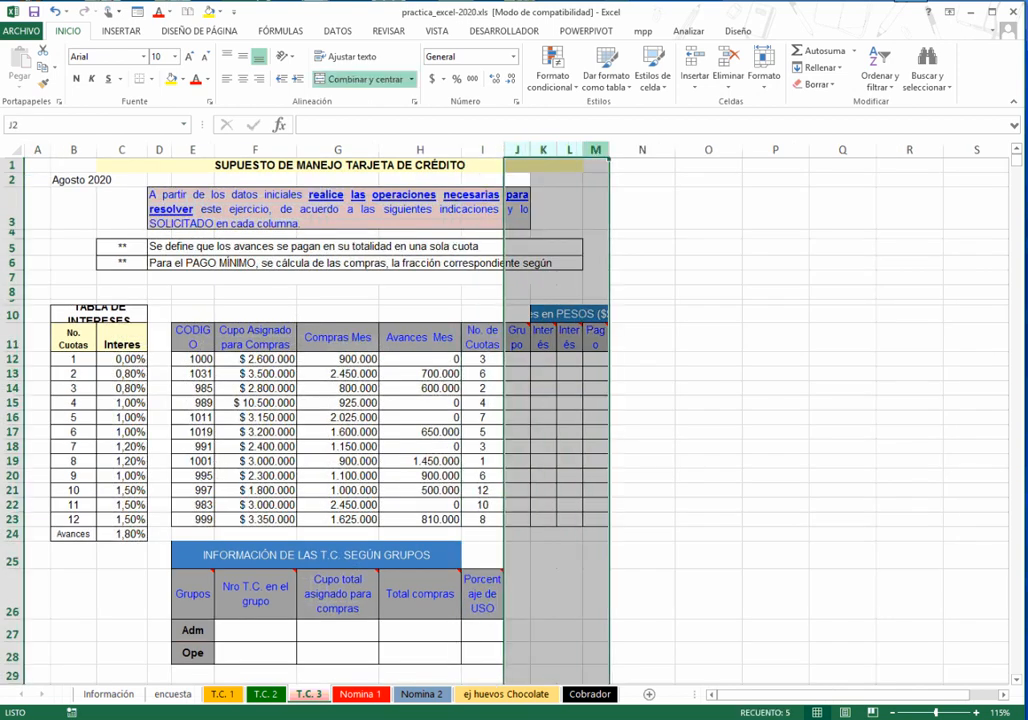
{"action": "left_click_drag", "start_coordinate": [530, 149], "coordinate": [592, 149]}
{"action": "left_click", "coordinate": [548, 403]}
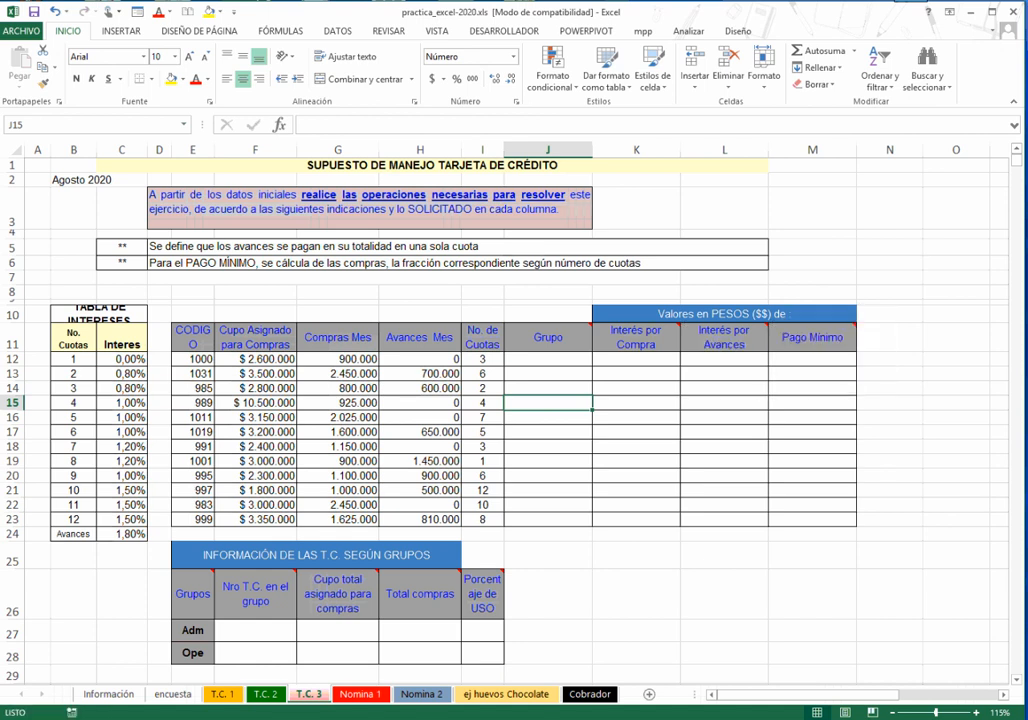
- Read the comment on the Grupos heading and relate the Adm and Ope groups to the first cell of the Grupo column
{"action": "scroll", "coordinate": [548, 403], "scroll_direction": "down", "scroll_amount": 2}
{"action": "scroll", "coordinate": [548, 403], "scroll_direction": "up", "scroll_amount": 1}
{"action": "left_click", "coordinate": [548, 288]}
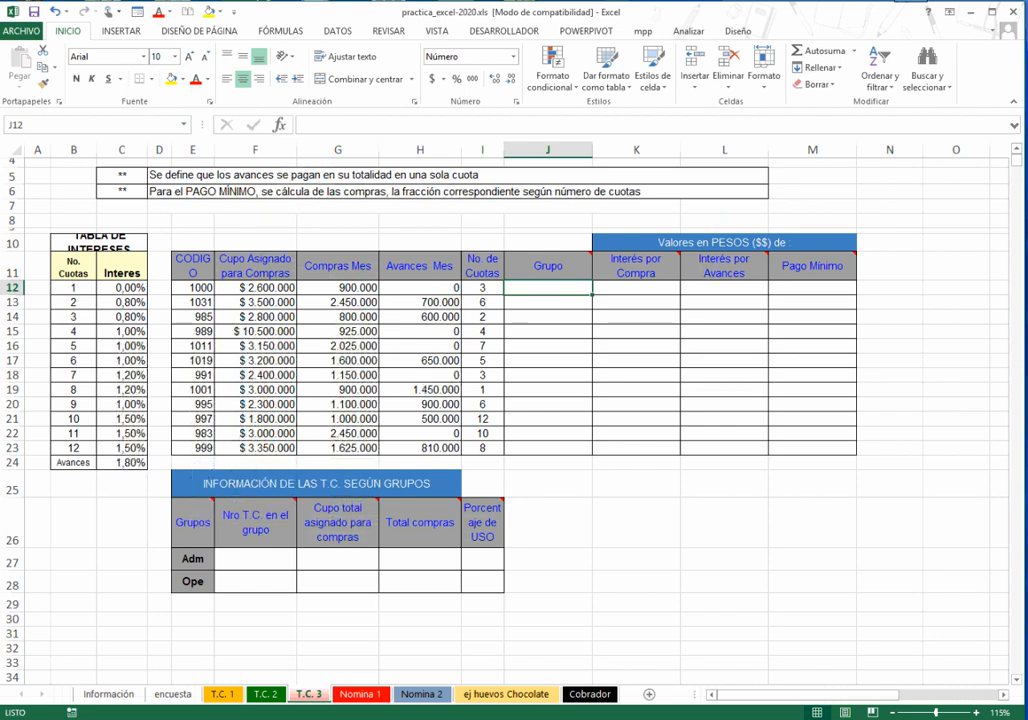
{"action": "left_click", "coordinate": [193, 559]}
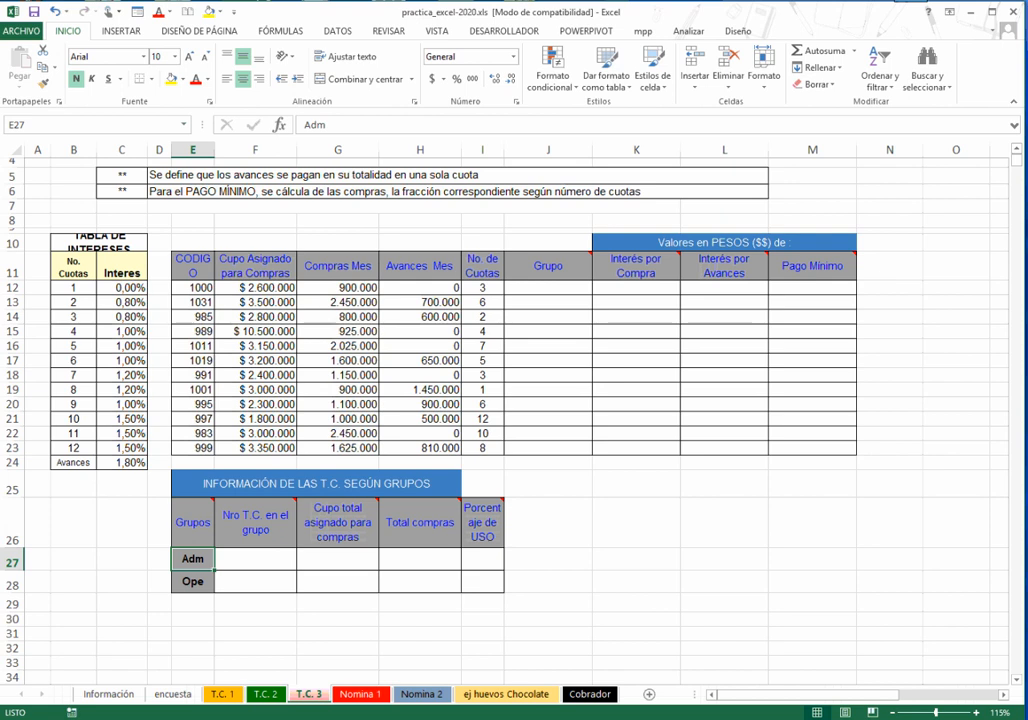
{"action": "left_click", "coordinate": [193, 582]}
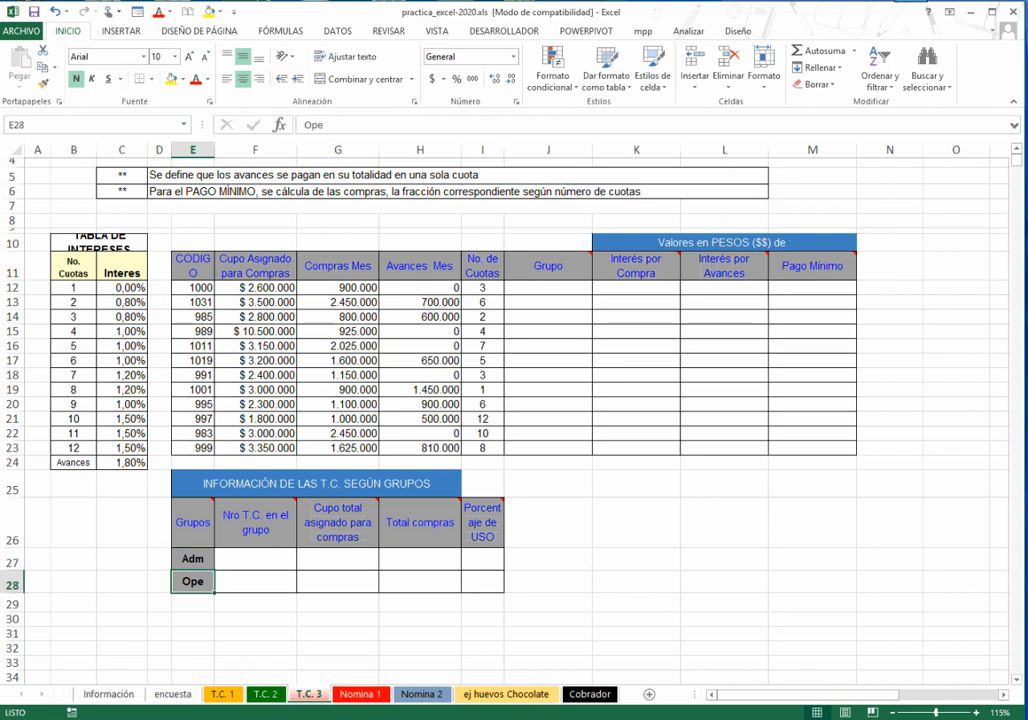
{"action": "mouse_move", "coordinate": [550, 268]}
{"action": "mouse_move", "coordinate": [195, 520]}
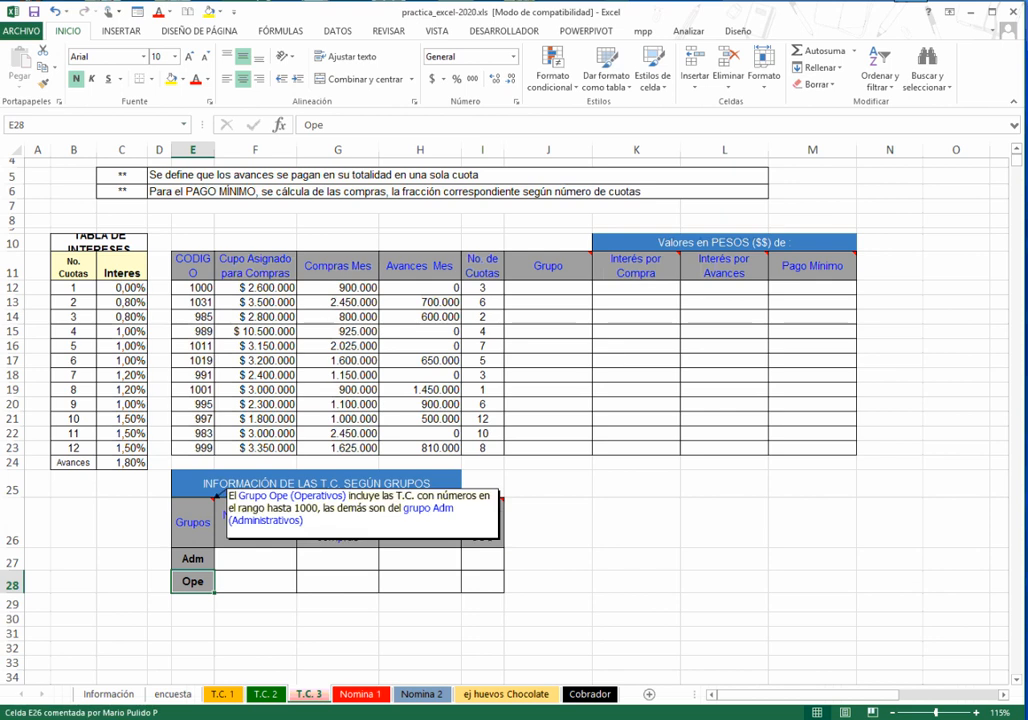
{"action": "left_click", "coordinate": [548, 288]}
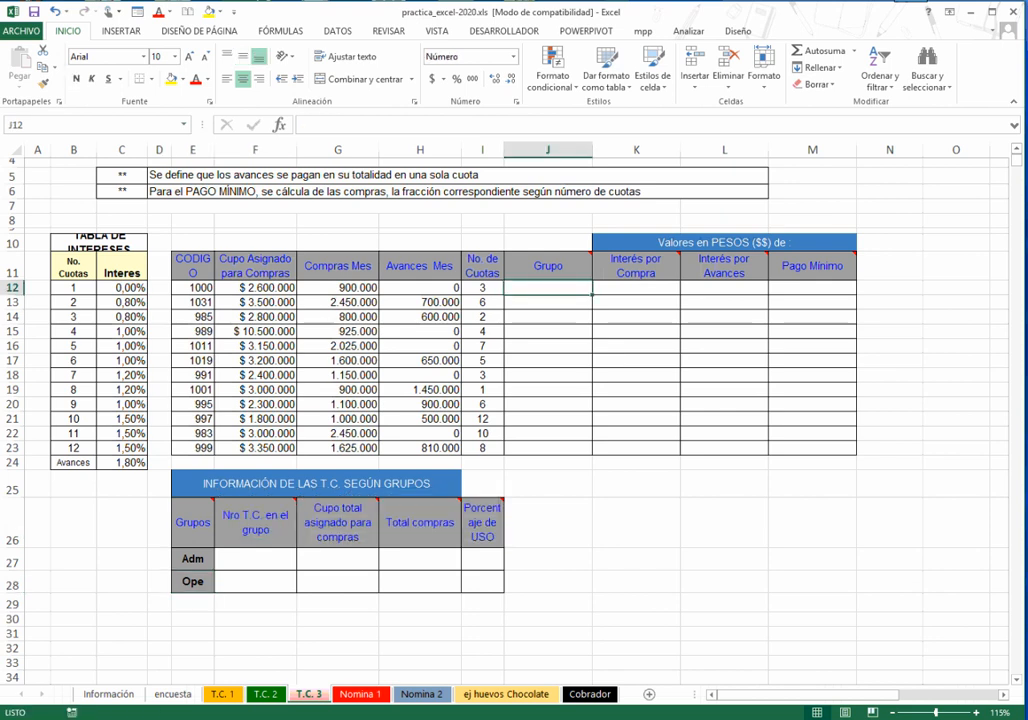
{"action": "mouse_move", "coordinate": [195, 520]}
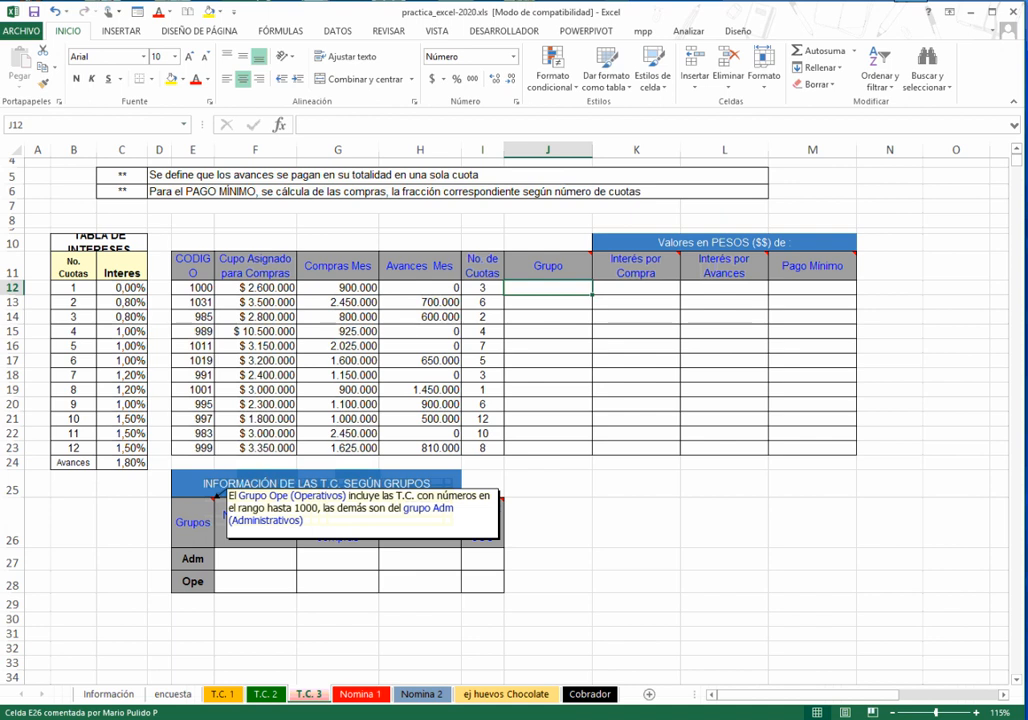
{"action": "left_click", "coordinate": [193, 582]}
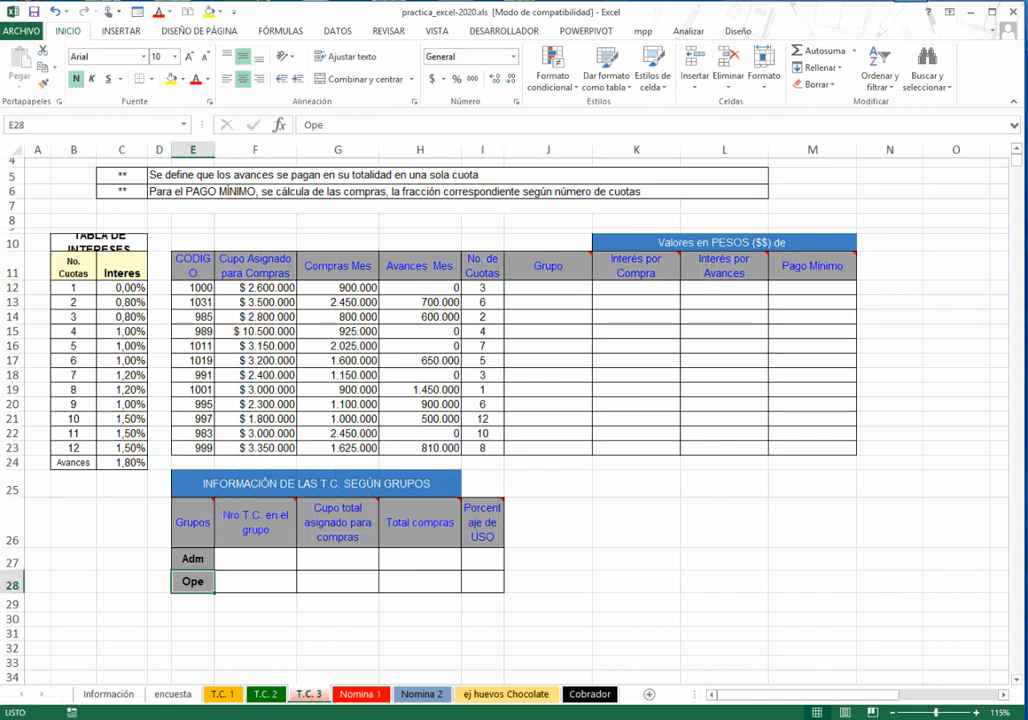
{"action": "left_click", "coordinate": [193, 559]}
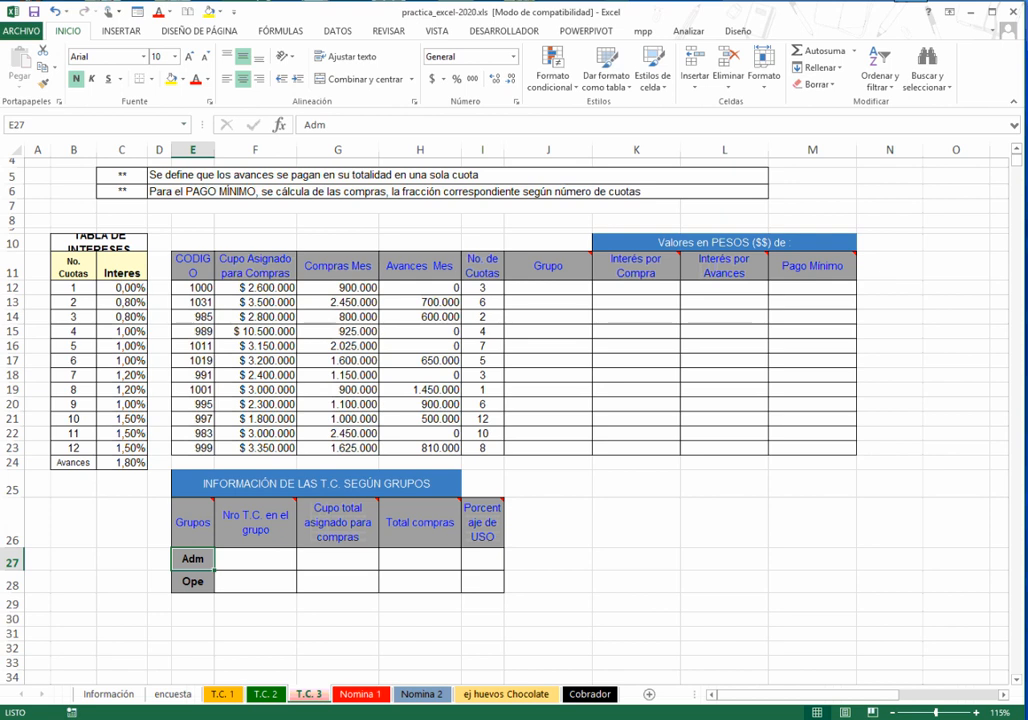
- Widen column E so the CODIGO heading fits on one line
{"action": "left_click", "coordinate": [548, 288]}
{"action": "left_click_drag", "start_coordinate": [193, 288], "coordinate": [193, 448]}
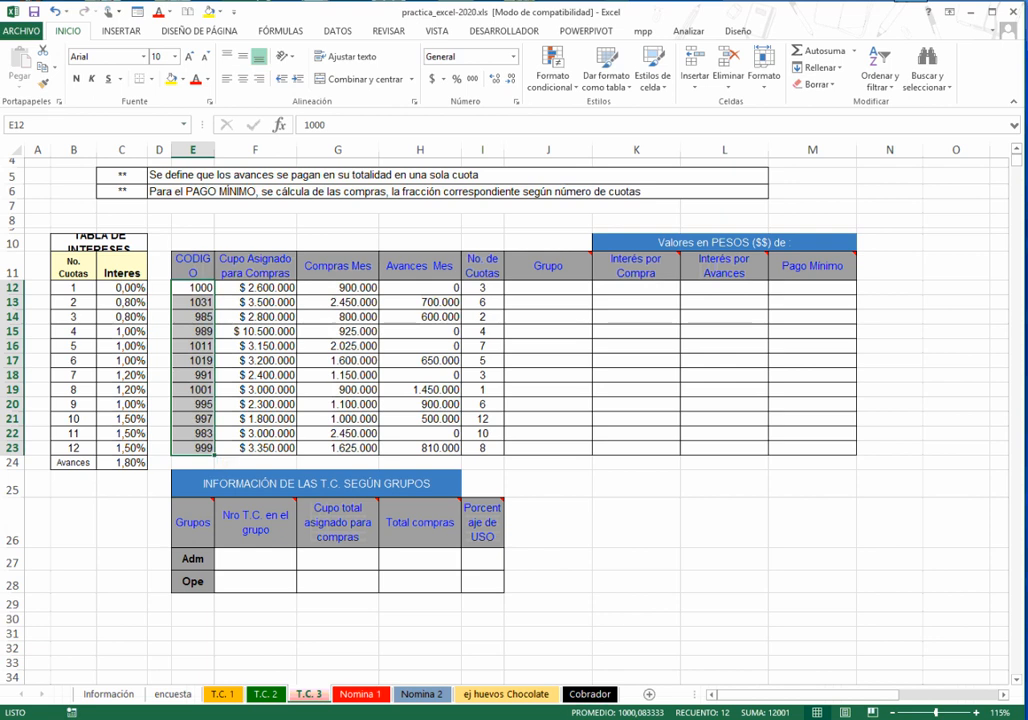
{"action": "left_click_drag", "start_coordinate": [214, 150], "coordinate": [228, 150]}
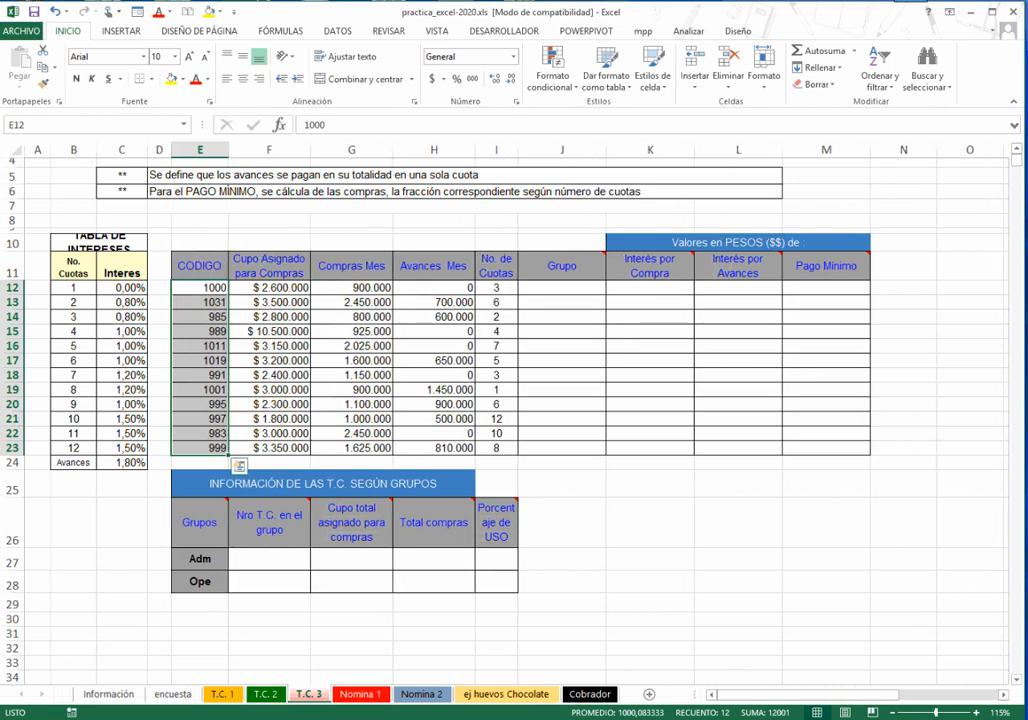
- Examine the empty Grupo cells J12:J23 and the Nro T.C. en el grupo cells F27:F28 of the group summary table
{"action": "left_click", "coordinate": [562, 288]}
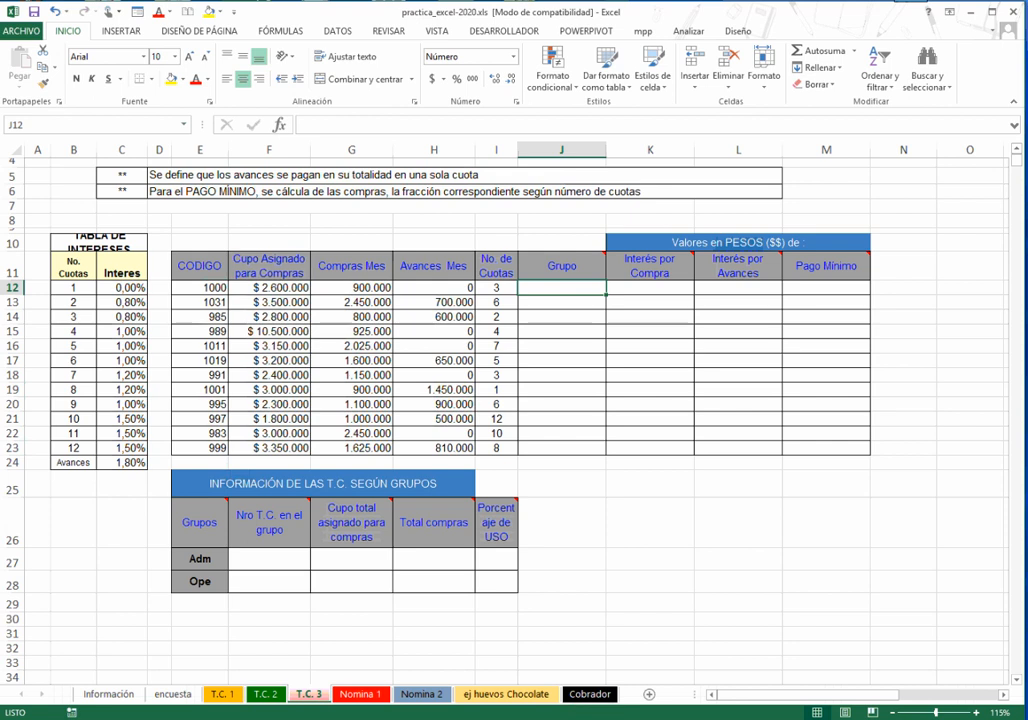
{"action": "key", "text": "Down"}
{"action": "key", "text": "Down"}
{"action": "key", "text": "Down"}
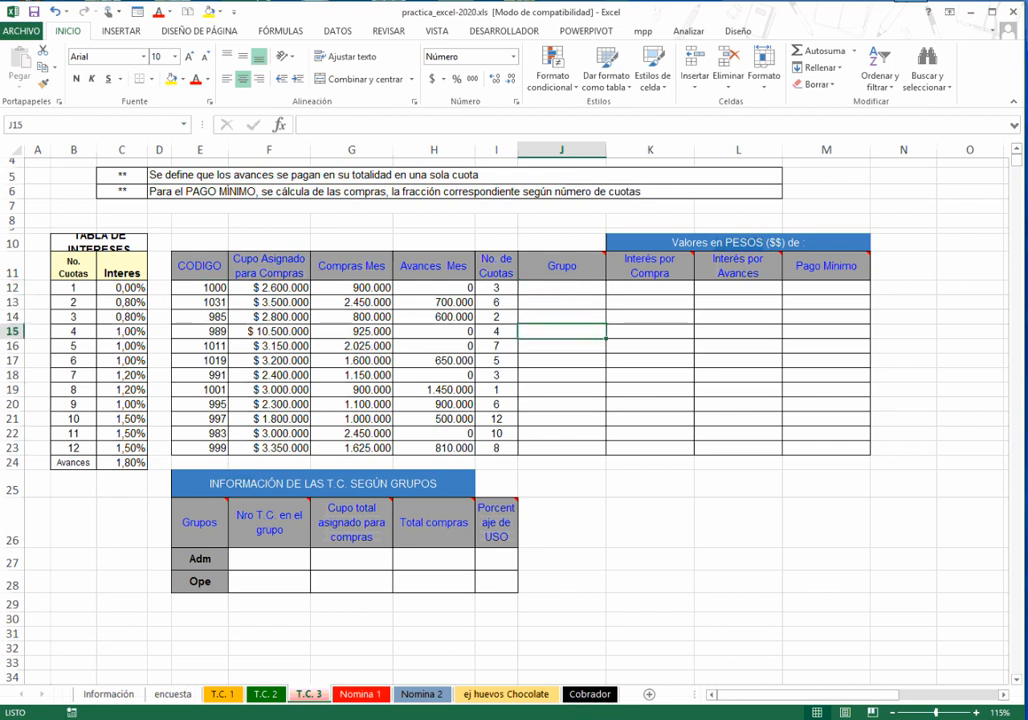
{"action": "left_click_drag", "start_coordinate": [268, 558], "coordinate": [268, 582]}
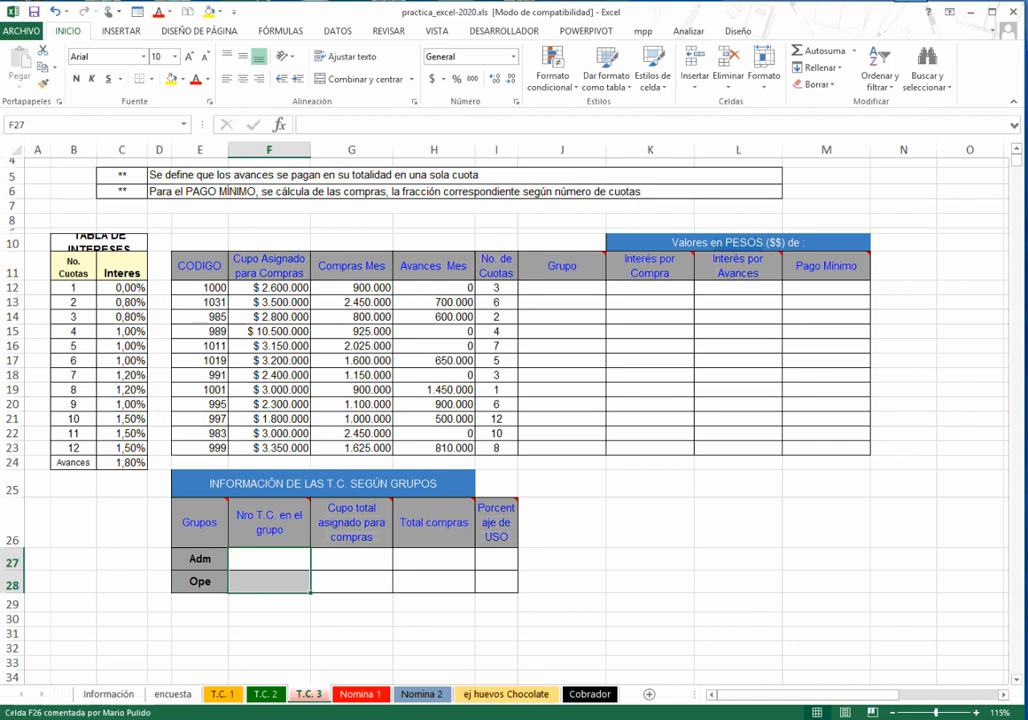
{"action": "left_click_drag", "start_coordinate": [561, 288], "coordinate": [561, 448]}
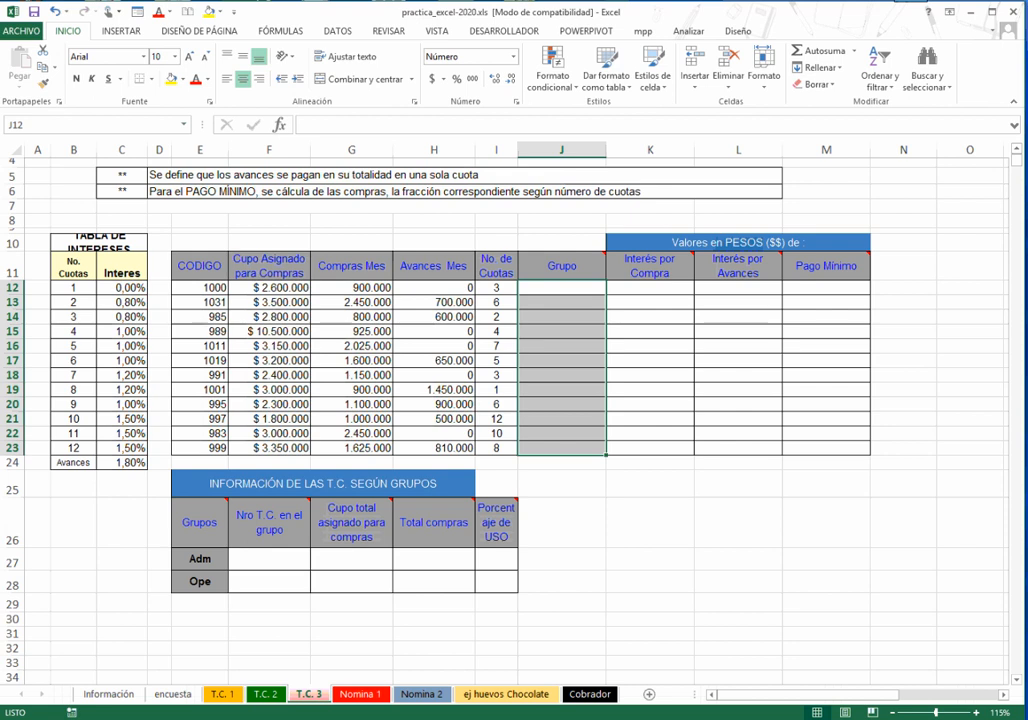
- For the Interés por Compra column, write the note "Compras * tasa i" in cell K25
{"action": "left_click", "coordinate": [650, 288]}
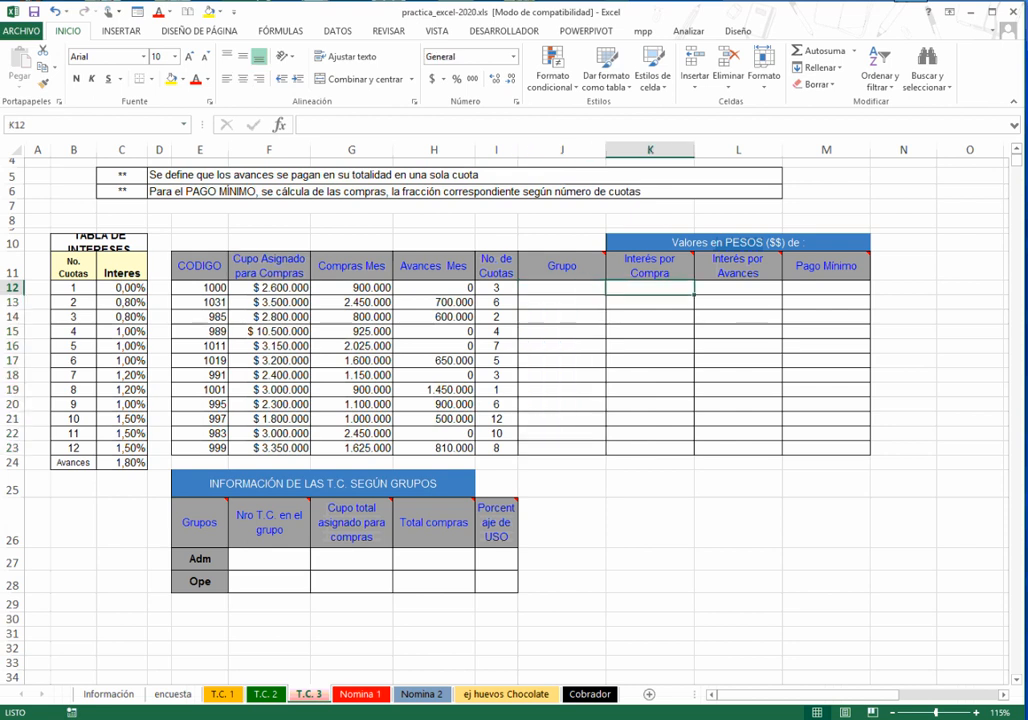
{"action": "mouse_move", "coordinate": [650, 265]}
{"action": "left_click", "coordinate": [738, 242]}
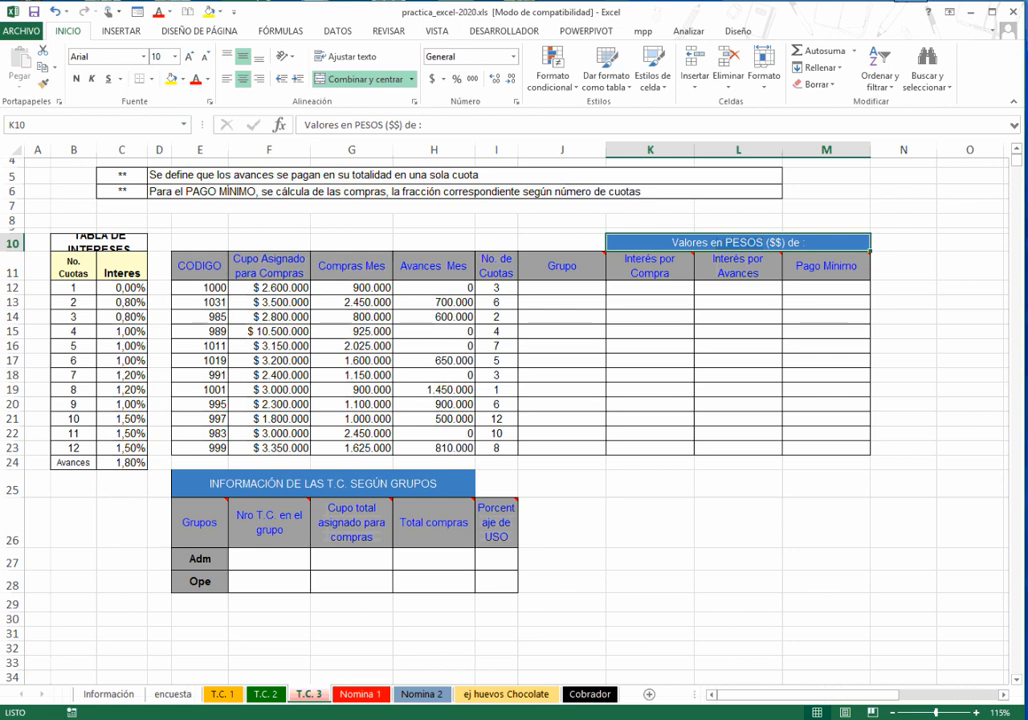
{"action": "left_click", "coordinate": [650, 484]}
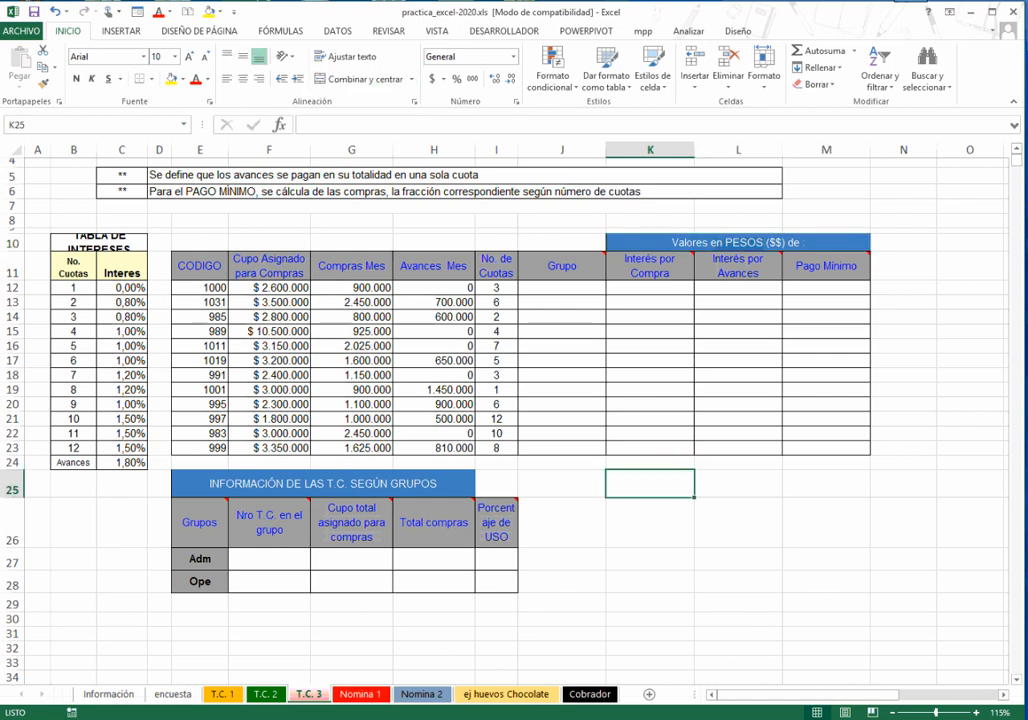
{"action": "type", "text": "COmpras * tasa i"}
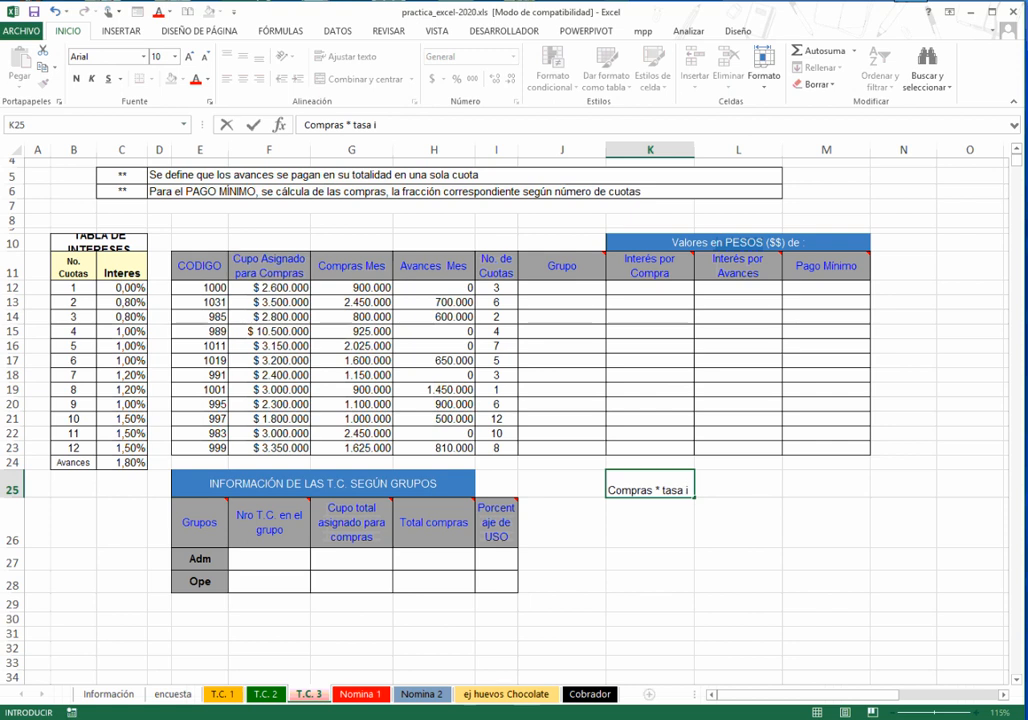
{"action": "key", "text": "Return"}
{"action": "key", "text": "Up"}
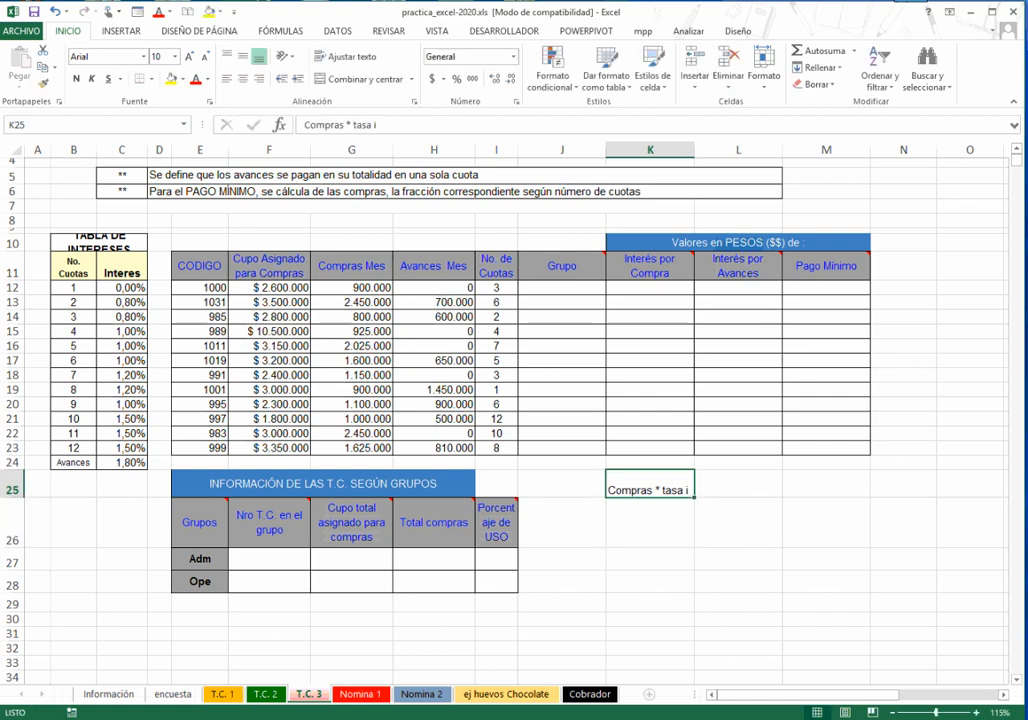
- Relate the Compras Mes values and the interest table B12:C23 to the first Interés por Compra cell
{"action": "left_click_drag", "start_coordinate": [351, 287], "coordinate": [351, 331]}
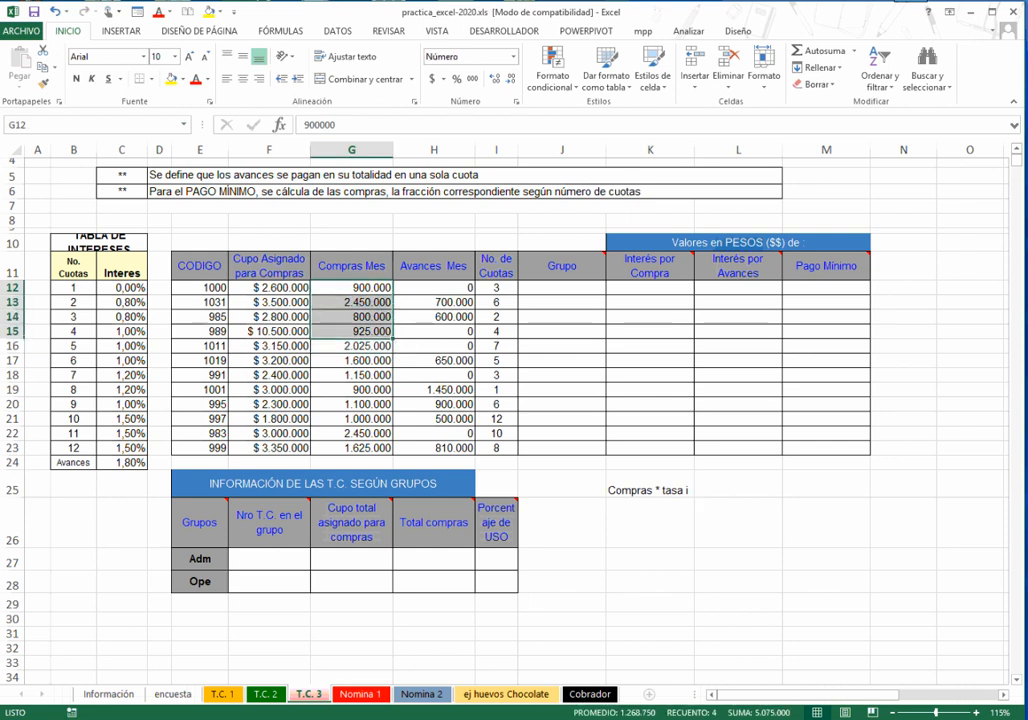
{"action": "left_click", "coordinate": [650, 288]}
{"action": "left_click_drag", "start_coordinate": [73, 288], "coordinate": [122, 448]}
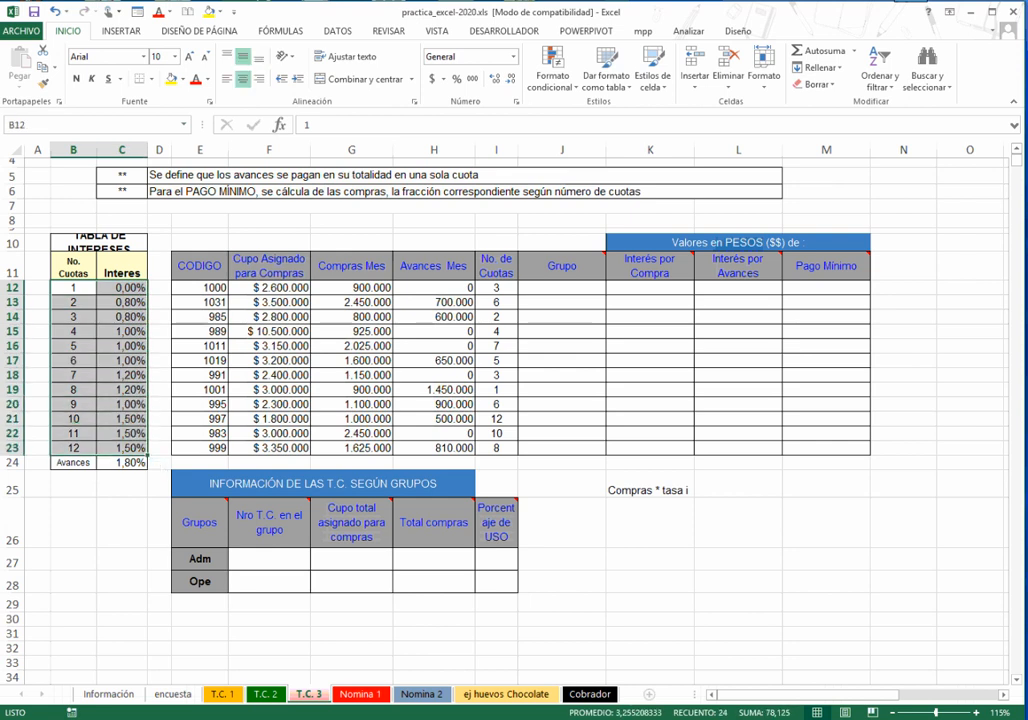
- Enter the note "compras * buscarv(...)" as plain text in cell K26, without a leading equals sign
{"action": "left_click", "coordinate": [650, 522]}
{"action": "type", "text": "="}
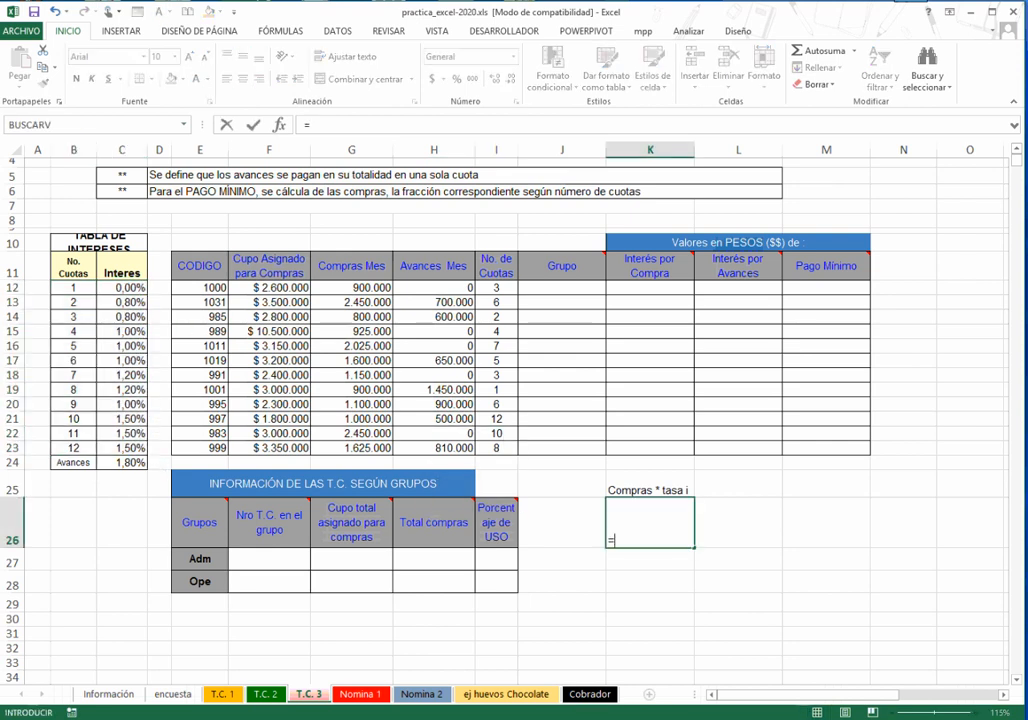
{"action": "type", "text": "compras"}
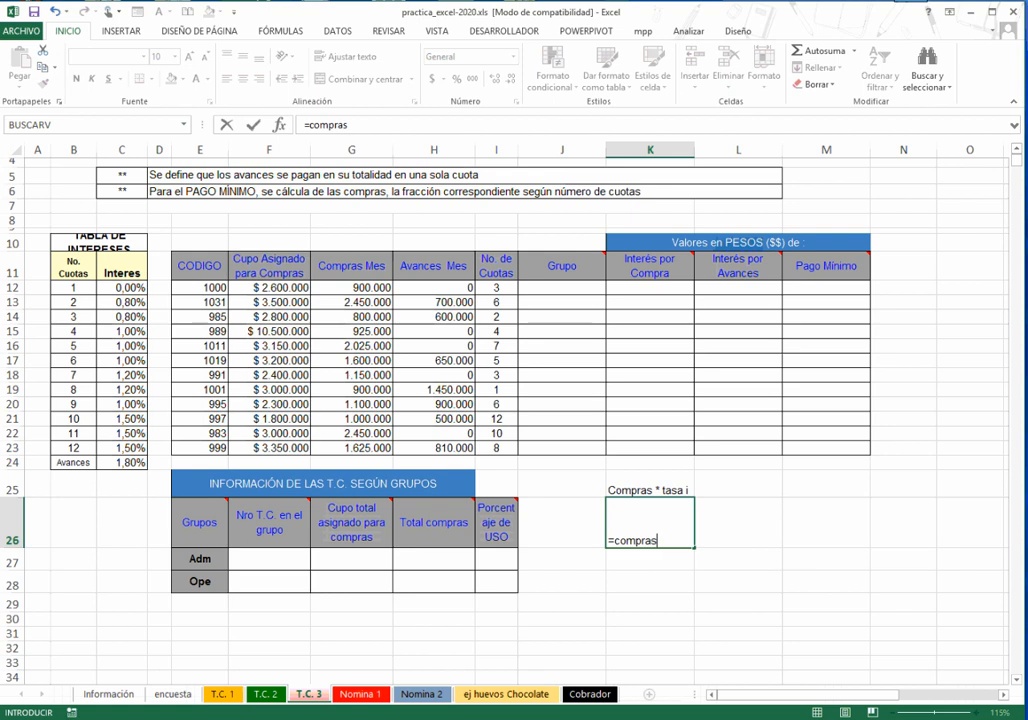
{"action": "type", "text": " * buscarv()"}
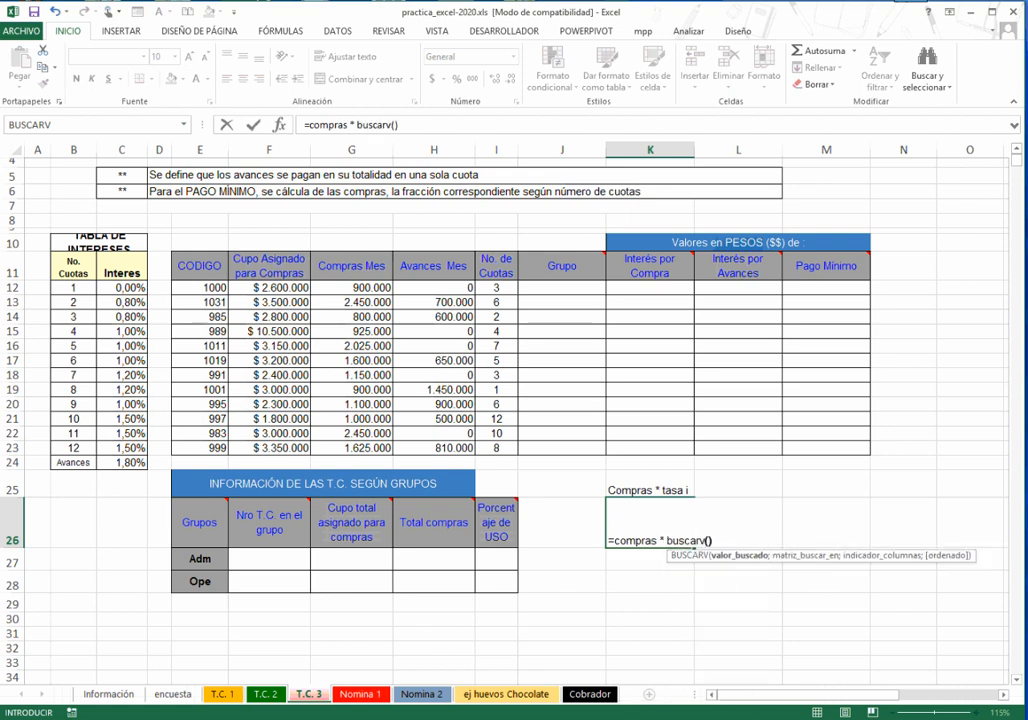
{"action": "key", "text": "Return"}
{"action": "key", "text": "Return"}
{"action": "type", "text": "..."}
{"action": "key", "text": "Return"}
{"action": "key", "text": "Return"}
{"action": "key", "text": "Home"}
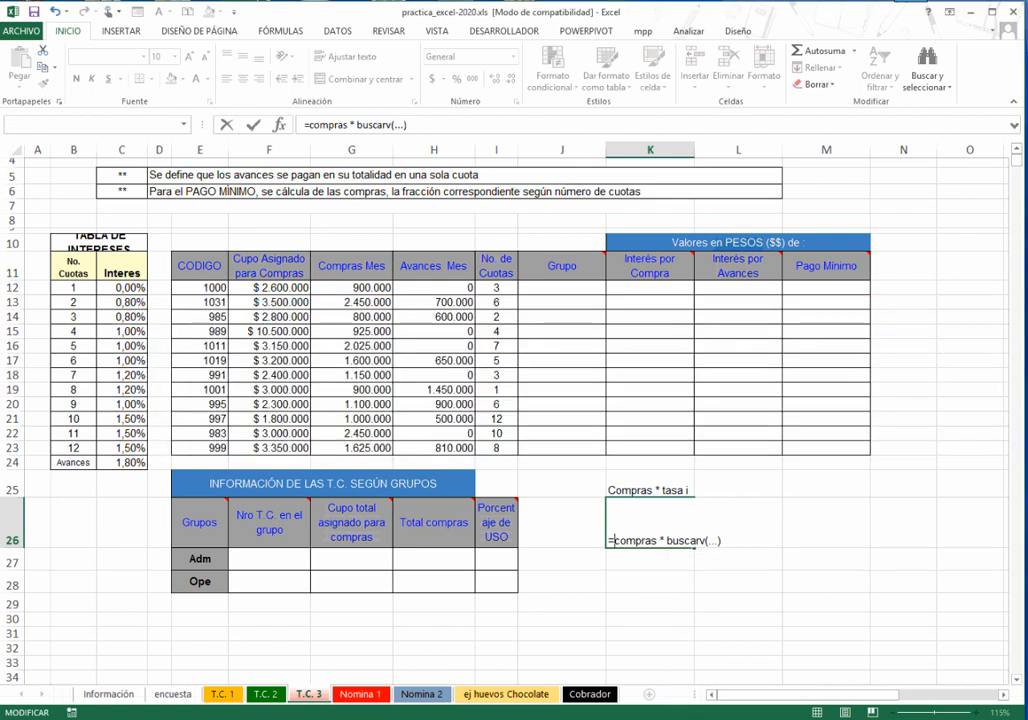
{"action": "key", "text": "Delete"}
{"action": "key", "text": "ctrl+Return"}
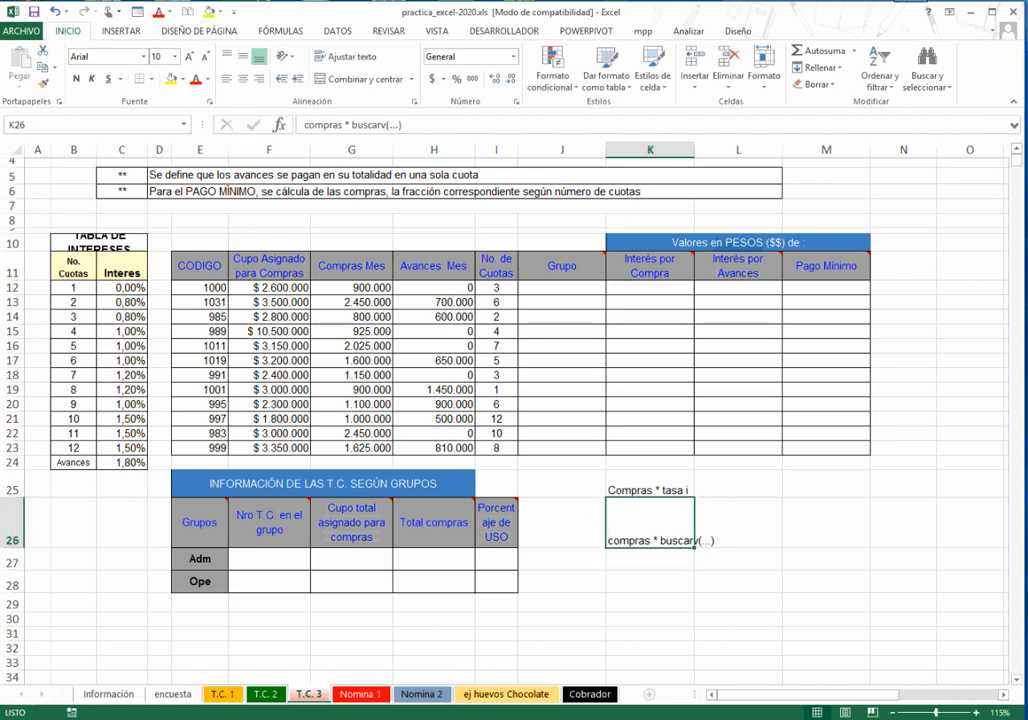
- Increase the font size of the notes in K25:K26 by two steps
{"action": "left_click_drag", "start_coordinate": [650, 490], "coordinate": [650, 528]}
{"action": "left_click", "coordinate": [189, 57]}
{"action": "left_click", "coordinate": [189, 57]}
{"action": "left_click", "coordinate": [650, 523]}
{"action": "left_click", "coordinate": [738, 523]}
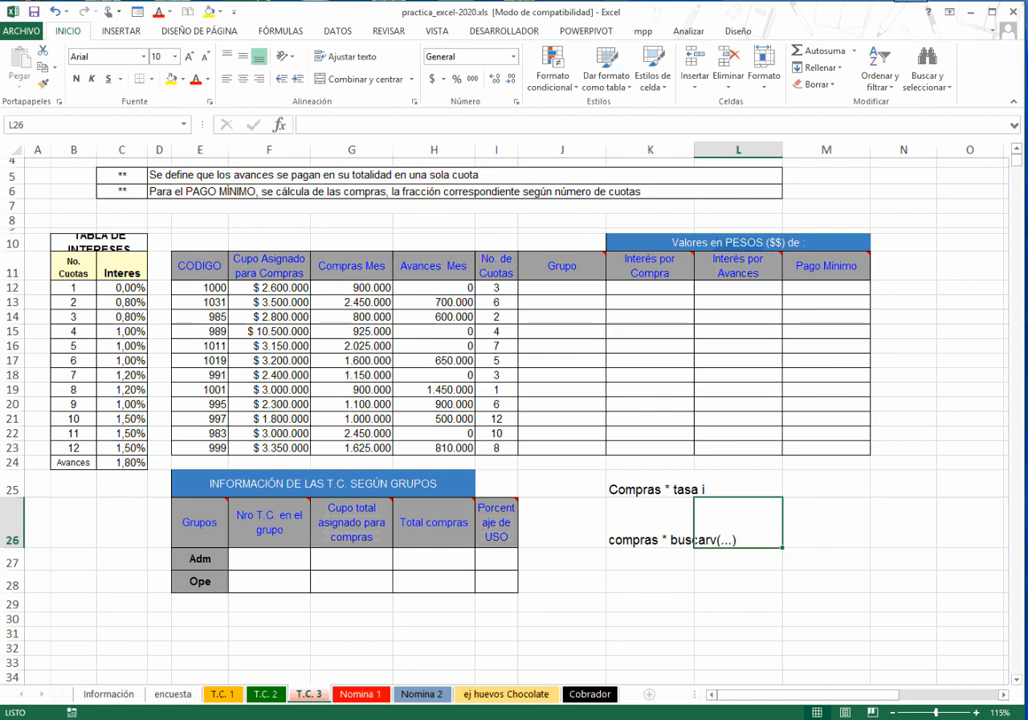
- Examine the first Interés por Avances cell with the Avances rate in C24, and the first Pago Mínimo cell with its heading
{"action": "left_click", "coordinate": [738, 288]}
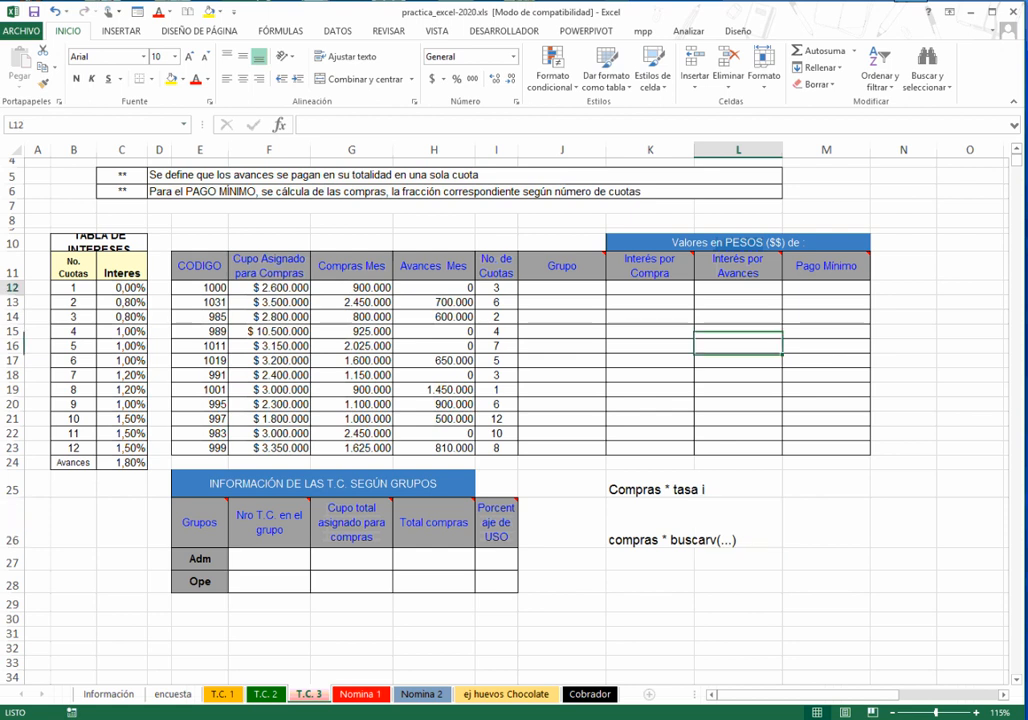
{"action": "left_click", "coordinate": [122, 463]}
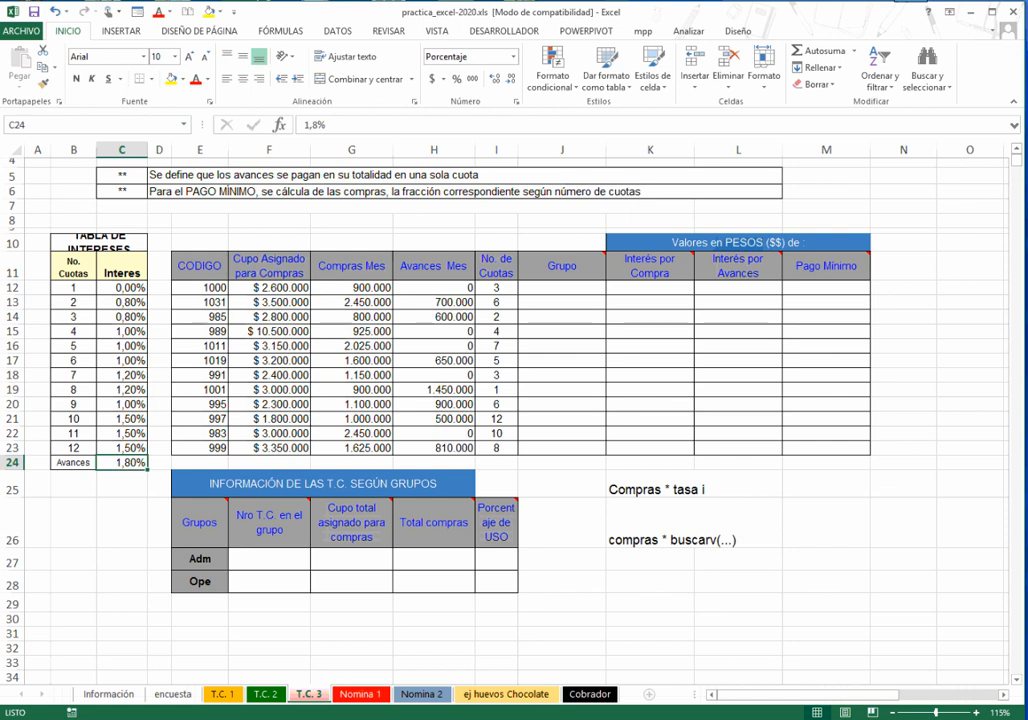
{"action": "left_click", "coordinate": [826, 288]}
{"action": "mouse_move", "coordinate": [826, 266]}
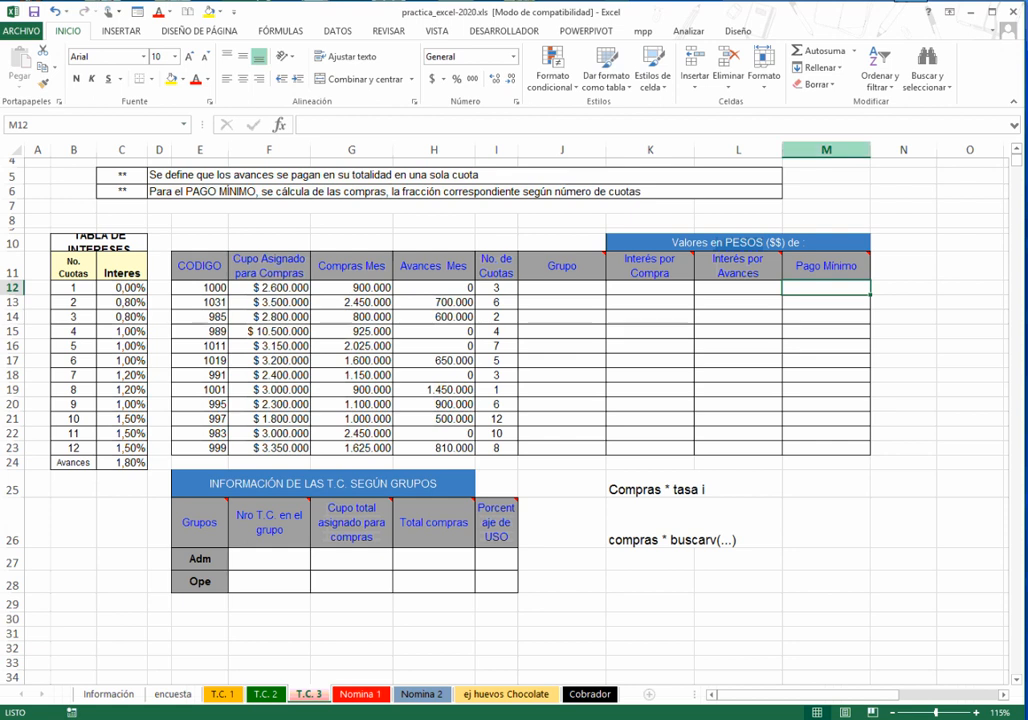
- Widen column M slightly and read the comment on the Interés por Compra heading
{"action": "left_click_drag", "start_coordinate": [870, 149], "coordinate": [883, 149]}
{"action": "key", "text": "Right"}
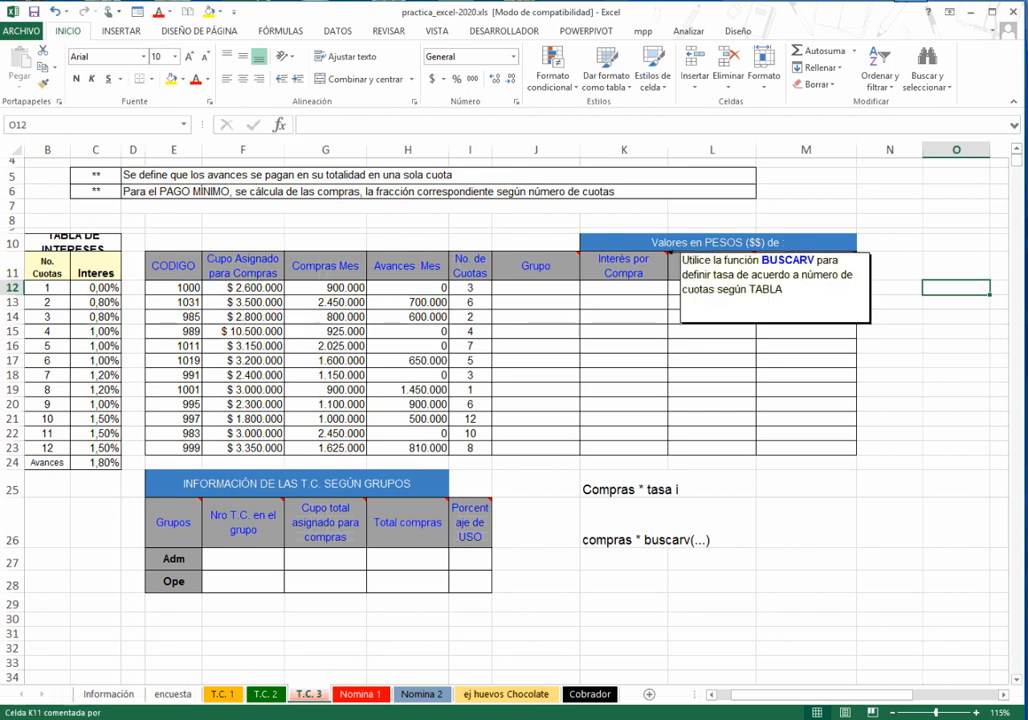
{"action": "mouse_move", "coordinate": [630, 268]}
{"action": "left_click_drag", "start_coordinate": [630, 268], "coordinate": [708, 346]}
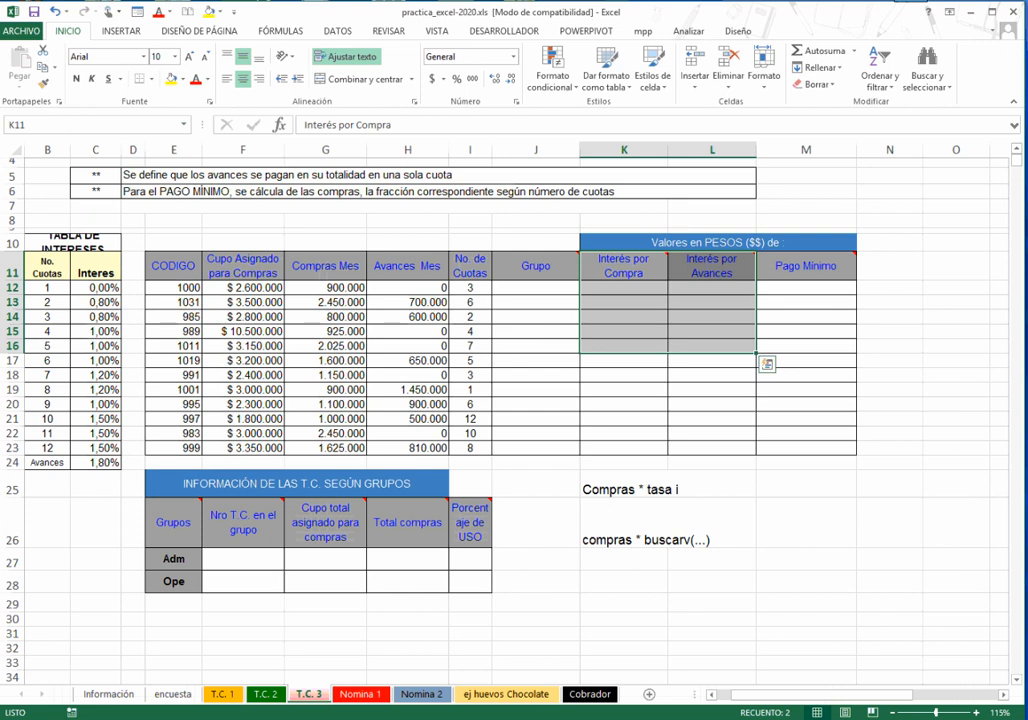
{"action": "left_click", "coordinate": [624, 288]}
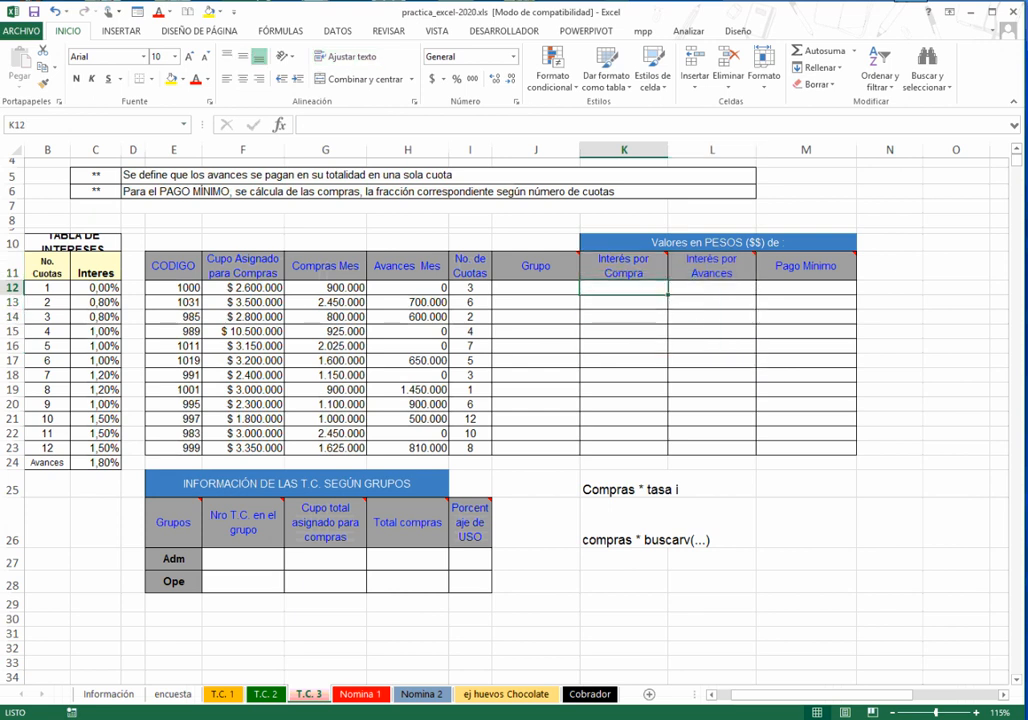
- Widen column I so the No. de Cuotas and Porcentaje de USO headings fit on one line
{"action": "left_click_drag", "start_coordinate": [492, 150], "coordinate": [547, 150]}
{"action": "left_click", "coordinate": [173, 331]}
{"action": "key", "text": "Left"}
{"action": "key", "text": "Left"}
{"action": "key", "text": "Left"}
{"action": "key", "text": "Left"}
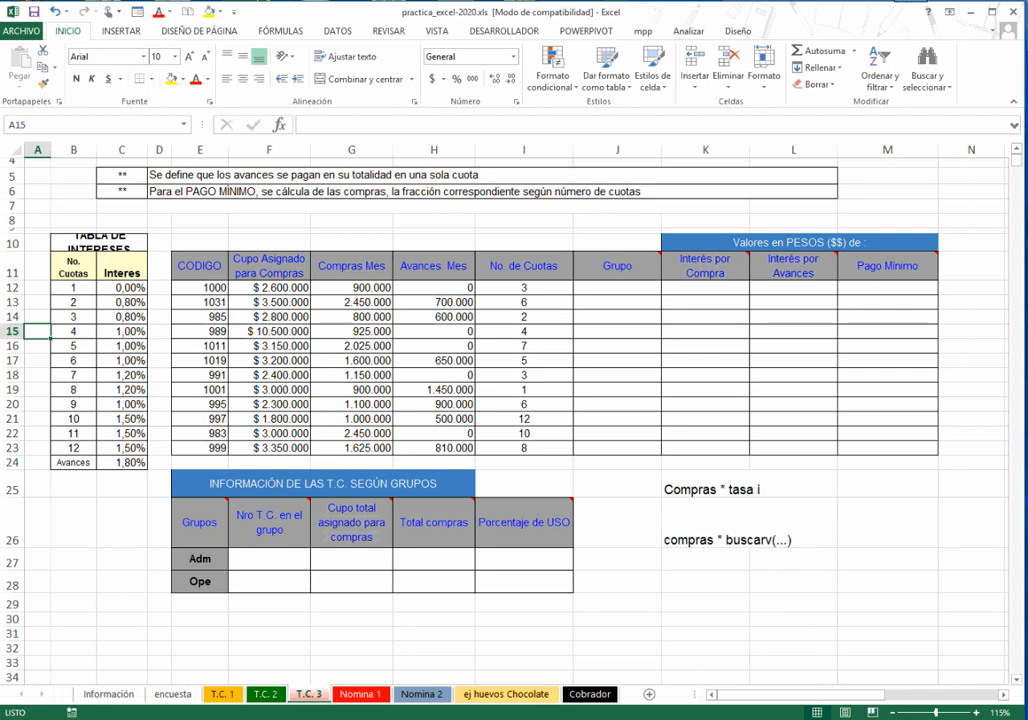
- Examine the Adm and Ope groups and read the comment on the Nro T.C. en el grupo heading
{"action": "left_click_drag", "start_coordinate": [200, 558], "coordinate": [200, 582]}
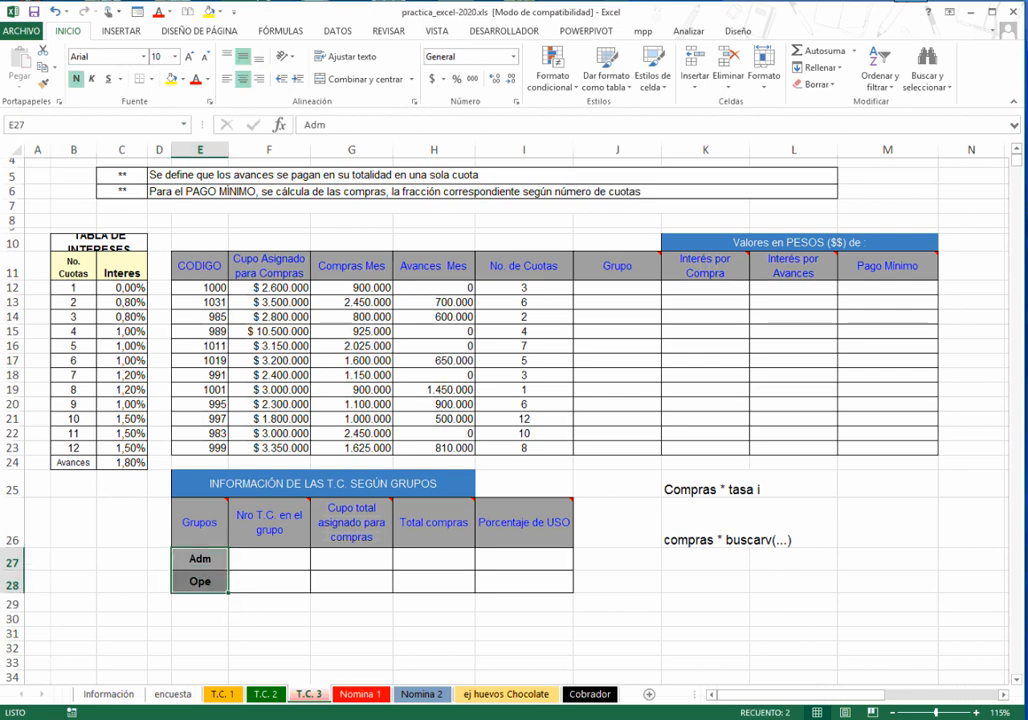
{"action": "left_click", "coordinate": [351, 559]}
{"action": "left_click_drag", "start_coordinate": [269, 559], "coordinate": [269, 582]}
{"action": "mouse_move", "coordinate": [269, 524]}
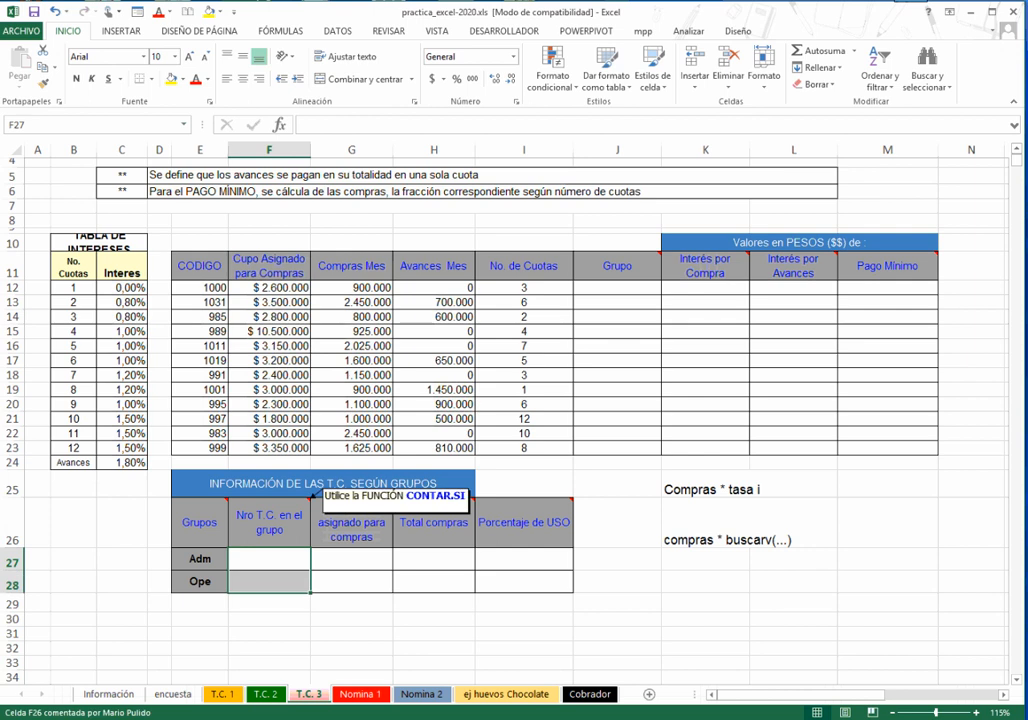
- Relate the assigned limits F12:F23 to the Cupo total asignado cells G27:G28 and read the Total compras comment
{"action": "mouse_move", "coordinate": [351, 524]}
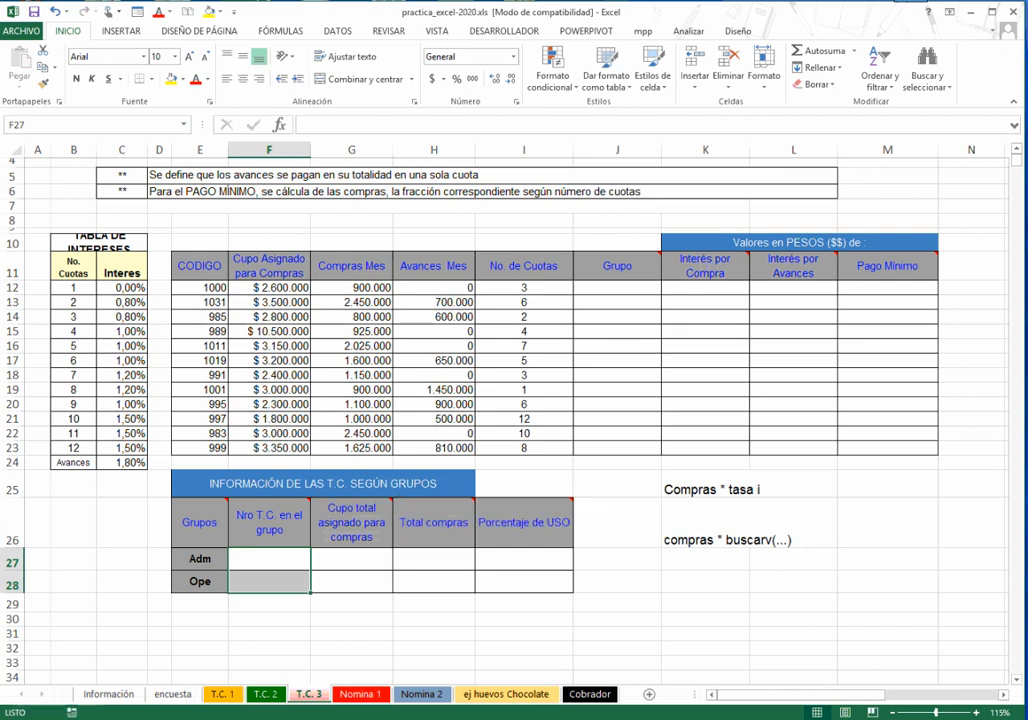
{"action": "left_click_drag", "start_coordinate": [269, 288], "coordinate": [269, 450]}
{"action": "left_click", "coordinate": [351, 559]}
{"action": "left_click_drag", "start_coordinate": [351, 559], "coordinate": [351, 582]}
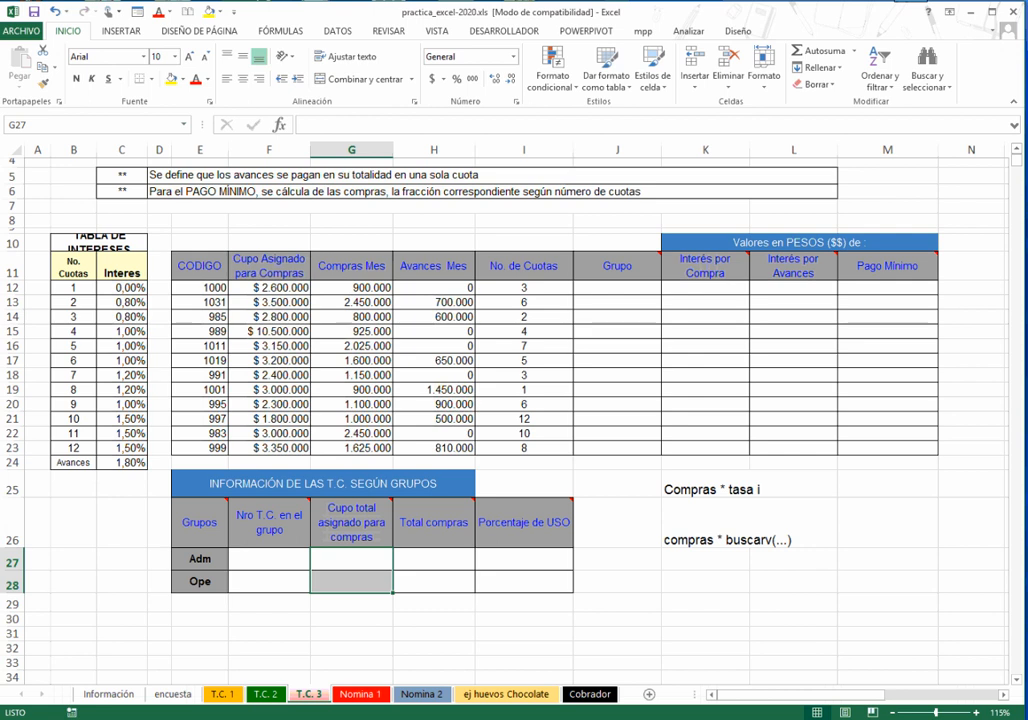
{"action": "mouse_move", "coordinate": [434, 522]}
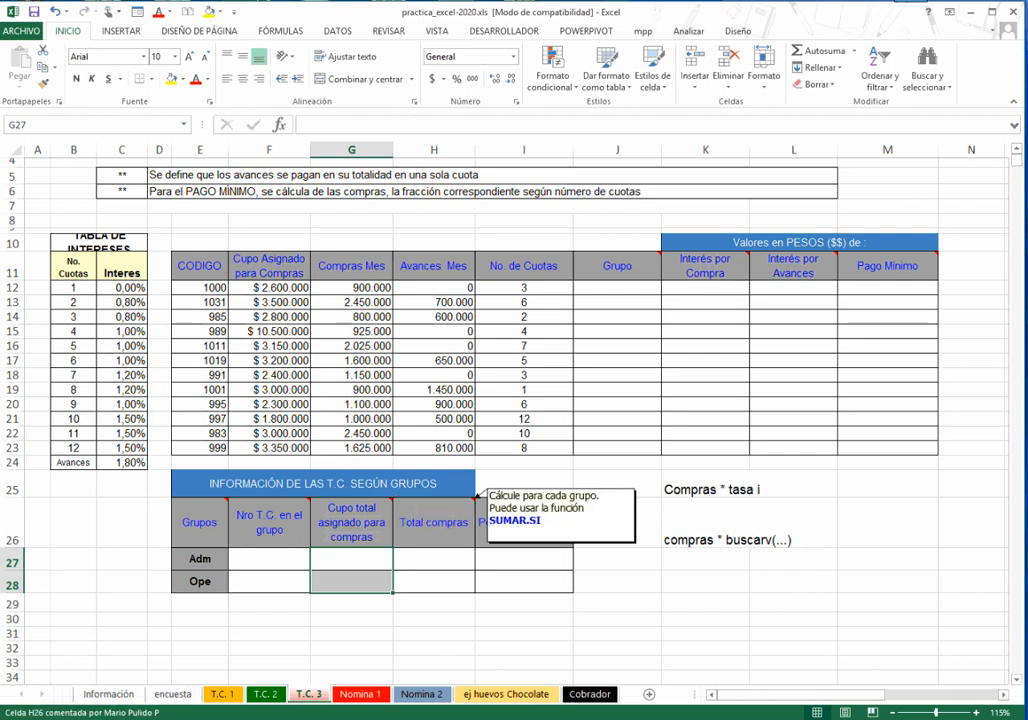
- Read the Porcentaje de USO comment and relate the assigned limit and purchase totals G27:H28 to the percentage cells I27:I28
{"action": "left_click", "coordinate": [524, 559]}
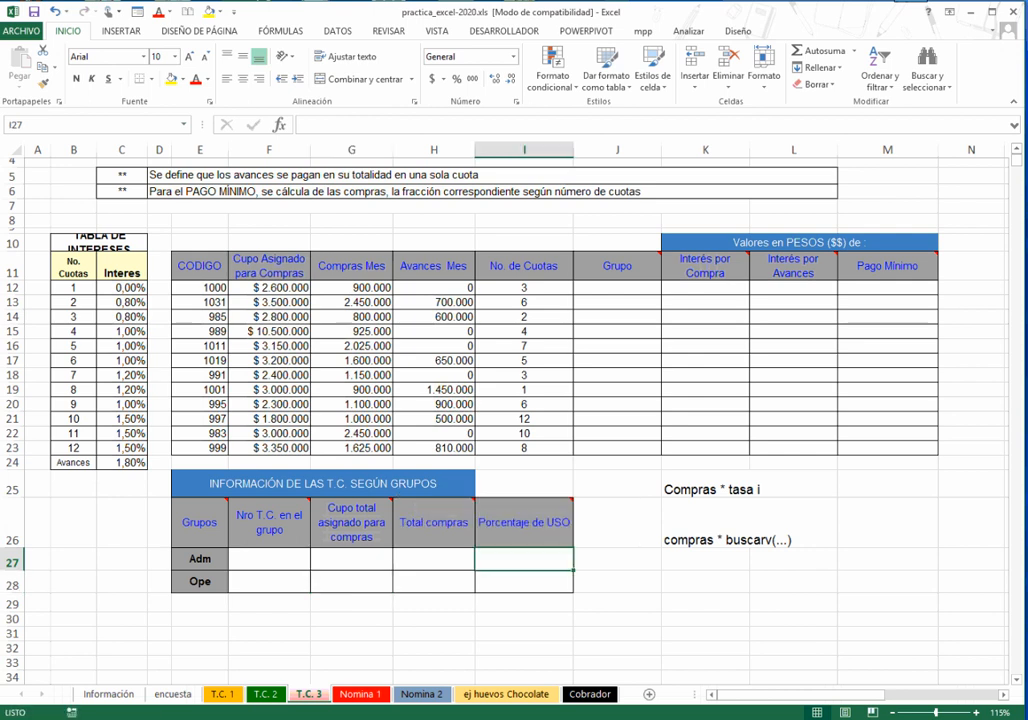
{"action": "mouse_move", "coordinate": [524, 522]}
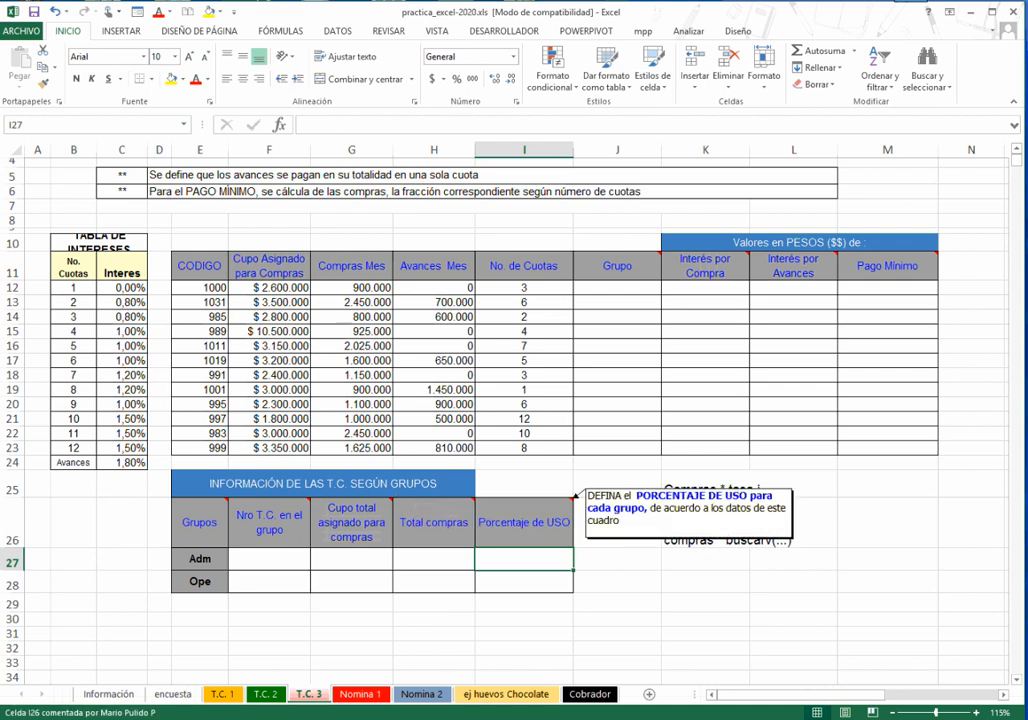
{"action": "left_click_drag", "start_coordinate": [524, 559], "coordinate": [524, 581]}
{"action": "left_click", "coordinate": [434, 559]}
{"action": "left_click_drag", "start_coordinate": [434, 559], "coordinate": [434, 581]}
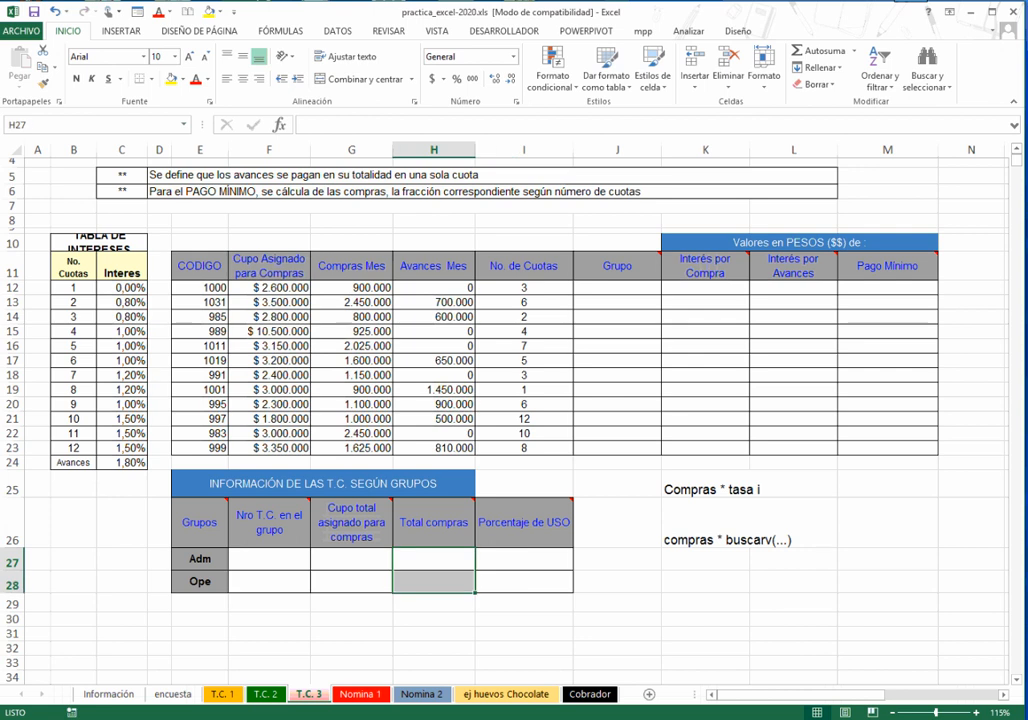
{"action": "left_click_drag", "start_coordinate": [351, 559], "coordinate": [434, 581]}
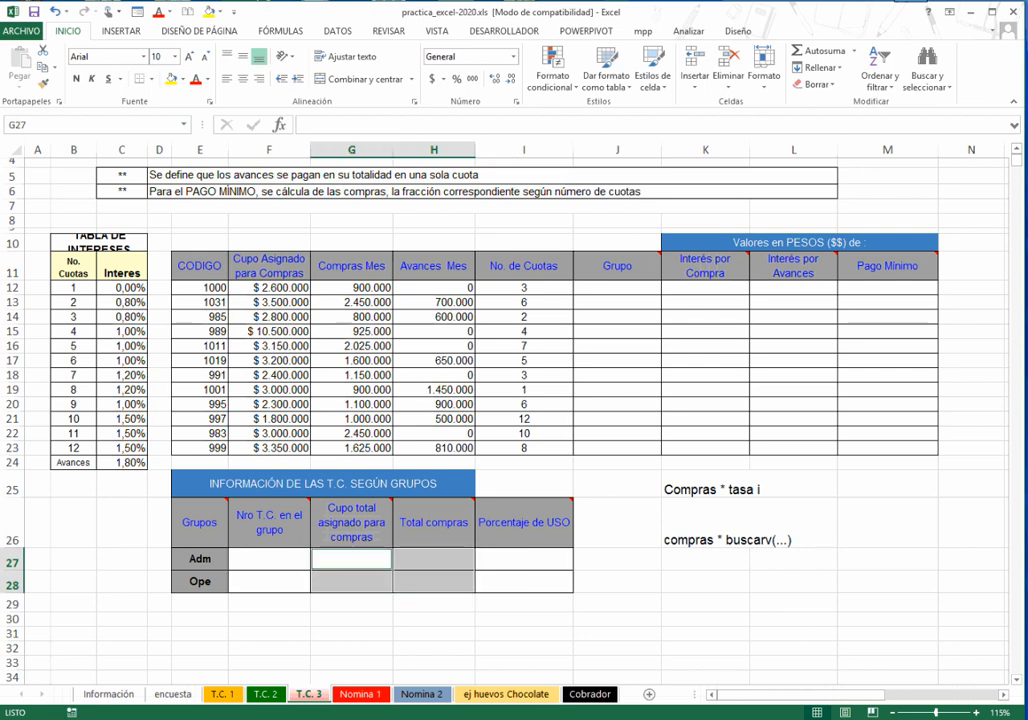
{"action": "left_click", "coordinate": [524, 559]}
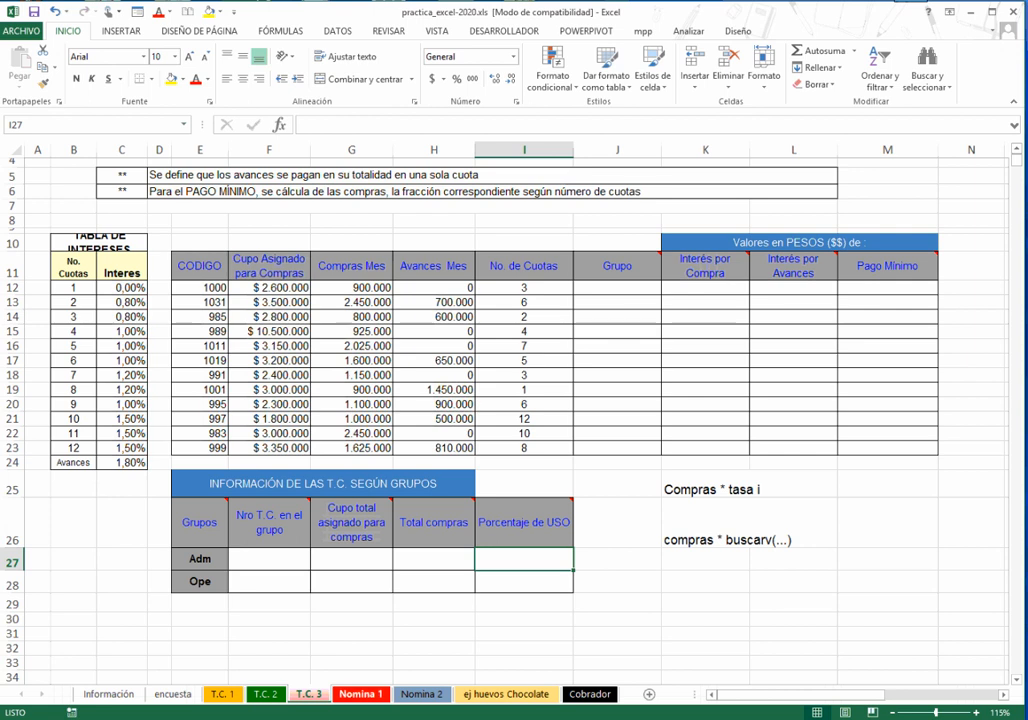
- Open the Nomina 1 sheet and examine its instructions, payroll table and HIJOS-AUXILIO and RETENCION tables, starting from the first AUXILIO FAMILIAR cell
{"action": "left_click", "coordinate": [352, 677]}
{"action": "left_click", "coordinate": [360, 694]}
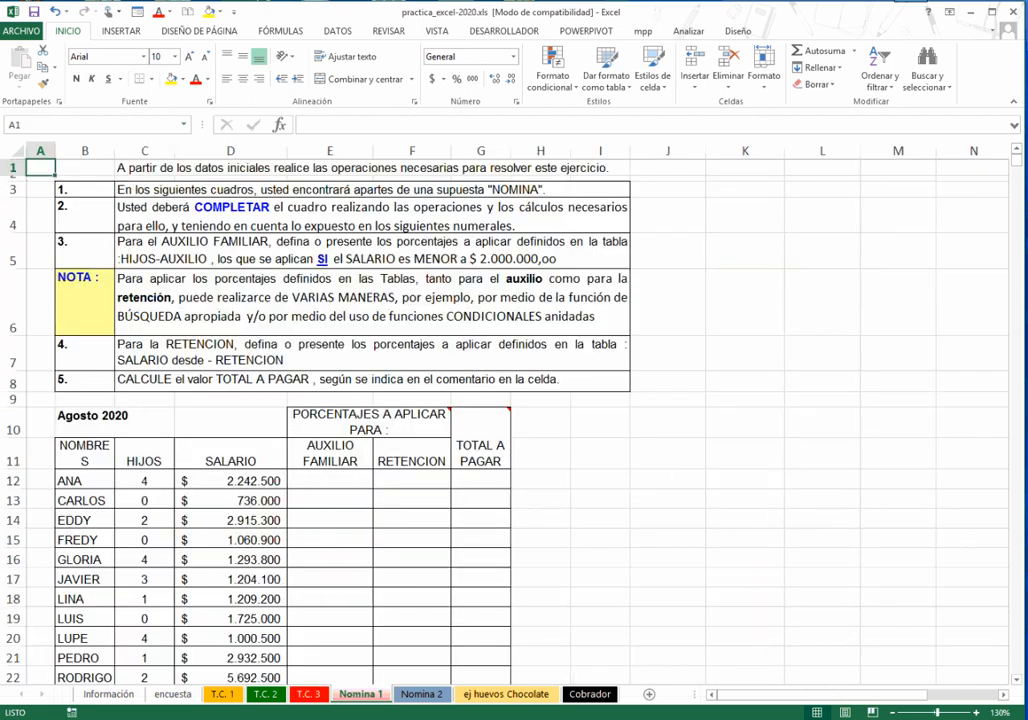
{"action": "scroll", "coordinate": [405, 400], "scroll_direction": "down", "scroll_amount": 2}
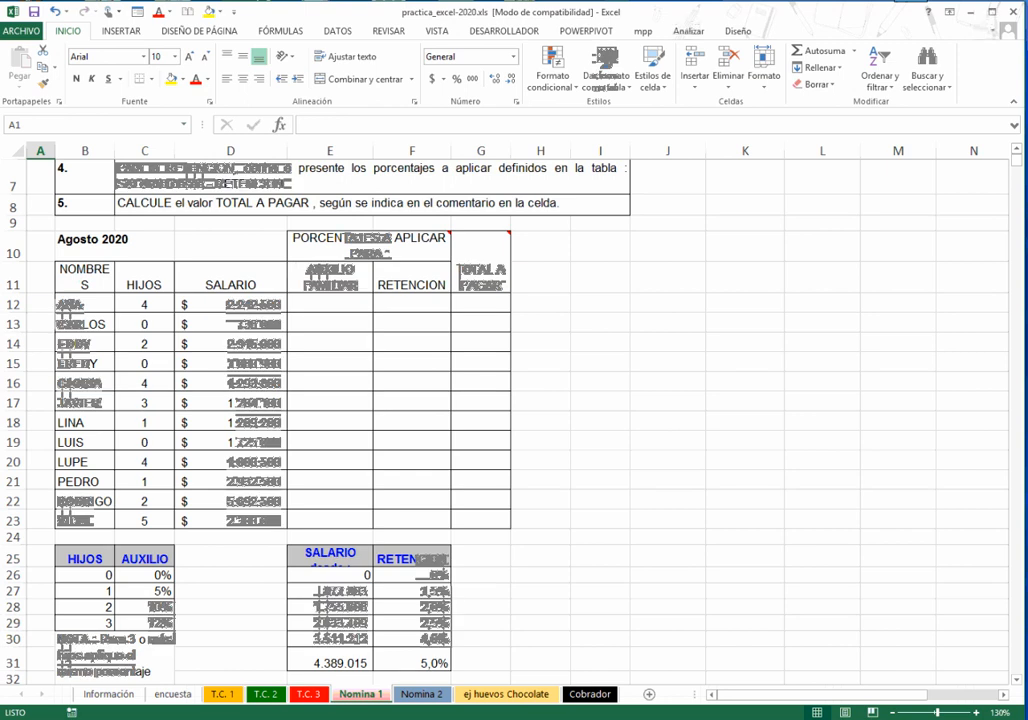
{"action": "scroll", "coordinate": [175, 632], "scroll_direction": "down", "scroll_amount": 1}
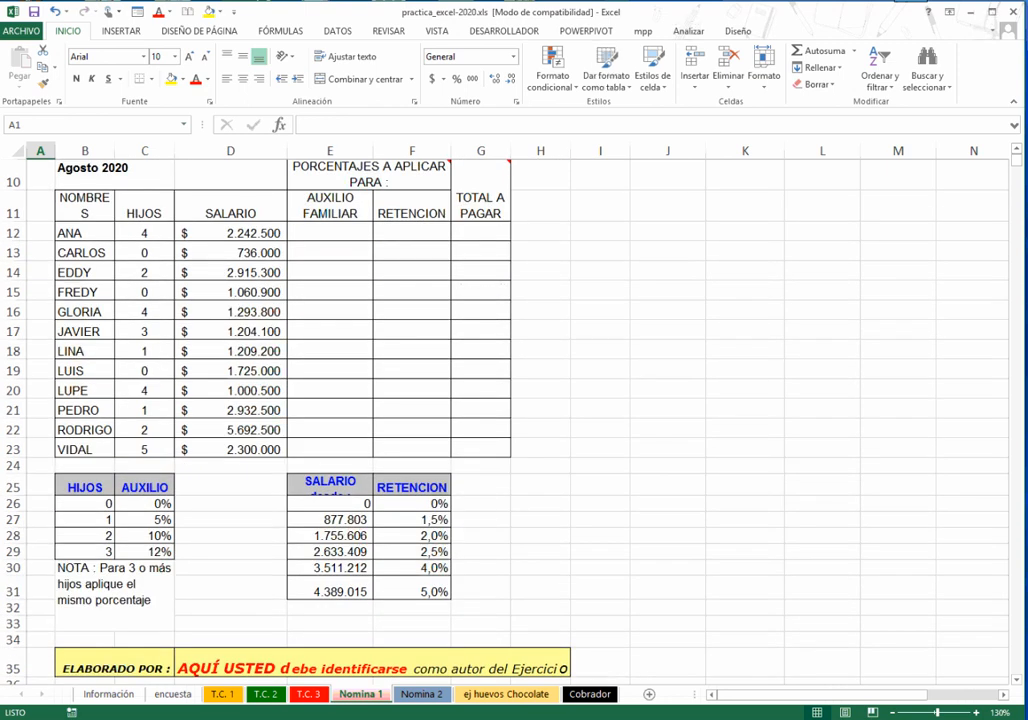
{"action": "scroll", "coordinate": [405, 340], "scroll_direction": "up", "scroll_amount": 1}
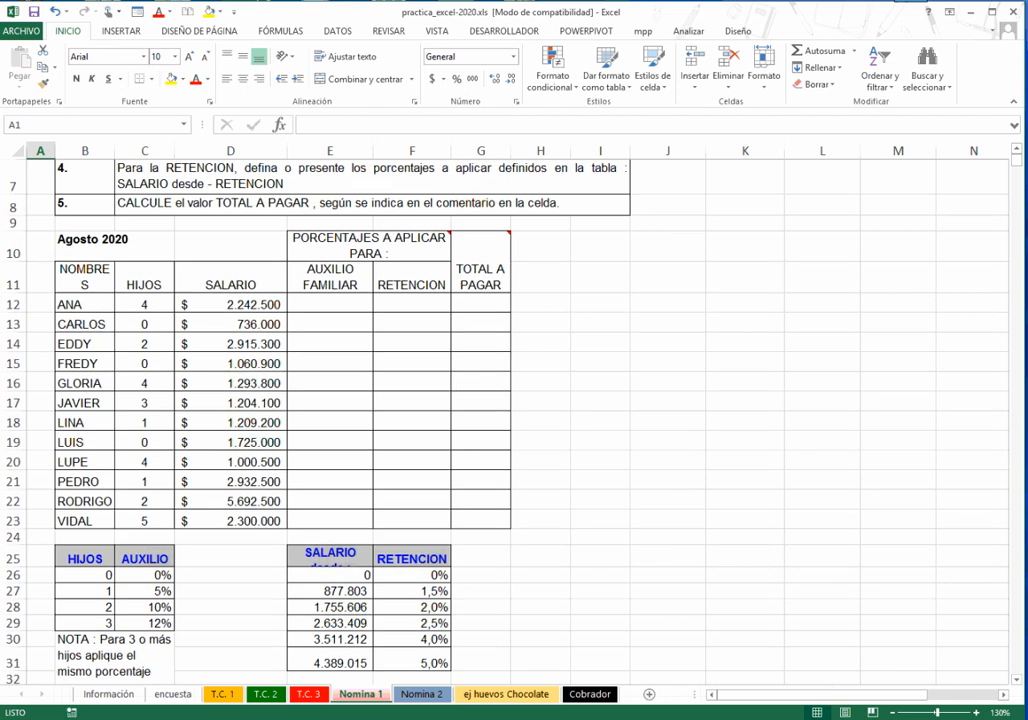
{"action": "scroll", "coordinate": [405, 340], "scroll_direction": "up", "scroll_amount": 2}
{"action": "scroll", "coordinate": [405, 340], "scroll_direction": "down", "scroll_amount": 1}
{"action": "left_click", "coordinate": [330, 442]}
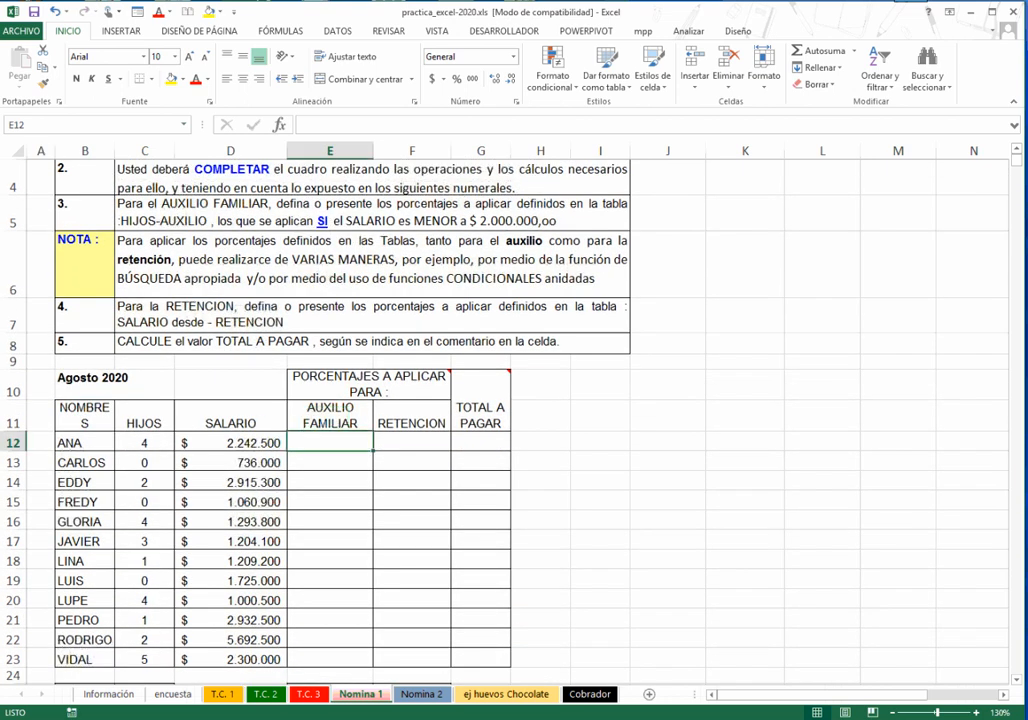
- Widen the TOTAL A PAGAR column G and review the AUXILIO FAMILIAR and RETENCION headings beside it
{"action": "scroll", "coordinate": [405, 340], "scroll_direction": "down", "scroll_amount": 1}
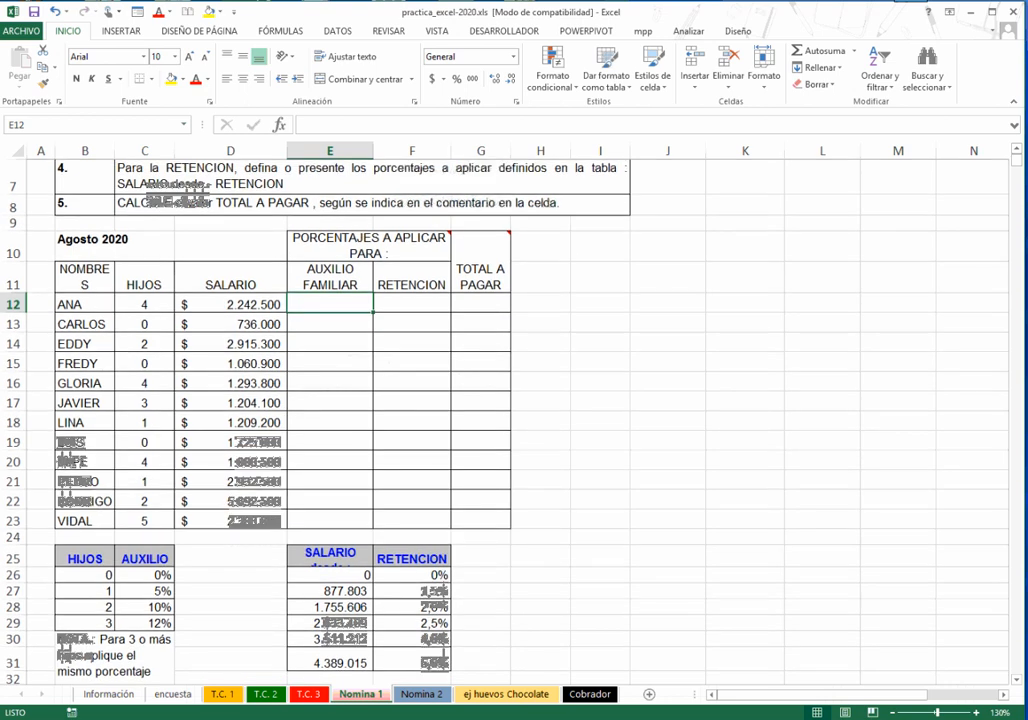
{"action": "scroll", "coordinate": [405, 340], "scroll_direction": "up", "scroll_amount": 3}
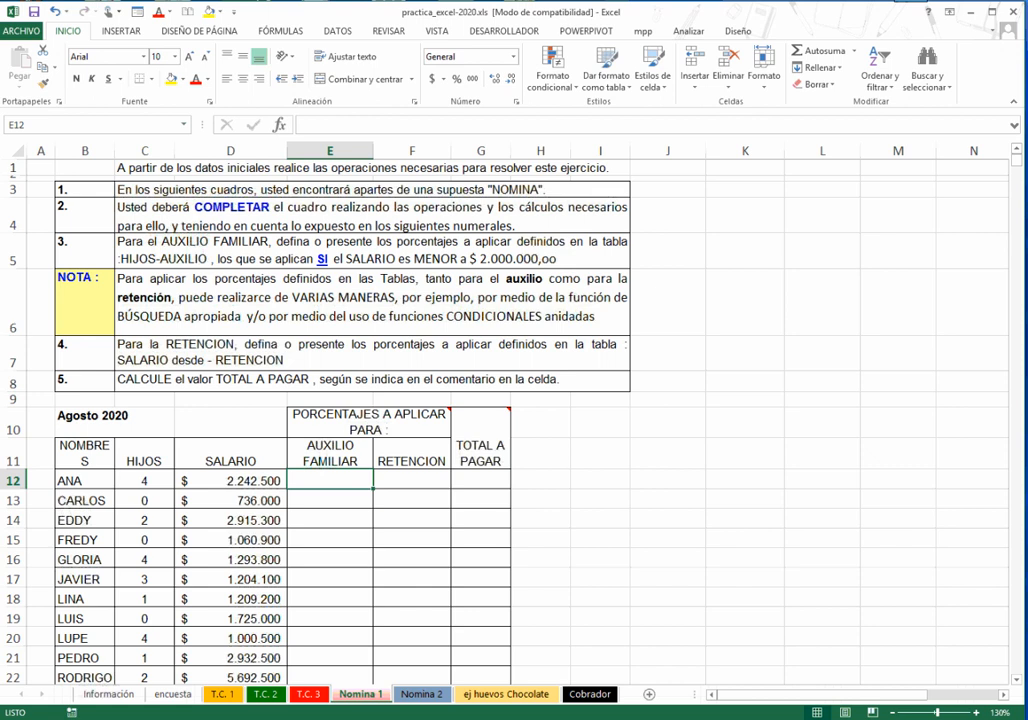
{"action": "left_click_drag", "start_coordinate": [510, 150], "coordinate": [546, 150]}
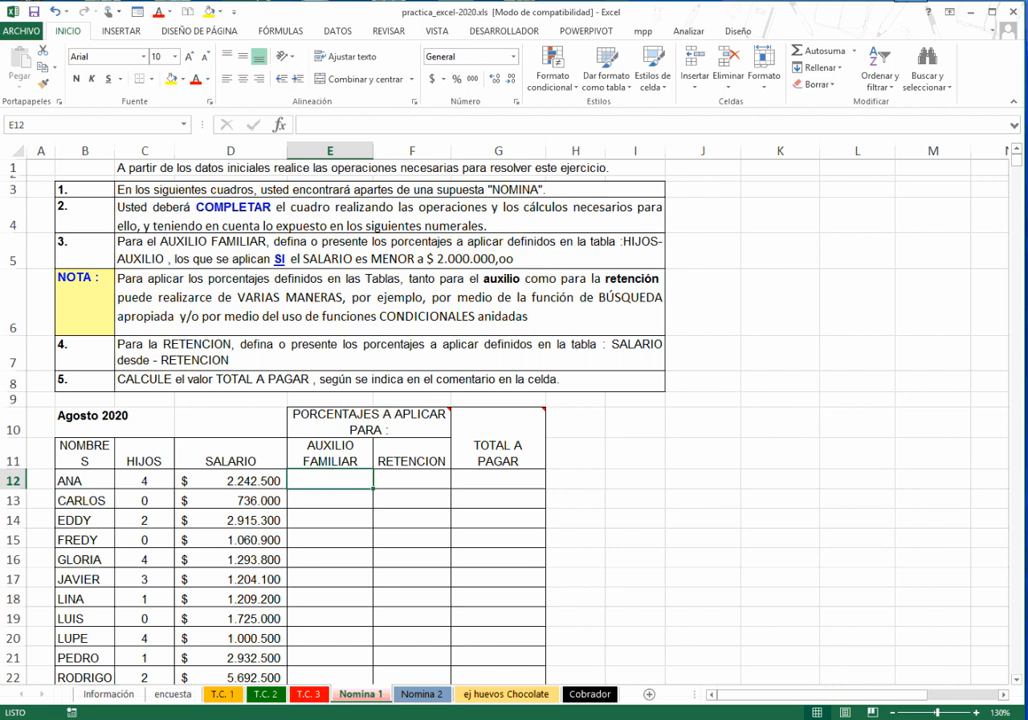
{"action": "left_click", "coordinate": [330, 454]}
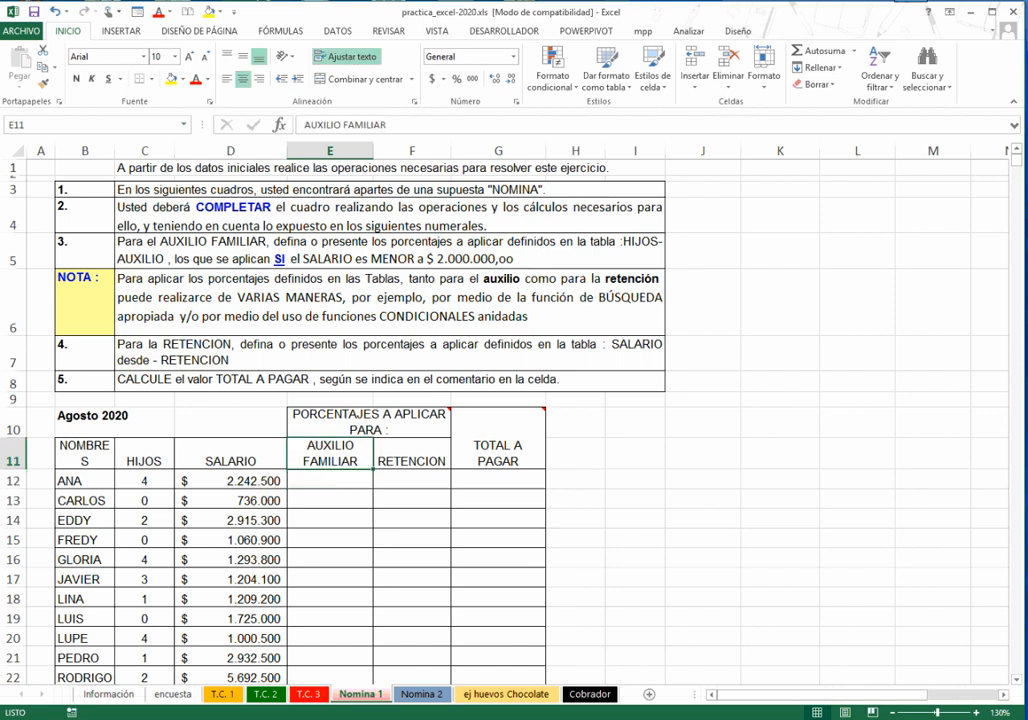
{"action": "left_click", "coordinate": [412, 454]}
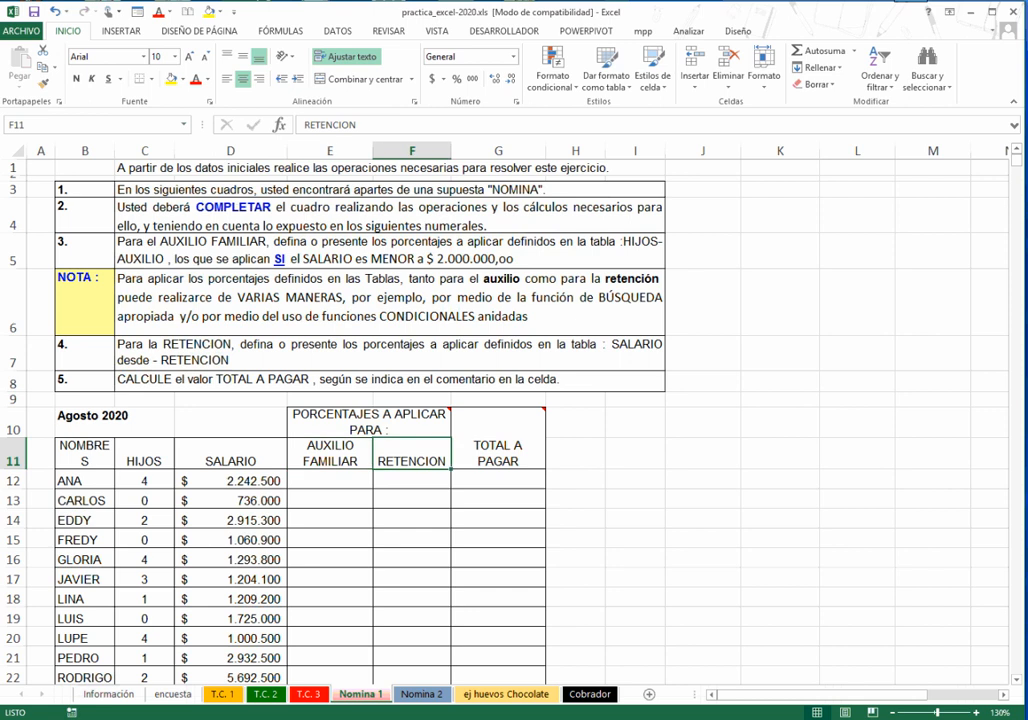
{"action": "left_click", "coordinate": [330, 454]}
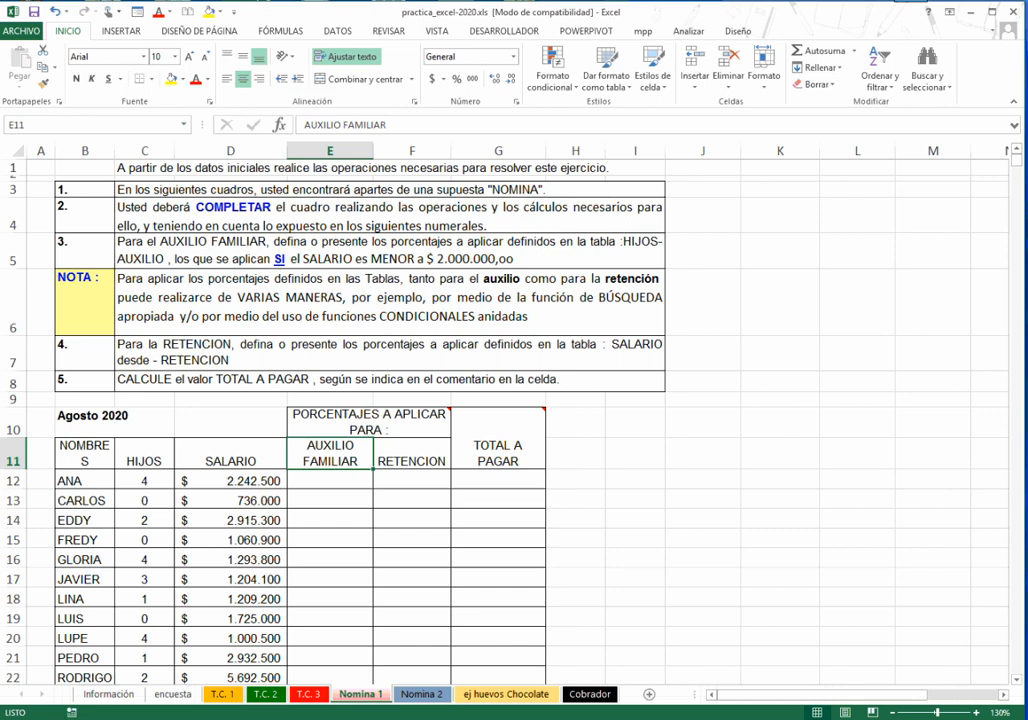
- Increase the height of row 25 so the SALARIO desde heading above the RETENCION table fits in full
{"action": "scroll", "coordinate": [405, 400], "scroll_direction": "down", "scroll_amount": 3}
{"action": "left_click", "coordinate": [85, 504]}
{"action": "left_click_drag", "start_coordinate": [15, 495], "coordinate": [15, 517]}
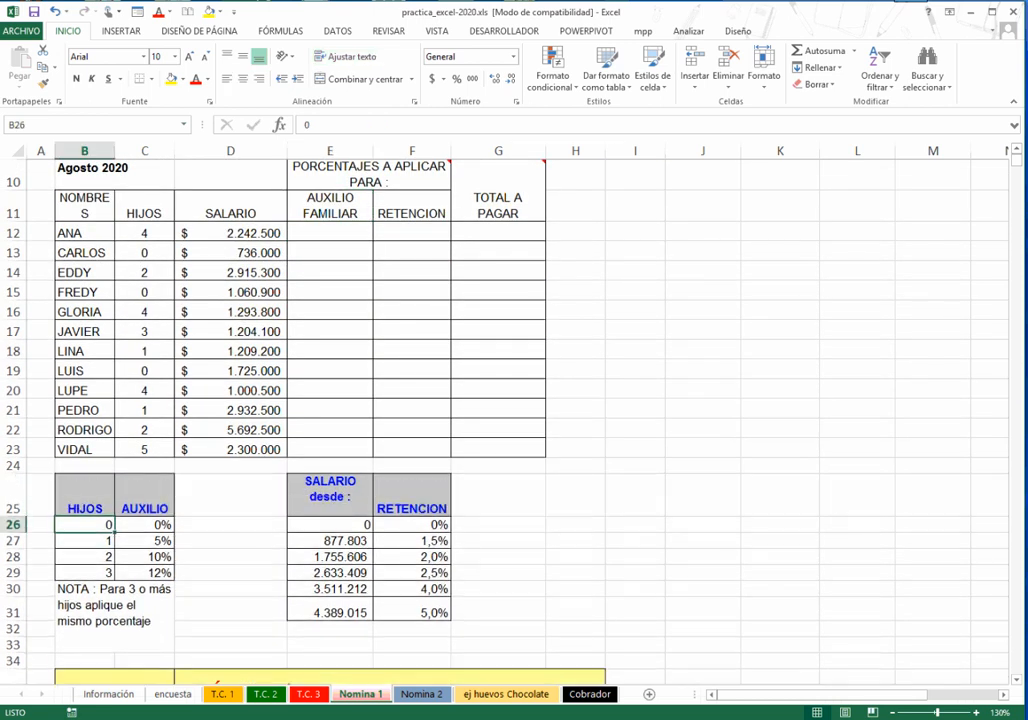
{"action": "left_click", "coordinate": [145, 497]}
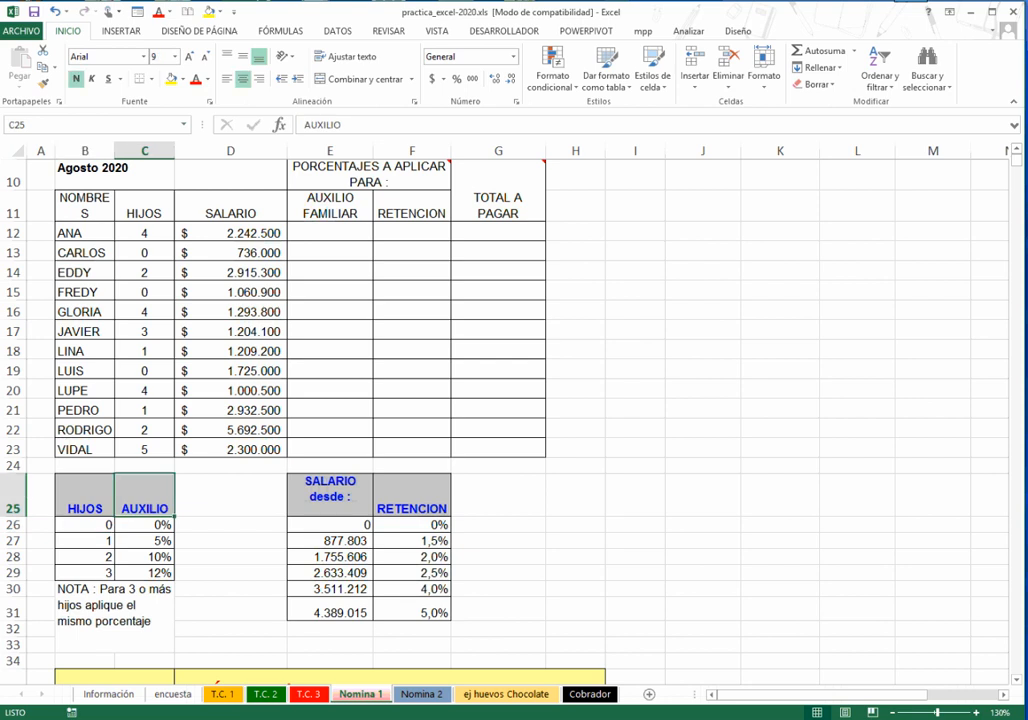
{"action": "left_click_drag", "start_coordinate": [15, 516], "coordinate": [15, 508]}
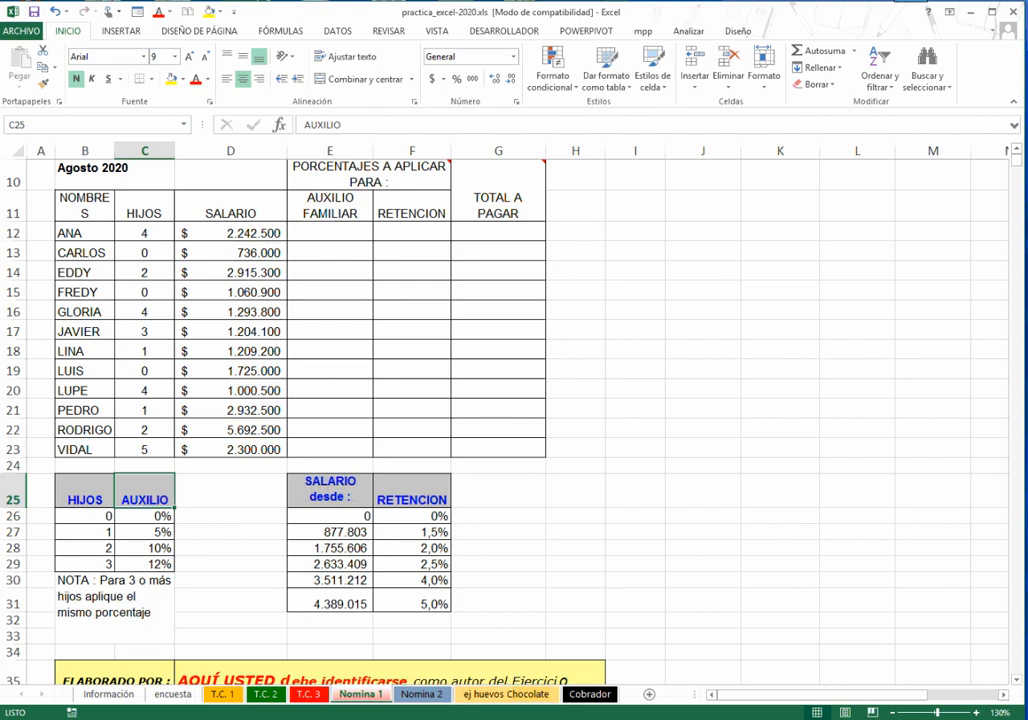
- Examine the HIJOS-AUXILIO table and its note against the HIJOS column, and read instruction 3 on the salary condition for AUXILIO FAMILIAR
{"action": "left_click_drag", "start_coordinate": [85, 516], "coordinate": [145, 564]}
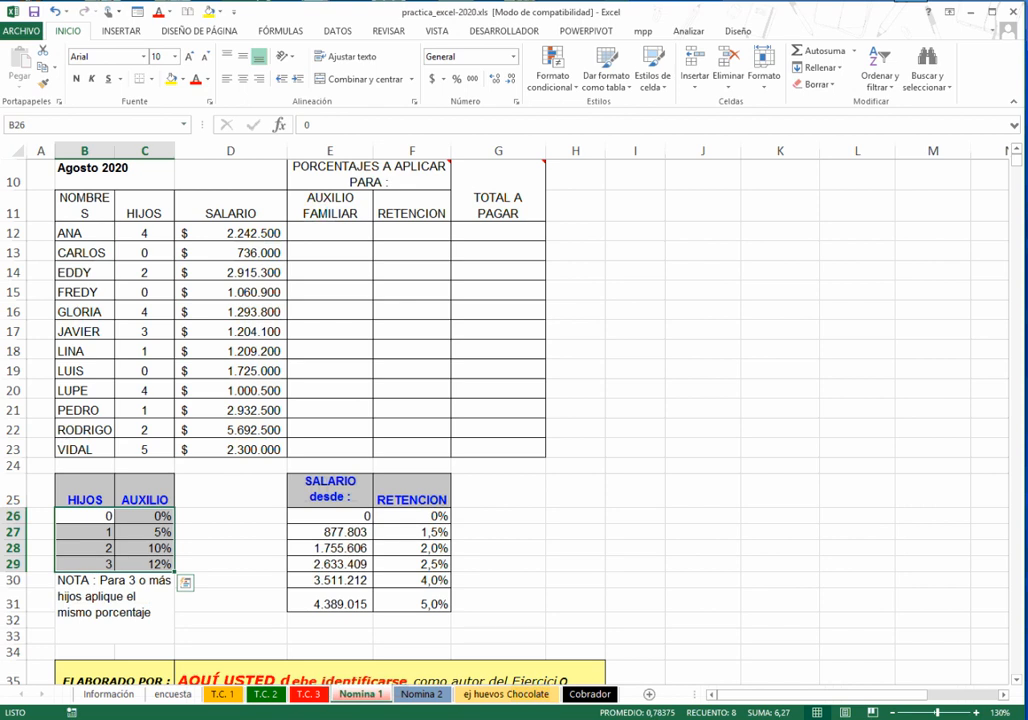
{"action": "left_click", "coordinate": [114, 607]}
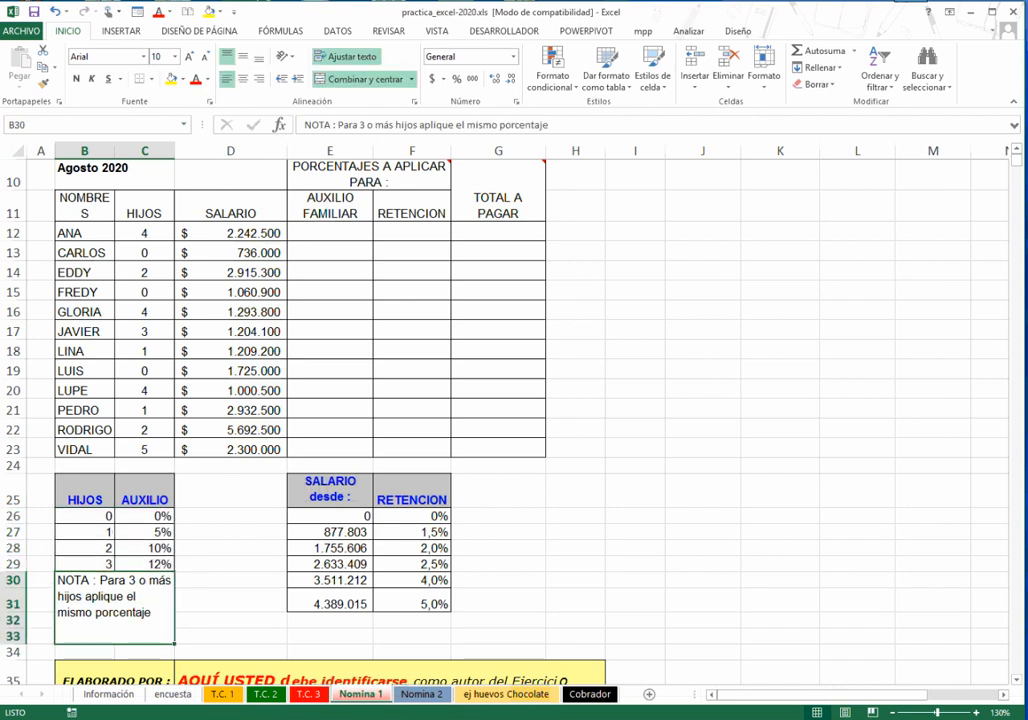
{"action": "left_click", "coordinate": [144, 450]}
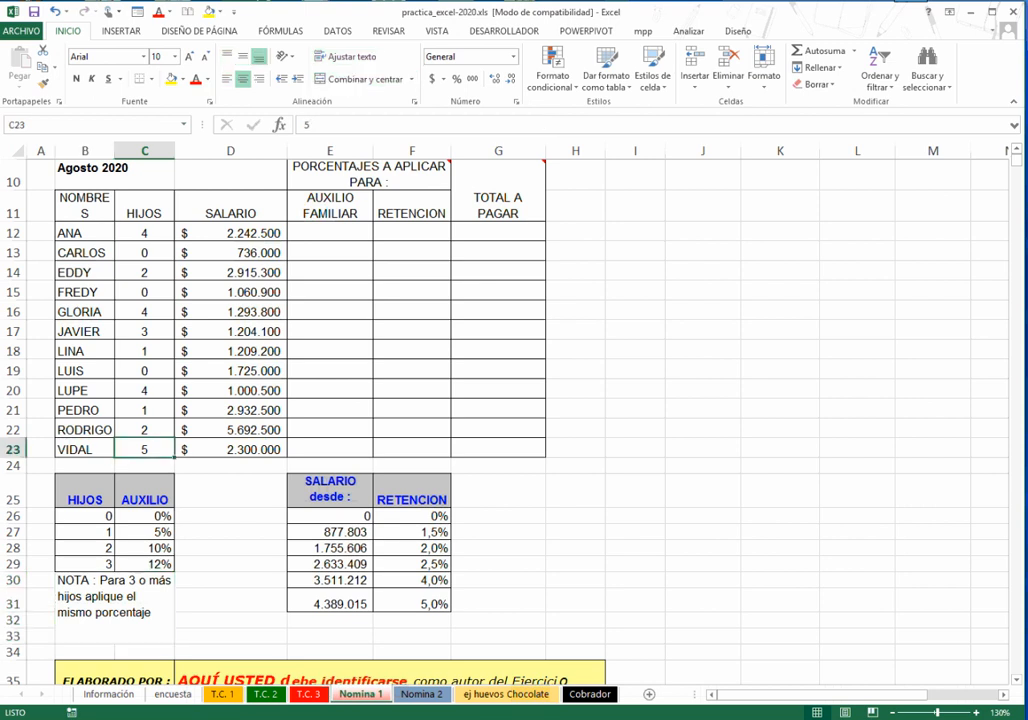
{"action": "left_click", "coordinate": [144, 391]}
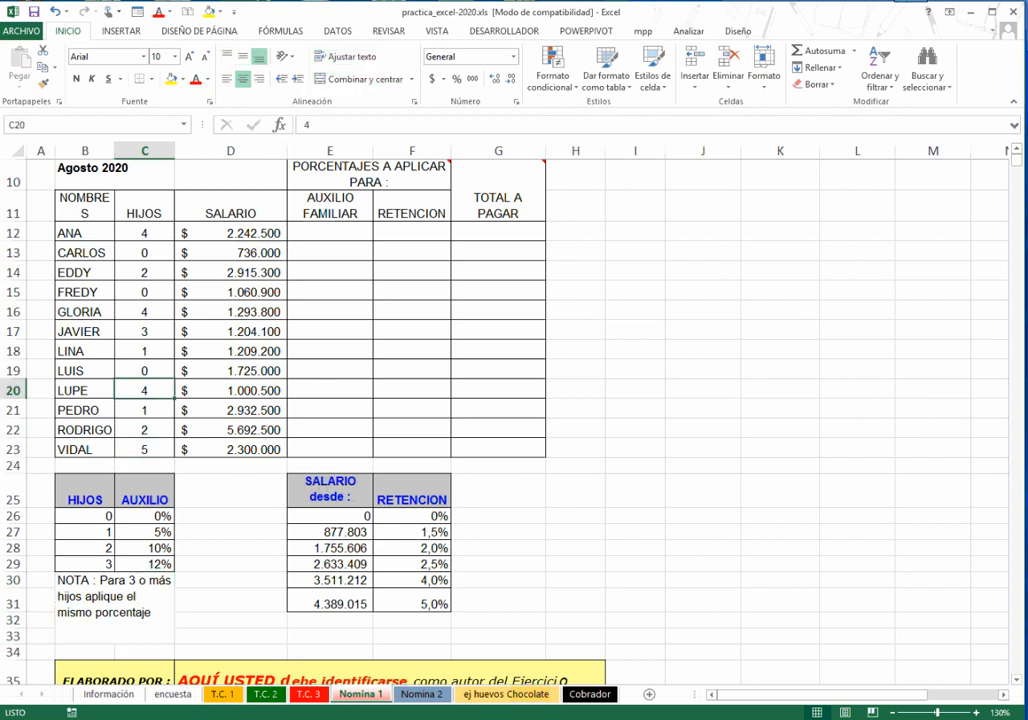
{"action": "left_click", "coordinate": [144, 564]}
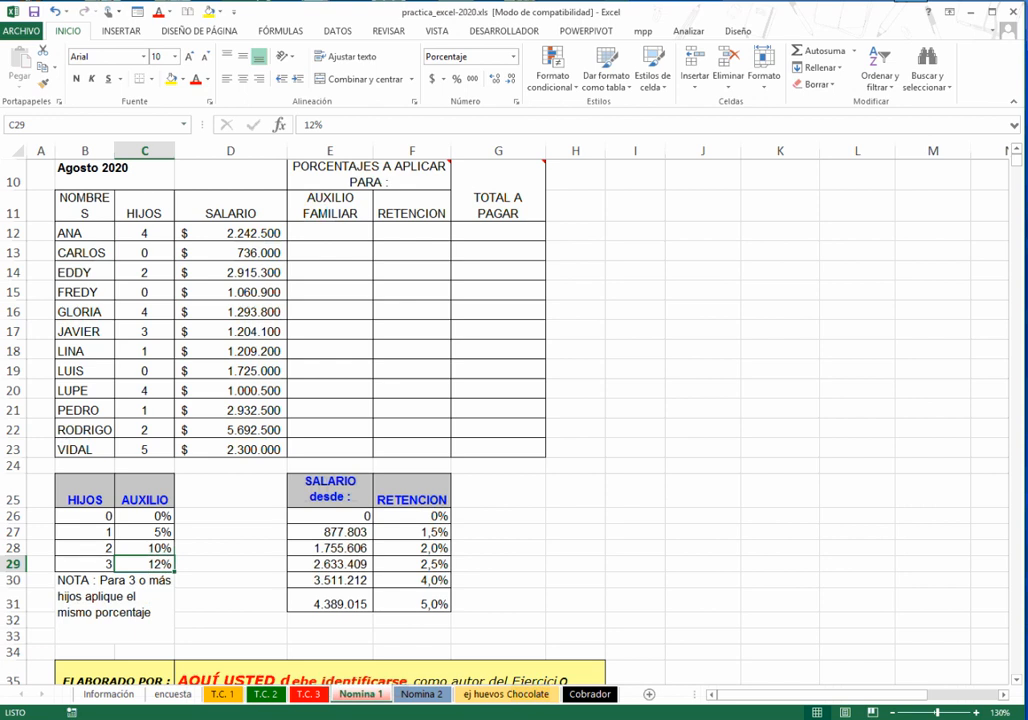
{"action": "scroll", "coordinate": [405, 340], "scroll_direction": "up", "scroll_amount": 3}
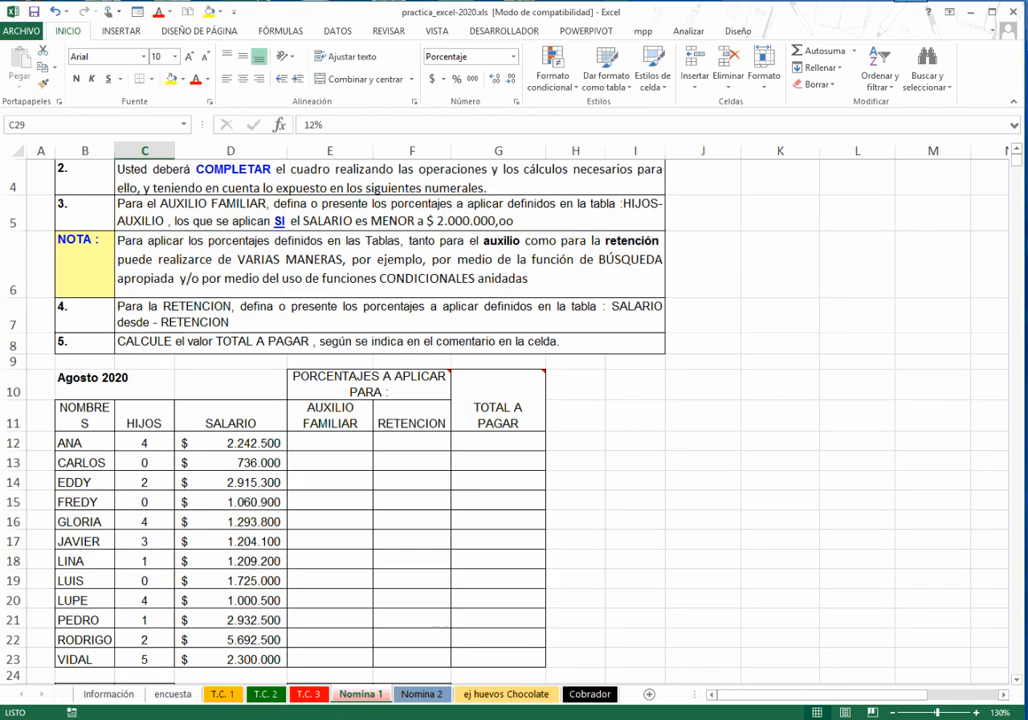
{"action": "left_click", "coordinate": [390, 212]}
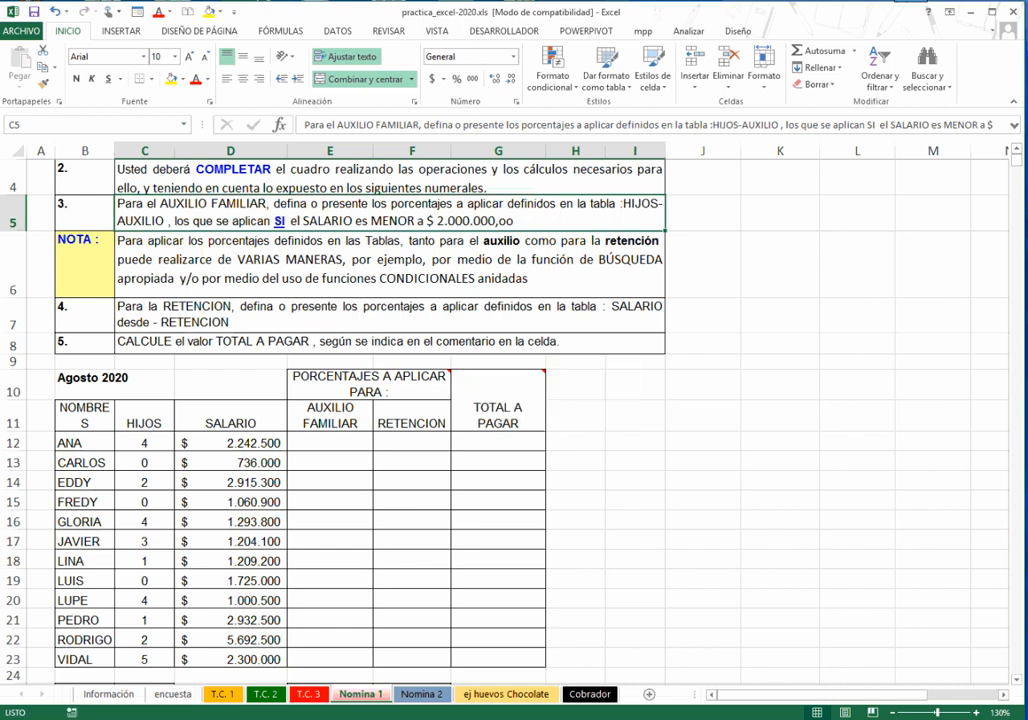
{"action": "left_click", "coordinate": [330, 442]}
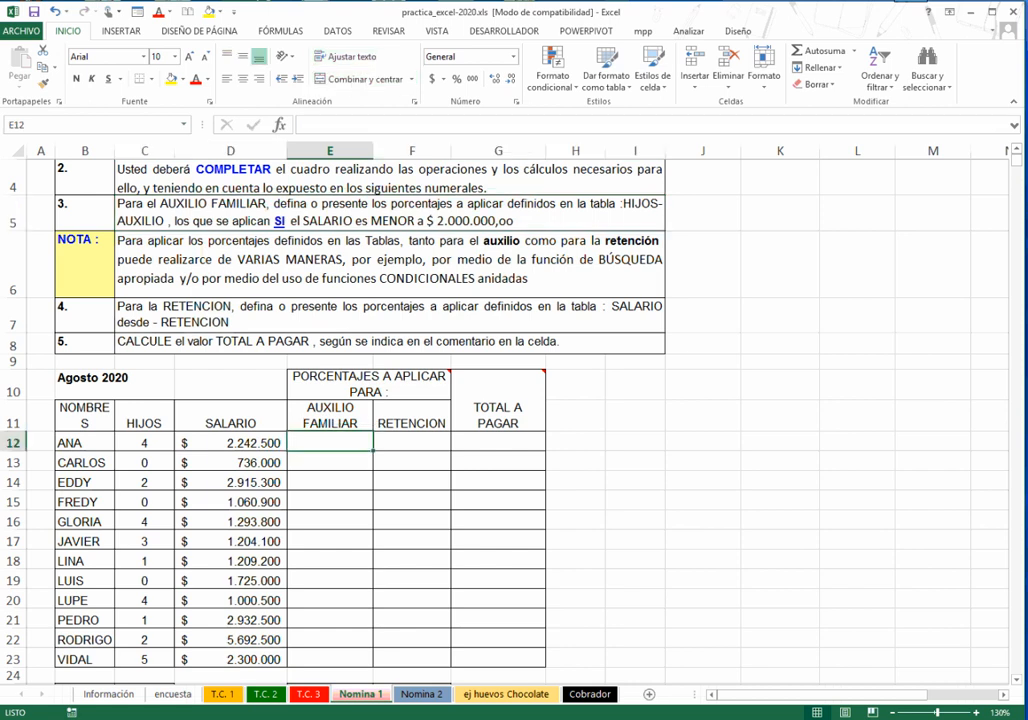
- Write the hint "si --->" in I11 and the question "tiene derecho a aux??" in J11 beside the payroll table
{"action": "scroll", "coordinate": [500, 400], "scroll_direction": "up", "scroll_amount": 1}
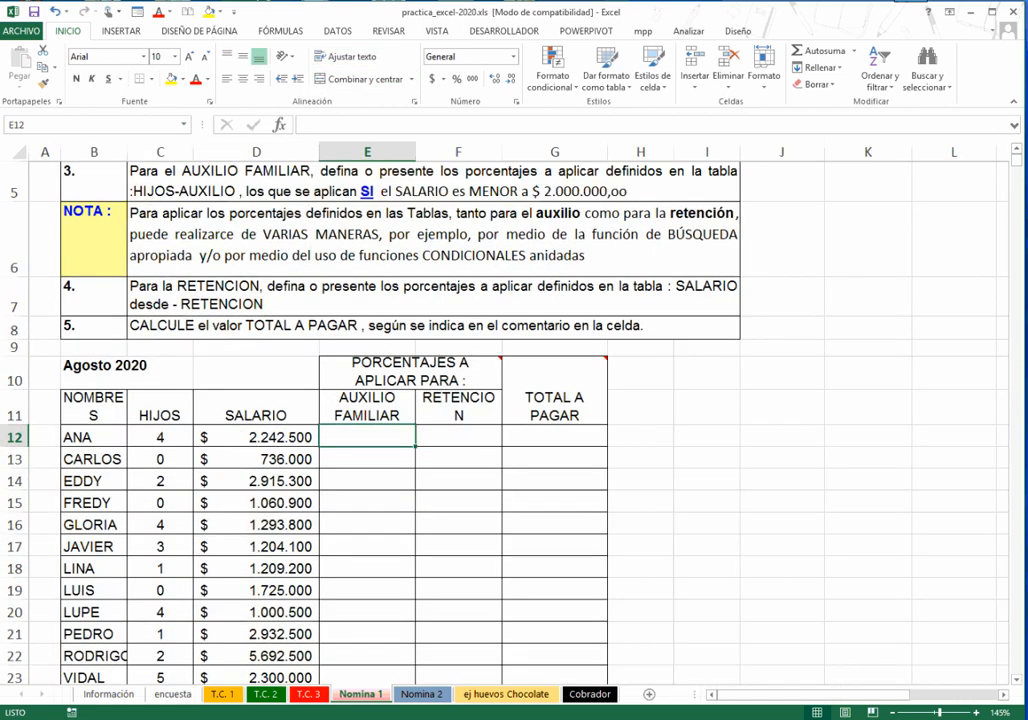
{"action": "scroll", "coordinate": [405, 340], "scroll_direction": "up", "scroll_amount": 2}
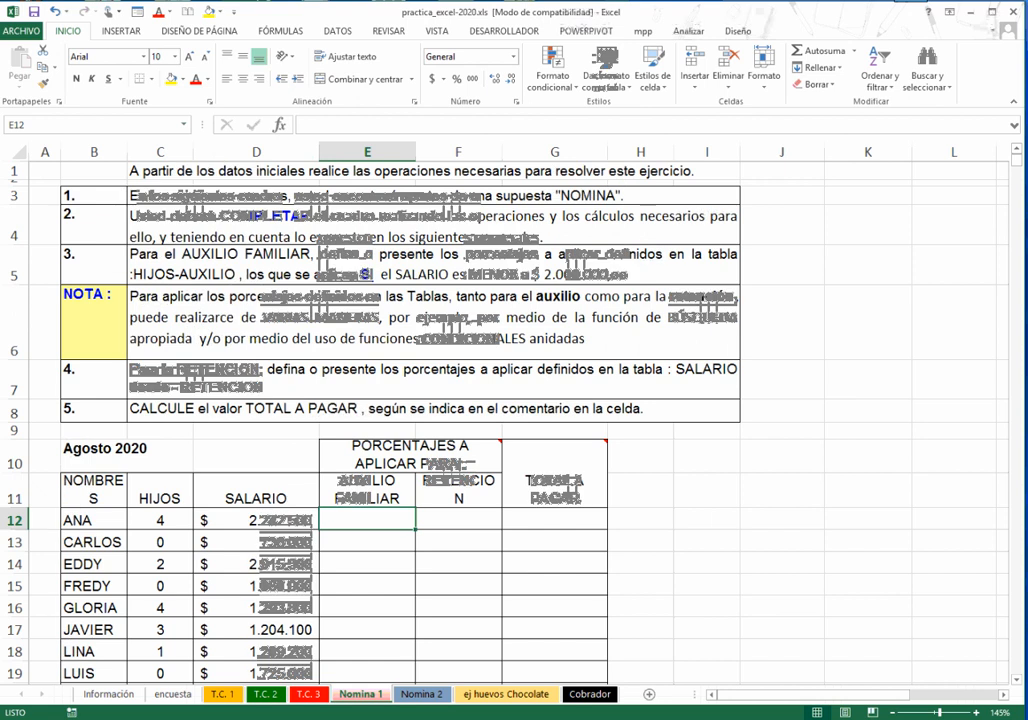
{"action": "left_click", "coordinate": [707, 490]}
{"action": "type", "text": "si "}
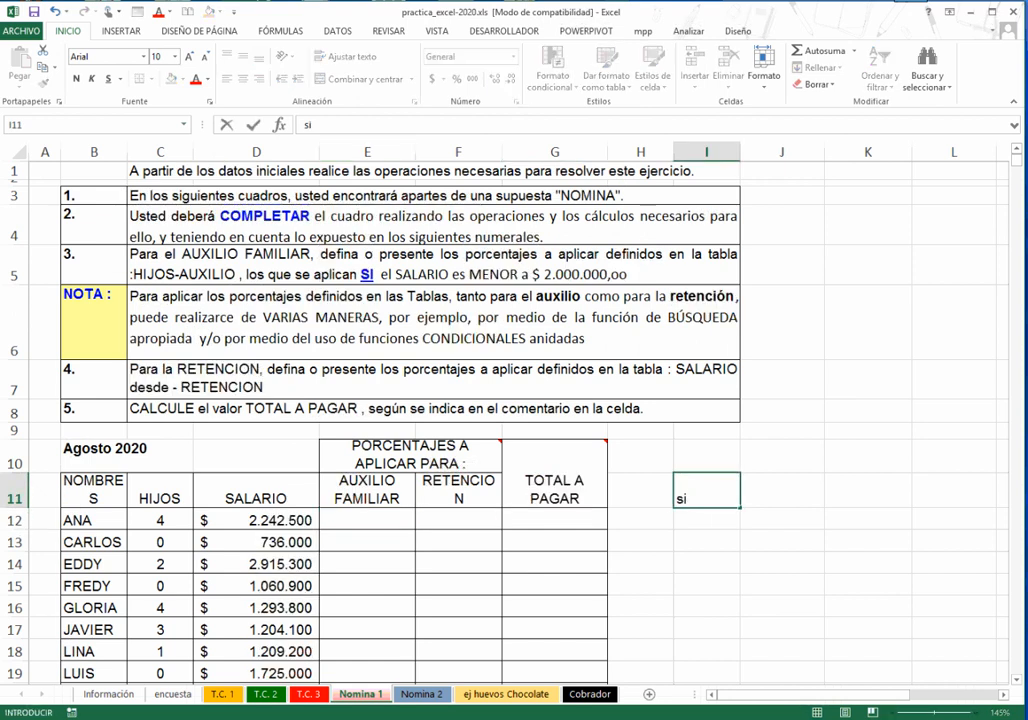
{"action": "type", "text": "--->"}
{"action": "key", "text": "Tab"}
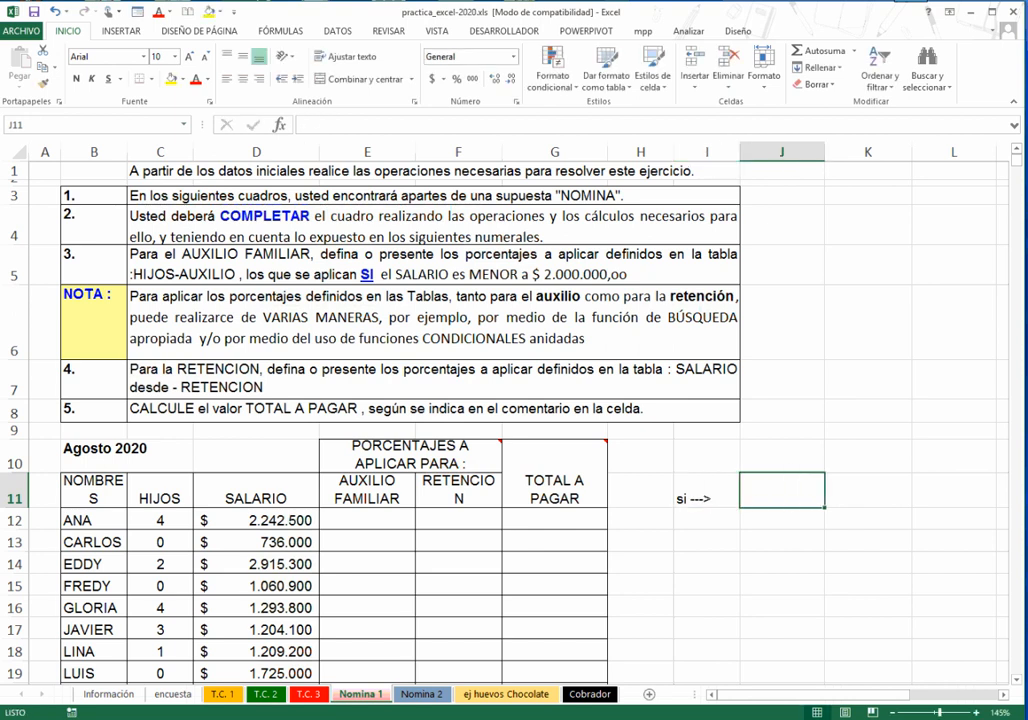
{"action": "type", "text": "tie"}
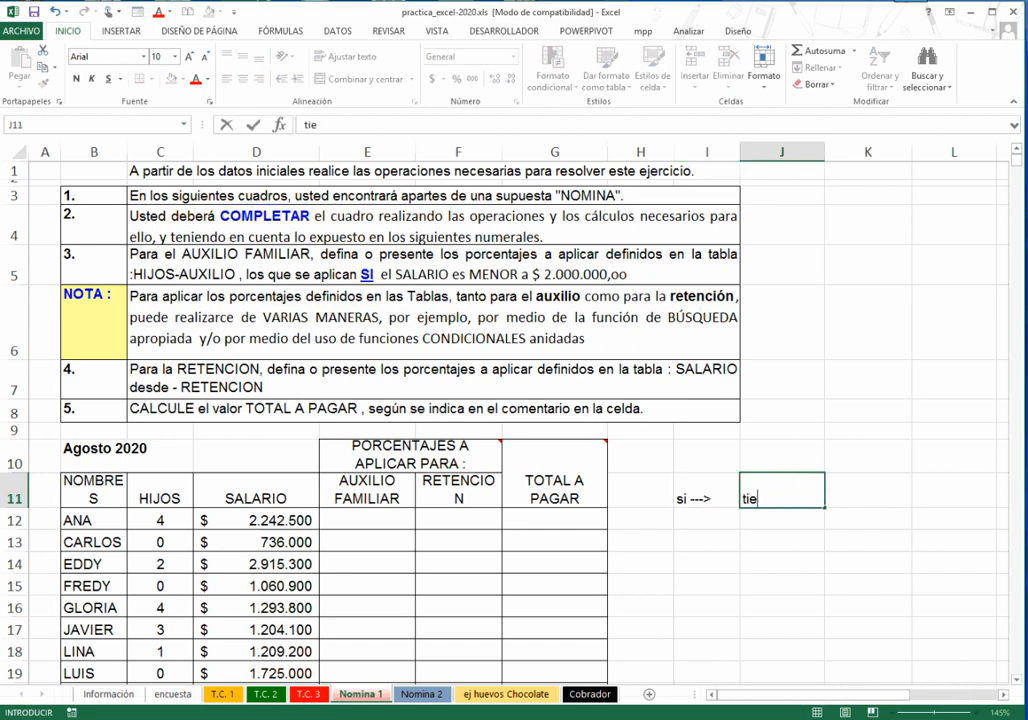
{"action": "type", "text": "ne derecho a aux"}
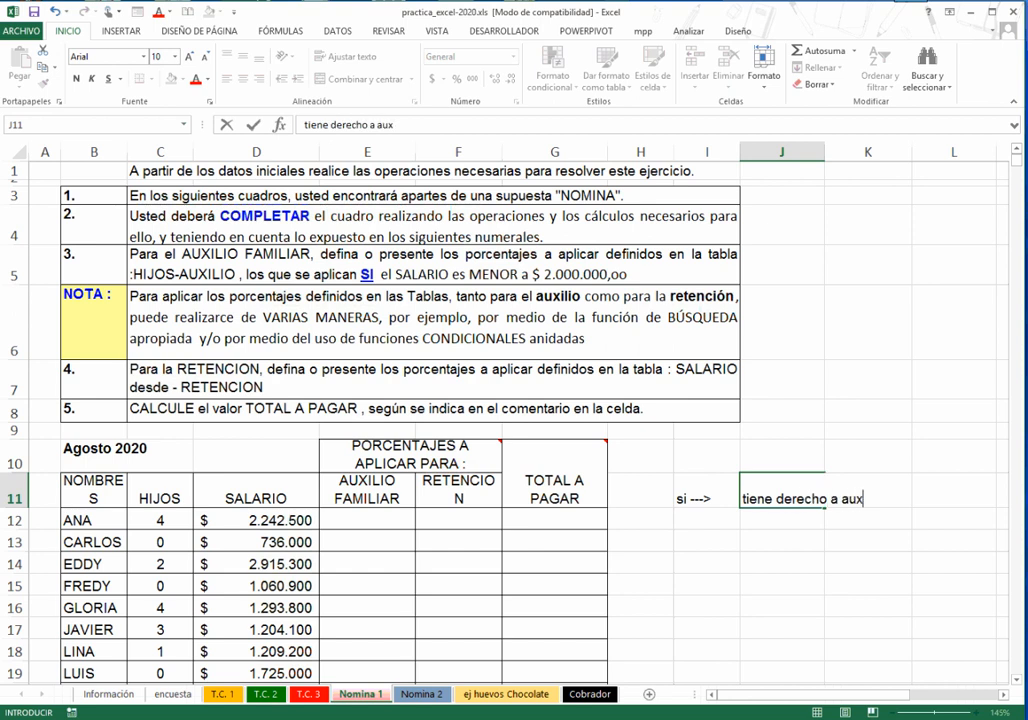
{"action": "type", "text": "??"}
{"action": "key", "text": "Return"}
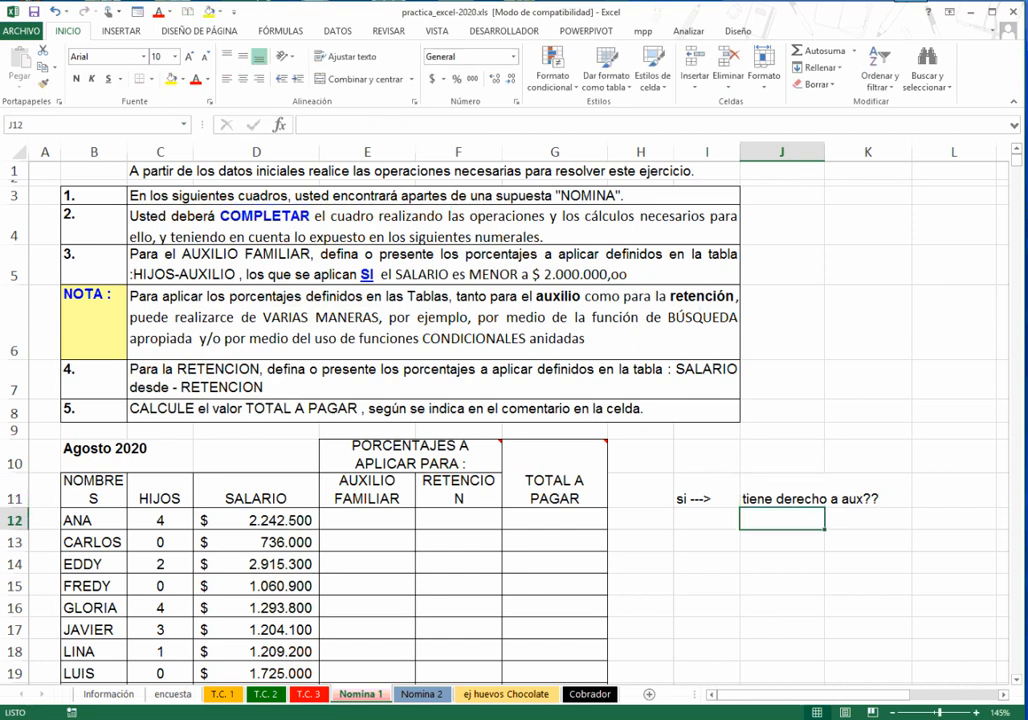
- Outline the two outcomes under the hint: "v" in I12 with "¿?" in J12, and "f" in I13 with 0 in J13
{"action": "type", "text": "¿?"}
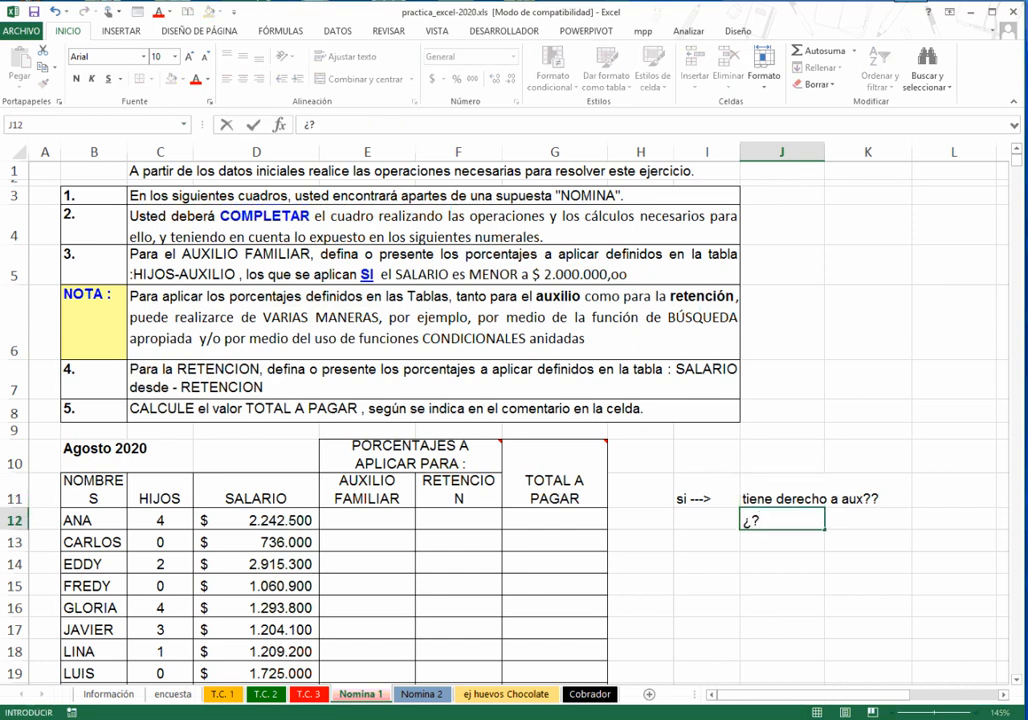
{"action": "key", "text": "Return"}
{"action": "type", "text": "0"}
{"action": "key", "text": "Up"}
{"action": "key", "text": "Left"}
{"action": "type", "text": "v"}
{"action": "key", "text": "Return"}
{"action": "type", "text": "f"}
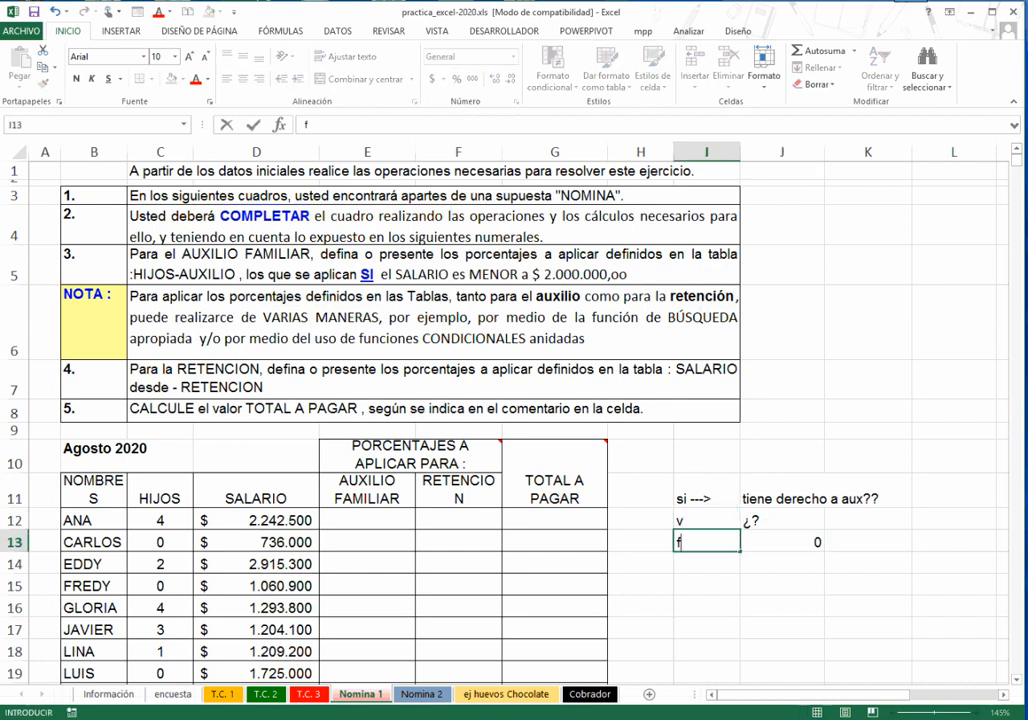
{"action": "key", "text": "Up"}
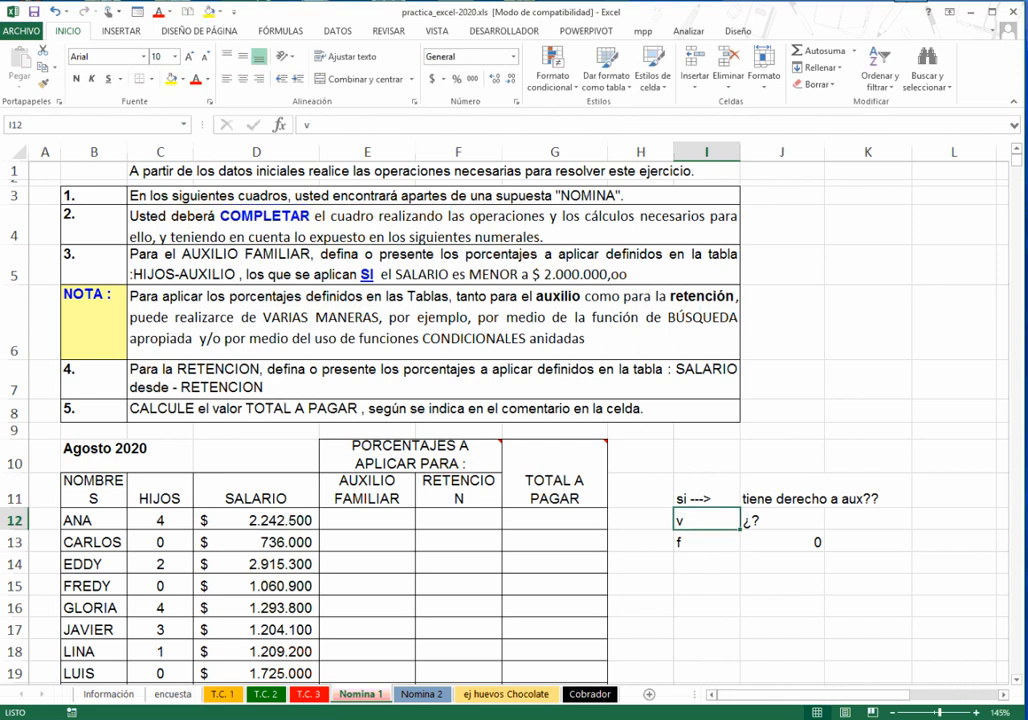
{"action": "key", "text": "Up"}
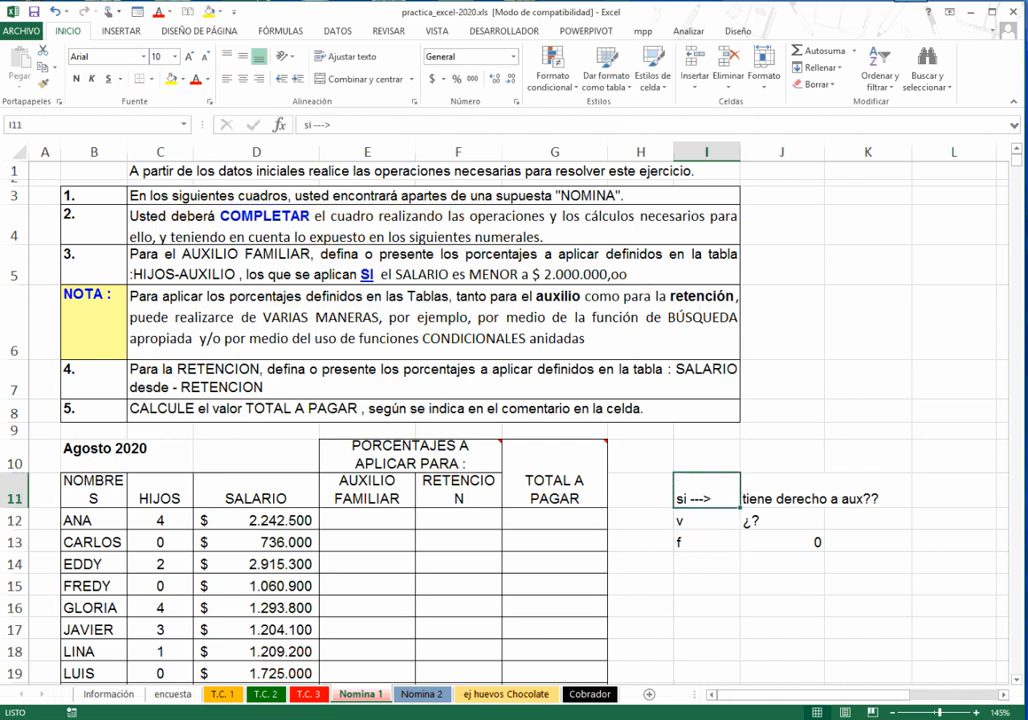
- Start an SI function in the first AUXILIO FAMILIAR cell E12 with the logical test D12<2000000
{"action": "left_click", "coordinate": [367, 520]}
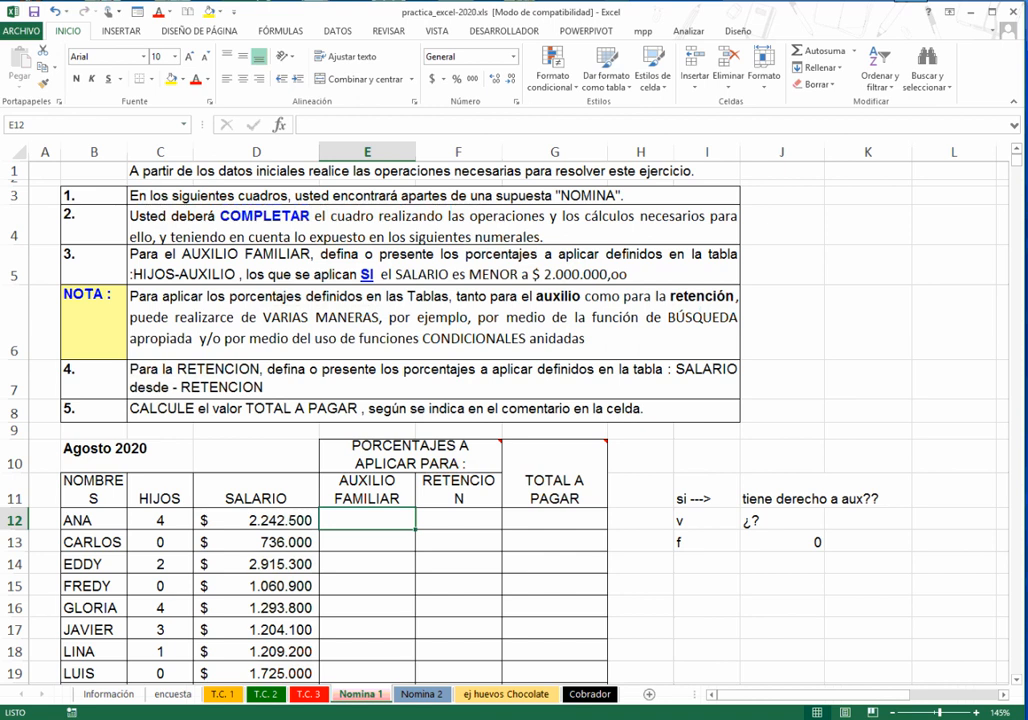
{"action": "key", "text": "shift+F3"}
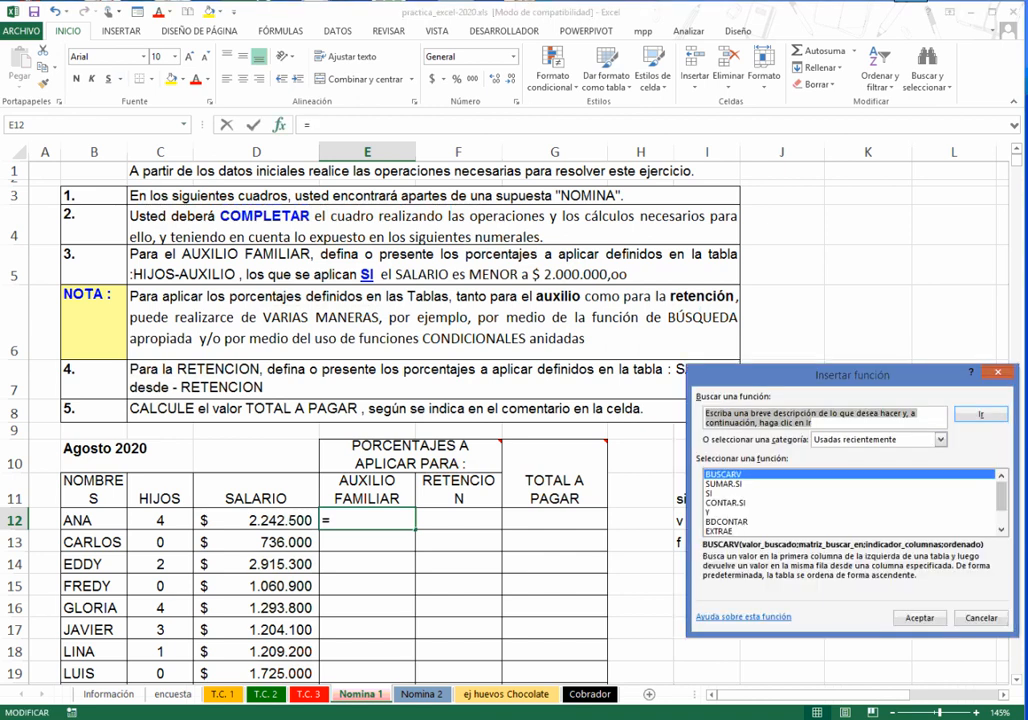
{"action": "double_click", "coordinate": [710, 493]}
{"action": "left_click_drag", "start_coordinate": [740, 399], "coordinate": [649, 317]}
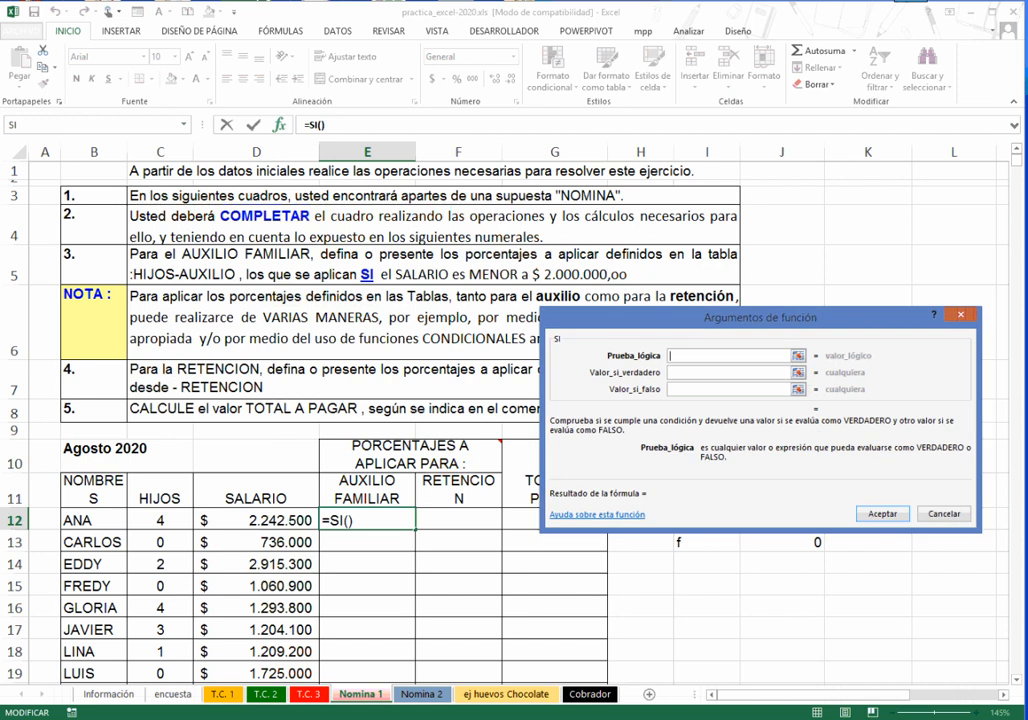
{"action": "left_click", "coordinate": [256, 520]}
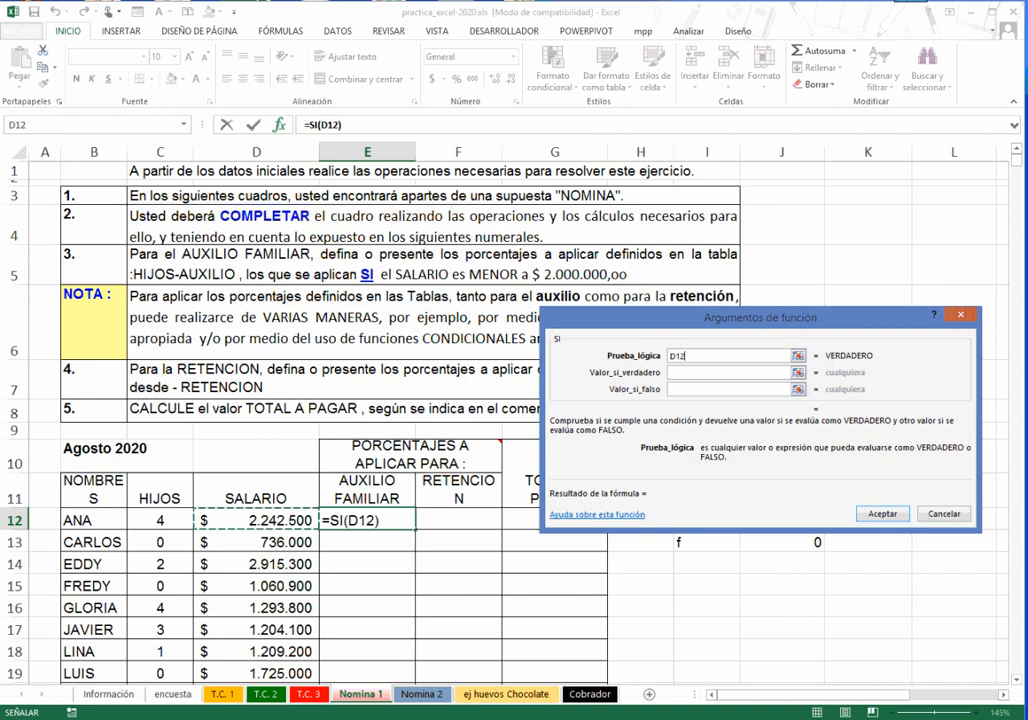
{"action": "type", "text": "<200"}
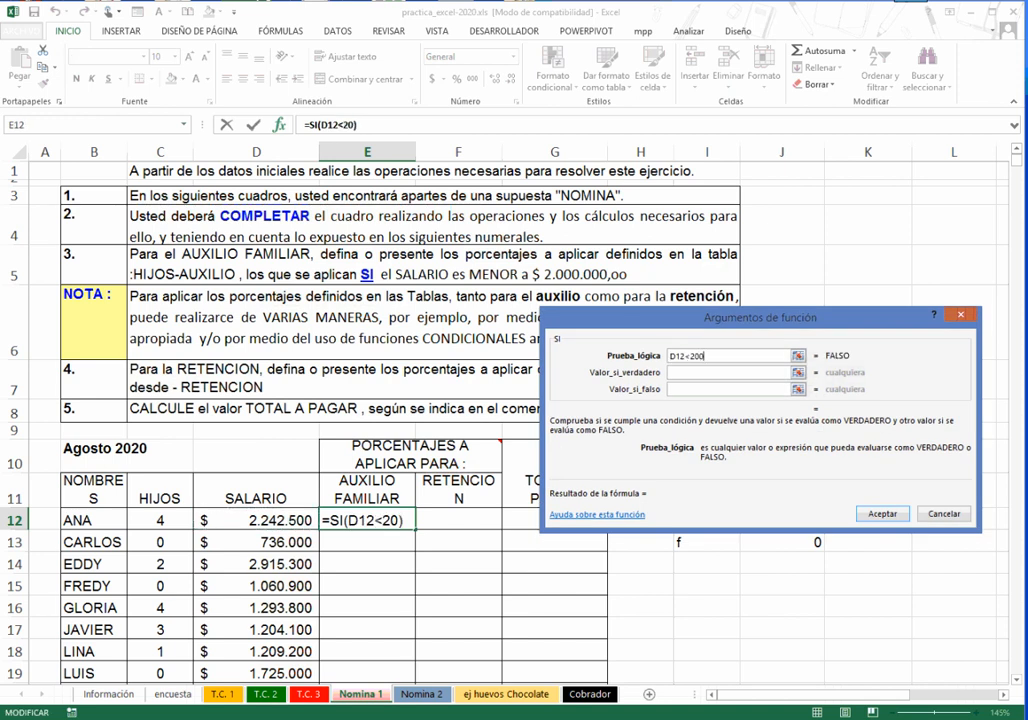
{"action": "type", "text": "0000"}
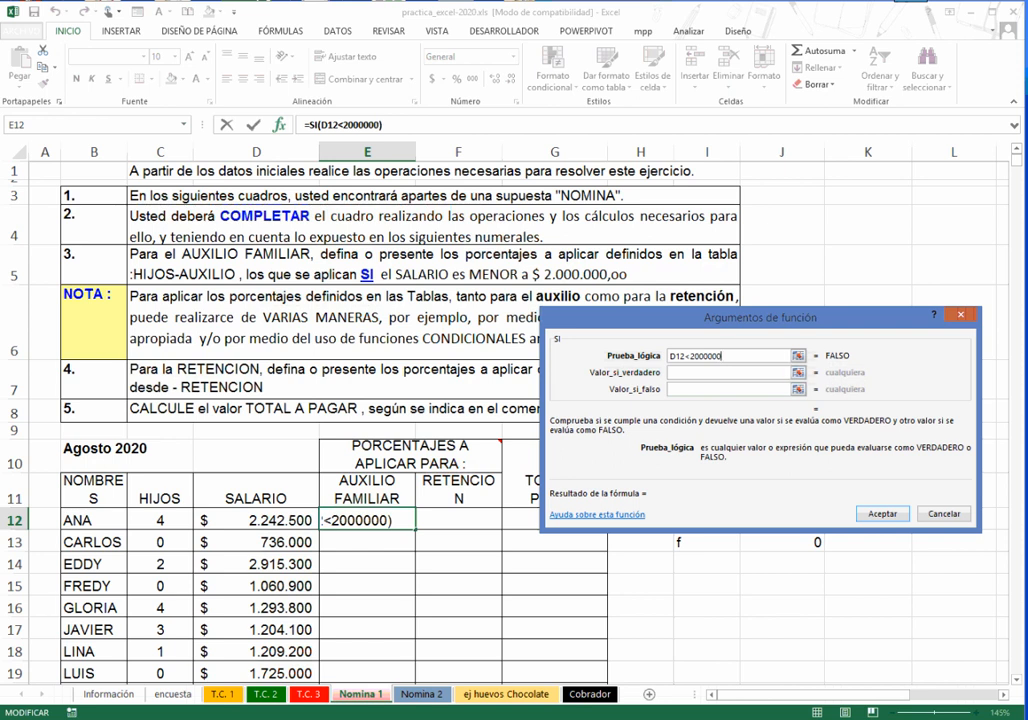
{"action": "key", "text": "Tab"}
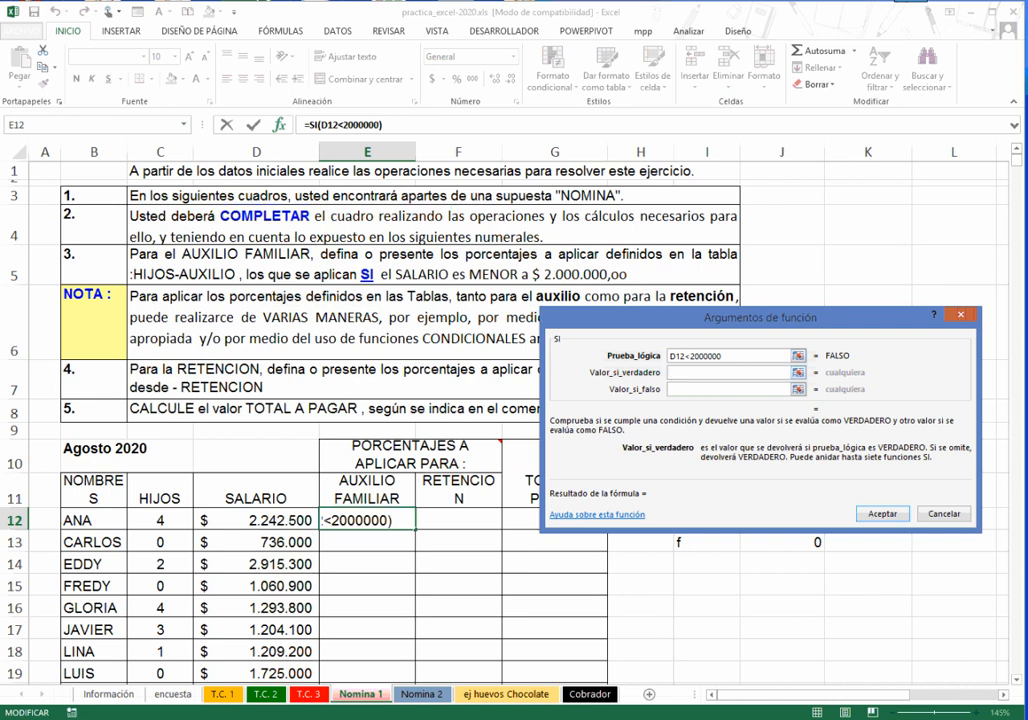
- Set the value-if-false argument of the SI function in E12 to 0
{"action": "scroll", "coordinate": [377, 138], "scroll_direction": "down", "scroll_amount": 3}
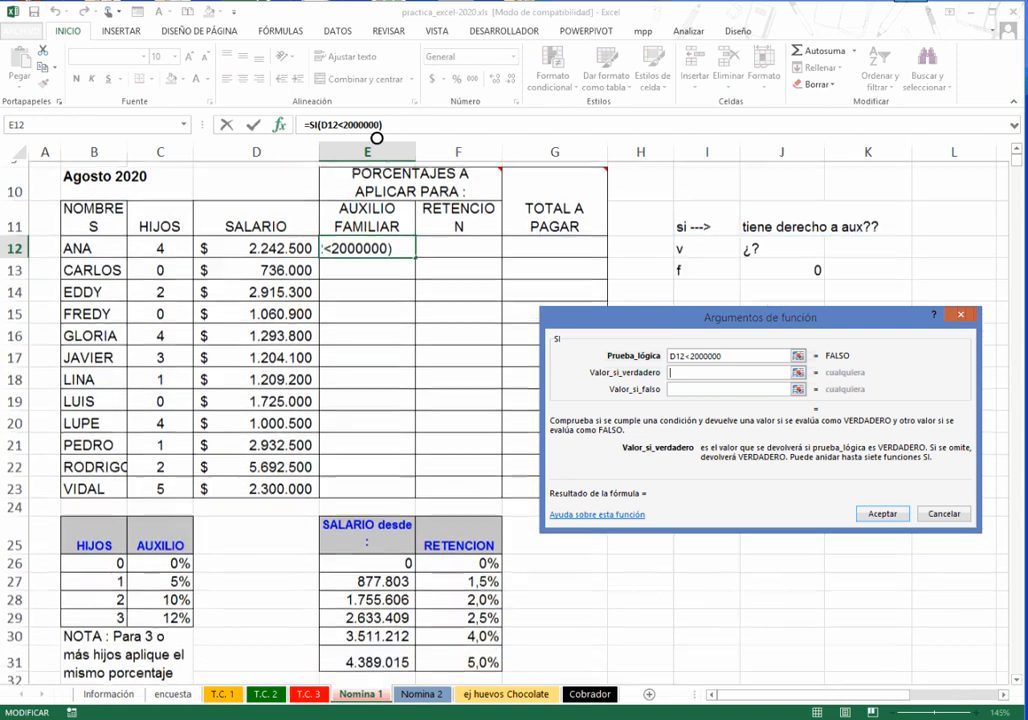
{"action": "scroll", "coordinate": [377, 138], "scroll_direction": "up", "scroll_amount": 3}
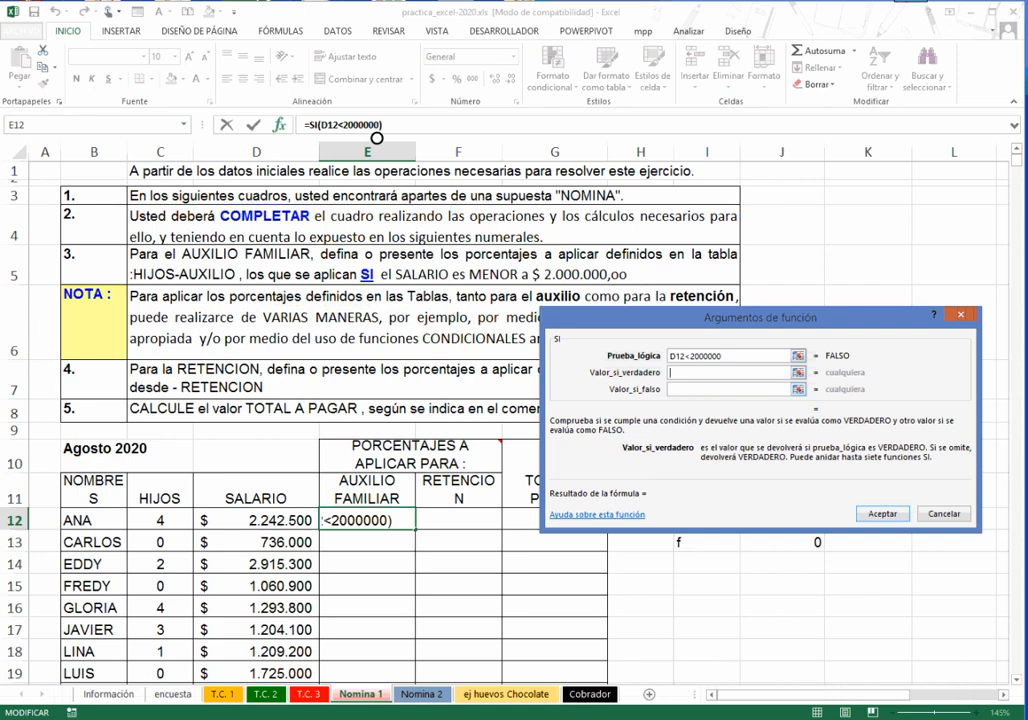
{"action": "key", "text": "Tab"}
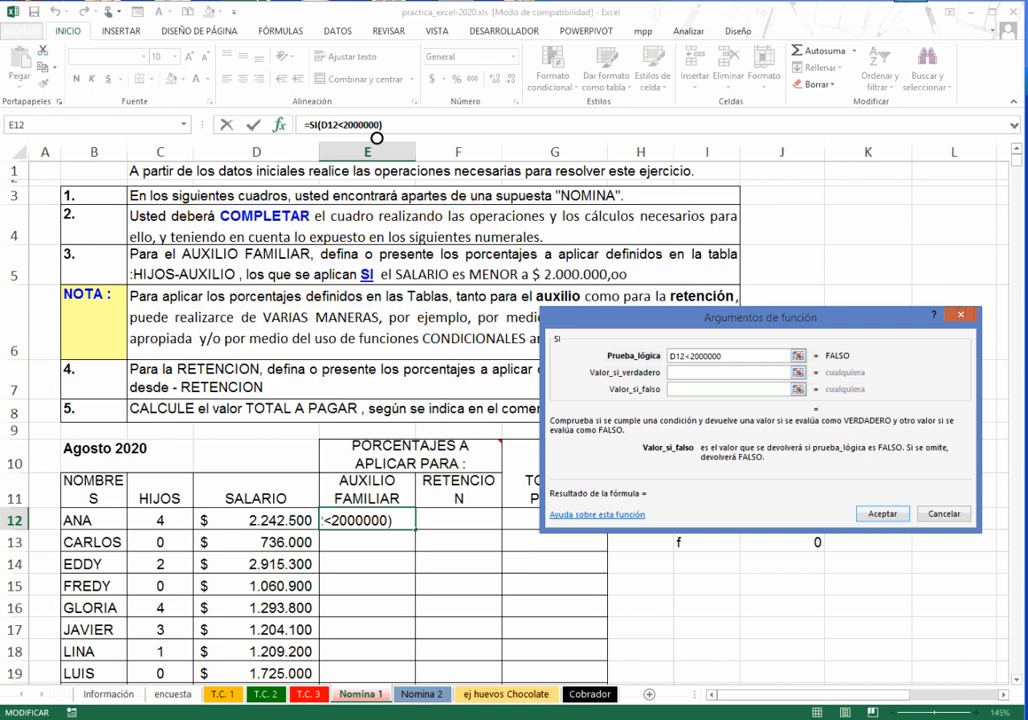
{"action": "type", "text": "0"}
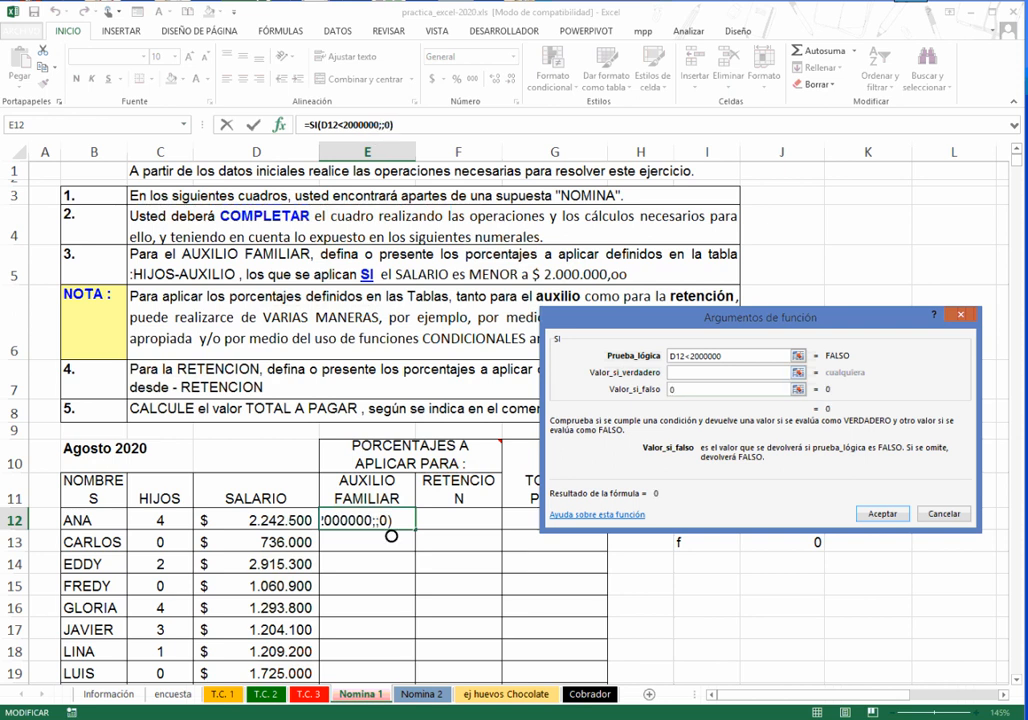
- Nest a BUSCARV function as the value-if-true argument of the SI formula in E12
{"action": "key", "text": "shift+Tab"}
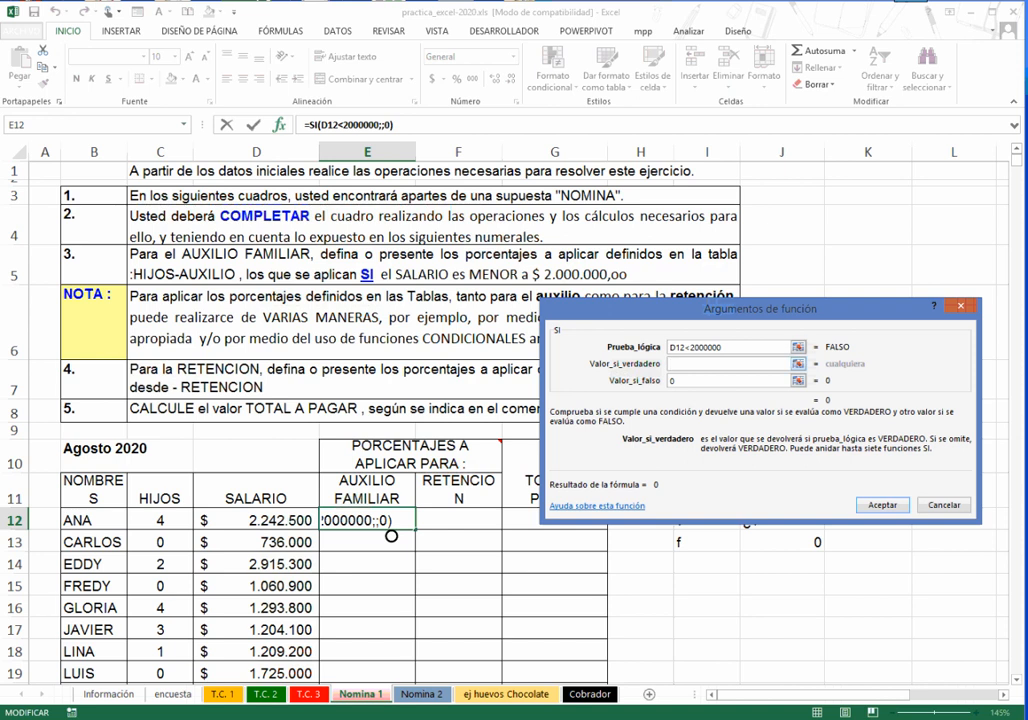
{"action": "left_click", "coordinate": [183, 125]}
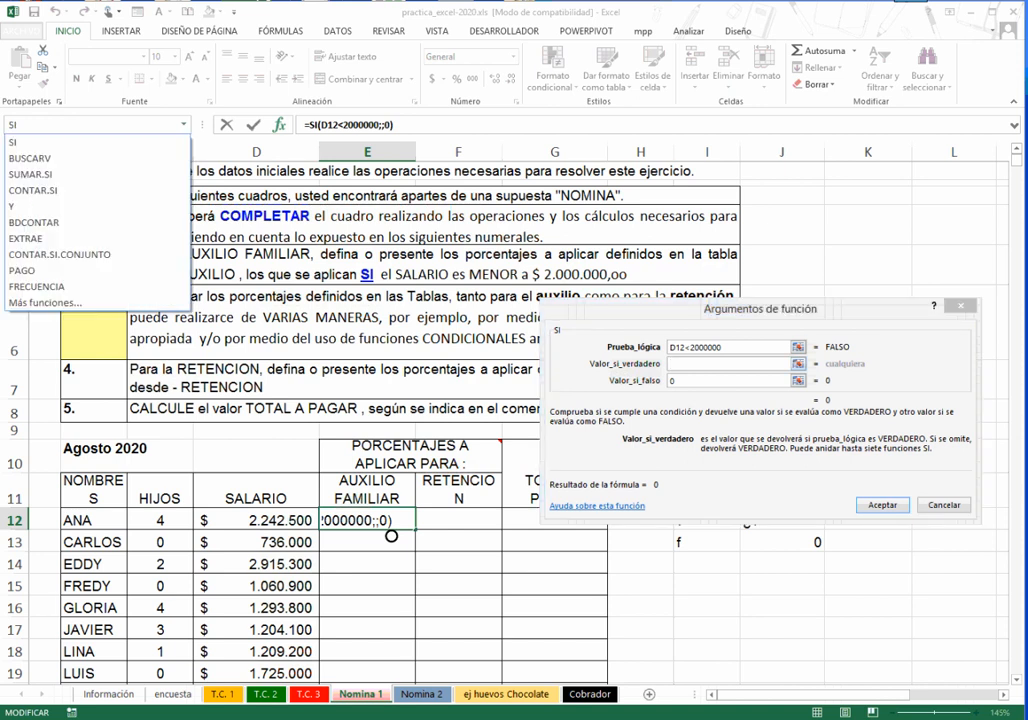
{"action": "left_click", "coordinate": [32, 157]}
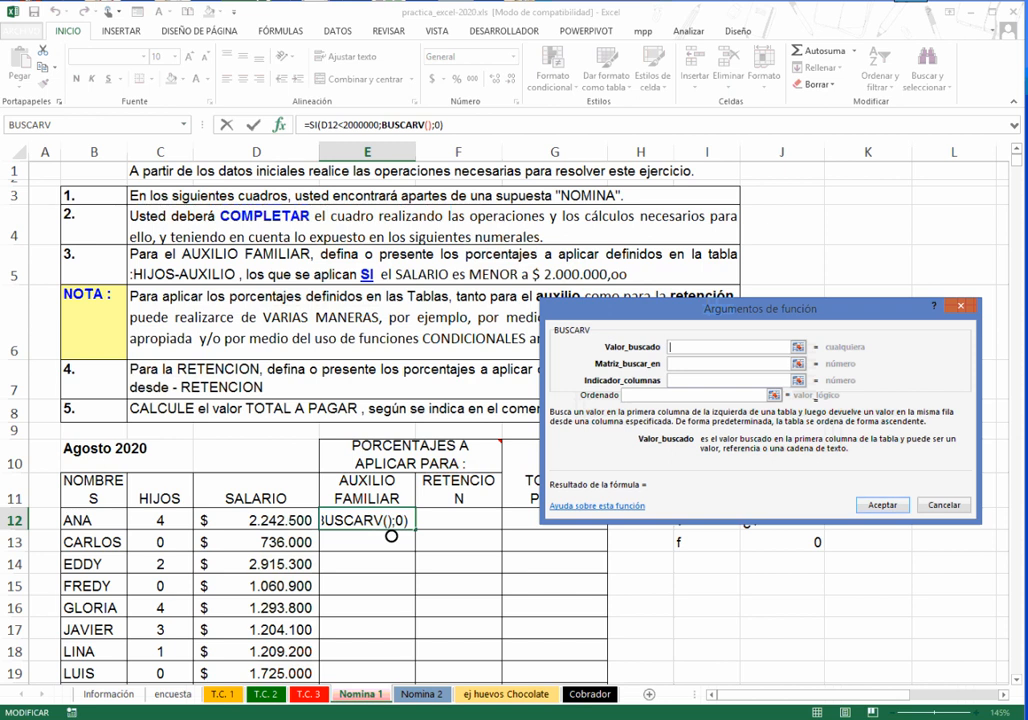
{"action": "left_click", "coordinate": [317, 125]}
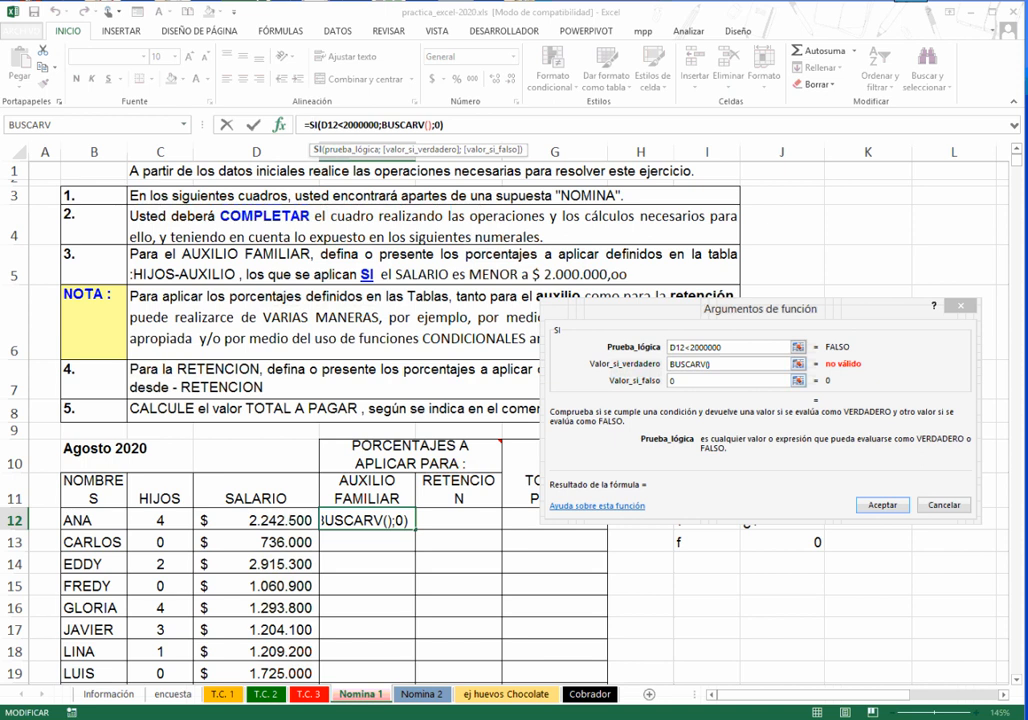
{"action": "left_click", "coordinate": [407, 125]}
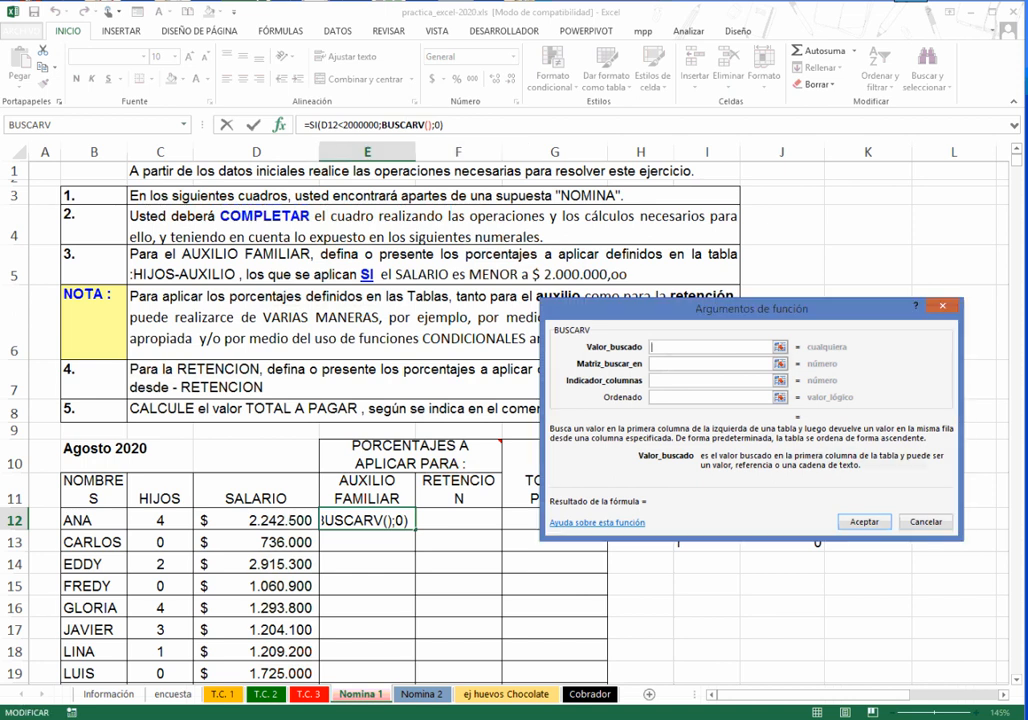
- Set the nested BUSCARV to look up C12 in the HIJOS-AUXILIO table with the absolute range $B$26:$C$29
{"action": "scroll", "coordinate": [400, 400], "scroll_direction": "down", "scroll_amount": 2}
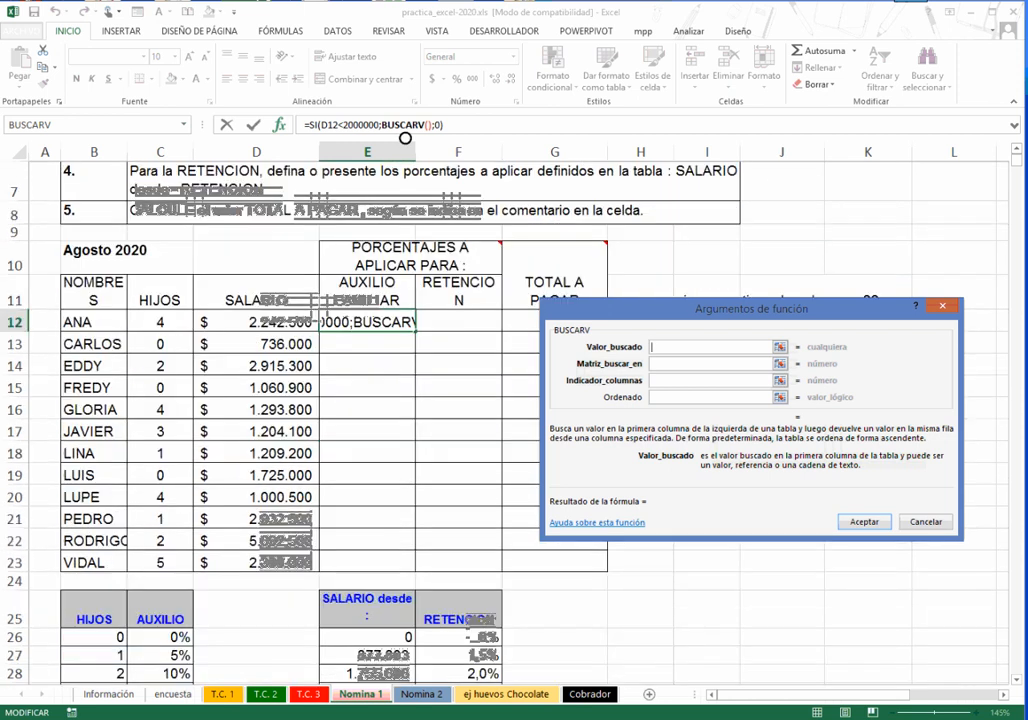
{"action": "scroll", "coordinate": [400, 400], "scroll_direction": "down", "scroll_amount": 1}
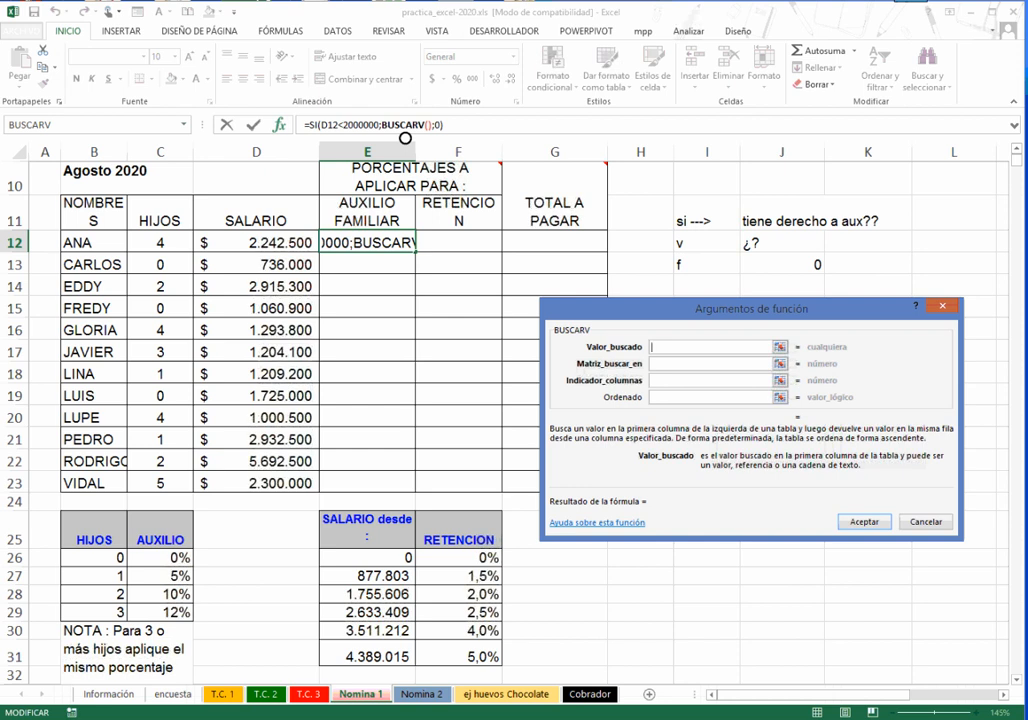
{"action": "left_click", "coordinate": [160, 242]}
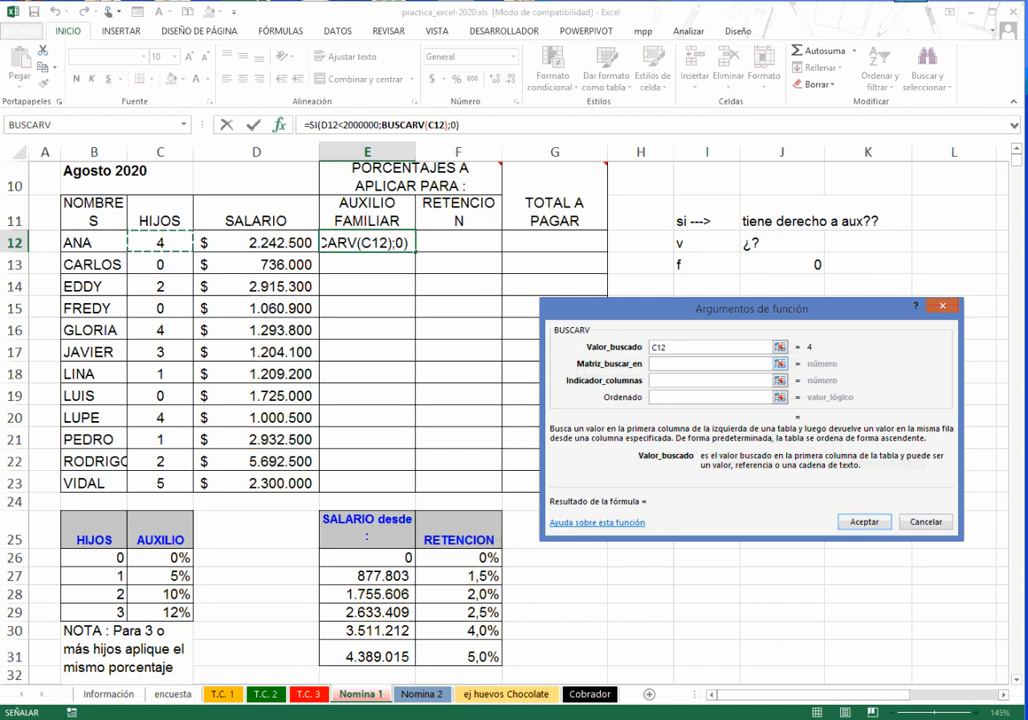
{"action": "key", "text": "Tab"}
{"action": "left_click_drag", "start_coordinate": [95, 557], "coordinate": [175, 612]}
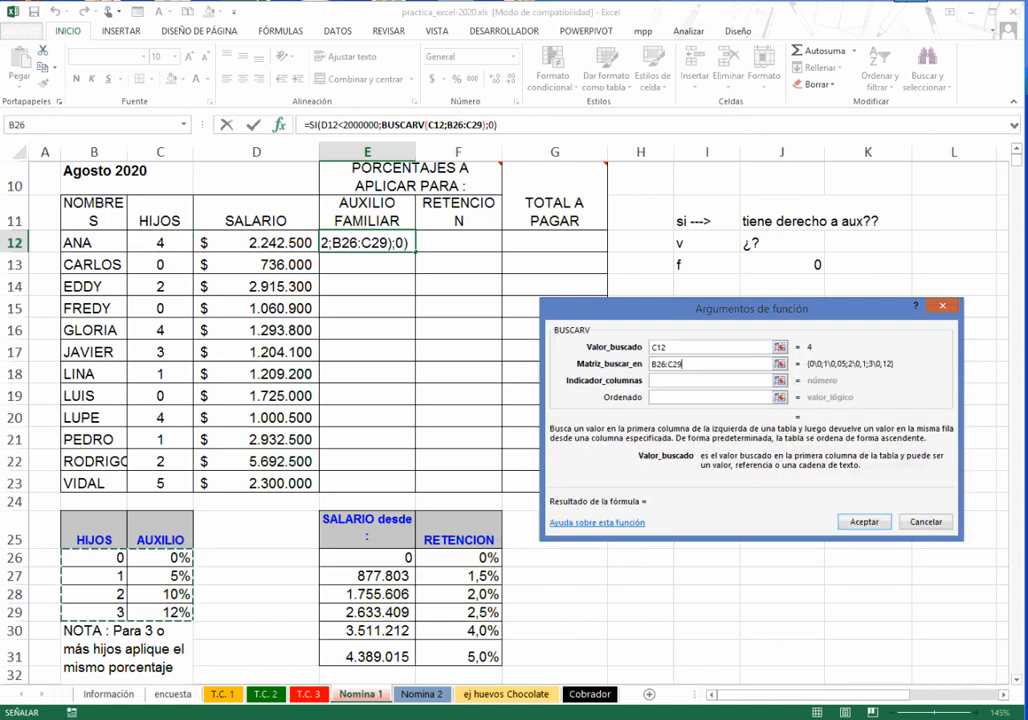
{"action": "key", "text": "F4"}
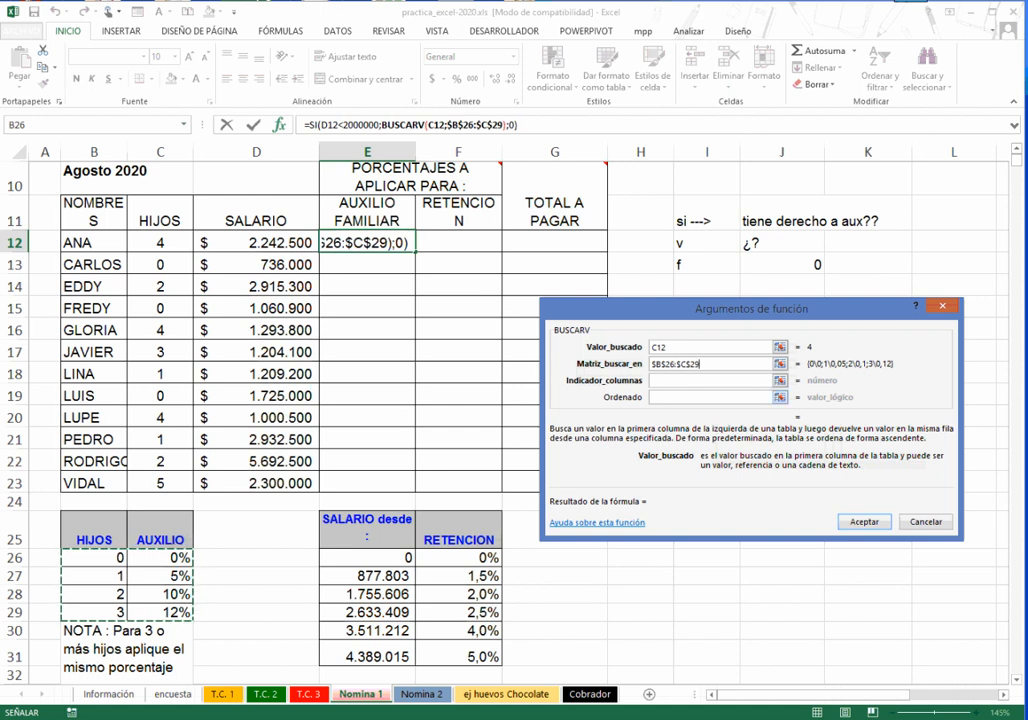
- Complete BUSCARV with column index 2 and Ordenado set to verdadero, and confirm the whole SI formula in E12
{"action": "key", "text": "Tab"}
{"action": "type", "text": "2"}
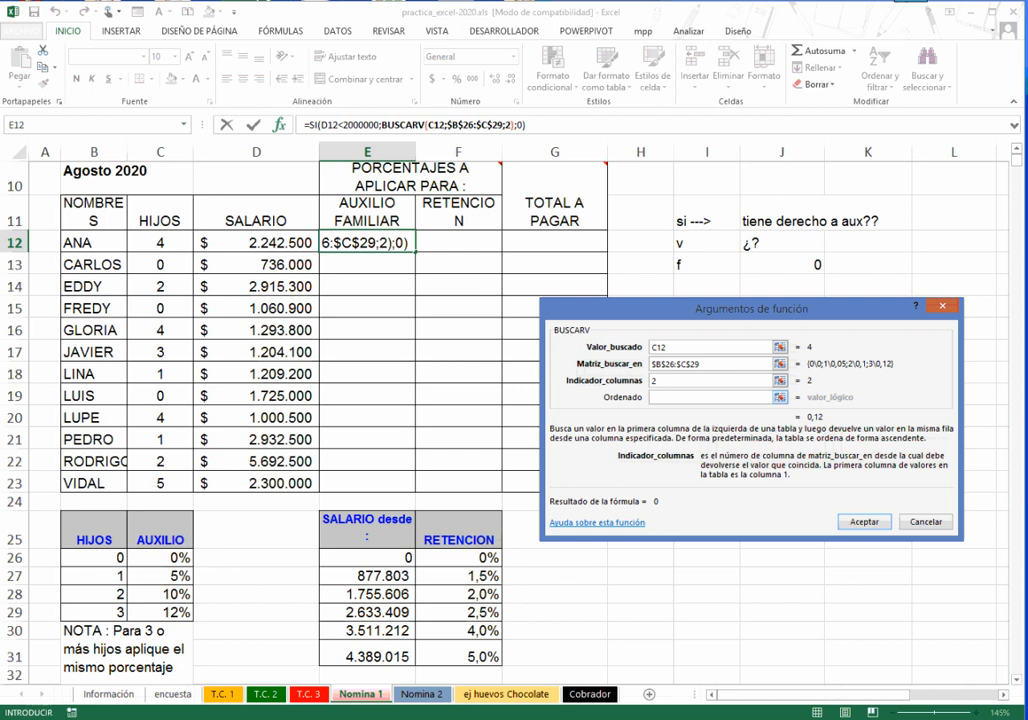
{"action": "key", "text": "Tab"}
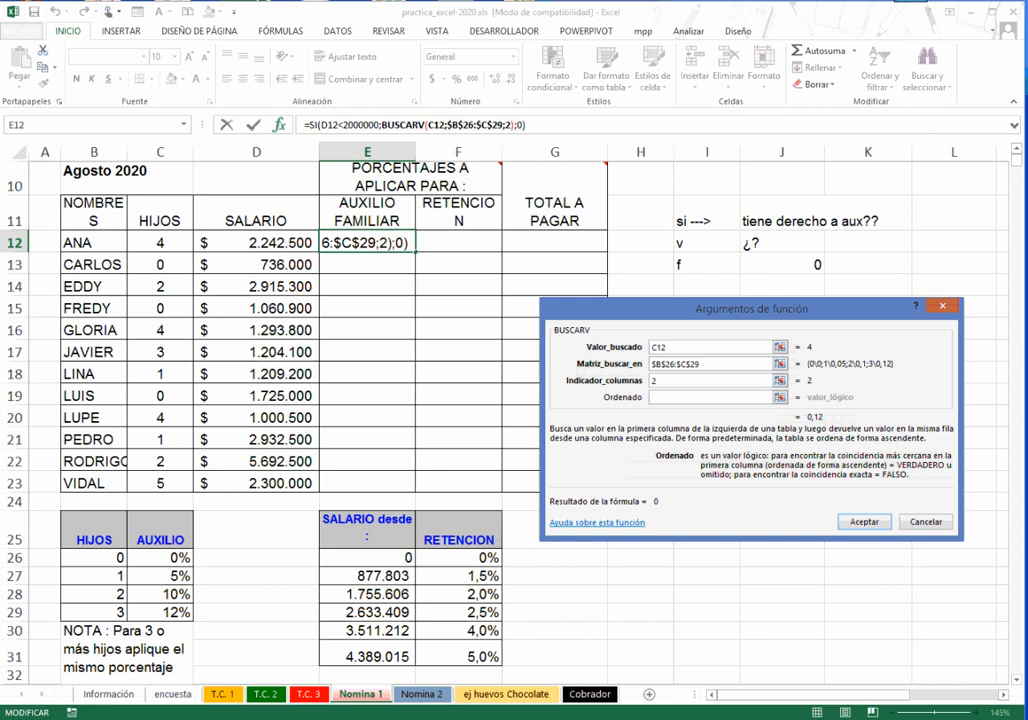
{"action": "type", "text": "ve"}
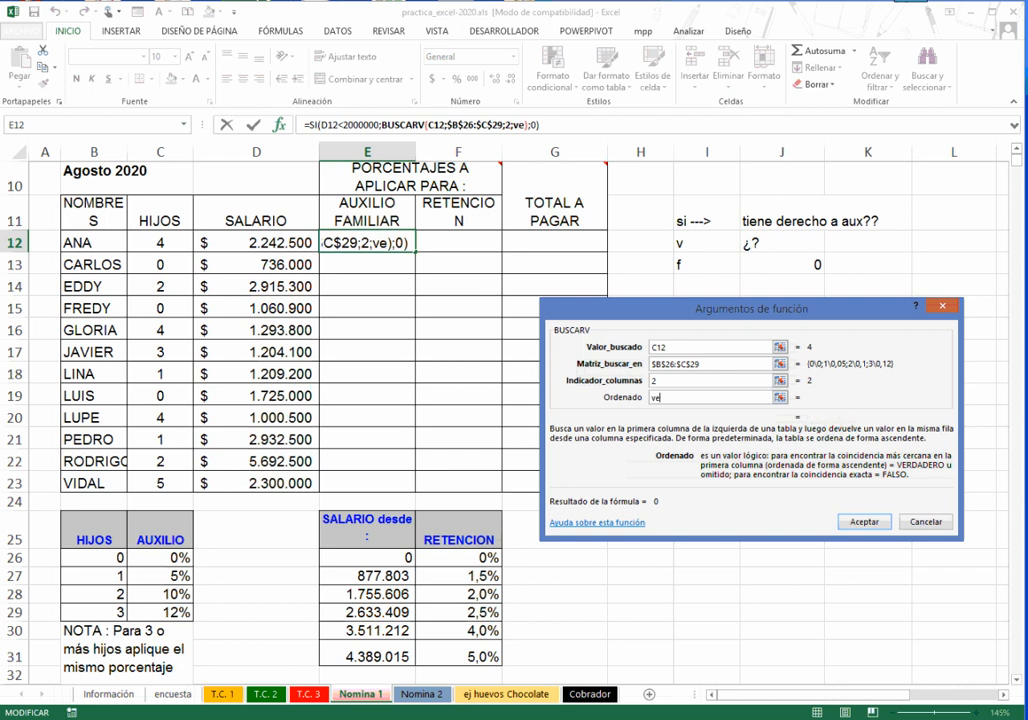
{"action": "type", "text": "rdadero"}
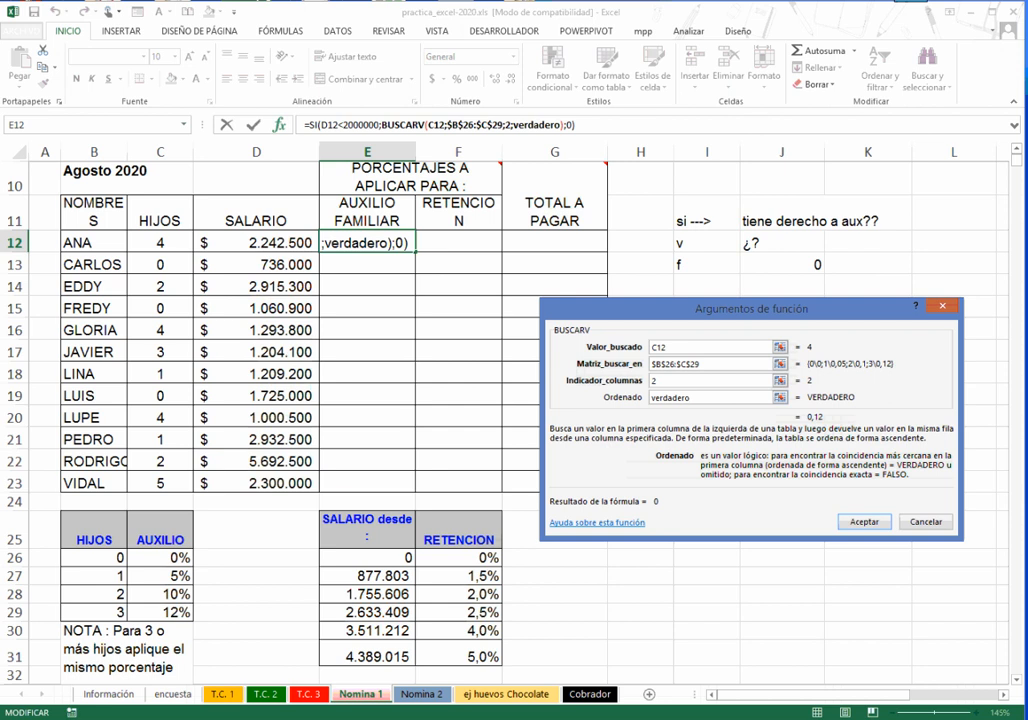
{"action": "left_click", "coordinate": [315, 125]}
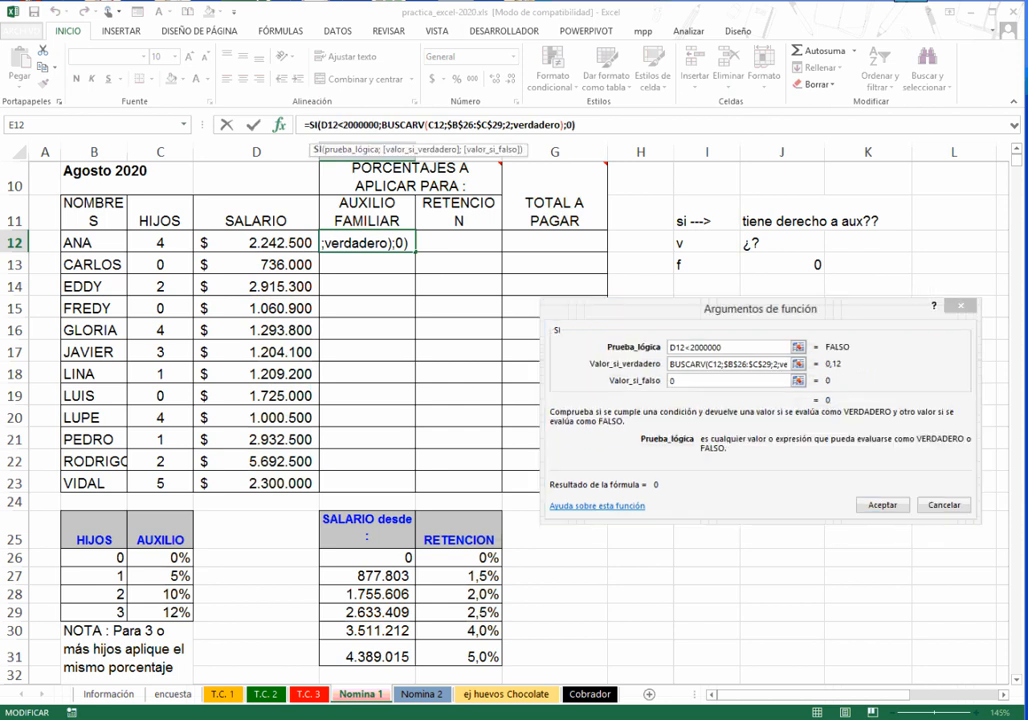
{"action": "left_click_drag", "start_coordinate": [760, 309], "coordinate": [745, 306]}
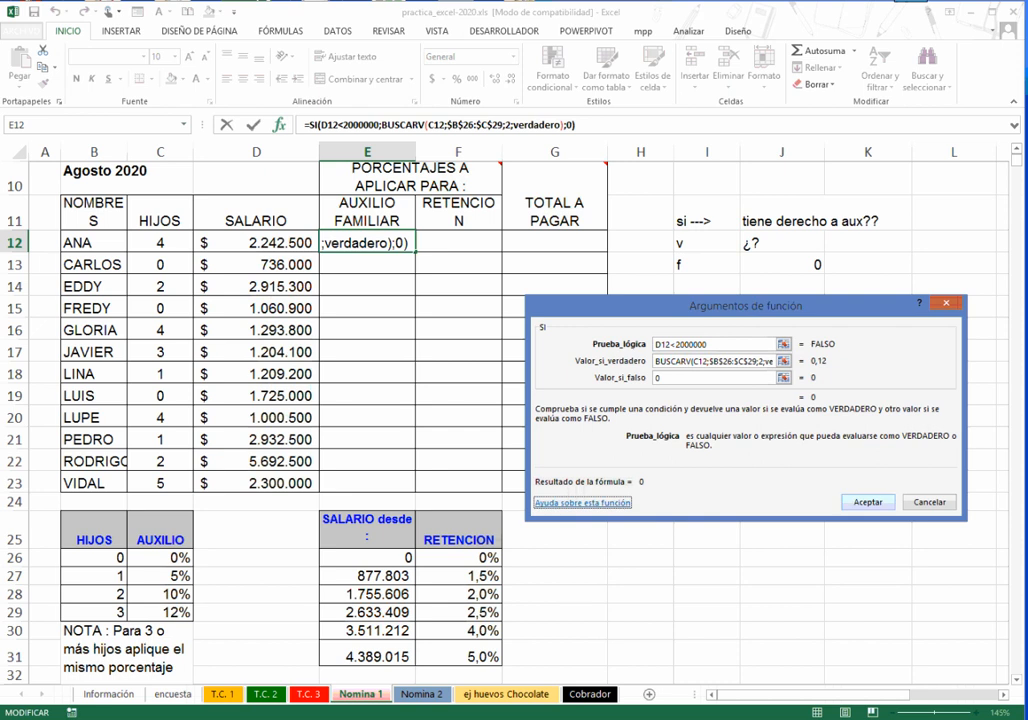
{"action": "left_click", "coordinate": [867, 501]}
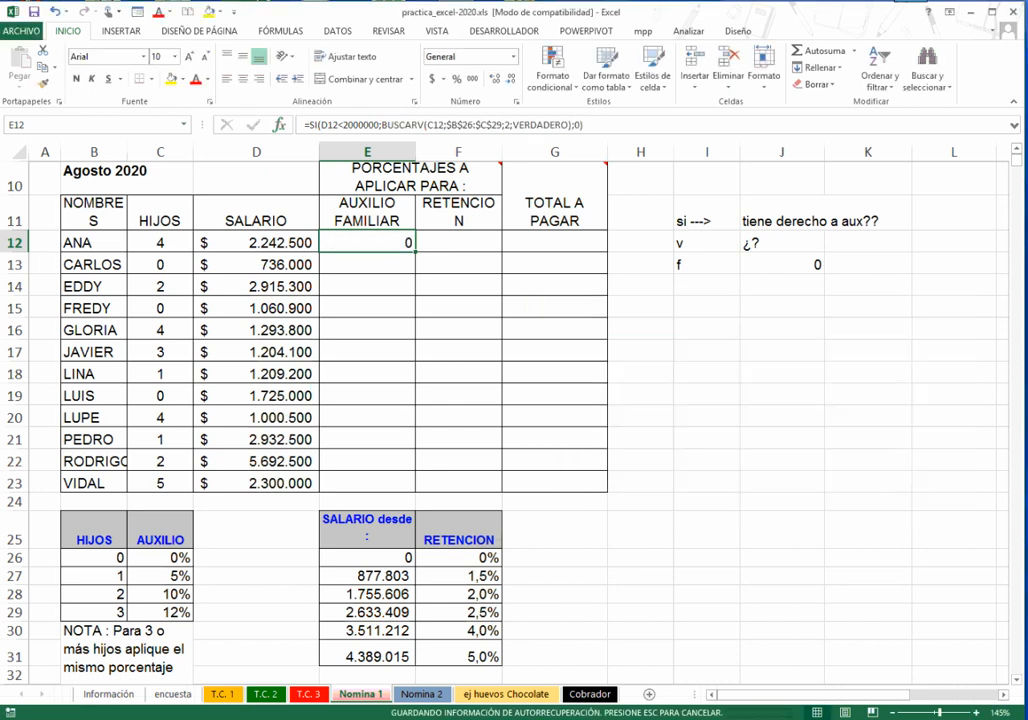
- Format E12 as a percentage and fill its formula down to E23, checking the copied AUXILIO FAMILIAR results
{"action": "key", "text": "ctrl+shift+5"}
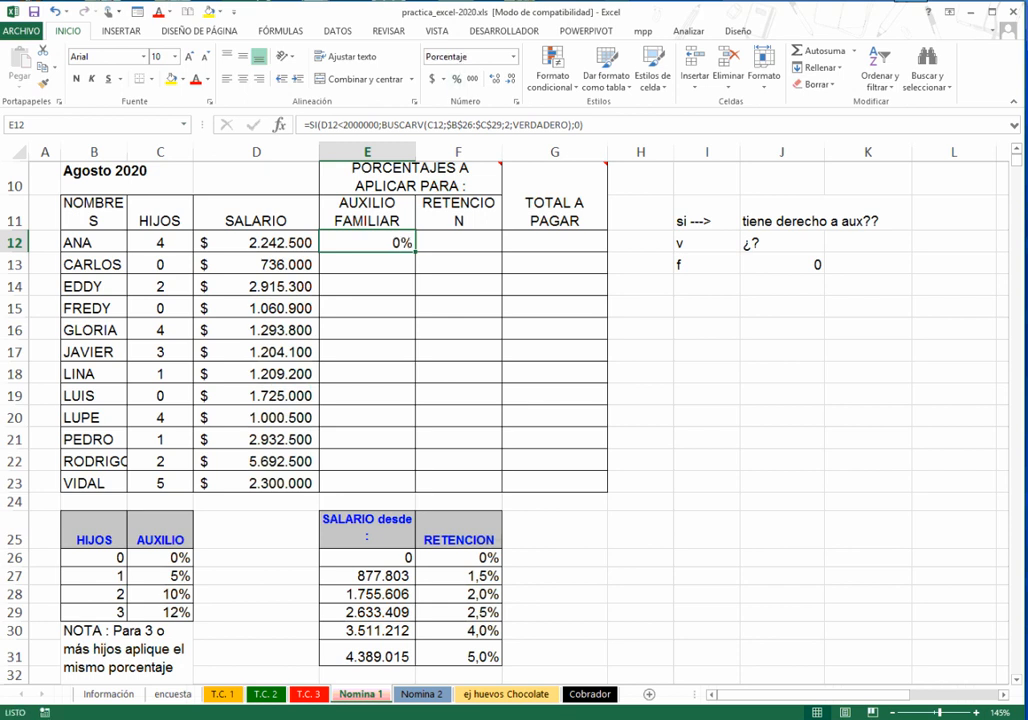
{"action": "left_click_drag", "start_coordinate": [415, 251], "coordinate": [415, 489]}
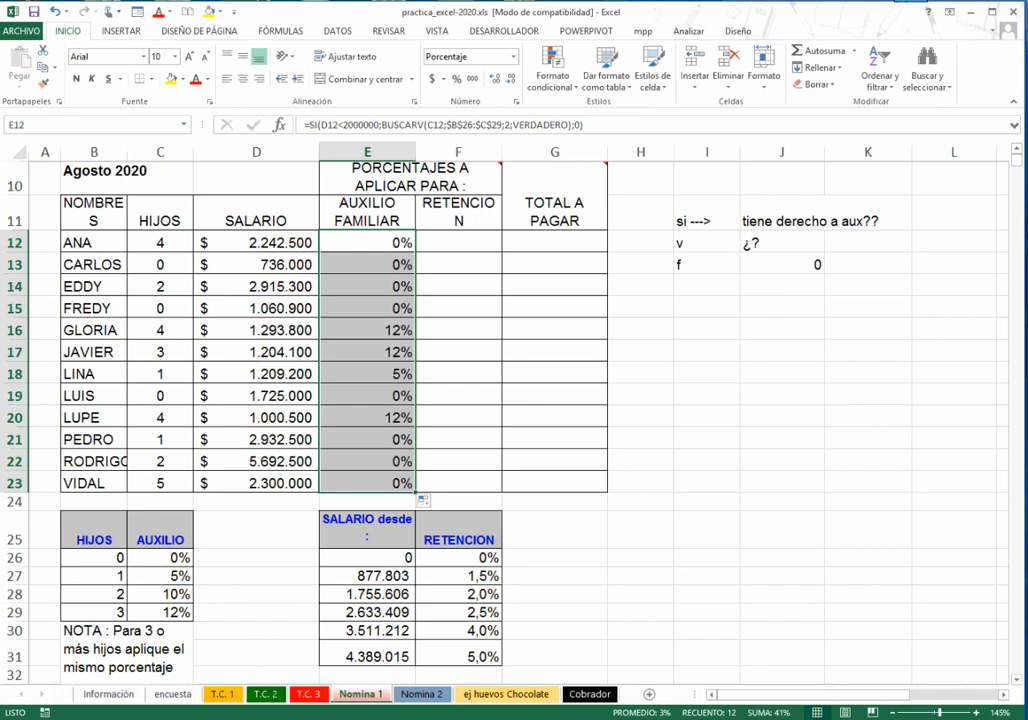
{"action": "left_click", "coordinate": [367, 330]}
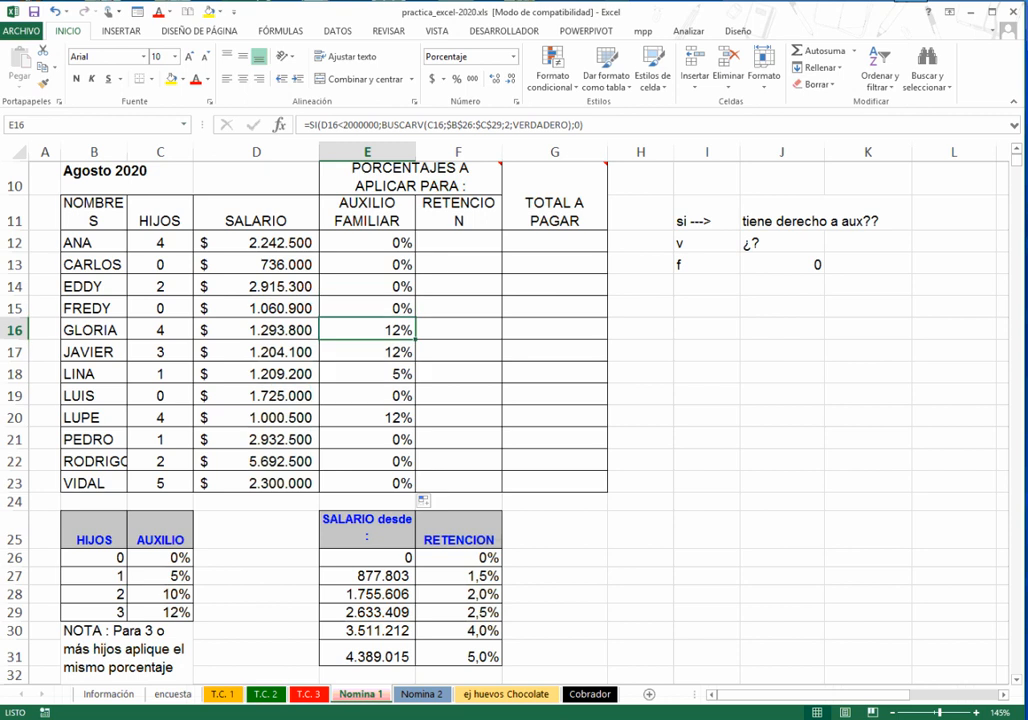
{"action": "left_click", "coordinate": [367, 374]}
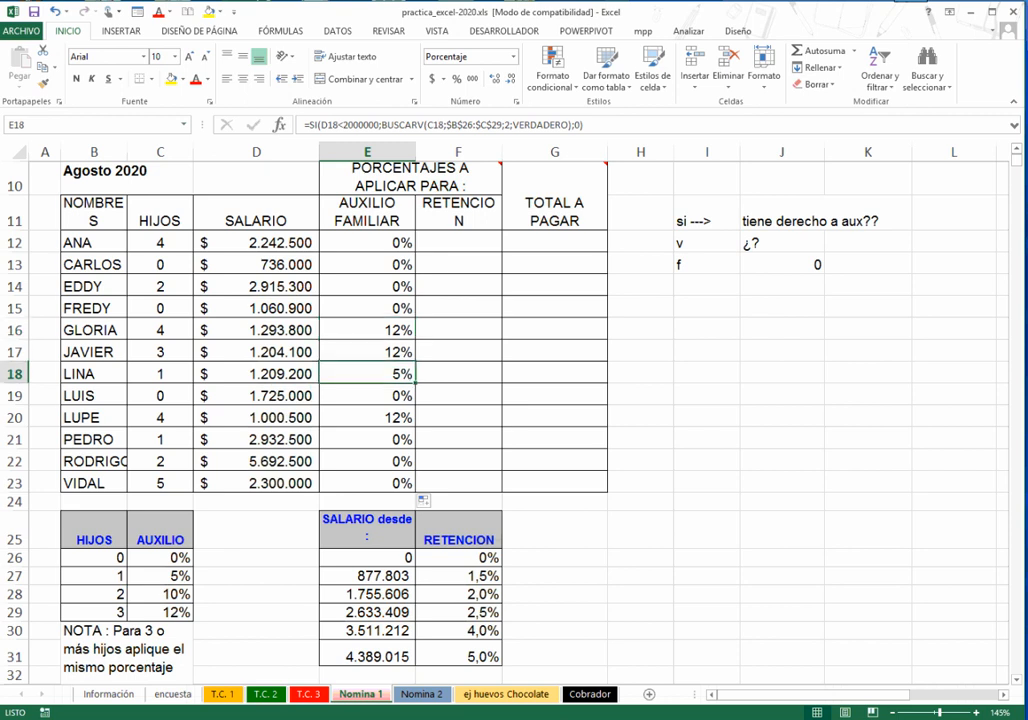
{"action": "left_click", "coordinate": [256, 396]}
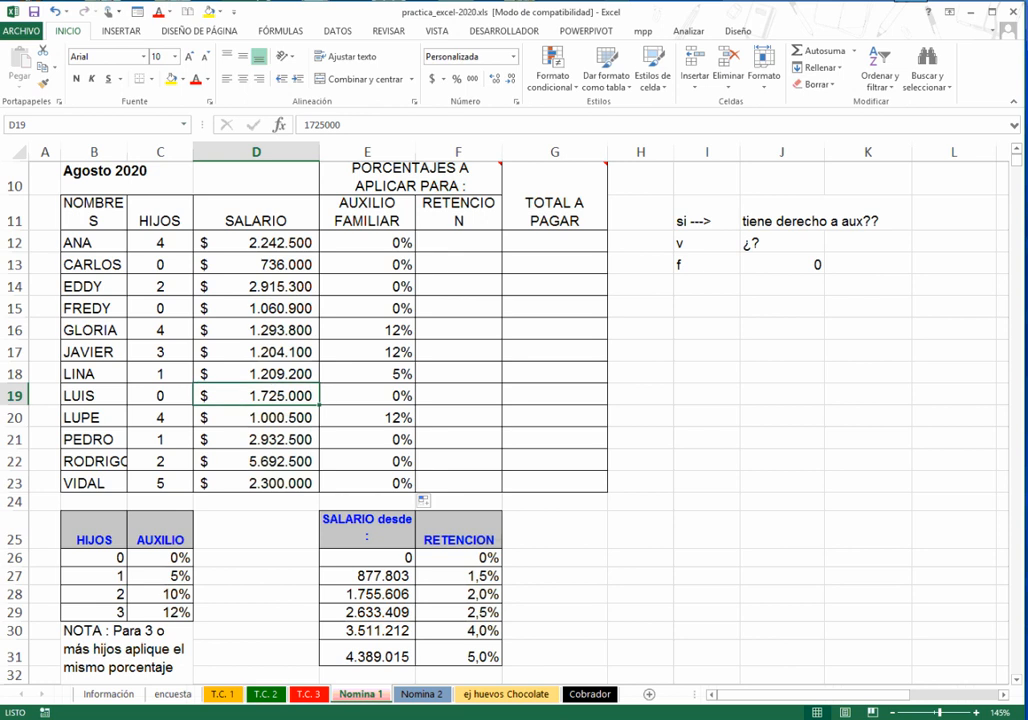
{"action": "left_click", "coordinate": [367, 396]}
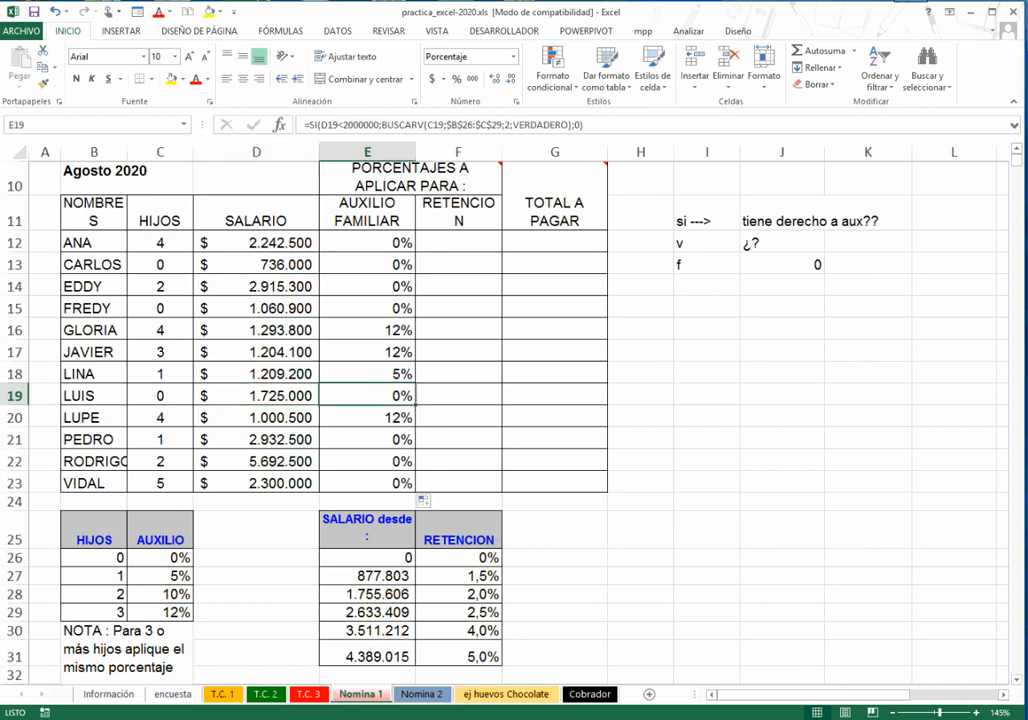
- Widen column F slightly so the RETENCION heading fits on one line, and start a BUSCARV function in F12
{"action": "left_click_drag", "start_coordinate": [502, 152], "coordinate": [507, 152]}
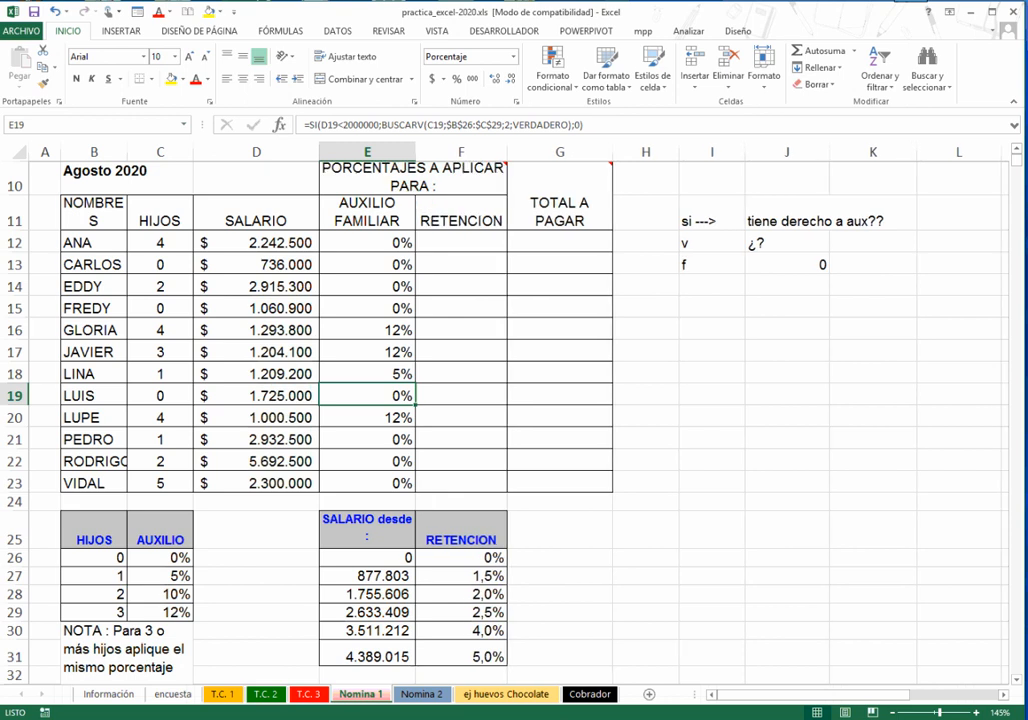
{"action": "left_click", "coordinate": [461, 243]}
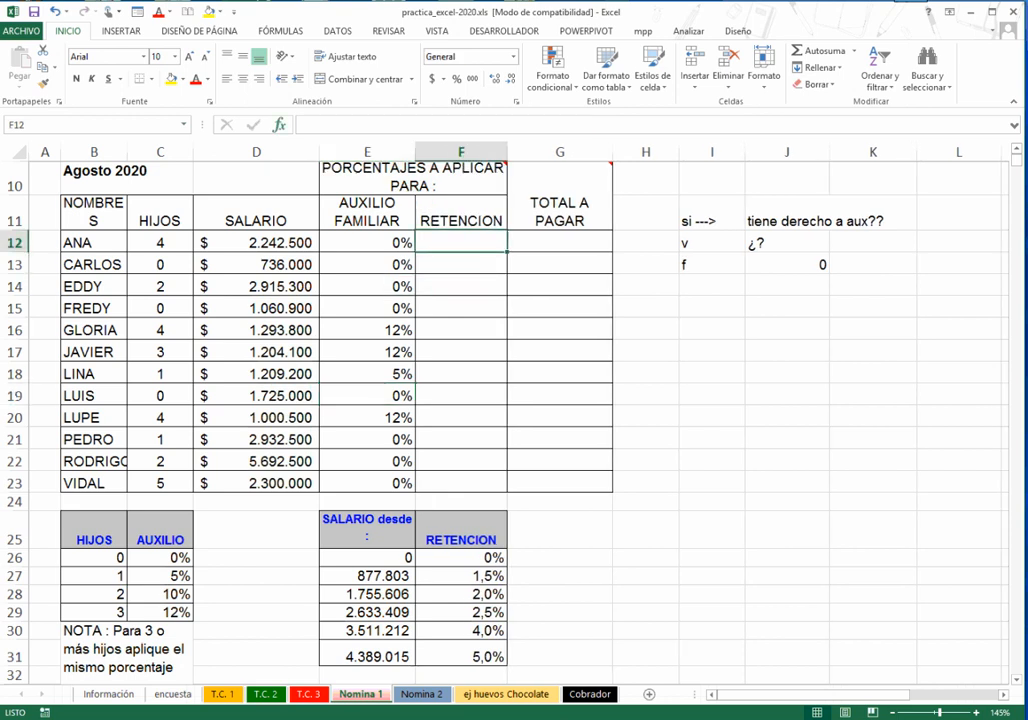
{"action": "left_click", "coordinate": [279, 124]}
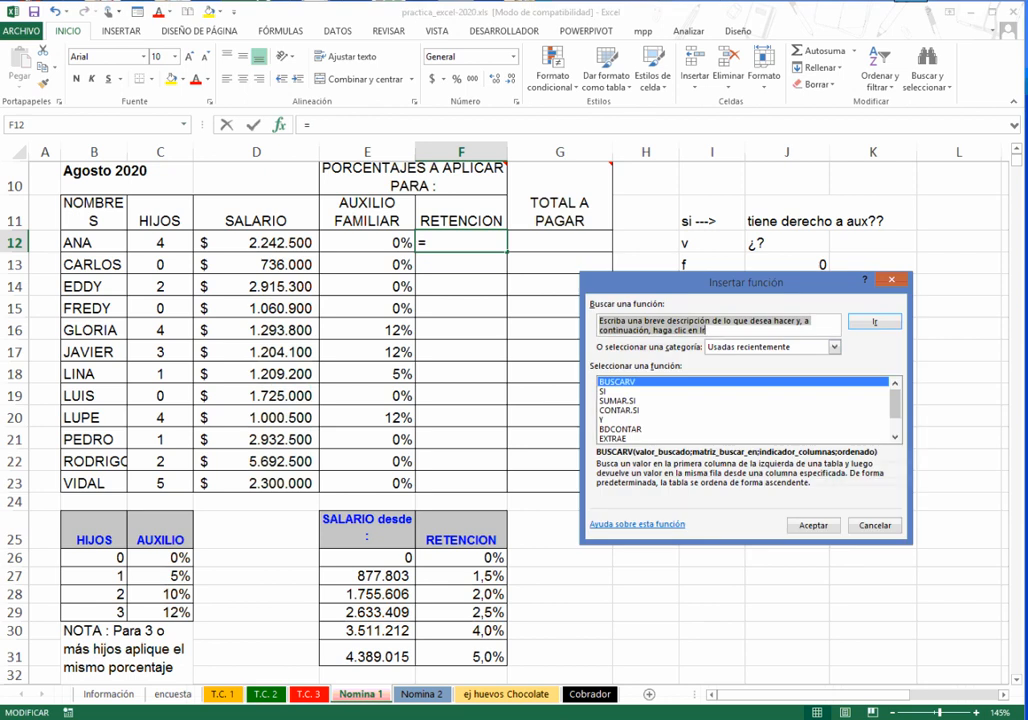
{"action": "left_click", "coordinate": [813, 525]}
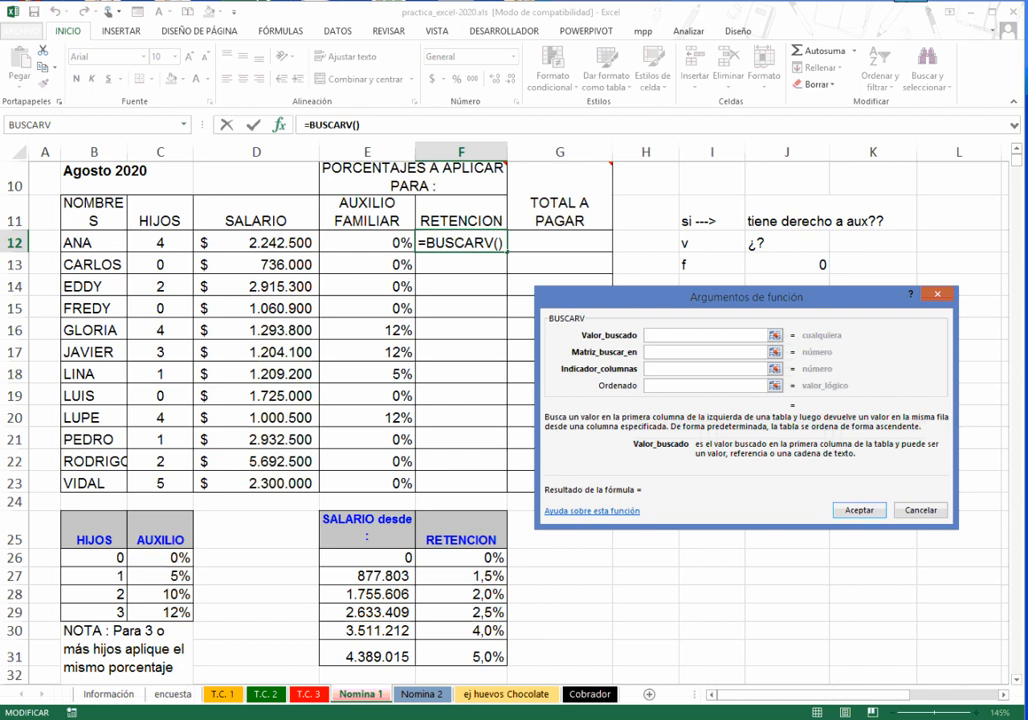
- Set the BUSCARV in F12 to look up D12 in the SALARIO desde-RETENCION table with the absolute range $E$26:$F$31
{"action": "type", "text": "D12"}
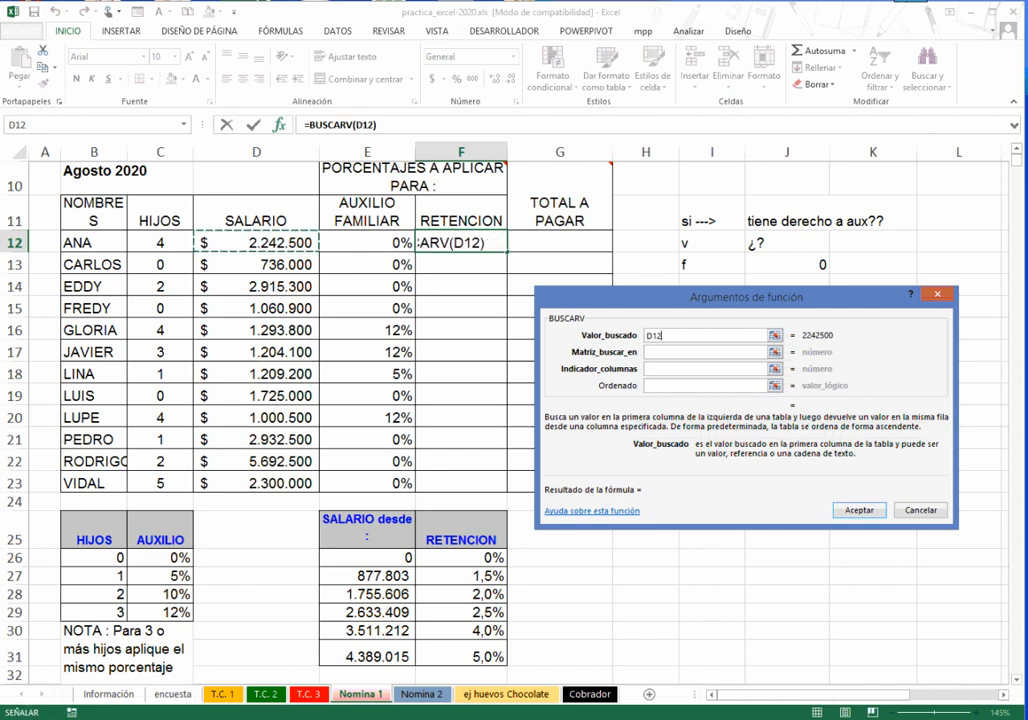
{"action": "key", "text": "Tab"}
{"action": "left_click_drag", "start_coordinate": [367, 557], "coordinate": [461, 658]}
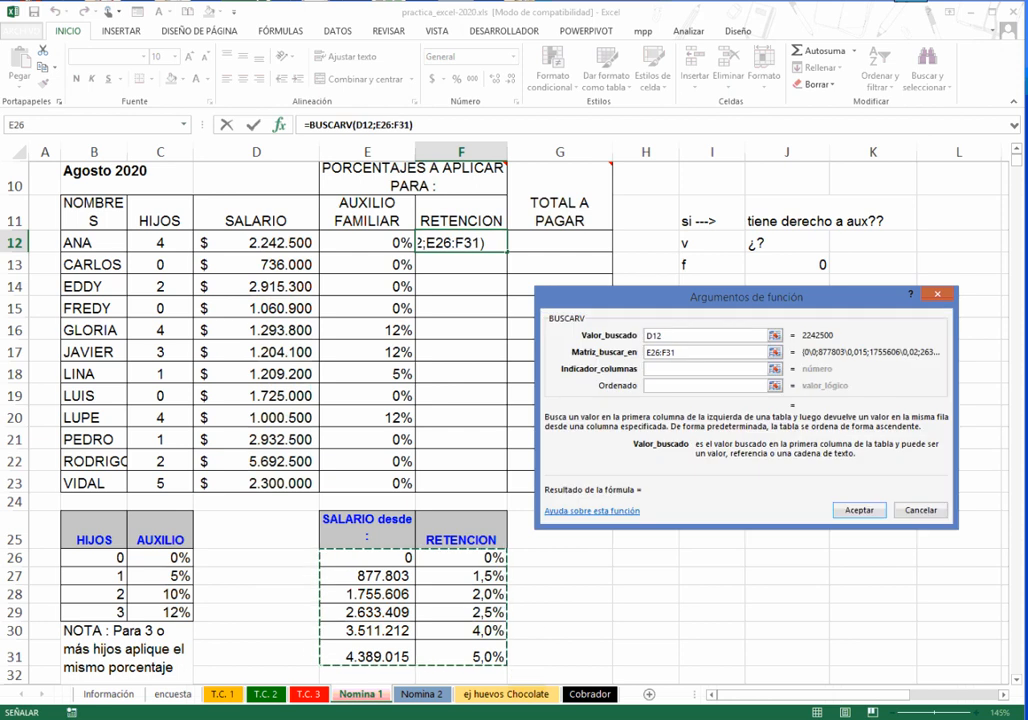
{"action": "key", "text": "F4"}
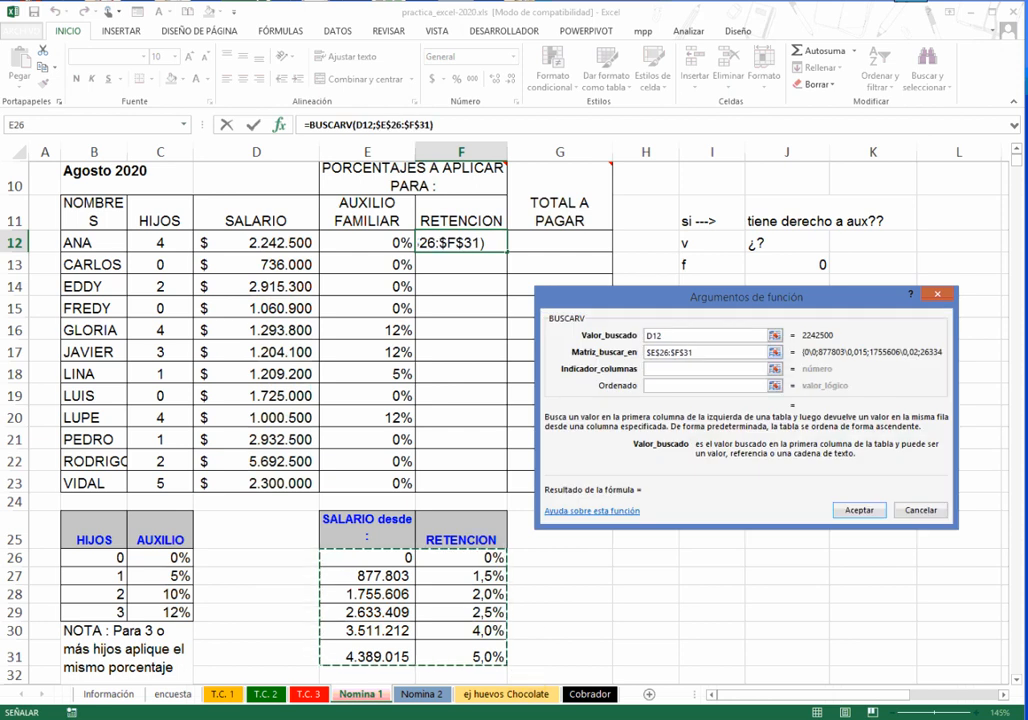
- Complete the RETENCION BUSCARV with column index 2 and Ordenado set to verdadero, and confirm it
{"action": "key", "text": "Tab"}
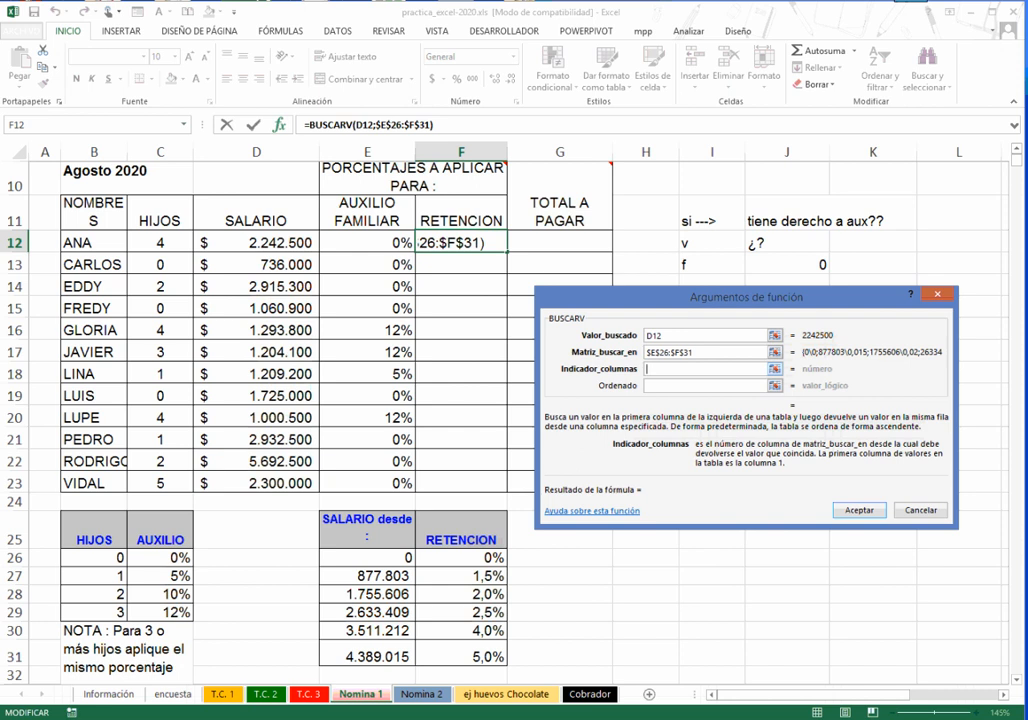
{"action": "type", "text": "2"}
{"action": "key", "text": "Tab"}
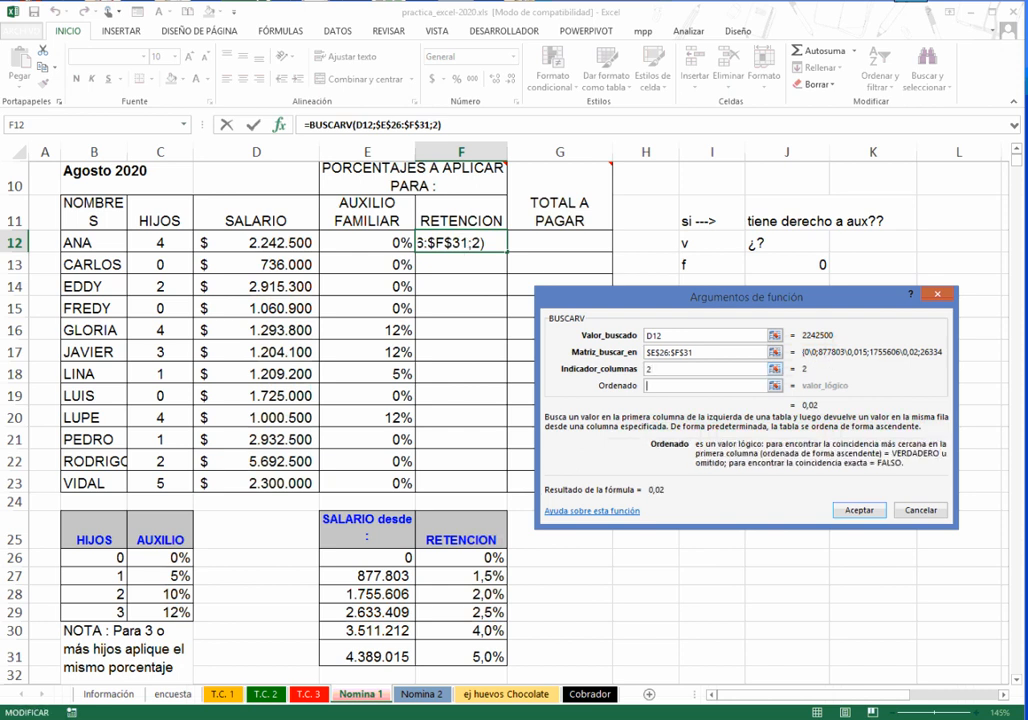
{"action": "type", "text": "ver"}
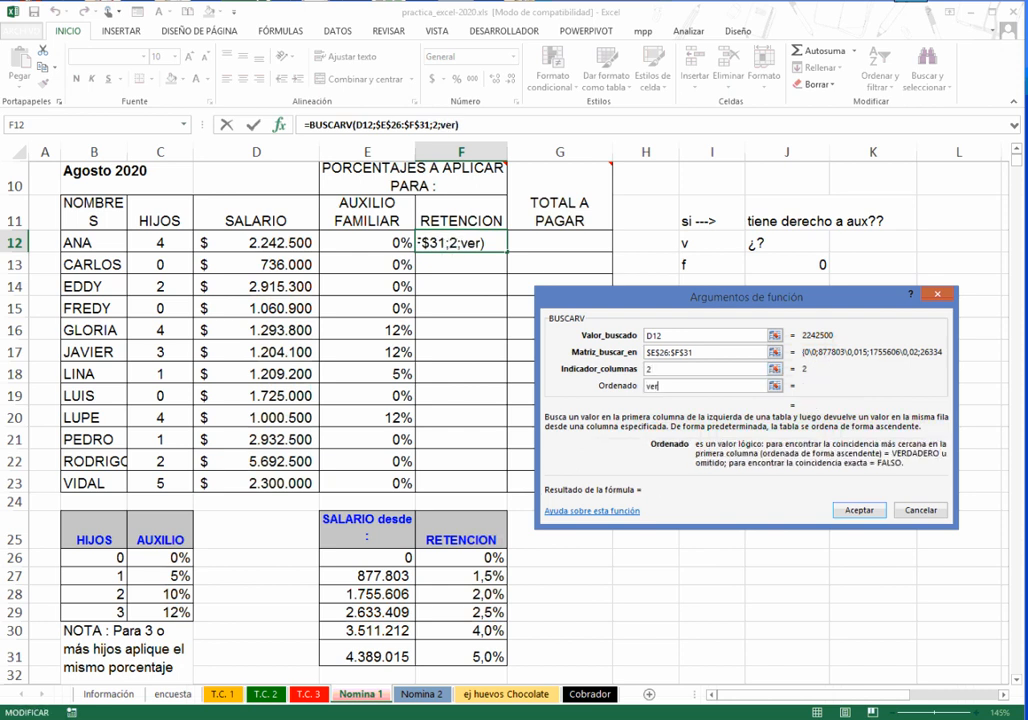
{"action": "type", "text": "dadero"}
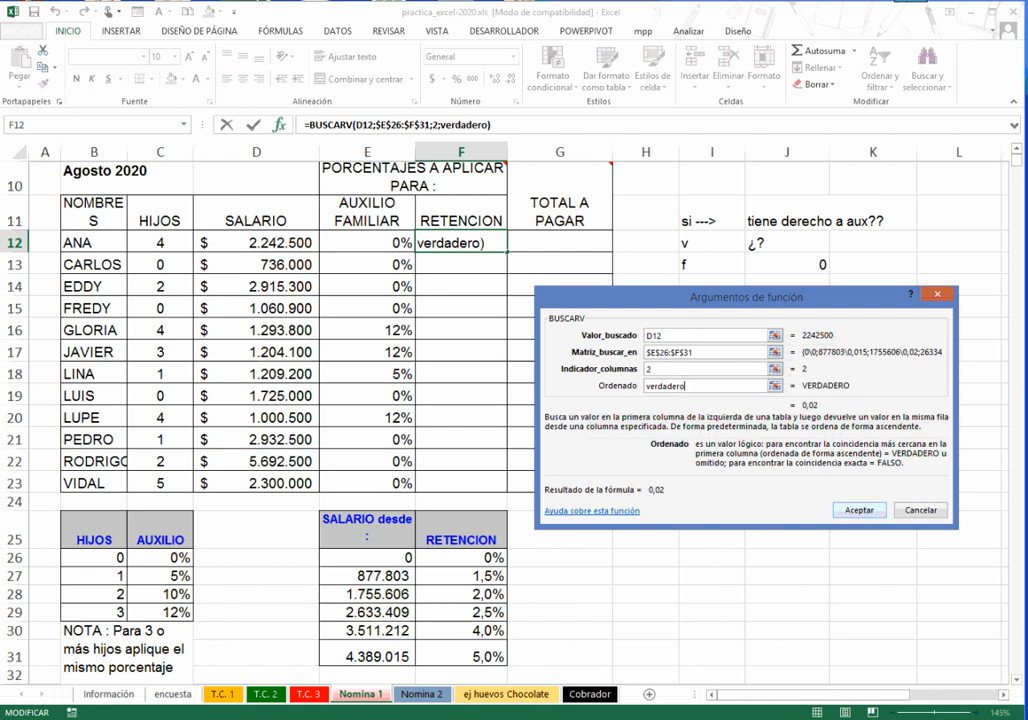
{"action": "key", "text": "Return"}
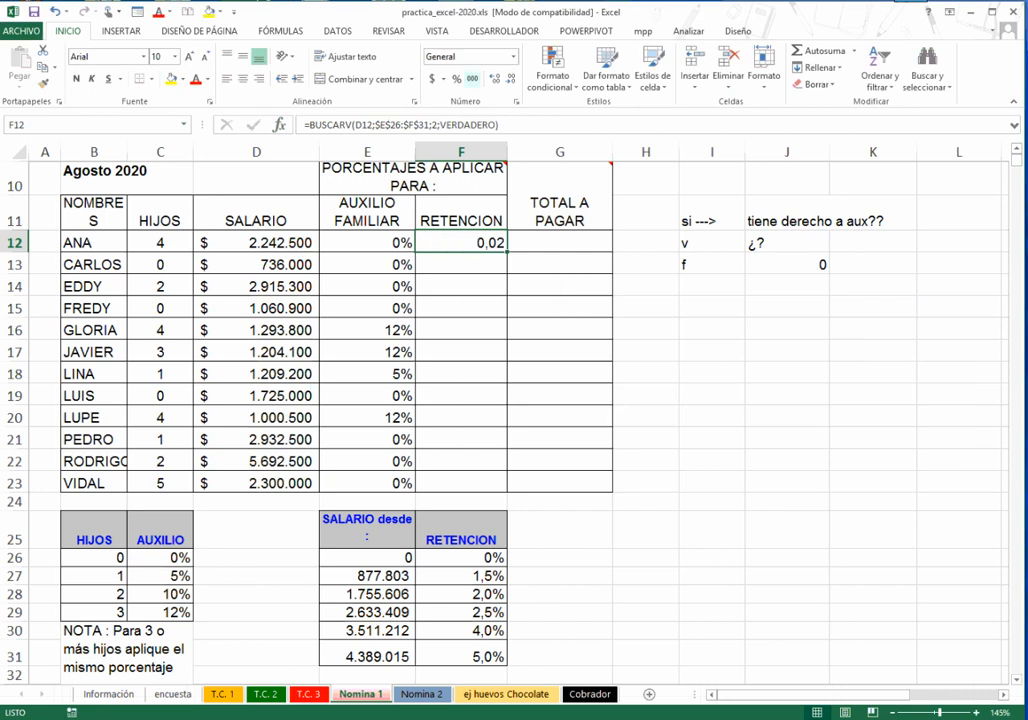
- Format F12 as a percentage with one decimal and fill its formula down to F23, checking the copied RETENCION results
{"action": "left_click", "coordinate": [457, 79]}
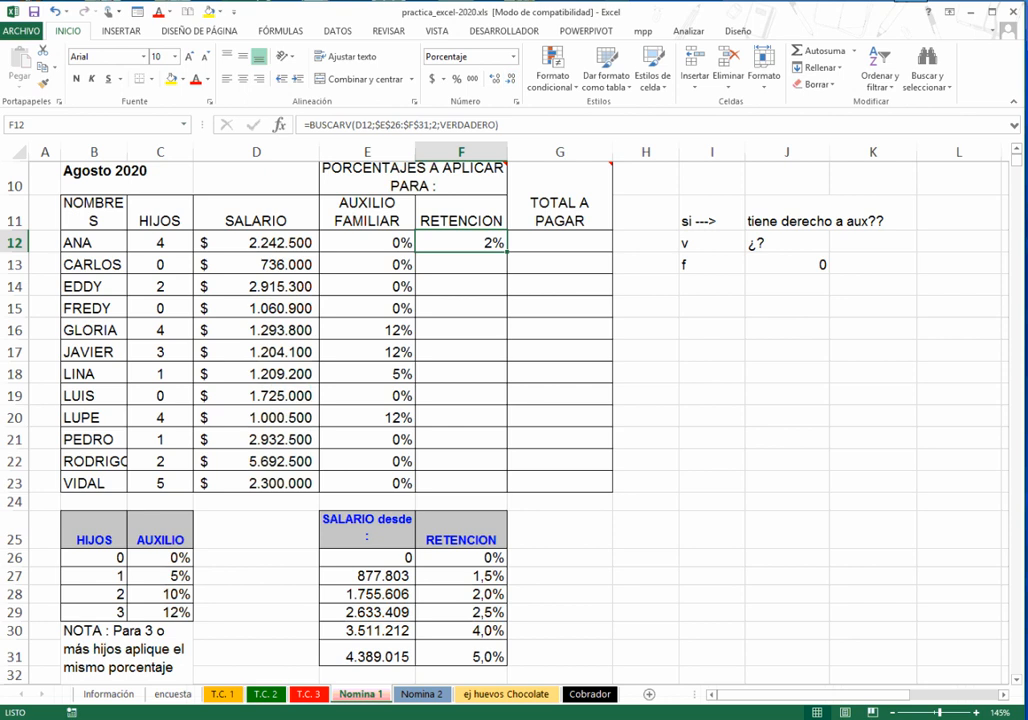
{"action": "left_click", "coordinate": [494, 79]}
{"action": "left_click_drag", "start_coordinate": [507, 252], "coordinate": [507, 492]}
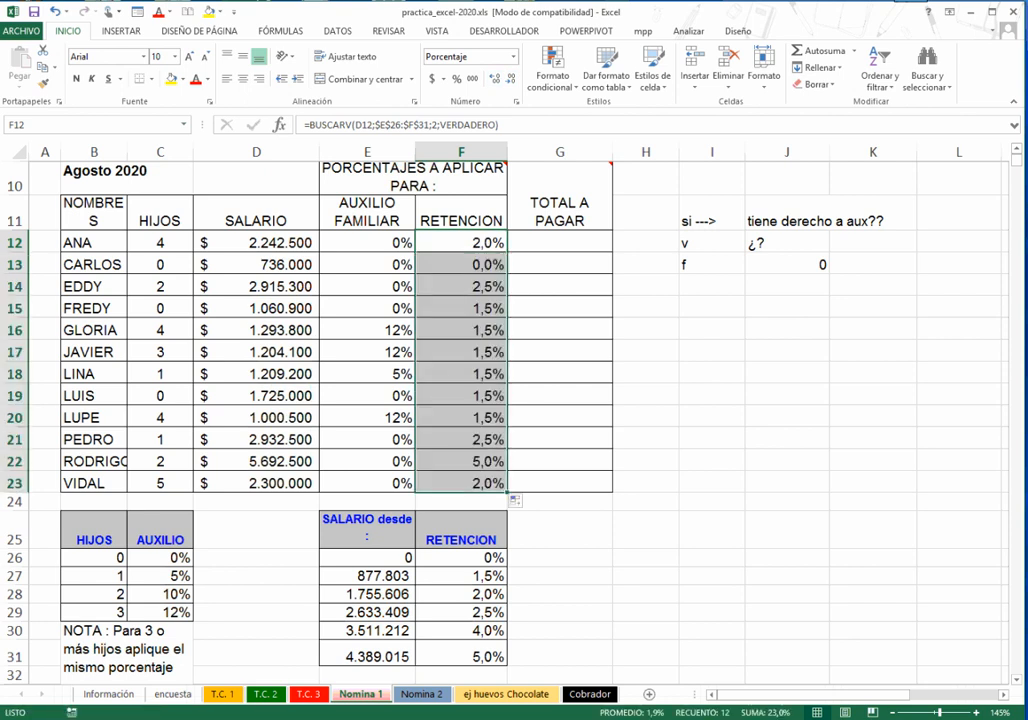
{"action": "left_click", "coordinate": [461, 352]}
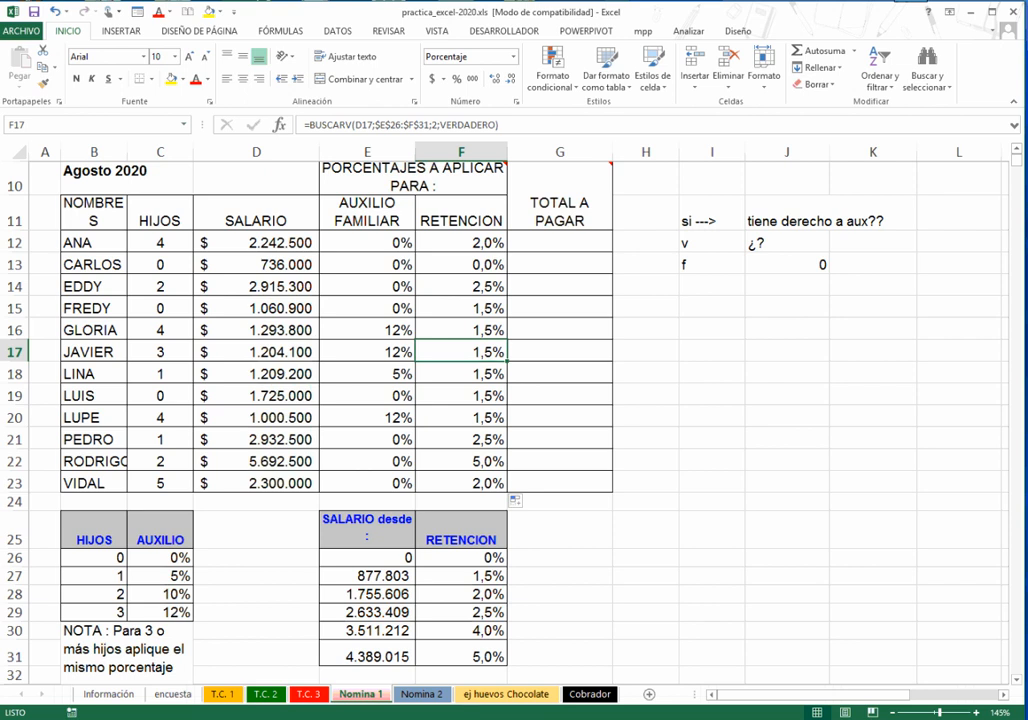
{"action": "left_click", "coordinate": [256, 461]}
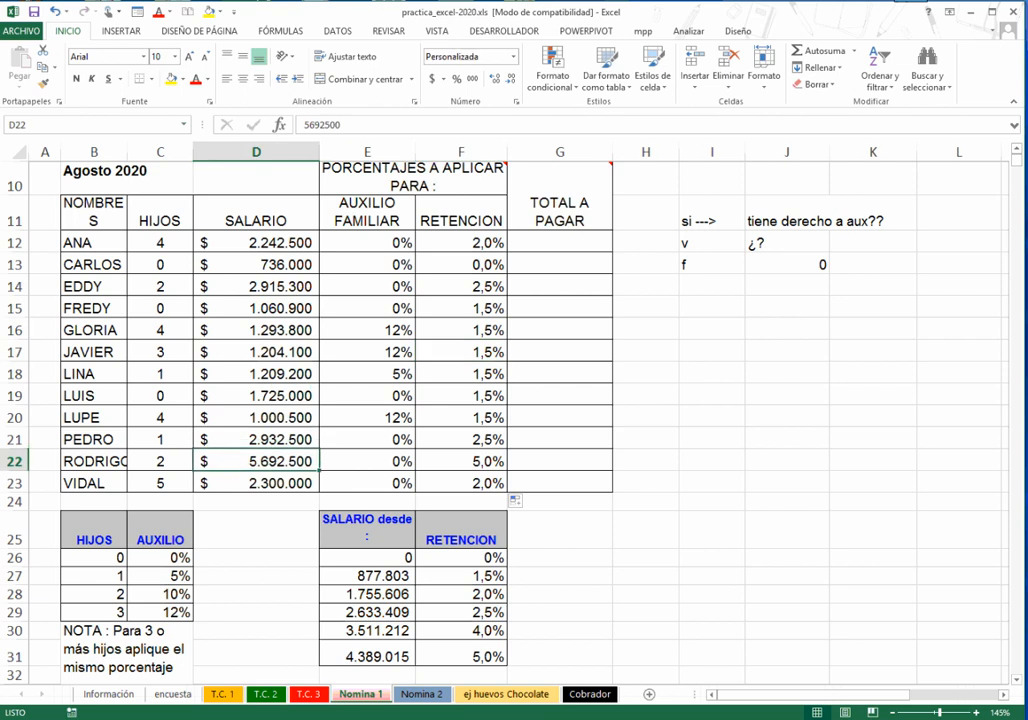
- Start the TOTAL A PAGAR formula in G12 as salary plus family allowance, =D12+D12*E12
{"action": "left_click", "coordinate": [560, 243]}
{"action": "scroll", "coordinate": [400, 350], "scroll_direction": "up", "scroll_amount": 1}
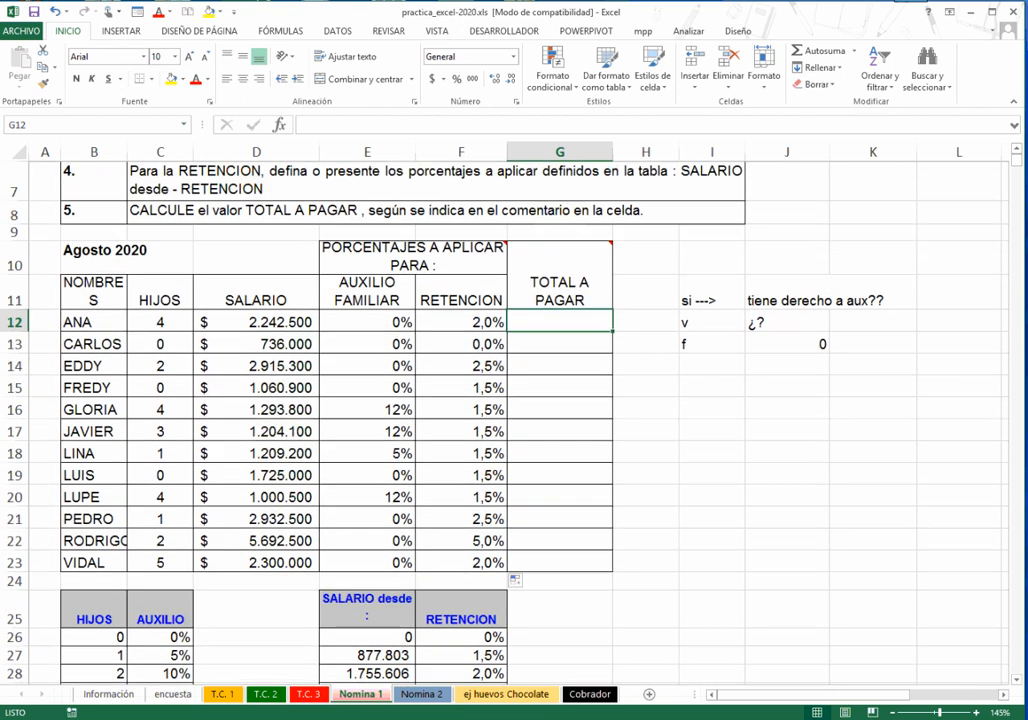
{"action": "type", "text": "="}
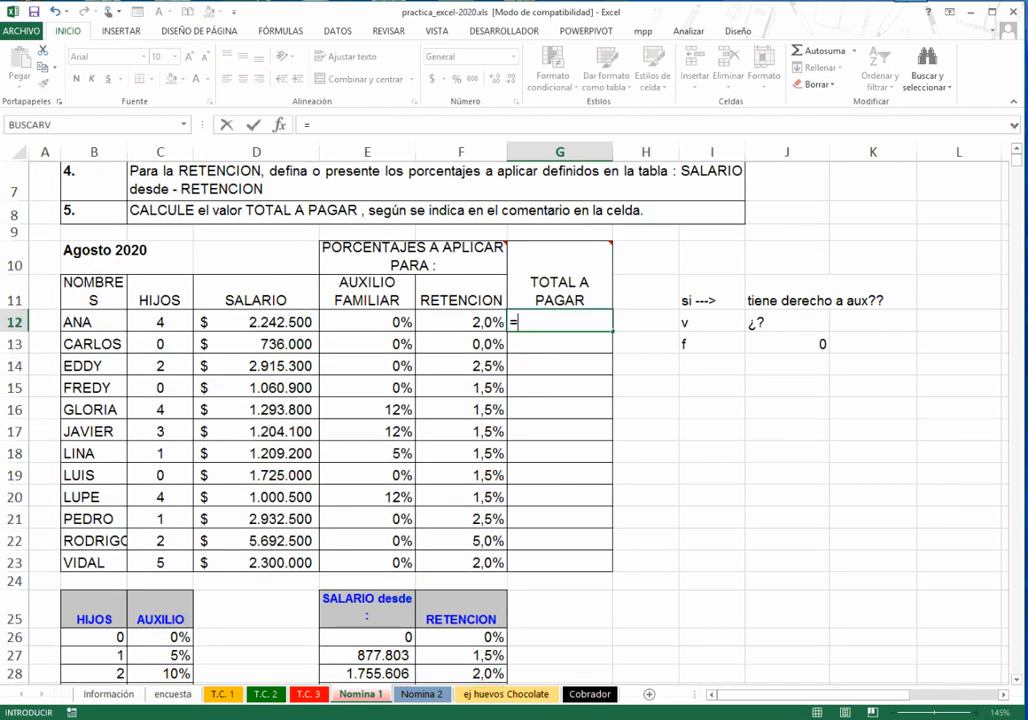
{"action": "key", "text": "Left"}
{"action": "key", "text": "Left"}
{"action": "key", "text": "Left"}
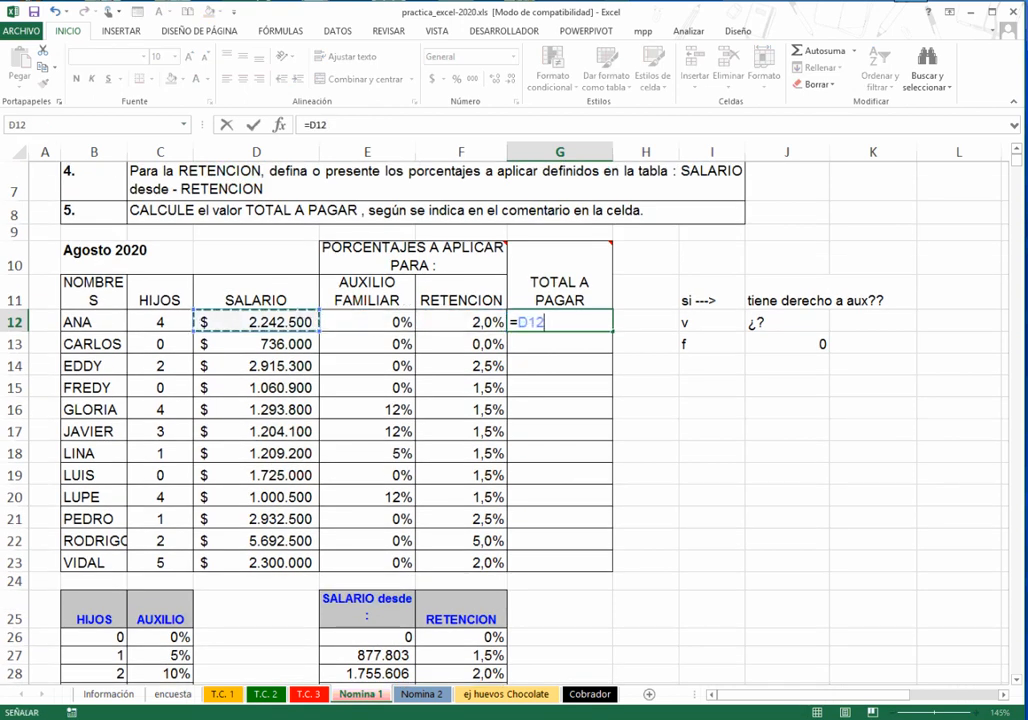
{"action": "type", "text": "+"}
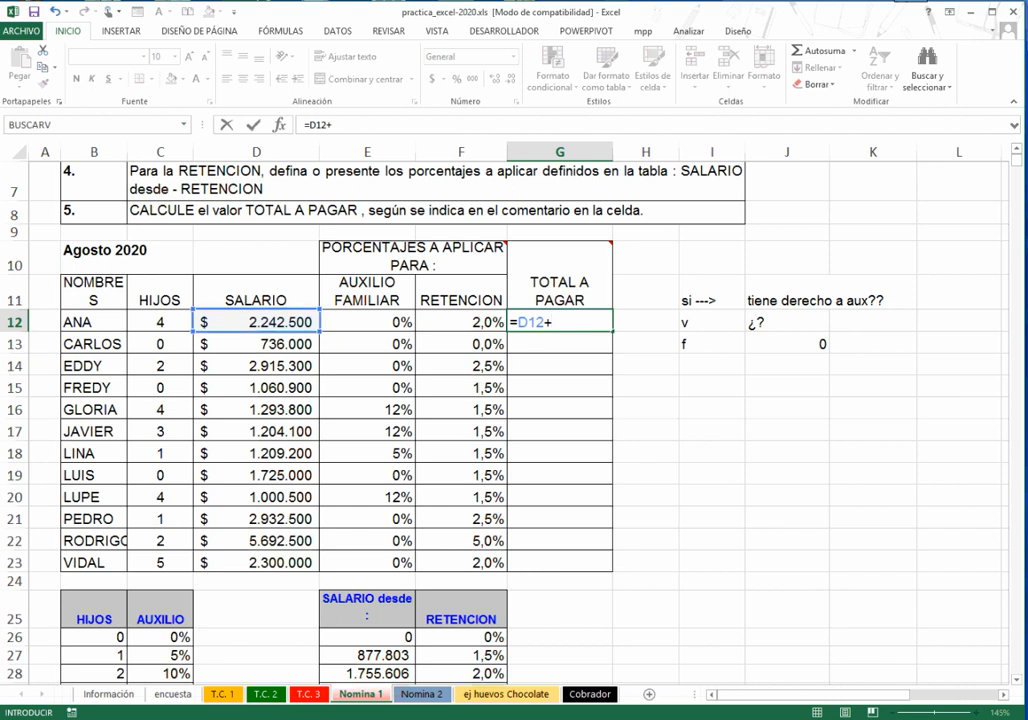
{"action": "type", "text": "D12*"}
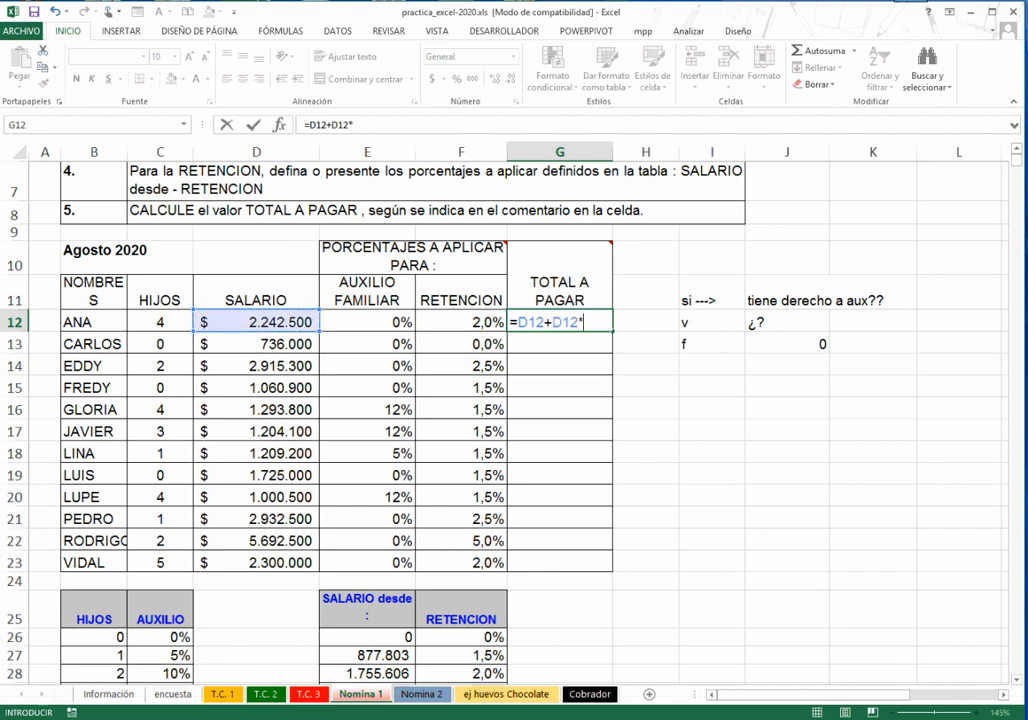
{"action": "left_click", "coordinate": [367, 322]}
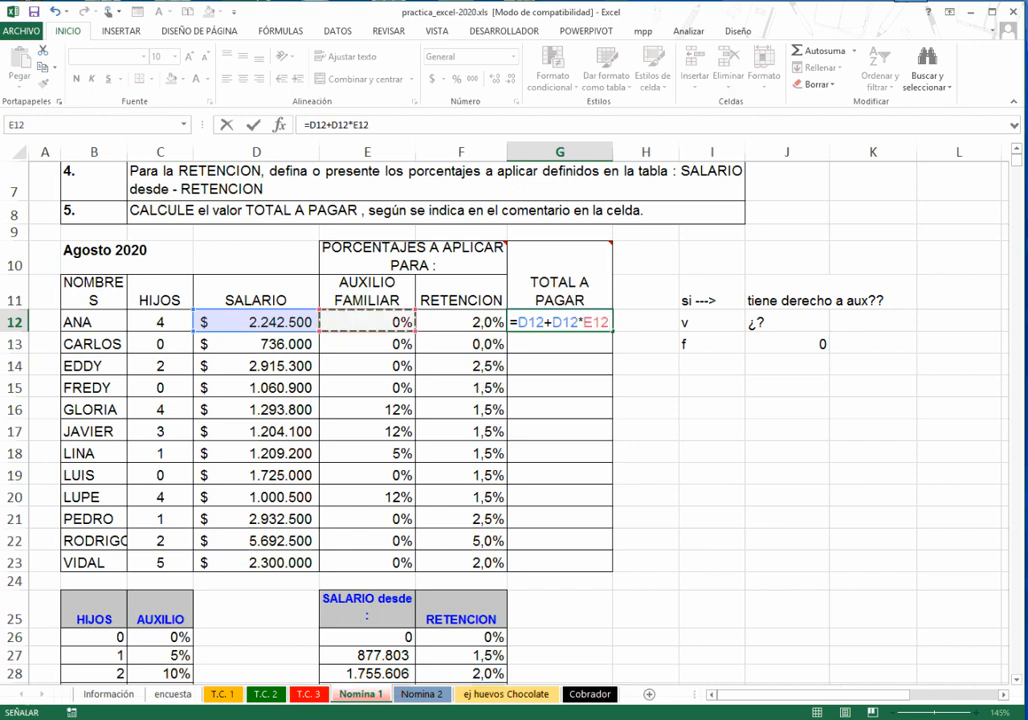
- Subtract the retention D12*F12 in the G12 formula and confirm =D12+D12*E12-D12*F12
{"action": "type", "text": "-"}
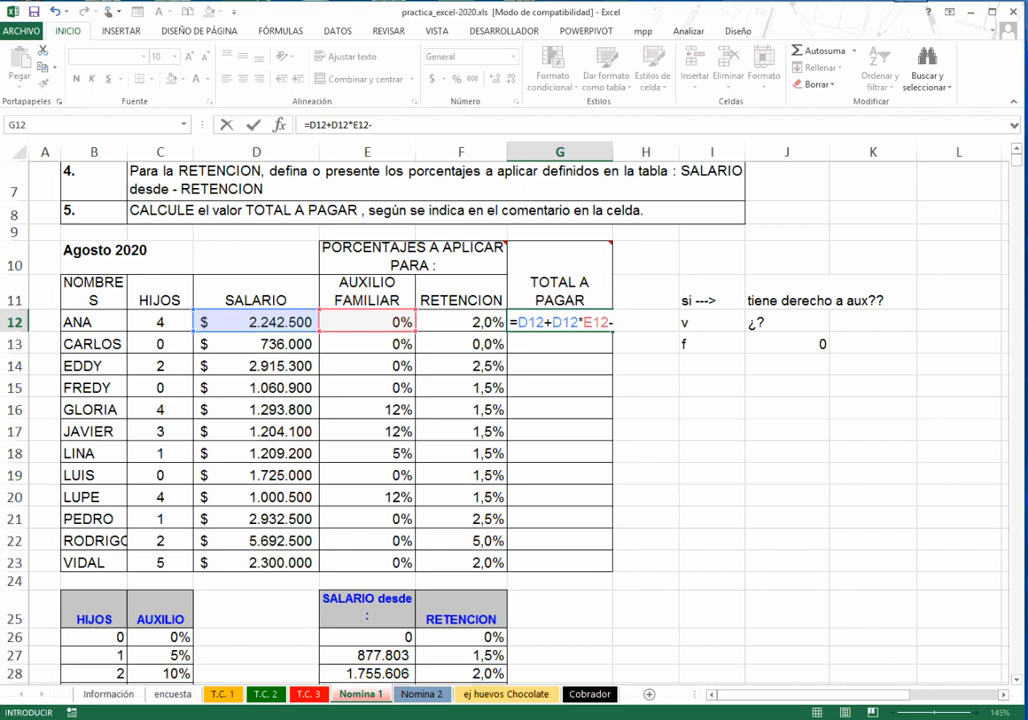
{"action": "left_click", "coordinate": [257, 322]}
{"action": "type", "text": "*"}
{"action": "left_click", "coordinate": [461, 322]}
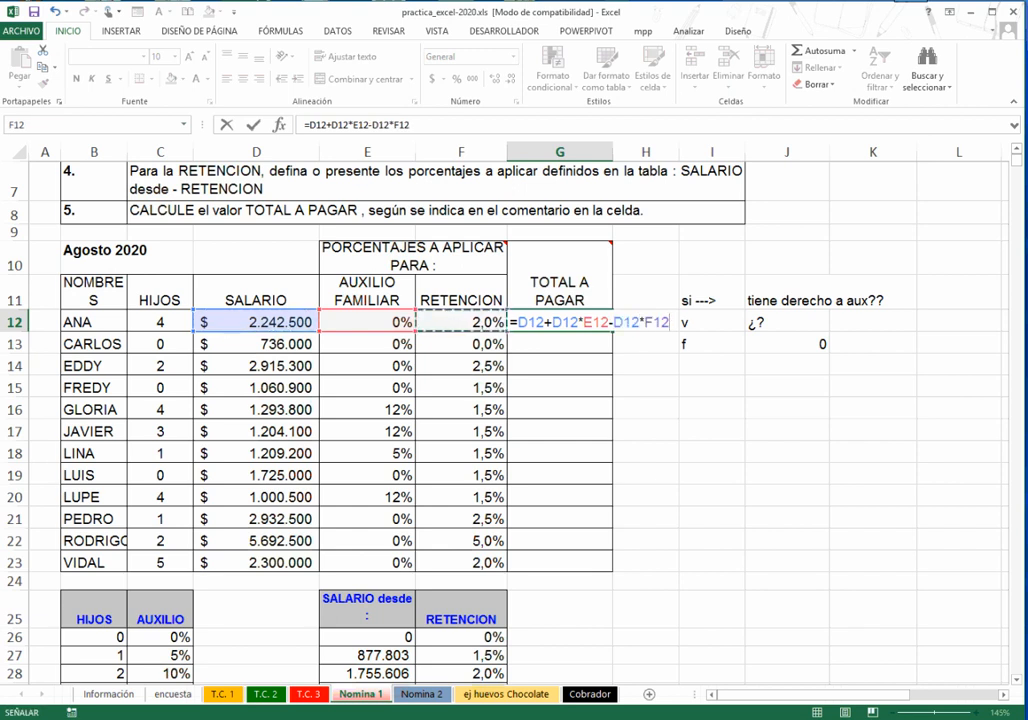
{"action": "key", "text": "Return"}
- Reopen the G12 formula and examine its allowance part D12*E12 and its retention part D12*F12
{"action": "left_click", "coordinate": [552, 322]}
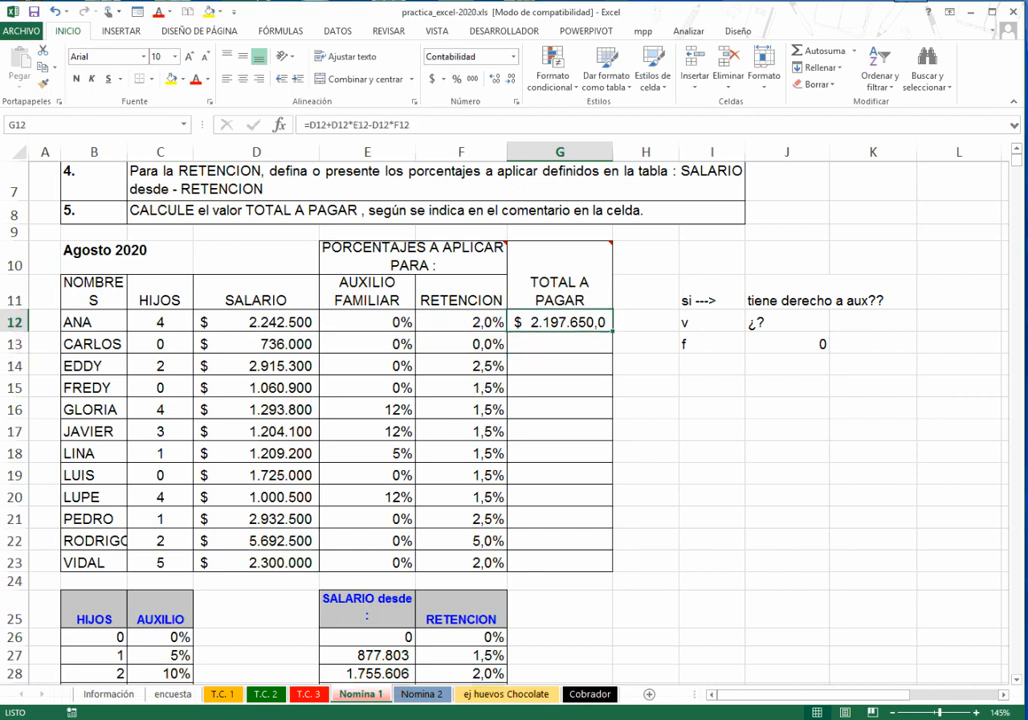
{"action": "double_click", "coordinate": [552, 322]}
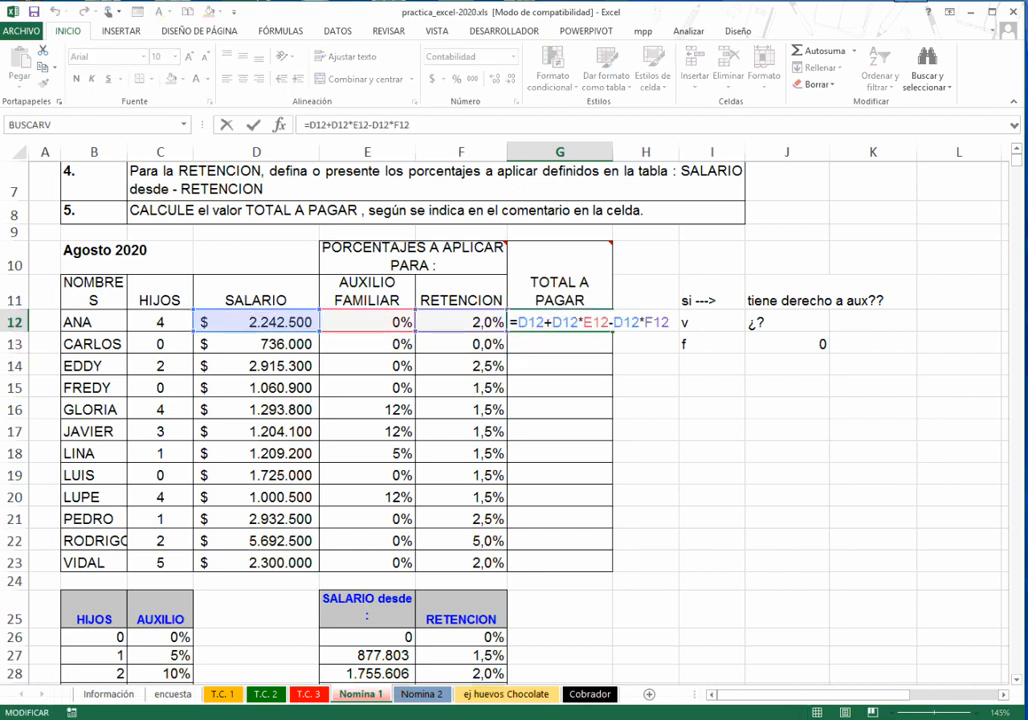
{"action": "key", "text": "shift+Right"}
{"action": "key", "text": "shift+Right"}
{"action": "key", "text": "shift+Right"}
{"action": "key", "text": "shift+Right"}
{"action": "key", "text": "shift+Right"}
{"action": "key", "text": "shift+Right"}
{"action": "key", "text": "shift+Right"}
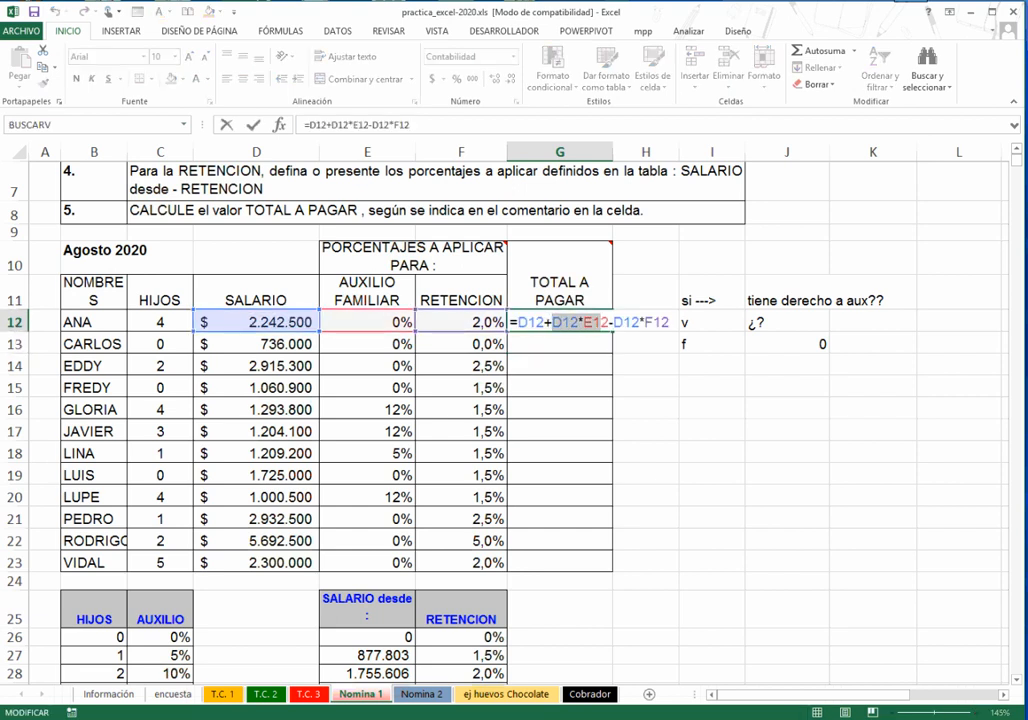
{"action": "key", "text": "shift+Right"}
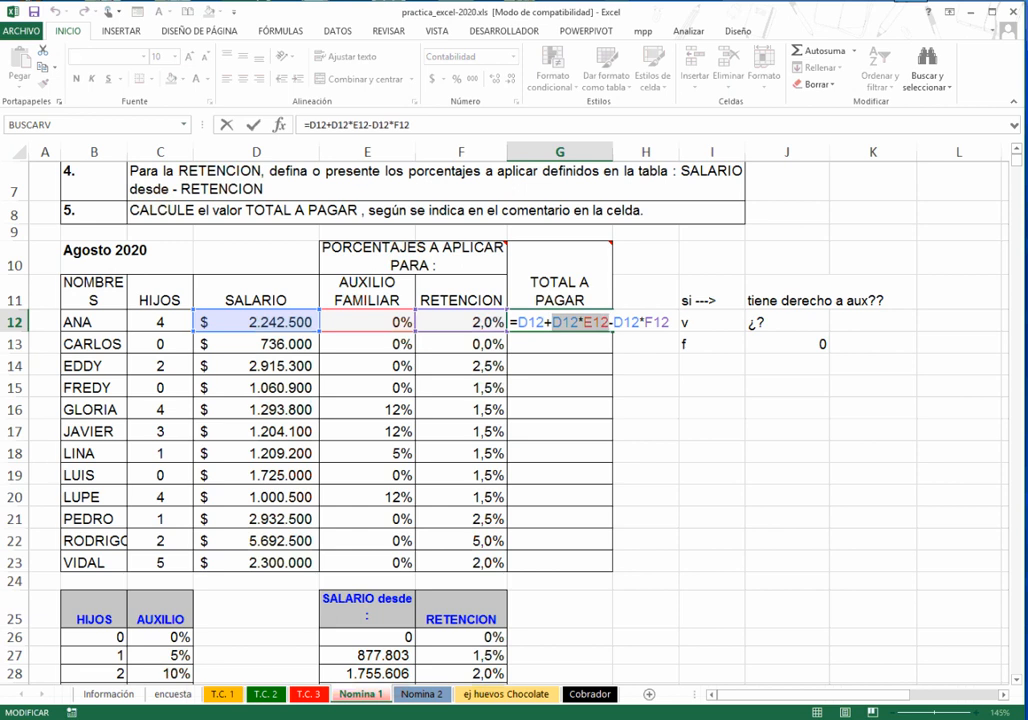
{"action": "key", "text": "Right"}
{"action": "key", "text": "Right"}
{"action": "key", "text": "shift+Right"}
{"action": "key", "text": "shift+Right"}
{"action": "key", "text": "shift+Right"}
{"action": "key", "text": "shift+Right"}
{"action": "key", "text": "shift+Right"}
{"action": "key", "text": "shift+Right"}
{"action": "key", "text": "shift+Right"}
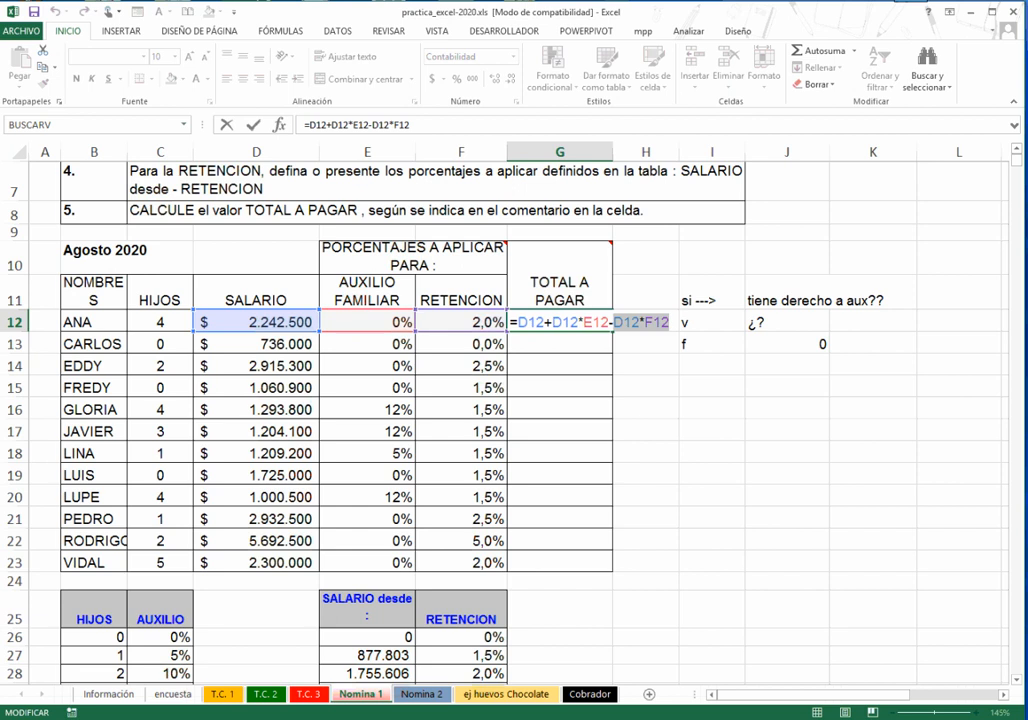
{"action": "key", "text": "ctrl+Return"}
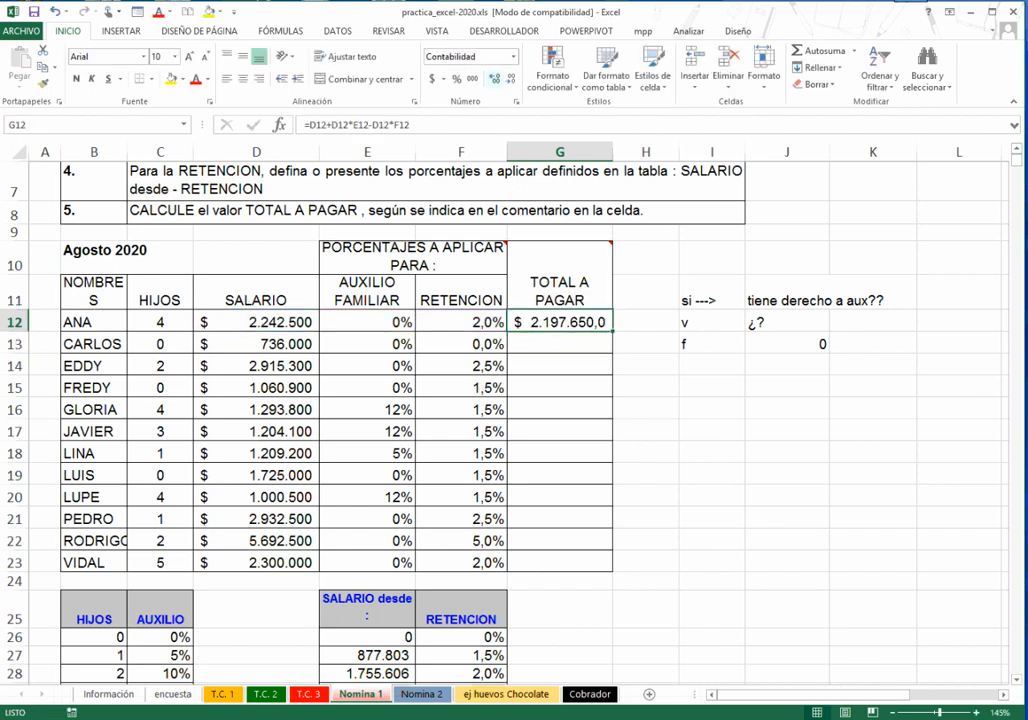
- Remove the decimal place from G12 and fill the TOTAL A PAGAR formula down to G23
{"action": "left_click", "coordinate": [511, 79]}
{"action": "left_click_drag", "start_coordinate": [613, 330], "coordinate": [613, 566]}
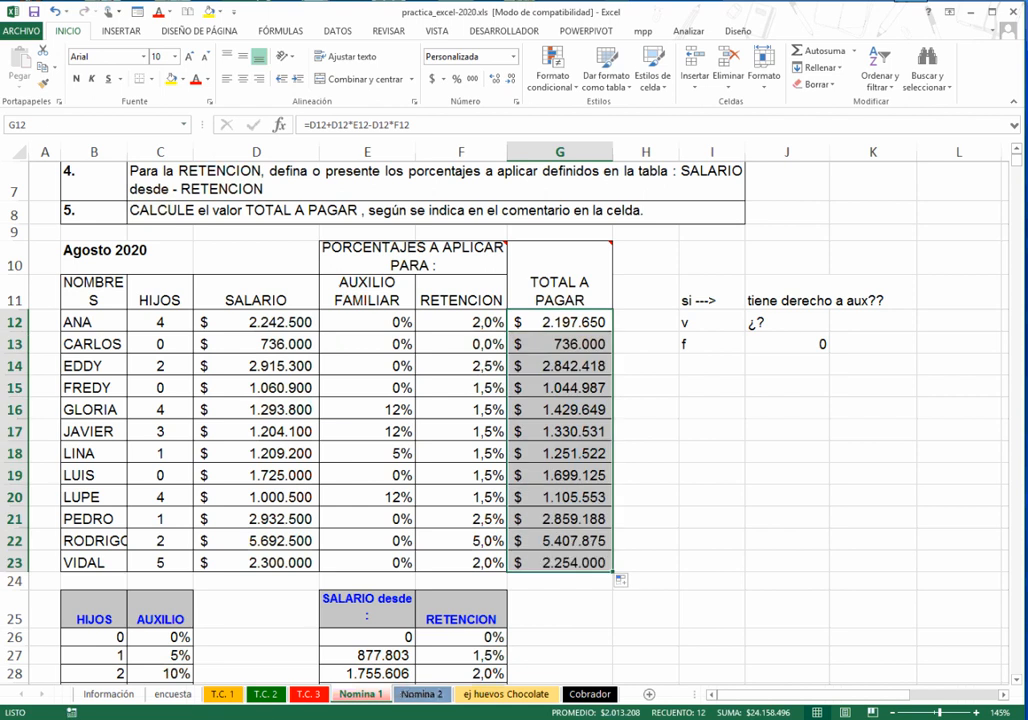
- Switch to the Nomina 2 sheet and widen columns C, H and I so their values and headings fit
{"action": "left_click", "coordinate": [421, 693]}
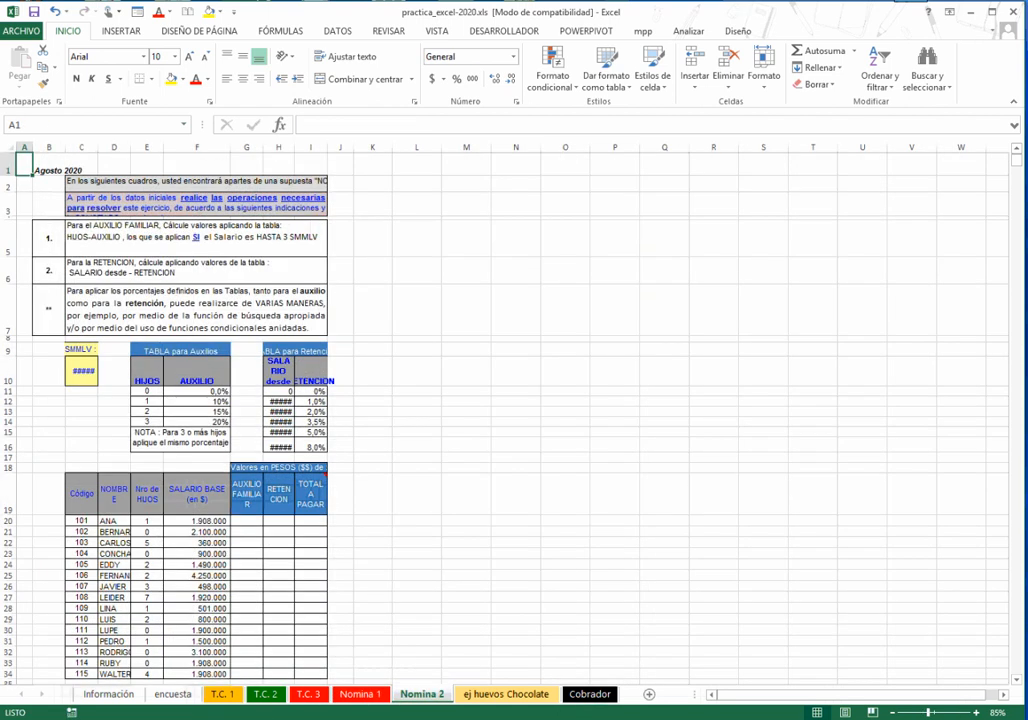
{"action": "scroll", "coordinate": [405, 383], "scroll_direction": "down", "scroll_amount": 1}
{"action": "scroll", "coordinate": [405, 383], "scroll_direction": "down", "scroll_amount": 1}
{"action": "left_click_drag", "start_coordinate": [294, 147], "coordinate": [387, 147]}
{"action": "scroll", "coordinate": [387, 200], "scroll_direction": "up", "scroll_amount": 1}
{"action": "left_click_drag", "start_coordinate": [97, 147], "coordinate": [124, 147]}
{"action": "left_click", "coordinate": [168, 164]}
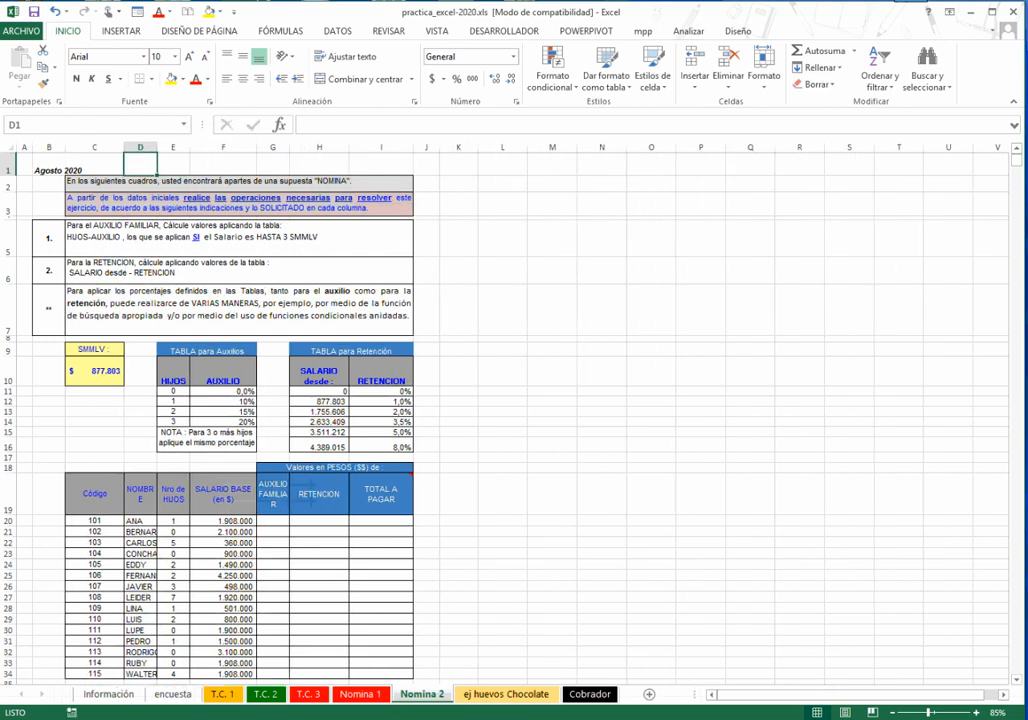
- Reduce the height of row 10 and widen column G so the AUXILIO FAMILIAR heading fits on two lines
{"action": "left_click", "coordinate": [9, 505]}
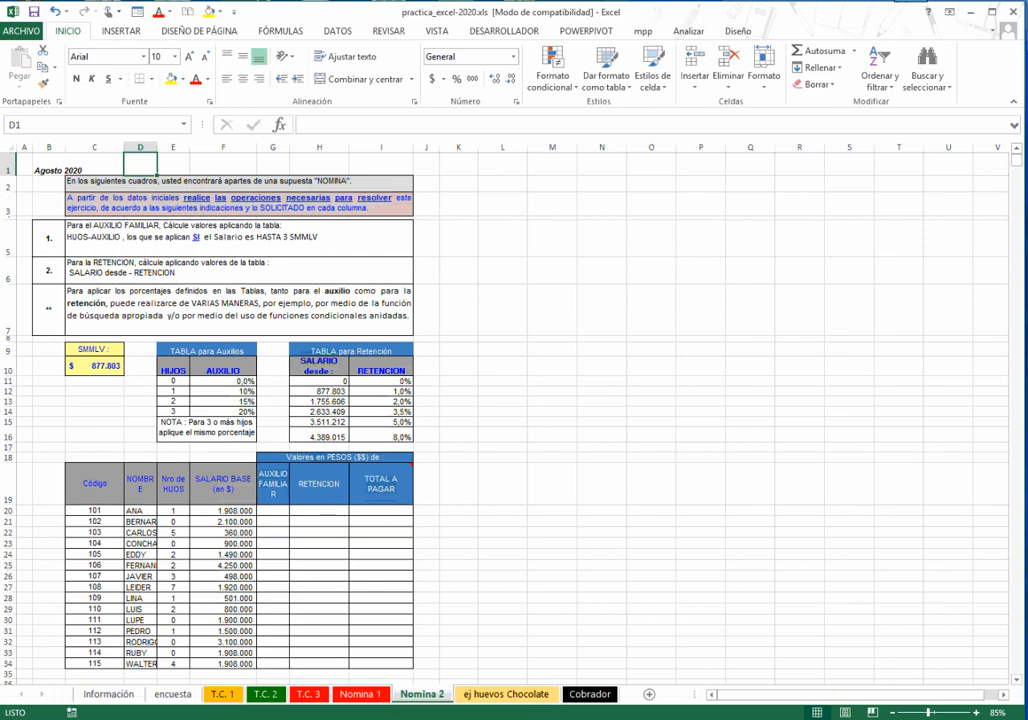
{"action": "left_click_drag", "start_coordinate": [273, 163], "coordinate": [327, 147]}
{"action": "scroll", "coordinate": [514, 420], "scroll_direction": "up", "scroll_amount": 1, "text": "ctrl"}
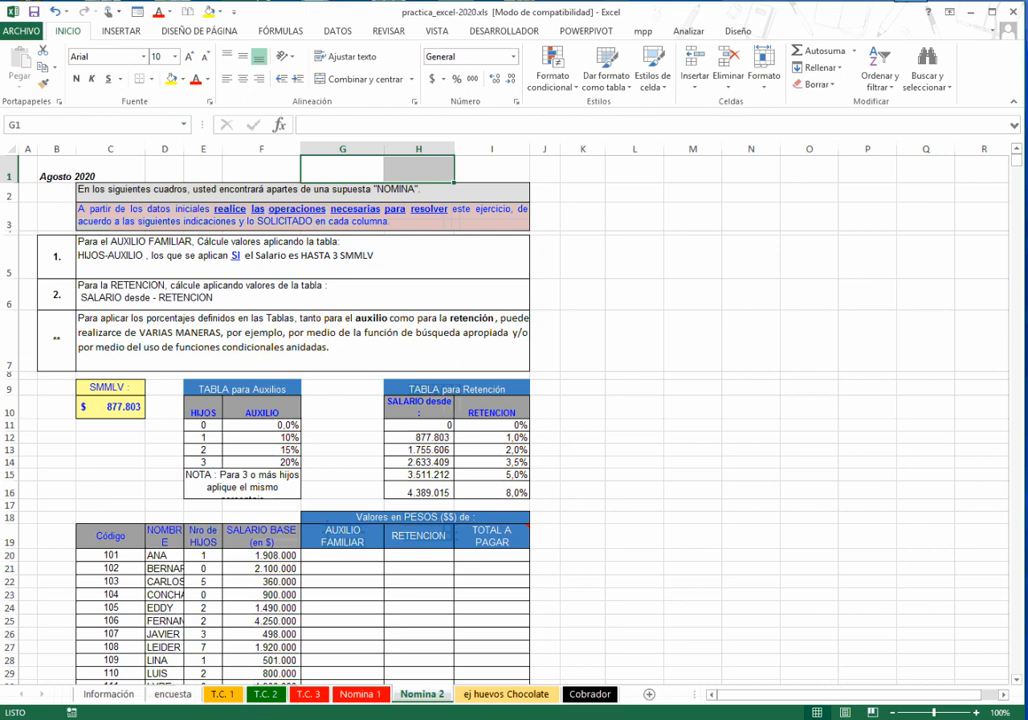
- Examine the payroll table's AUXILIO FAMILIAR, RETENCION and TOTAL A PAGAR columns under Valores en PESOS ($$) de
{"action": "scroll", "coordinate": [514, 420], "scroll_direction": "down", "scroll_amount": 2}
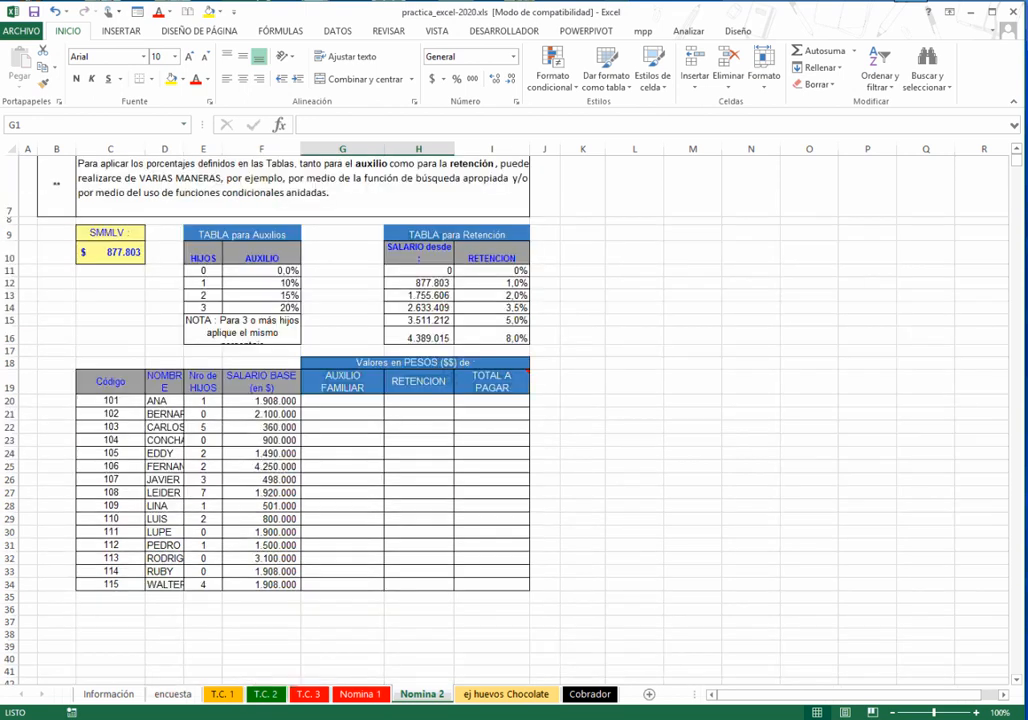
{"action": "left_click", "coordinate": [430, 363]}
{"action": "left_click_drag", "start_coordinate": [430, 363], "coordinate": [450, 413]}
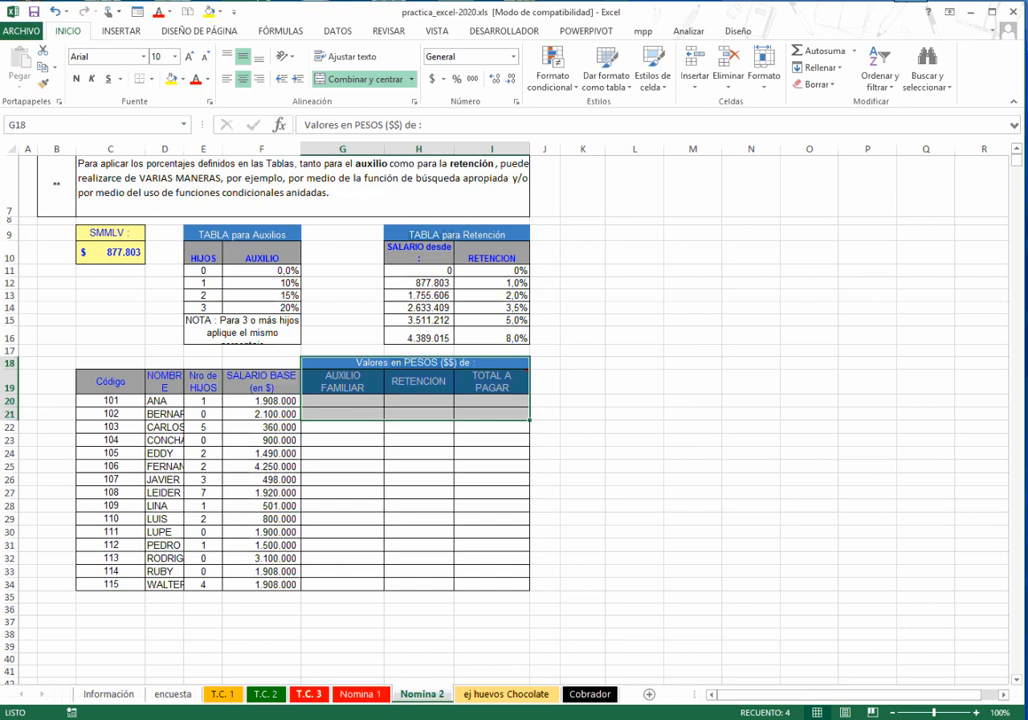
{"action": "left_click", "coordinate": [419, 427]}
{"action": "left_click", "coordinate": [342, 401]}
{"action": "scroll", "coordinate": [342, 401], "scroll_direction": "up", "scroll_amount": 1}
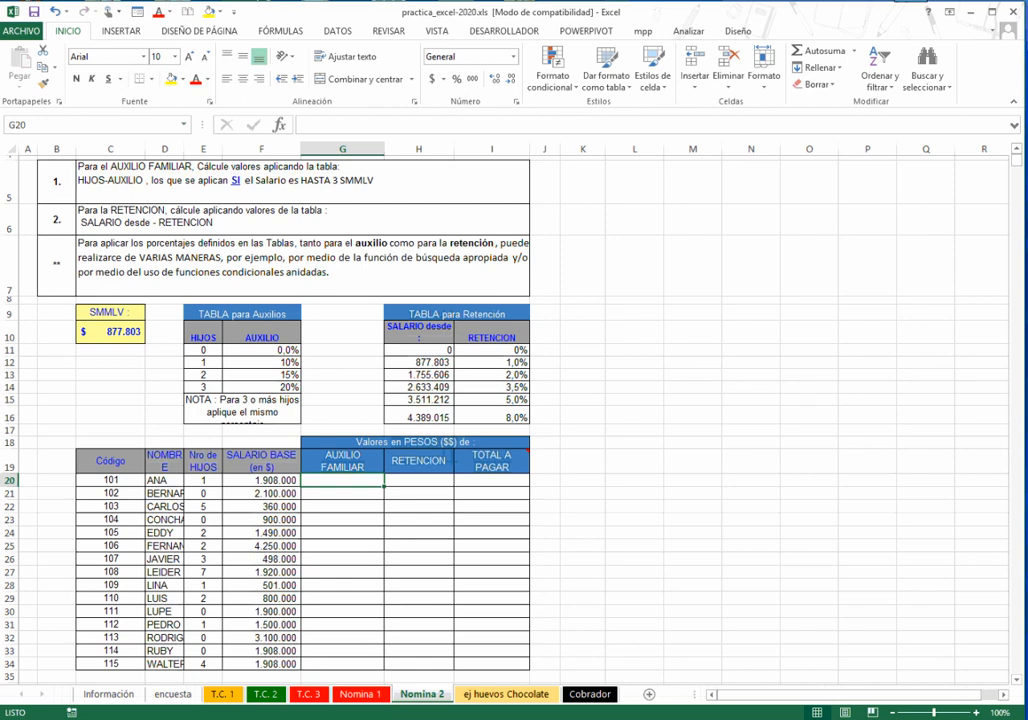
- Increase the height of row 16 so the full NOTA text shows, and select the AUXILIO FAMILIAR instruction in C5
{"action": "left_click_drag", "start_coordinate": [15, 424], "coordinate": [15, 430]}
{"action": "left_click", "coordinate": [303, 182]}
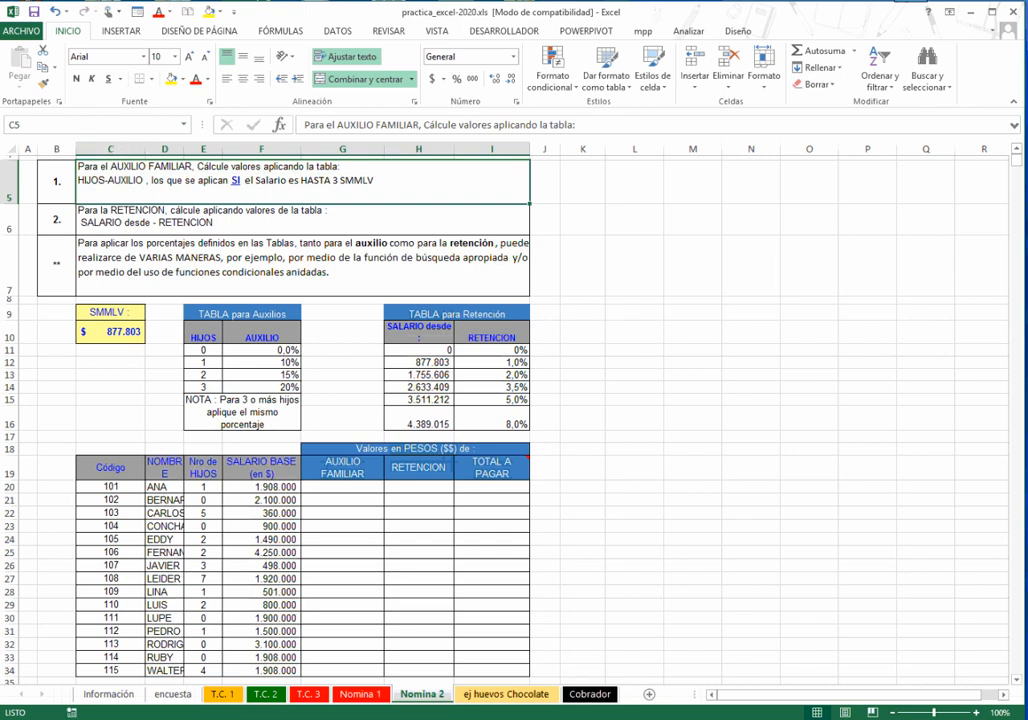
- Insert an SI function in G20, the first AUXILIO FAMILIAR cell, with 0 as the value if false
{"action": "left_click", "coordinate": [342, 487]}
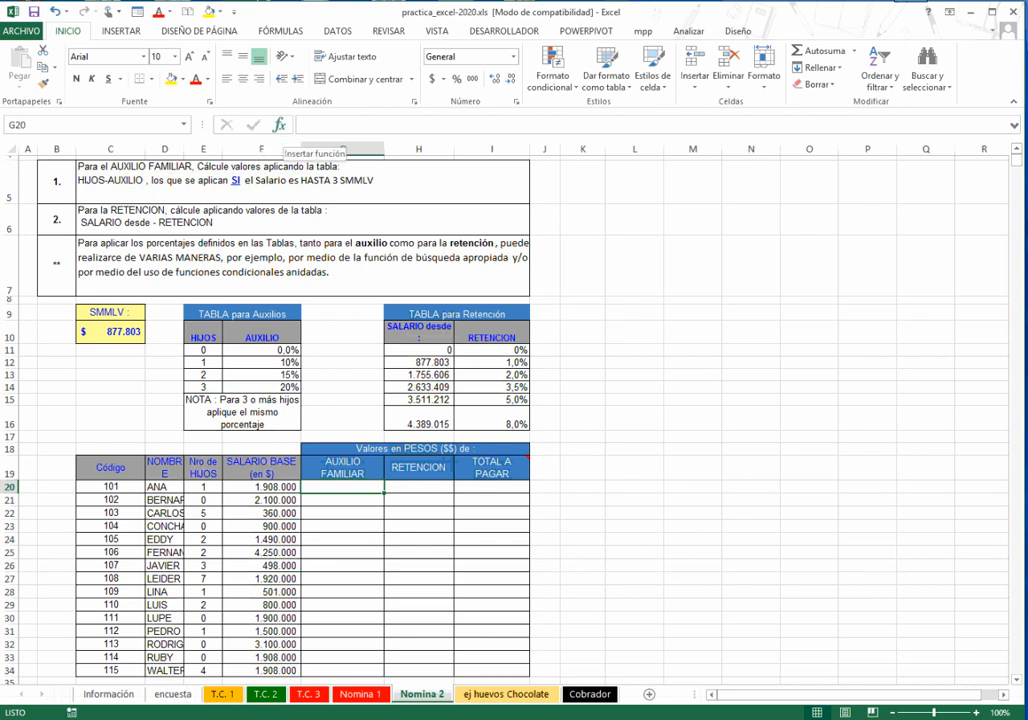
{"action": "left_click", "coordinate": [279, 124]}
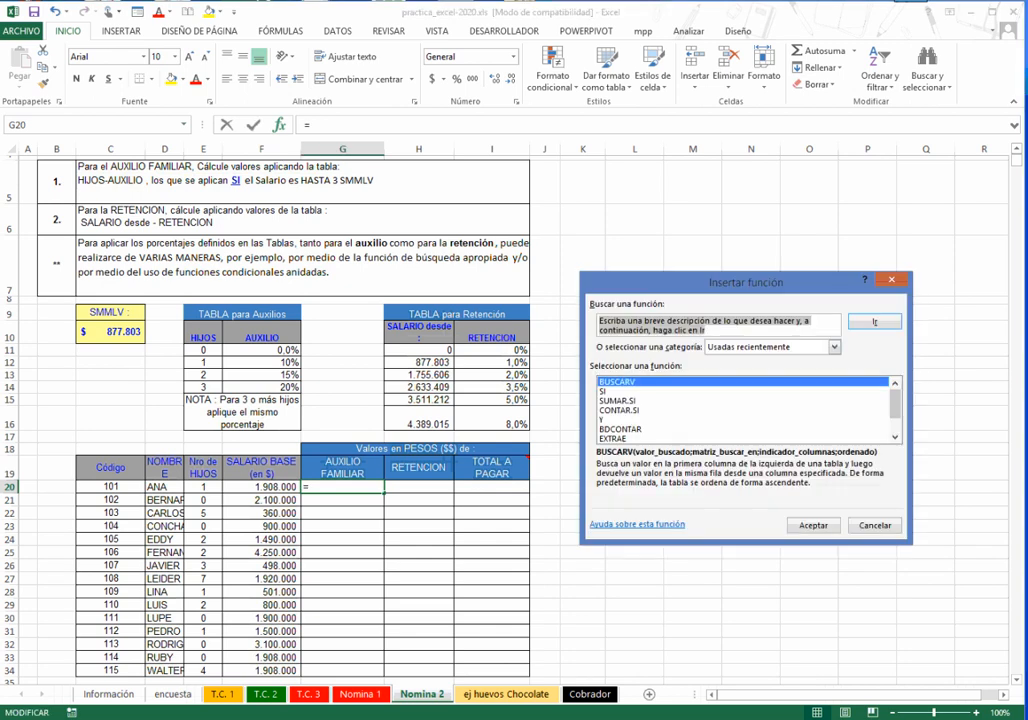
{"action": "double_click", "coordinate": [603, 391]}
{"action": "left_click_drag", "start_coordinate": [740, 290], "coordinate": [762, 238]}
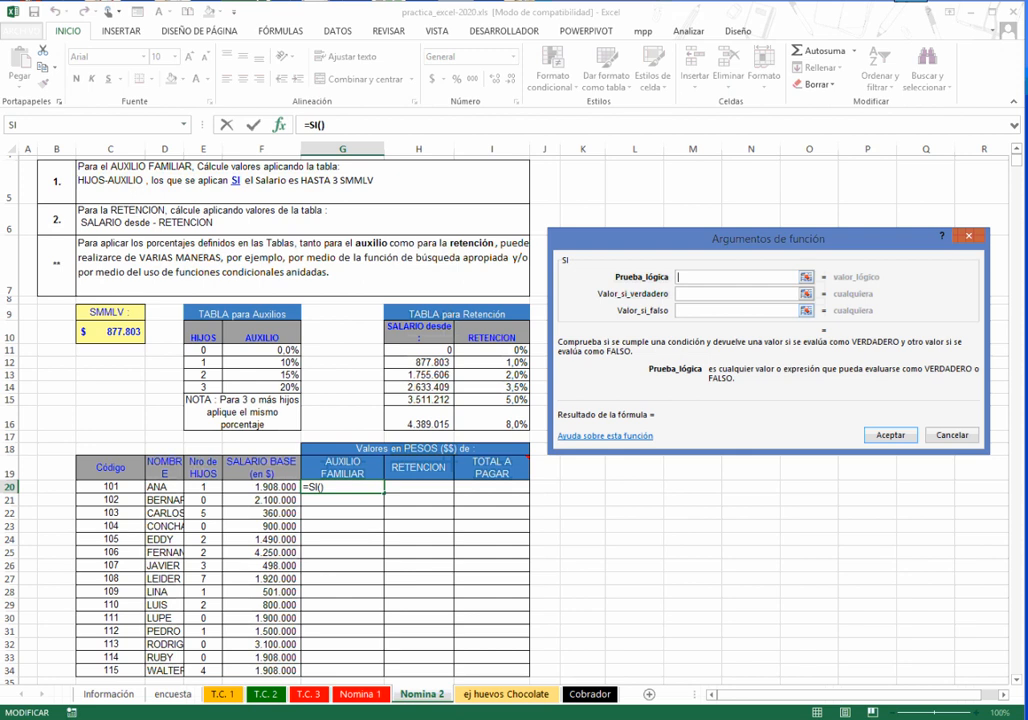
{"action": "left_click", "coordinate": [730, 311]}
{"action": "type", "text": "0"}
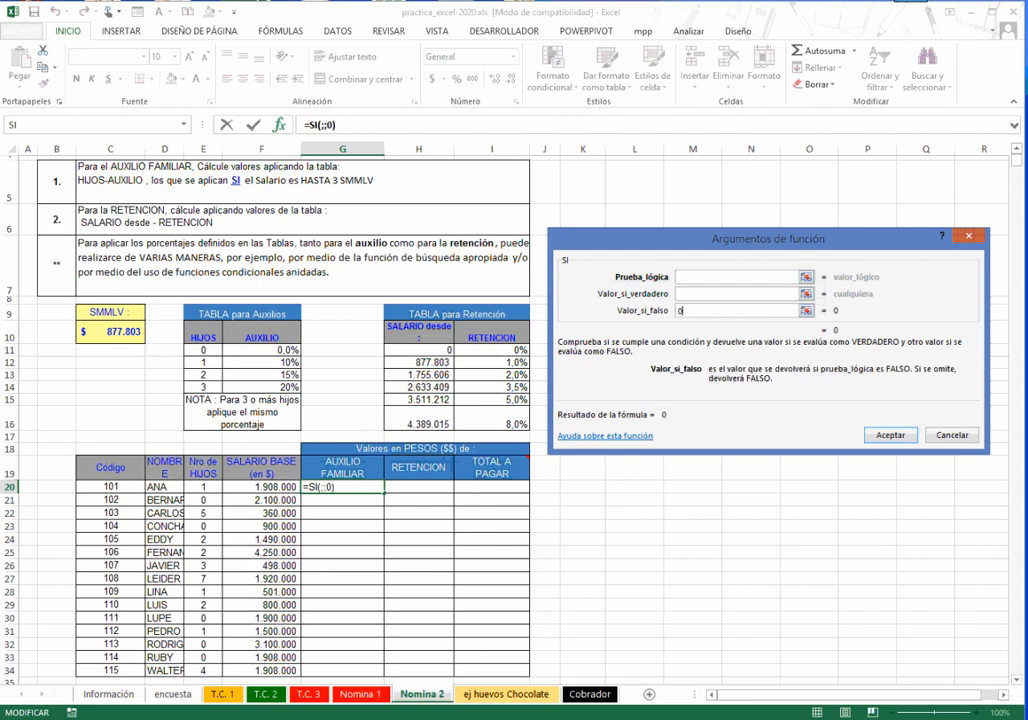
- Set the SI function's logical test to F20<=3*$C$10, with an absolute reference to the SMMLV cell
{"action": "left_click", "coordinate": [730, 277]}
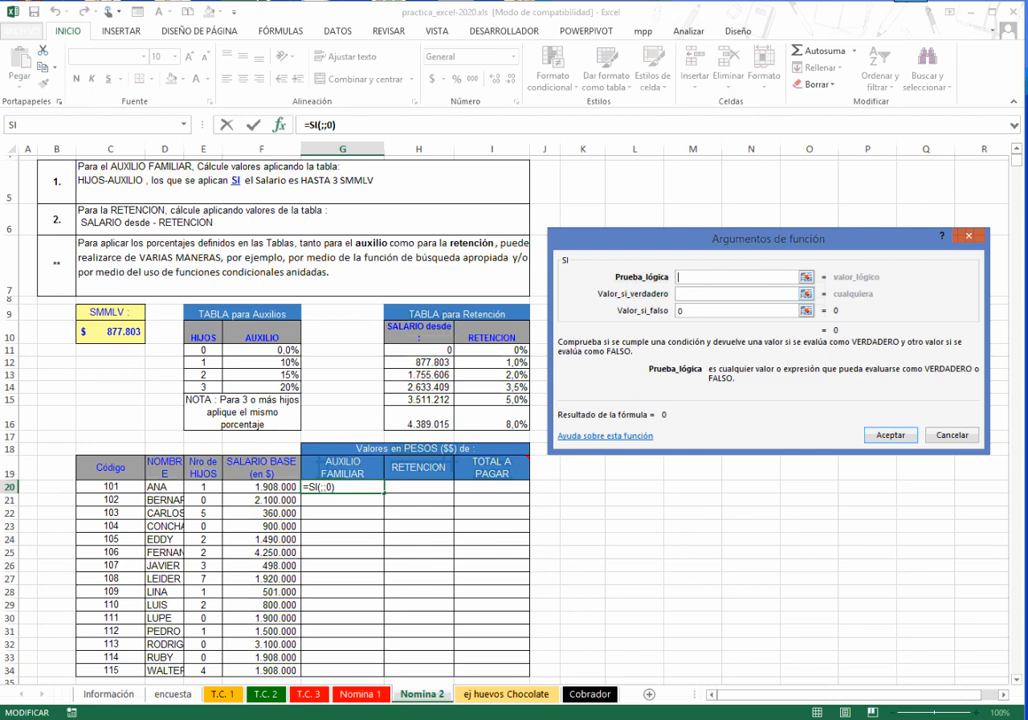
{"action": "left_click", "coordinate": [262, 487]}
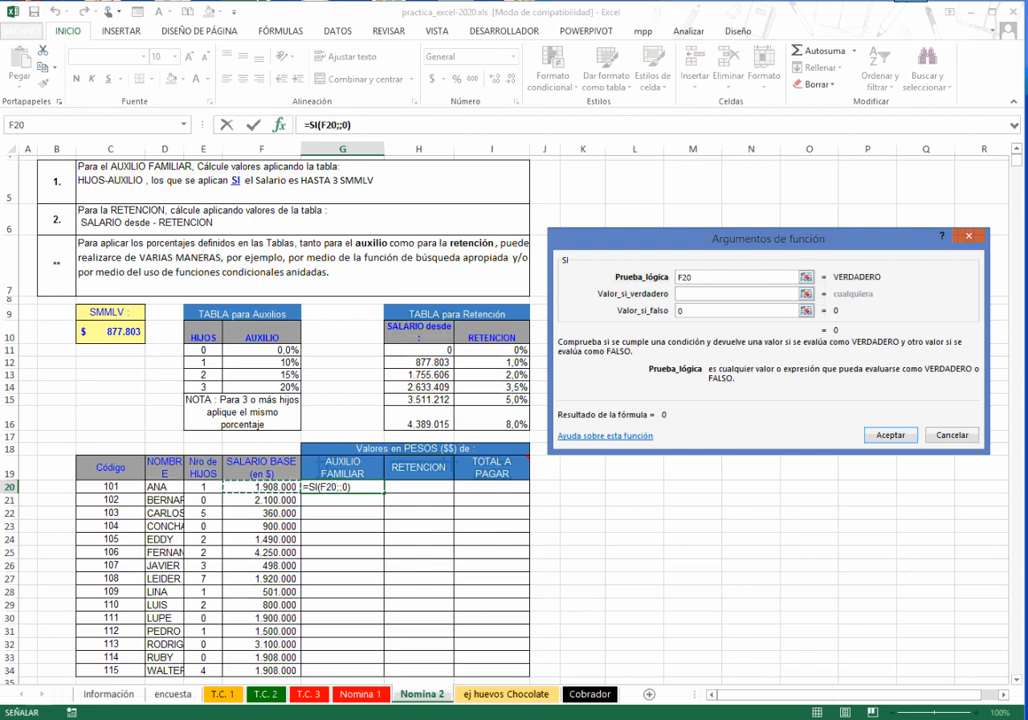
{"action": "type", "text": "<"}
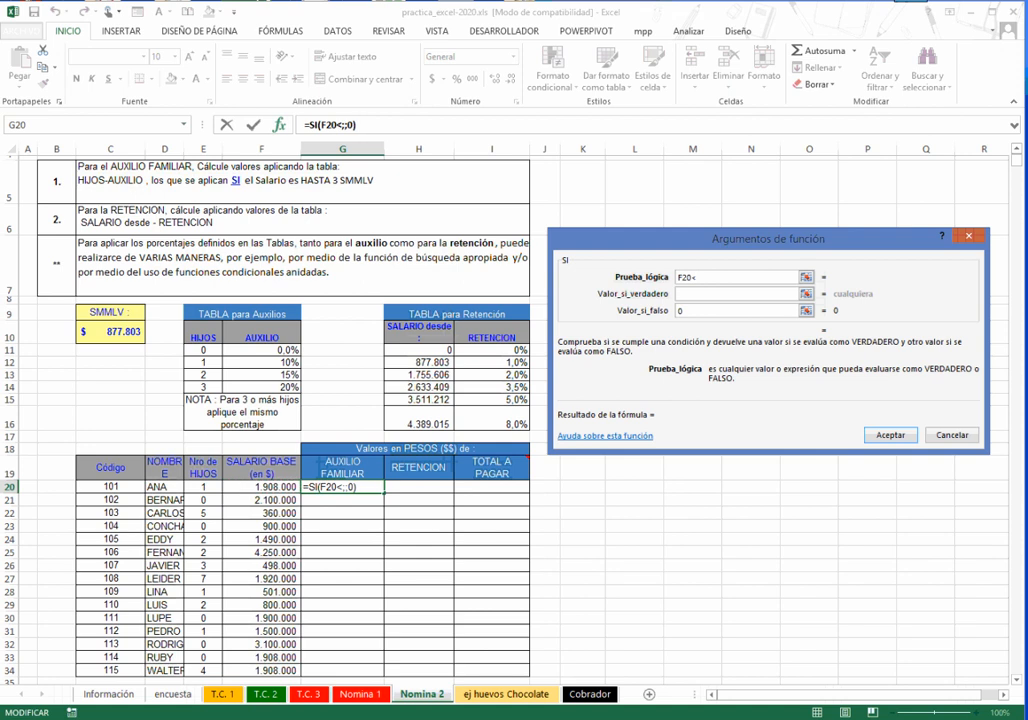
{"action": "type", "text": "="}
{"action": "type", "text": "3*"}
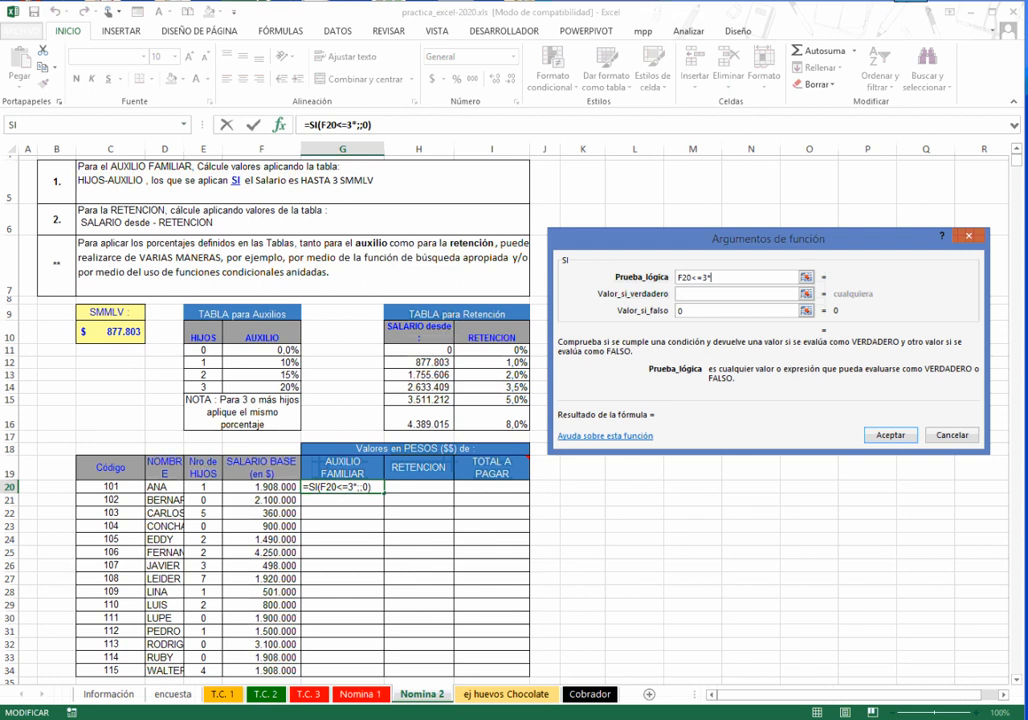
{"action": "left_click", "coordinate": [111, 332]}
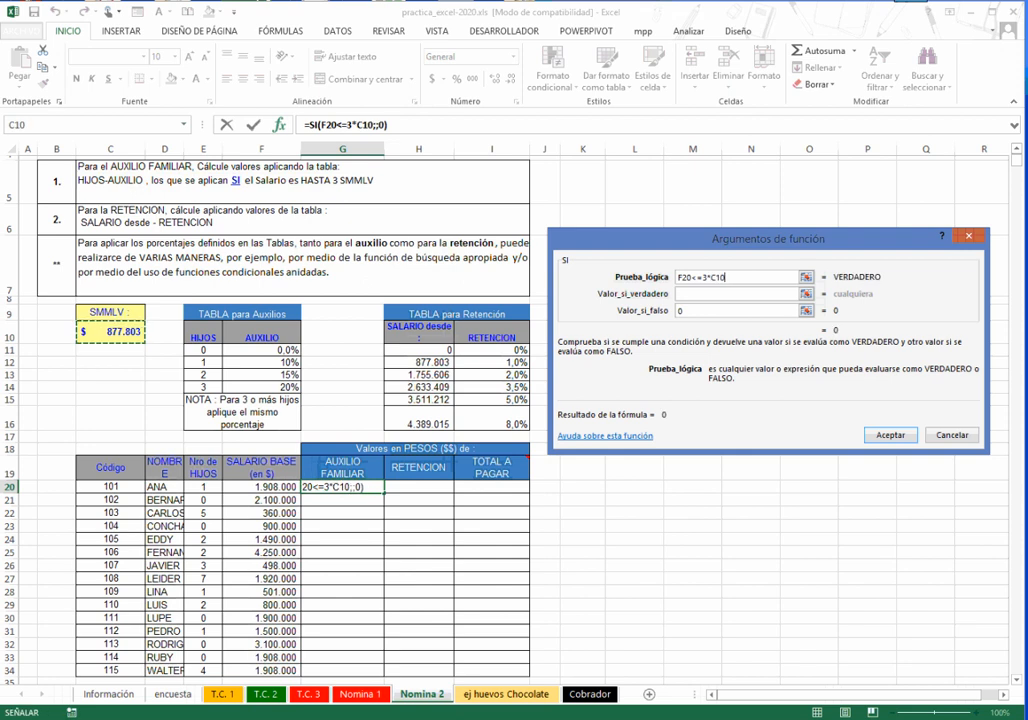
{"action": "key", "text": "F4"}
{"action": "key", "text": "F2"}
{"action": "key", "text": "Tab"}
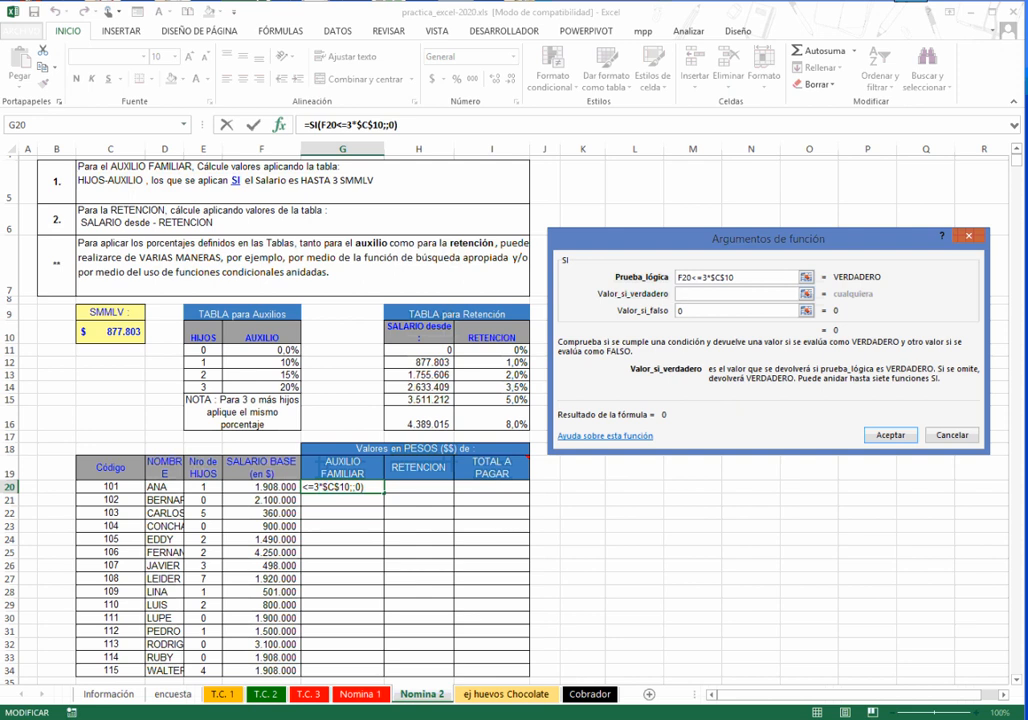
- Set the value if true to F20 multiplied by a nested BUSCARV that looks up the number of children in E20
{"action": "left_click", "coordinate": [262, 487]}
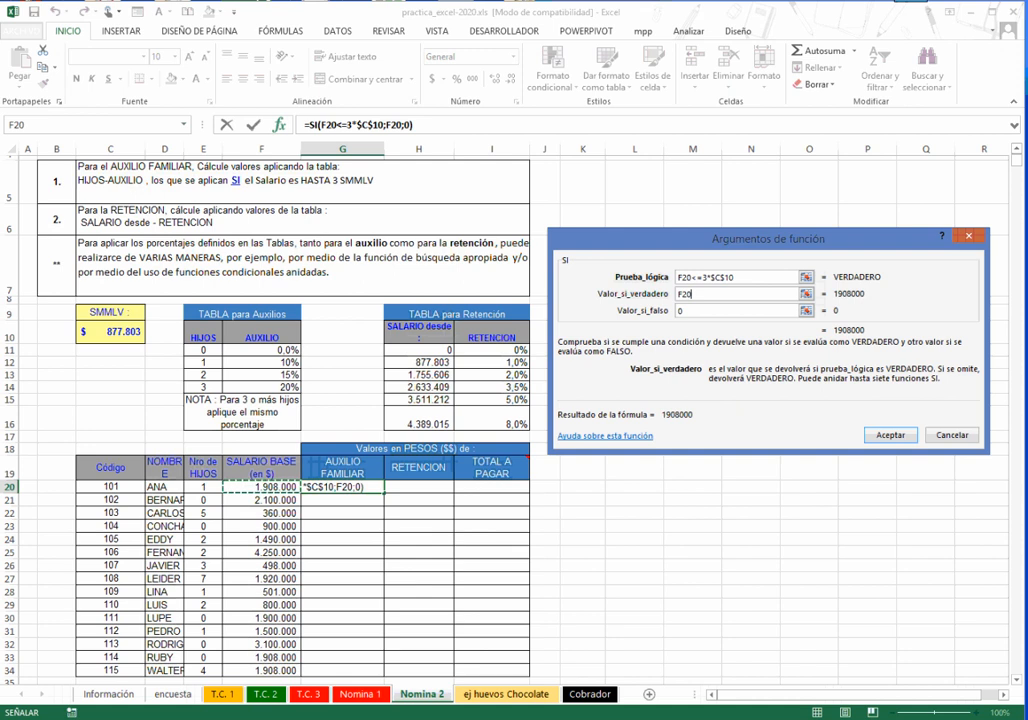
{"action": "type", "text": "*"}
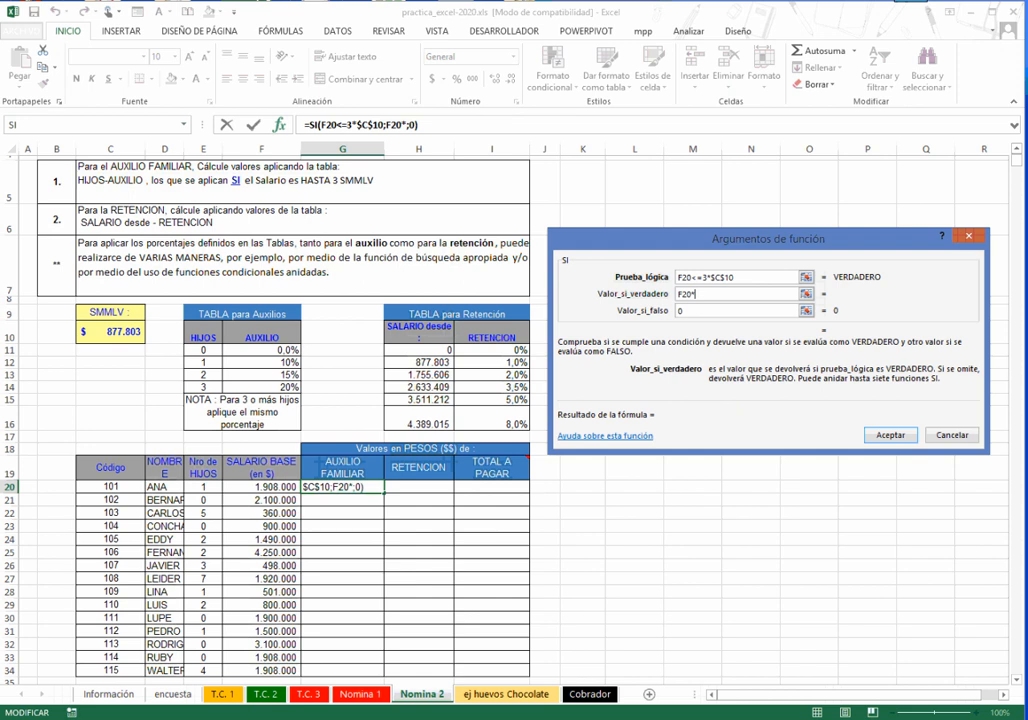
{"action": "left_click", "coordinate": [183, 125]}
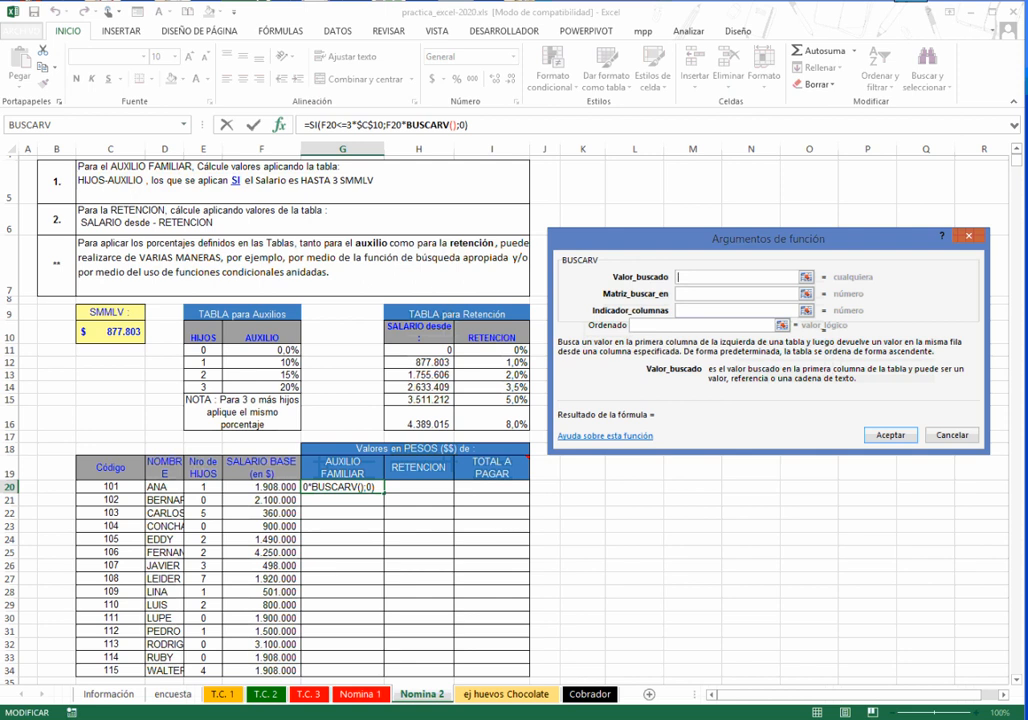
{"action": "left_click", "coordinate": [203, 487]}
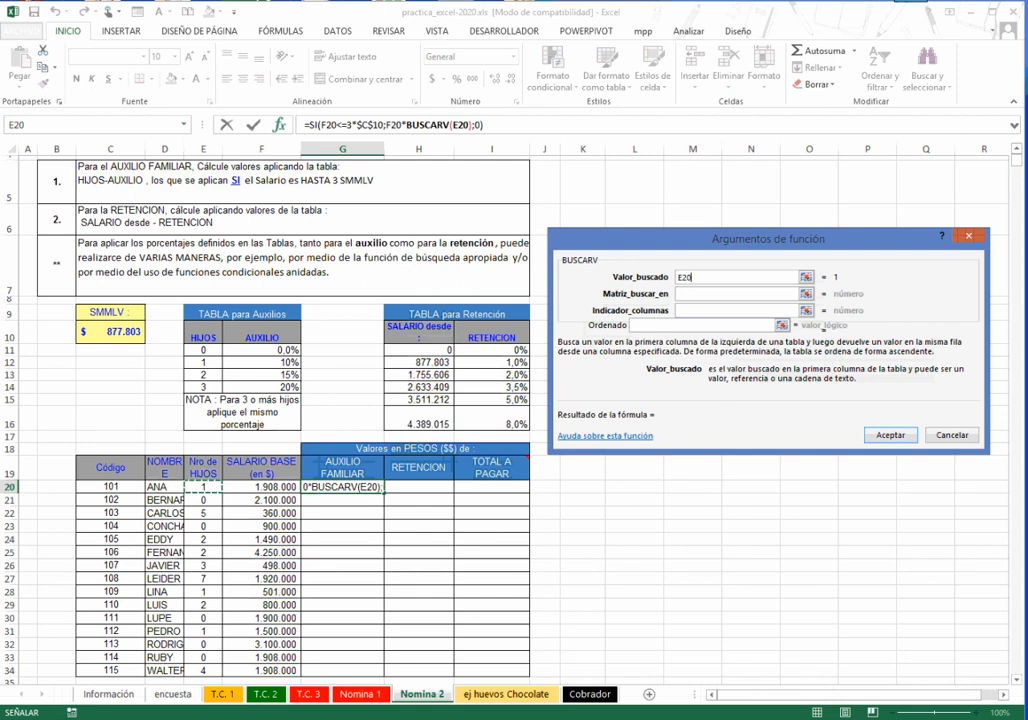
- Complete the nested BUSCARV with the absolute table range $E$11:$F$14, column index 2 and Ordenado as verdadero
{"action": "left_click", "coordinate": [737, 294]}
{"action": "left_click_drag", "start_coordinate": [203, 350], "coordinate": [262, 387]}
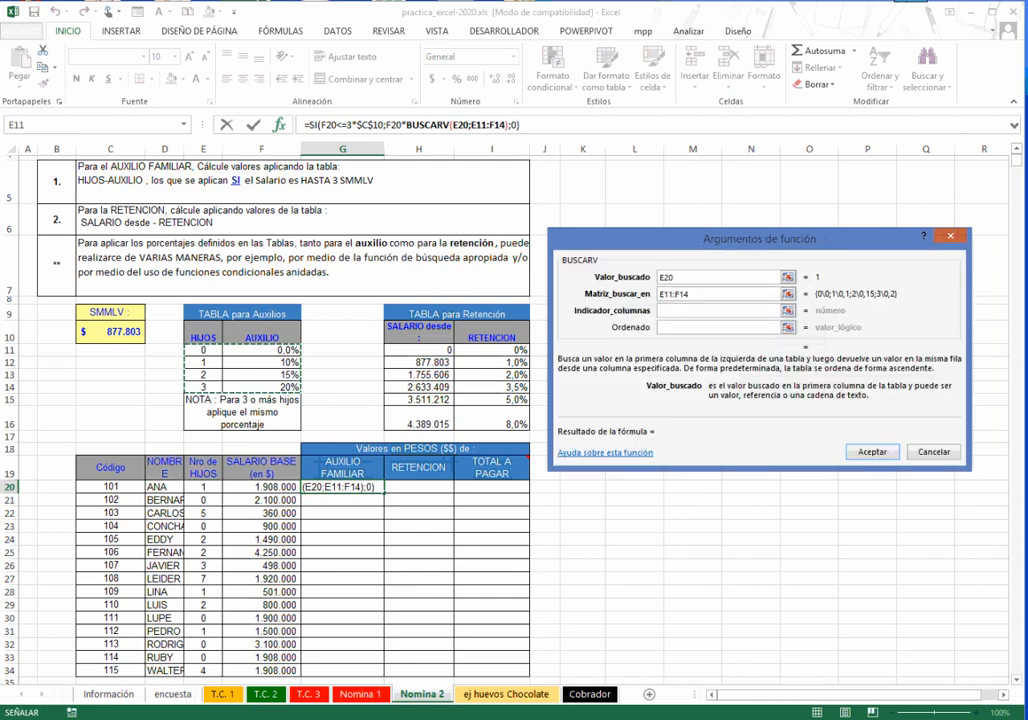
{"action": "key", "text": "F4"}
{"action": "key", "text": "Tab"}
{"action": "type", "text": "2"}
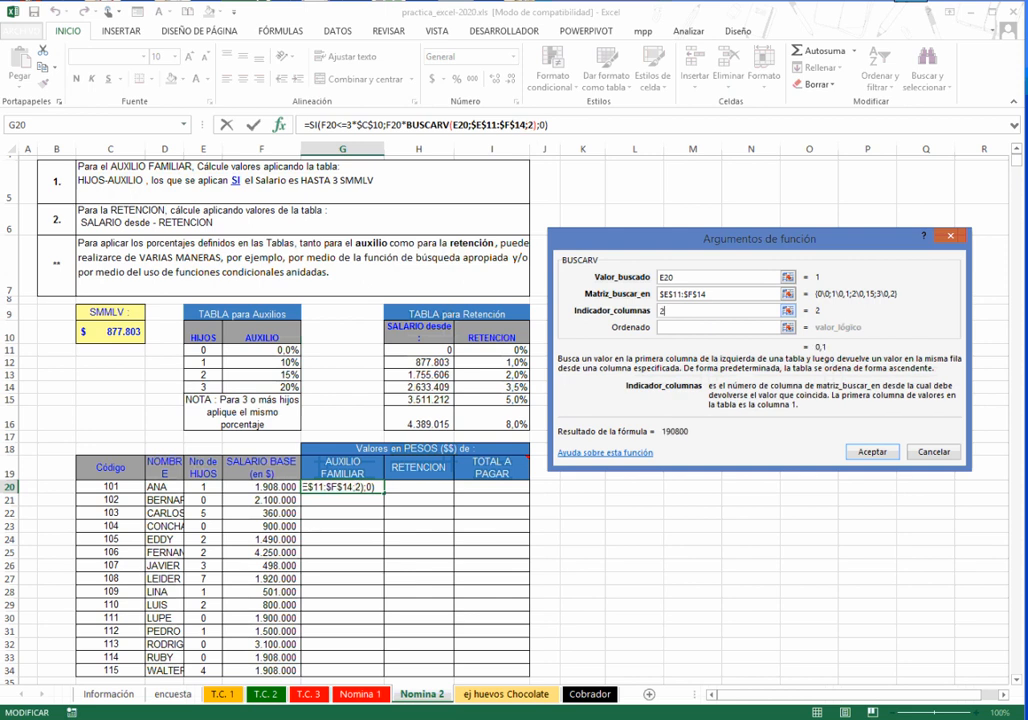
{"action": "key", "text": "Tab"}
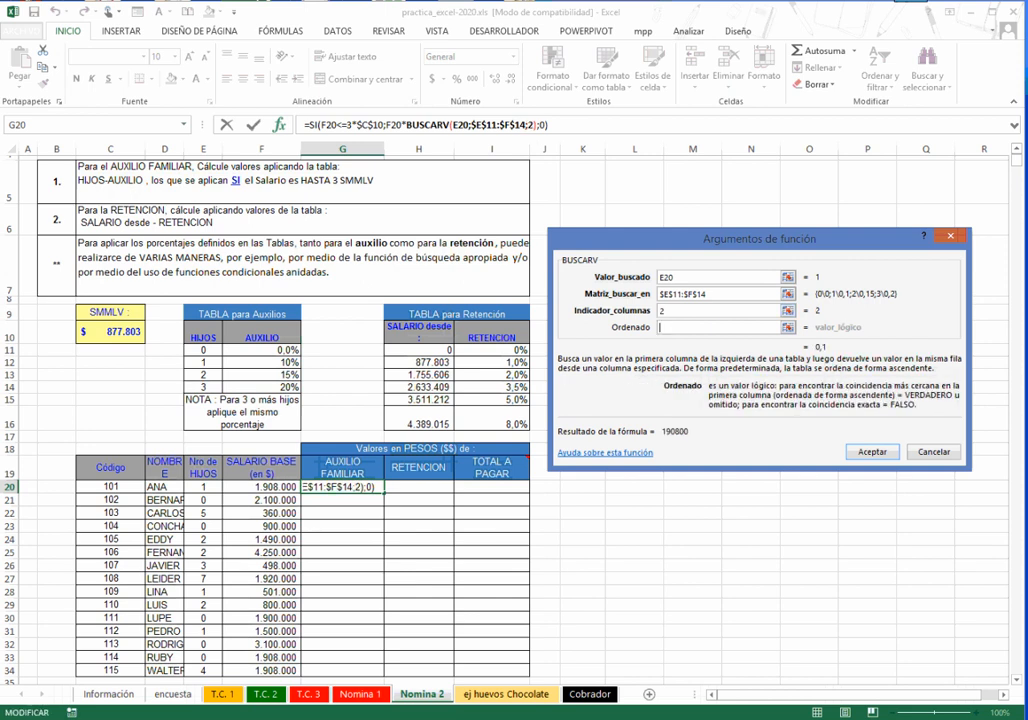
{"action": "type", "text": "ve"}
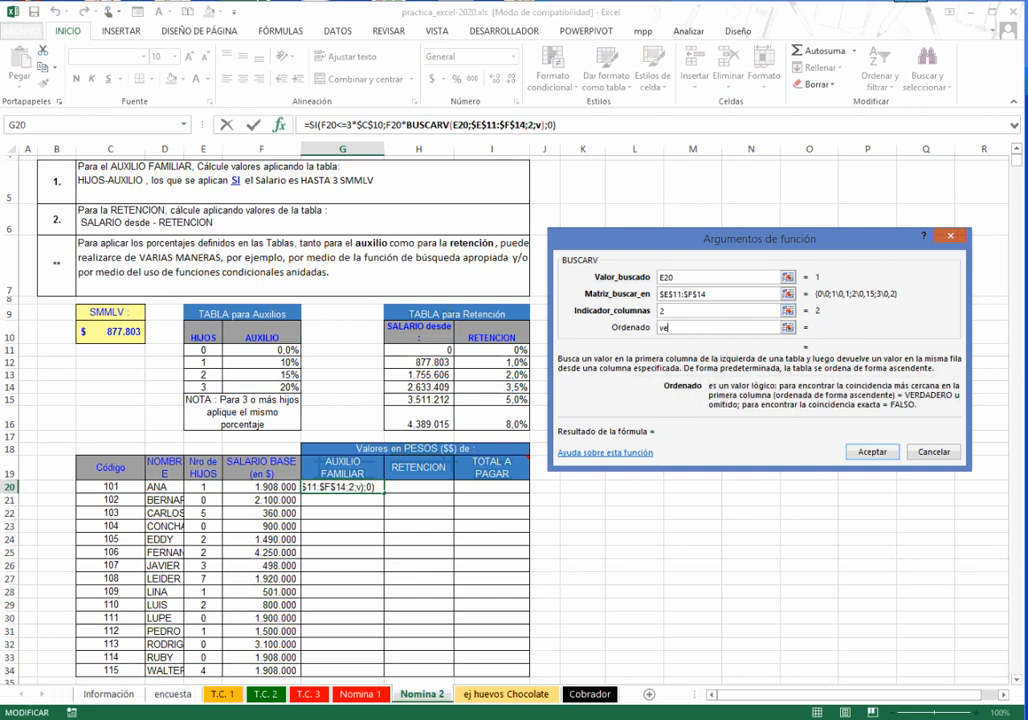
{"action": "type", "text": "rdadero"}
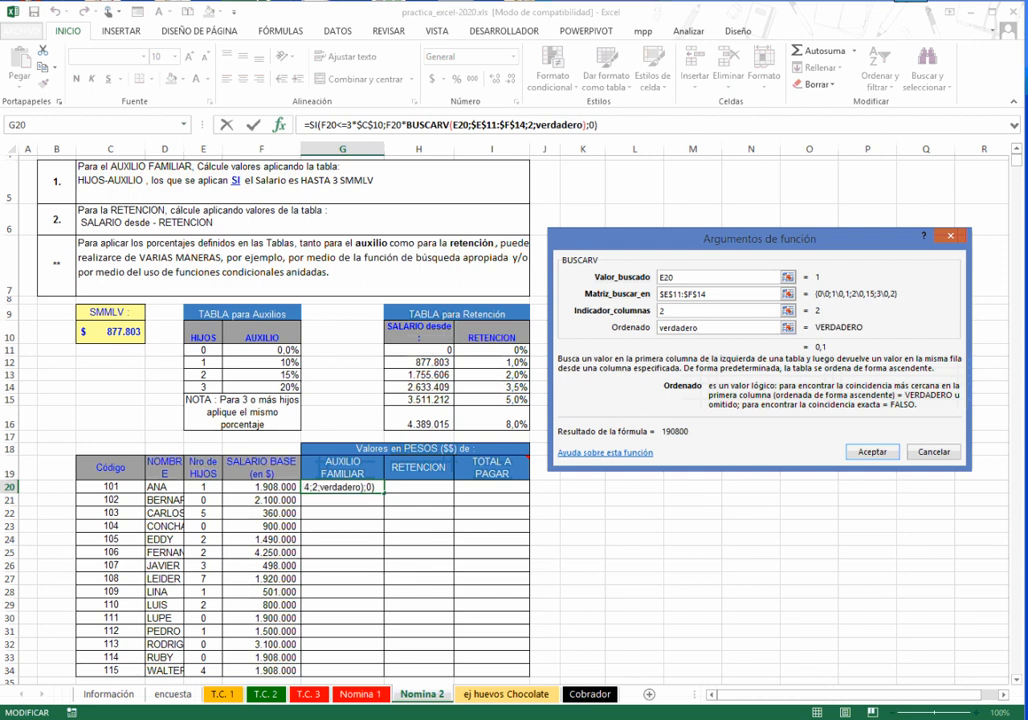
- Return to the outer SI function's arguments, review the value if true and accept the formula in G20
{"action": "left_click", "coordinate": [312, 124]}
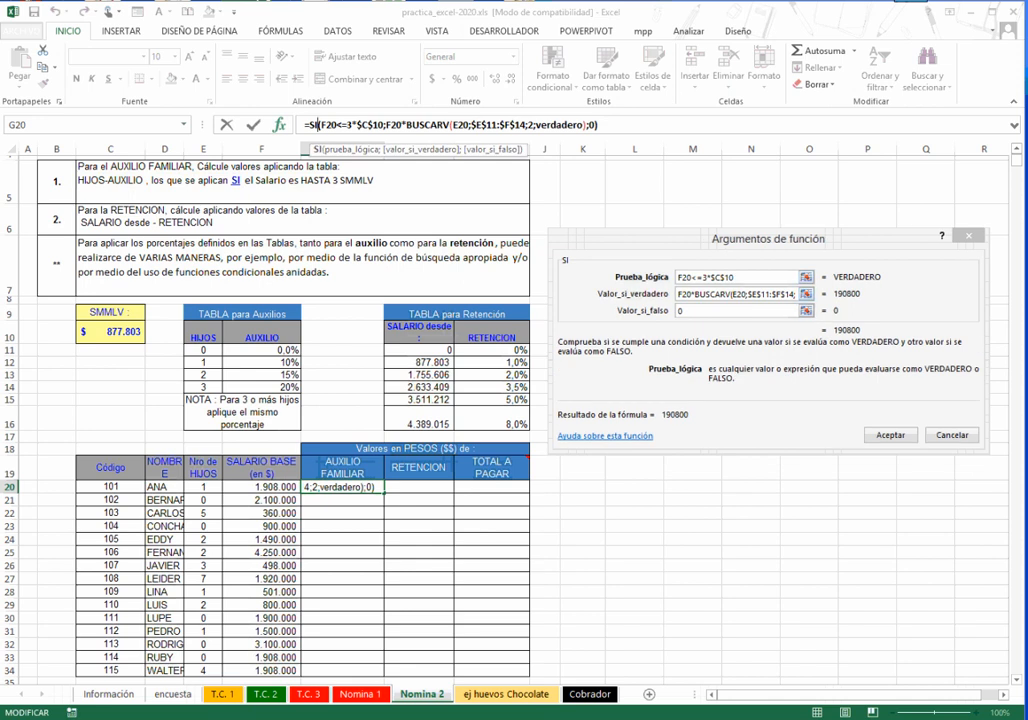
{"action": "left_click", "coordinate": [685, 294]}
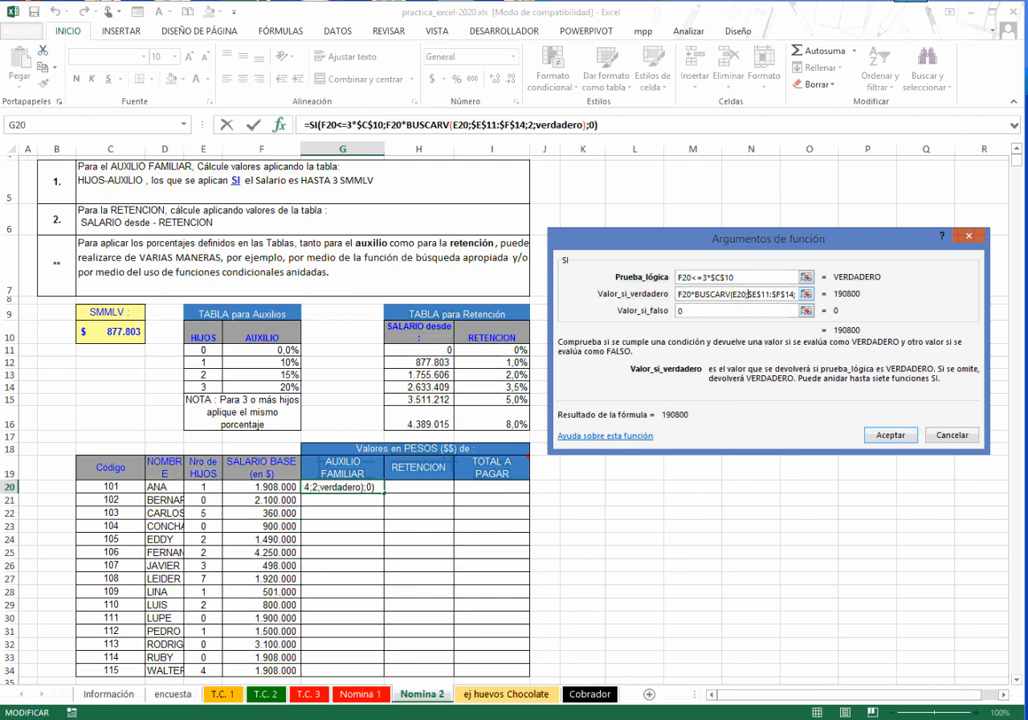
{"action": "double_click", "coordinate": [685, 294]}
{"action": "key", "text": "Return"}
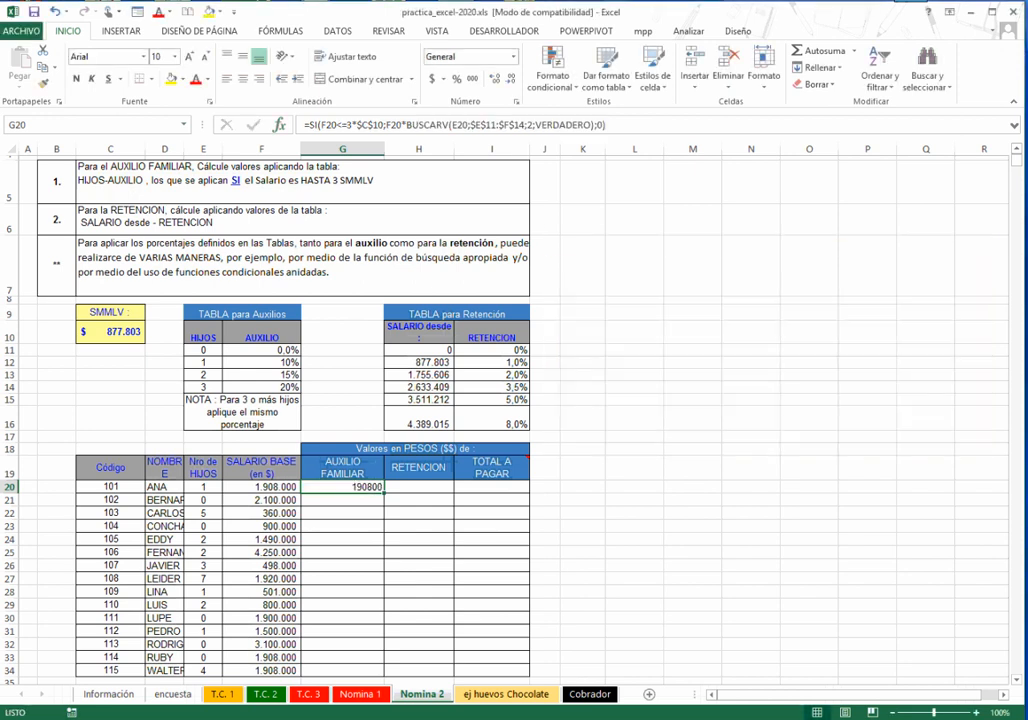
- Format the G20 amount with a thousands separator and no decimals
{"action": "left_click", "coordinate": [473, 78]}
{"action": "left_click", "coordinate": [511, 78]}
{"action": "left_click", "coordinate": [511, 78]}
- Insert a BUSCARV function in H20, the first RETENCION cell, keeping its arguments dialog clear of the retention table
{"action": "scroll", "coordinate": [504, 420], "scroll_direction": "down", "scroll_amount": 2}
{"action": "scroll", "coordinate": [504, 420], "scroll_direction": "up", "scroll_amount": 2}
{"action": "scroll", "coordinate": [504, 420], "scroll_direction": "up", "scroll_amount": 1}
{"action": "left_click", "coordinate": [382, 375]}
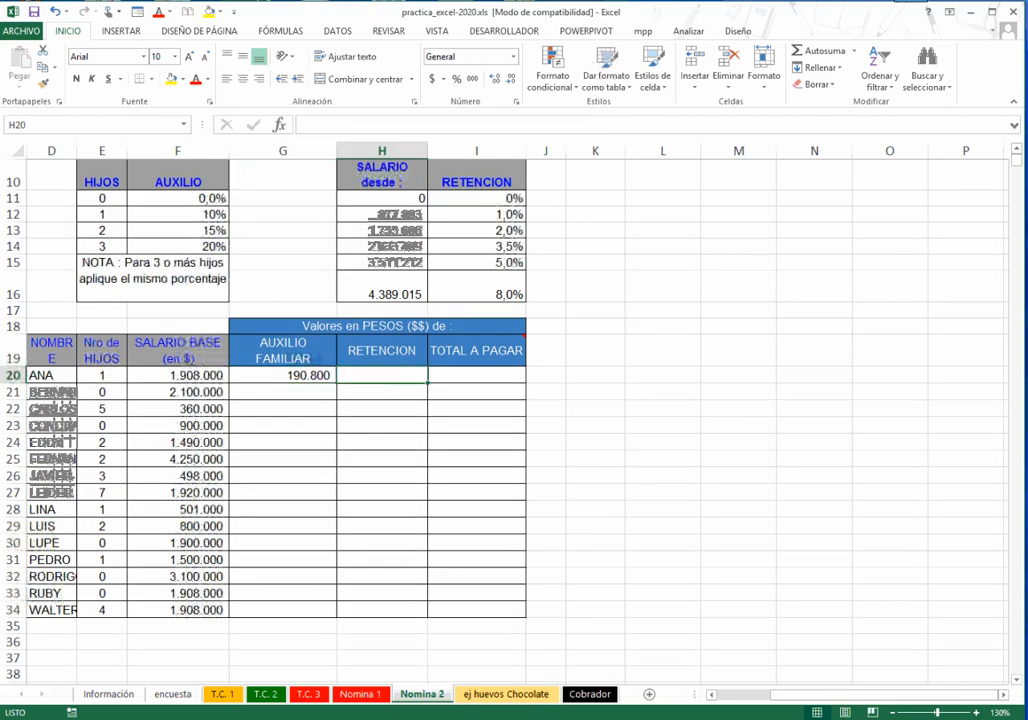
{"action": "type", "text": "="}
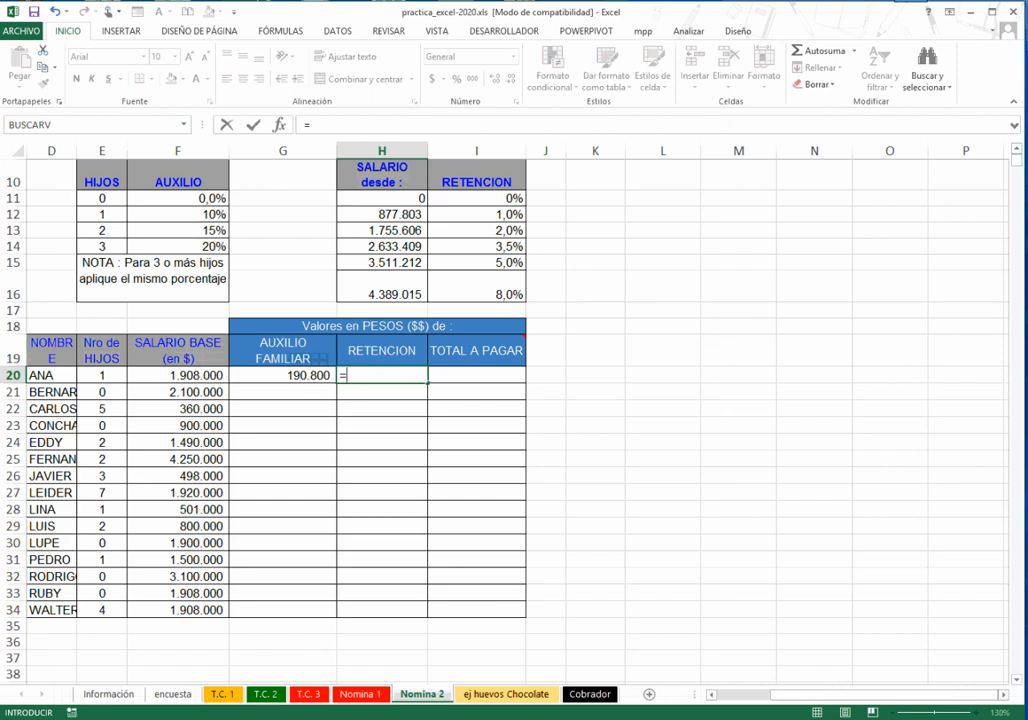
{"action": "left_click", "coordinate": [30, 125]}
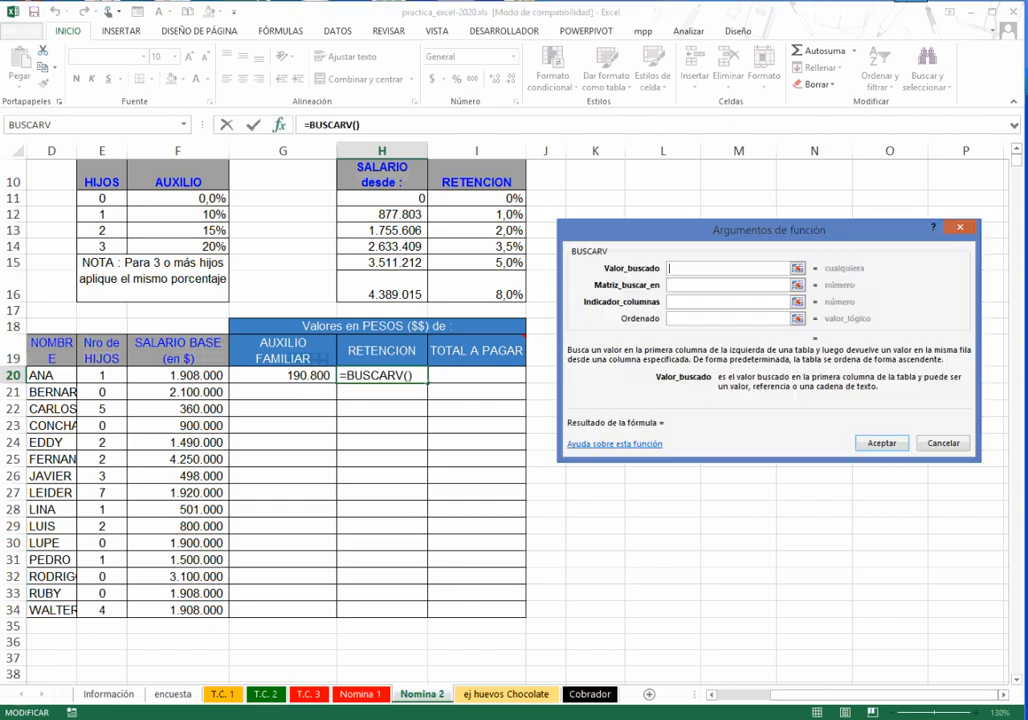
{"action": "left_click_drag", "start_coordinate": [769, 230], "coordinate": [741, 335]}
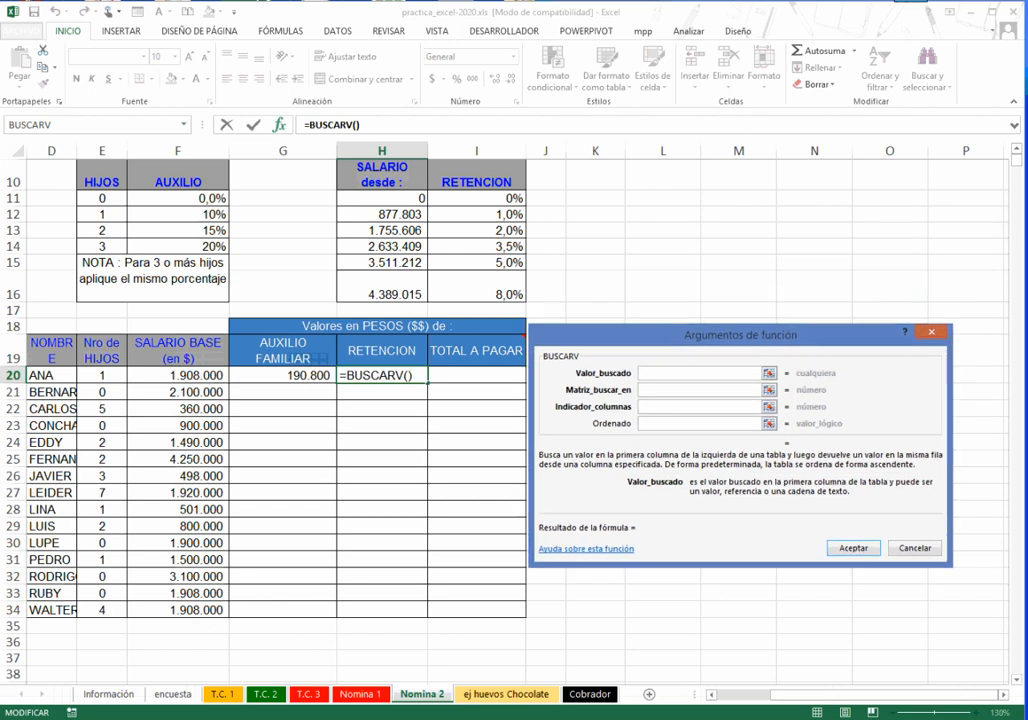
{"action": "left_click_drag", "start_coordinate": [178, 376], "coordinate": [178, 392]}
{"action": "key", "text": "Tab"}
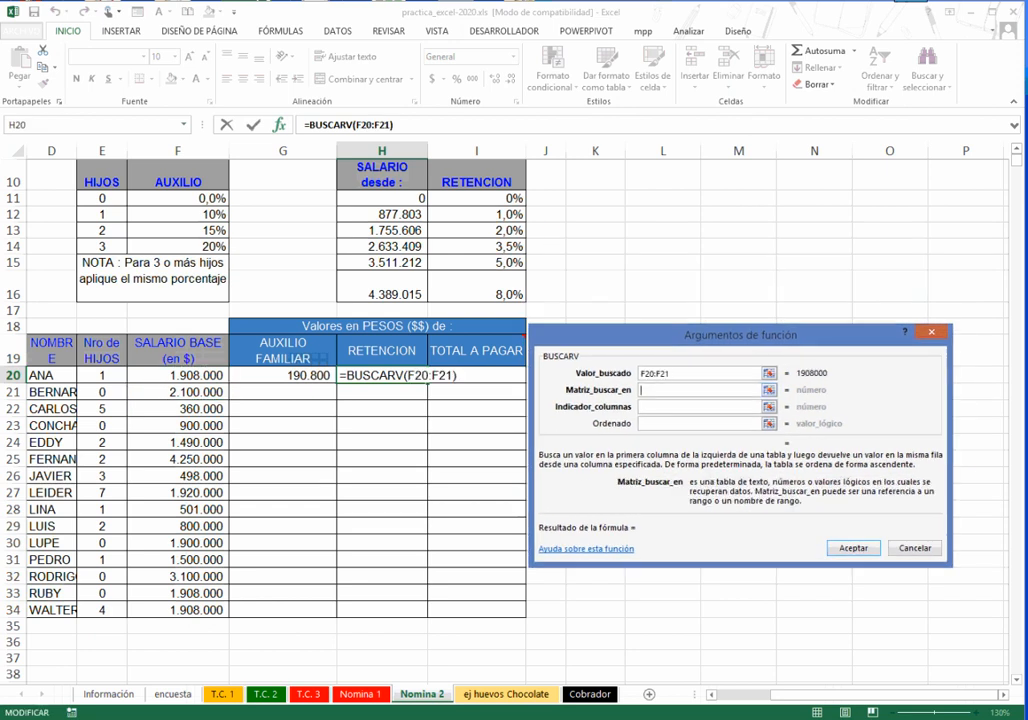
{"action": "key", "text": "shift+Tab"}
{"action": "key", "text": "BackSpace"}
- Complete H20's BUSCARV with lookup value F20, absolute table range $H$11:$I$16, column index 2 and Ordenado as verdadero
{"action": "left_click", "coordinate": [178, 376]}
{"action": "key", "text": "Tab"}
{"action": "left_click_drag", "start_coordinate": [380, 198], "coordinate": [440, 292]}
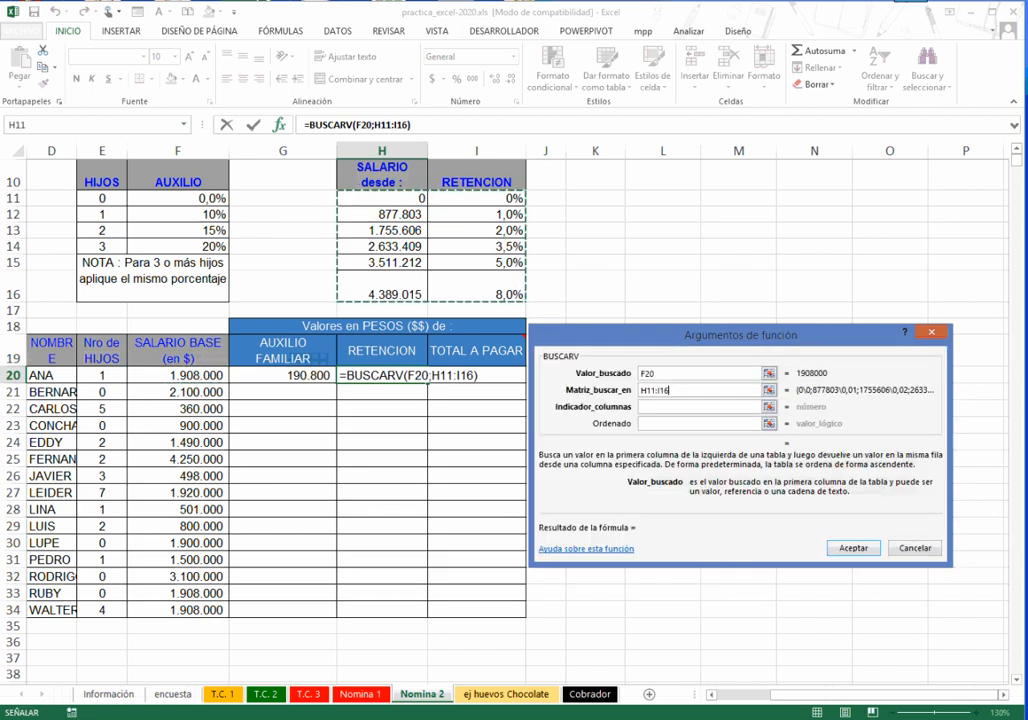
{"action": "key", "text": "F4"}
{"action": "key", "text": "Tab"}
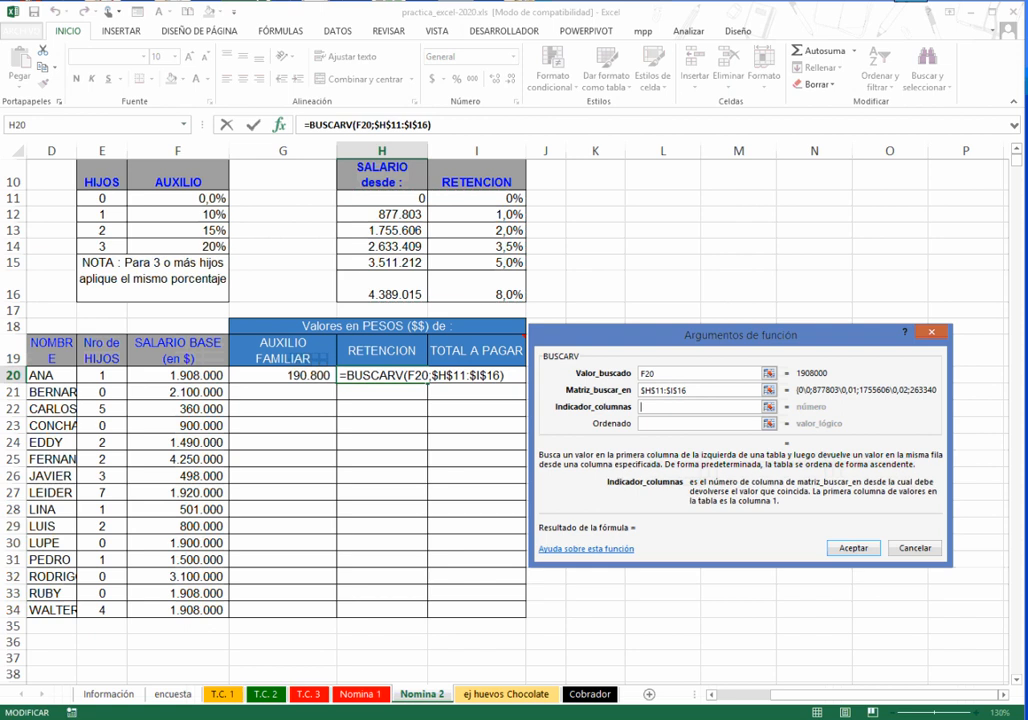
{"action": "type", "text": "2"}
{"action": "key", "text": "Tab"}
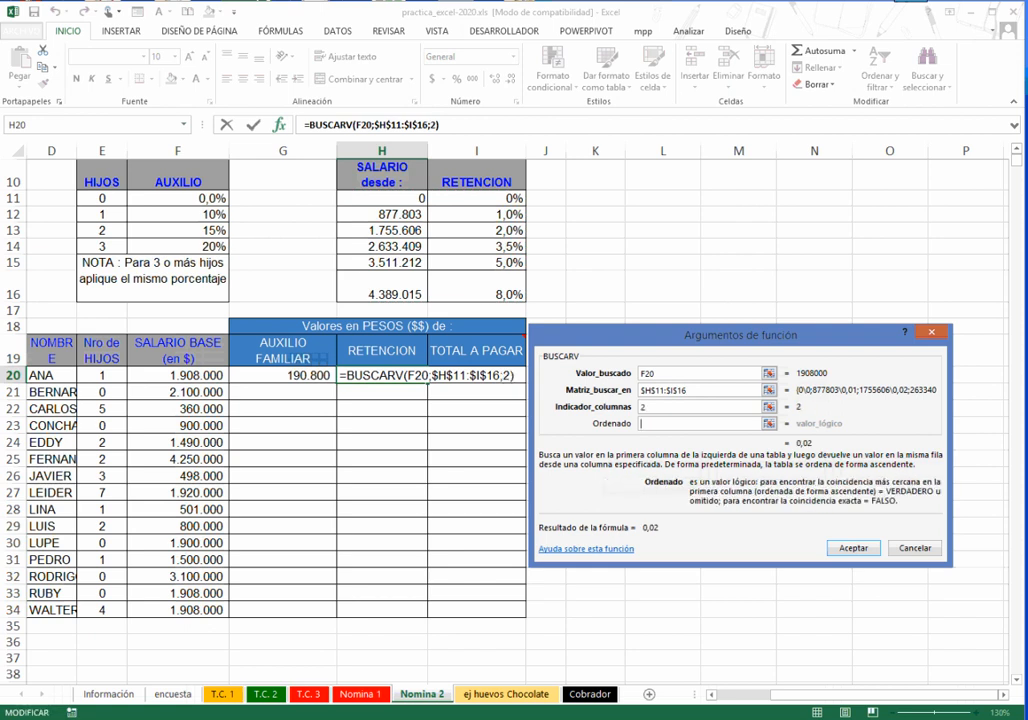
{"action": "type", "text": "verdadero"}
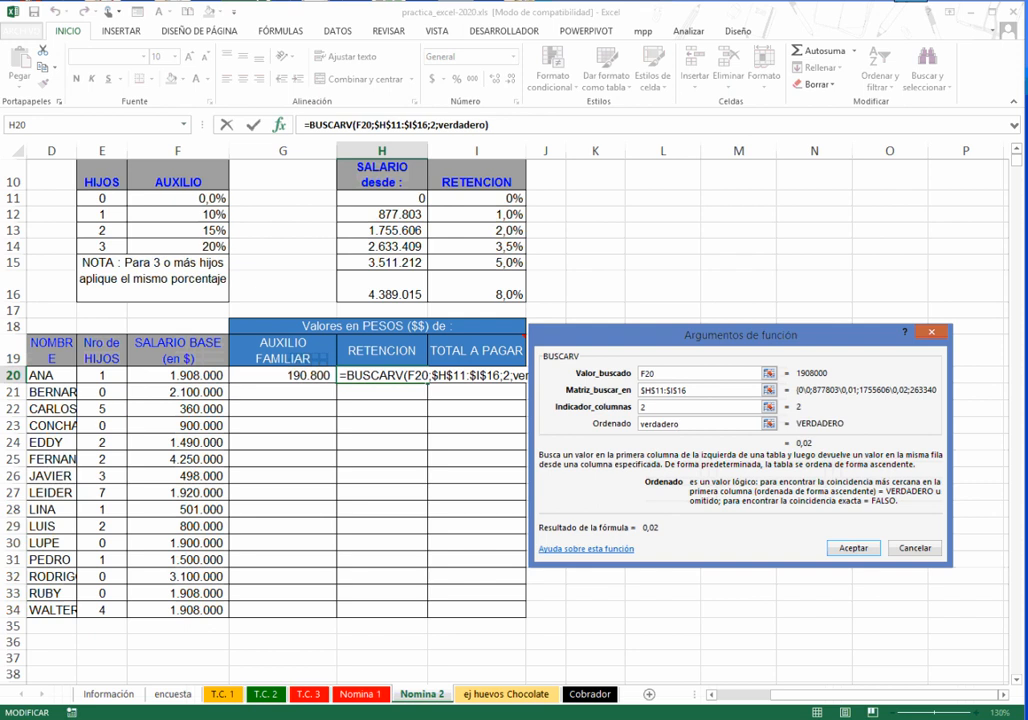
{"action": "key", "text": "Return"}
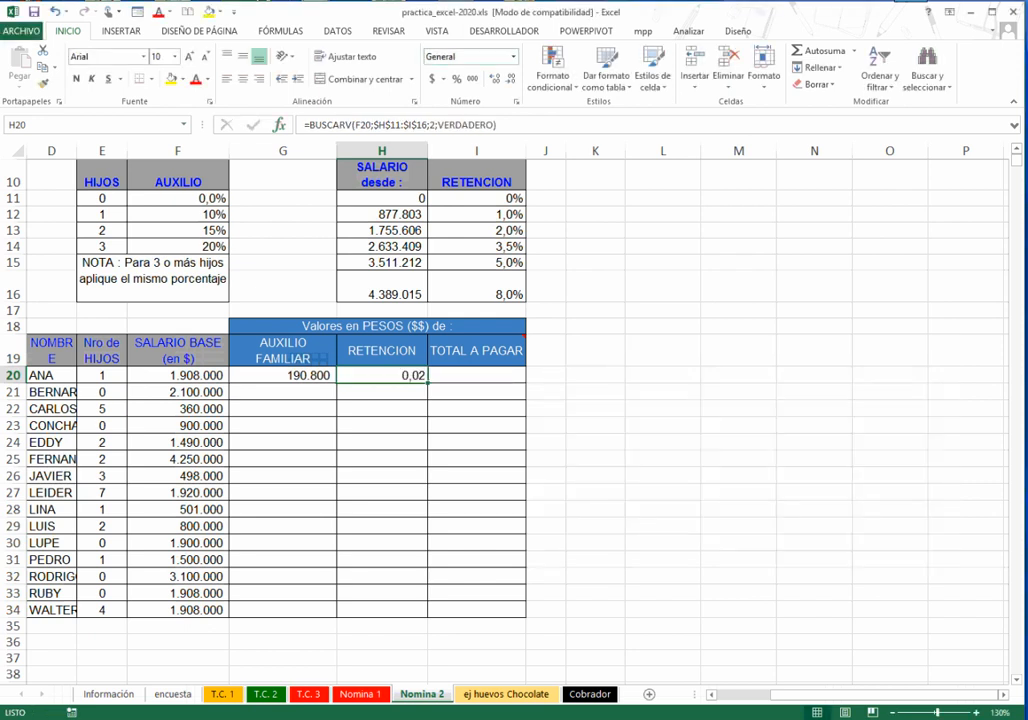
- Format H20 as a percentage with one decimal
{"action": "left_click", "coordinate": [456, 78]}
{"action": "left_click", "coordinate": [495, 79]}
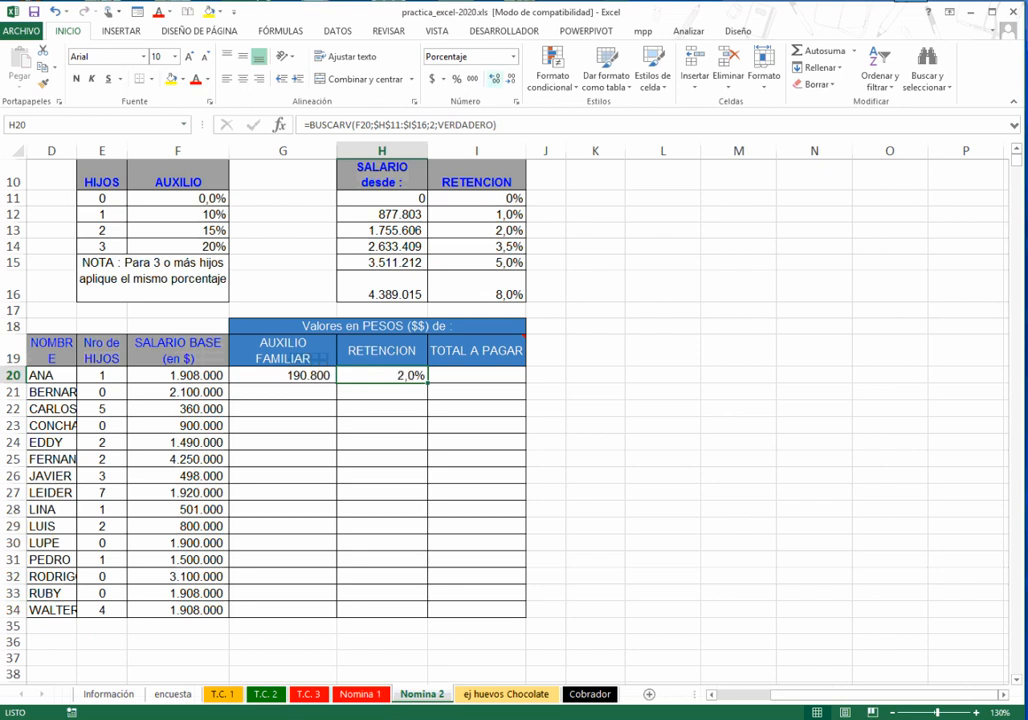
{"action": "left_click_drag", "start_coordinate": [300, 376], "coordinate": [382, 377]}
{"action": "key", "text": "Right"}
{"action": "key", "text": "Right"}
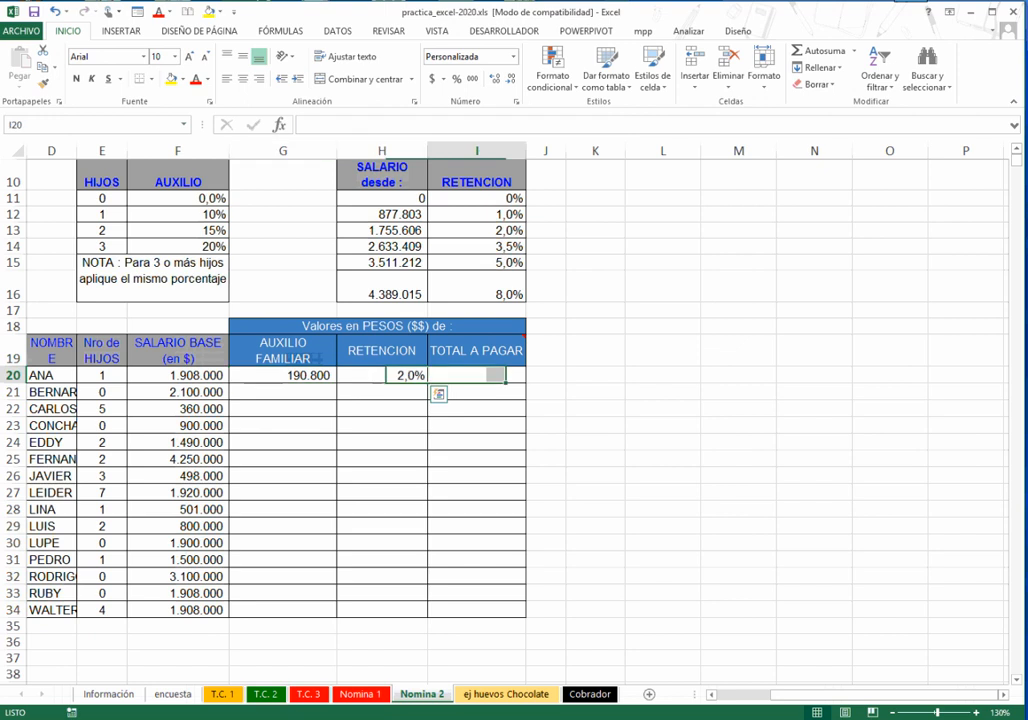
{"action": "key", "text": "Left"}
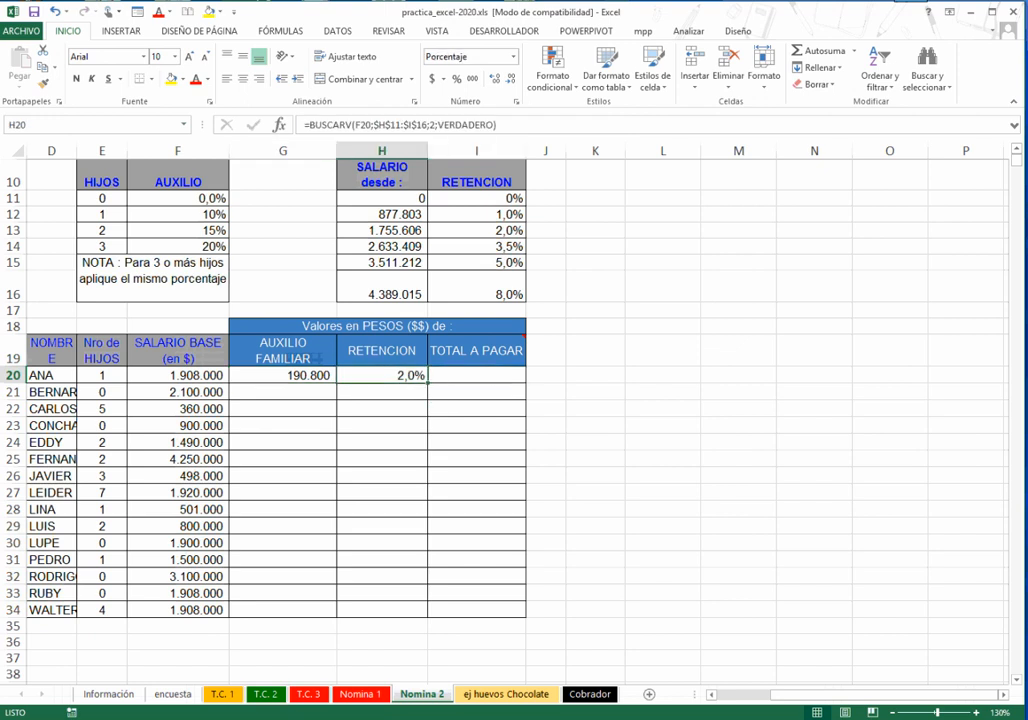
- Extend H20's BUSCARV formula to multiply the retention rate by the base salary in F20
{"action": "key", "text": "F2"}
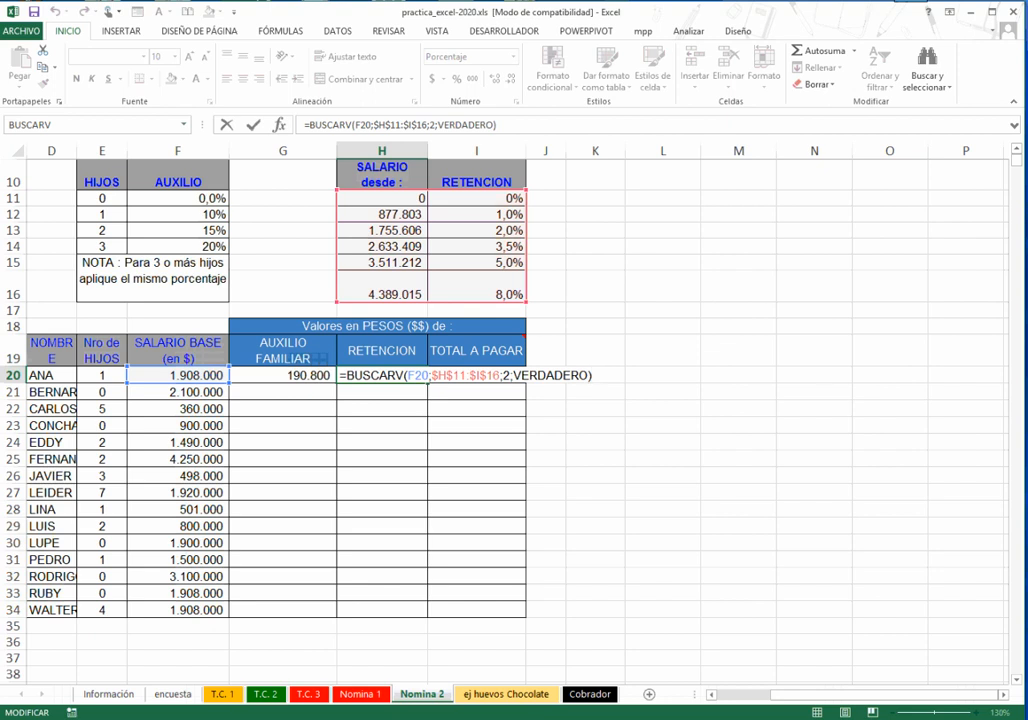
{"action": "key", "text": "ctrl+Return"}
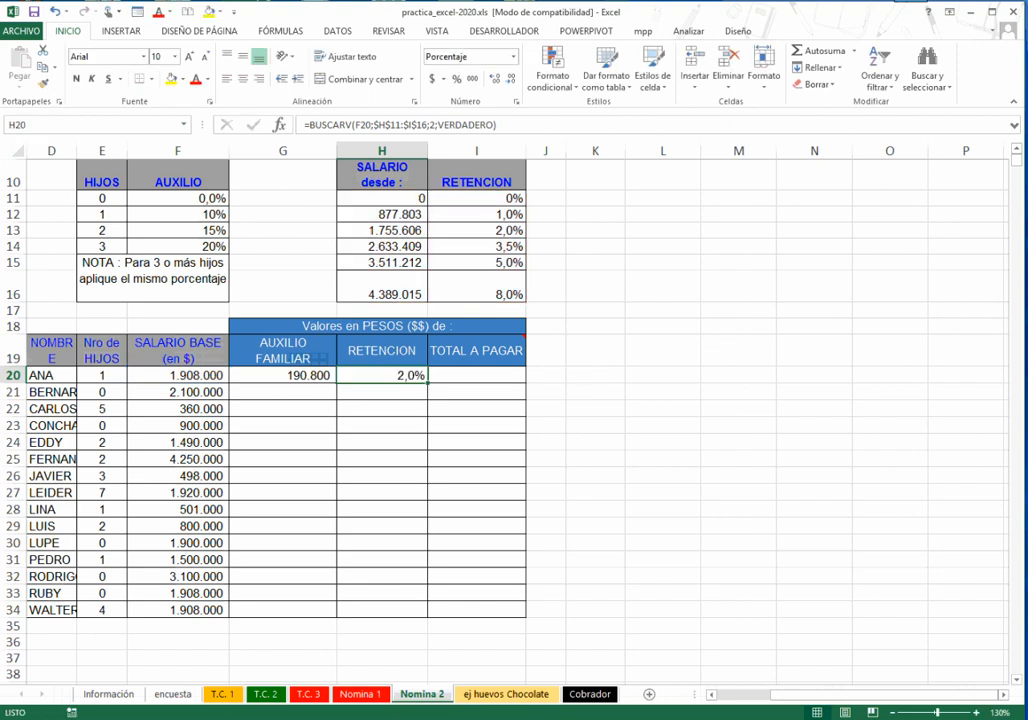
{"action": "key", "text": "F2"}
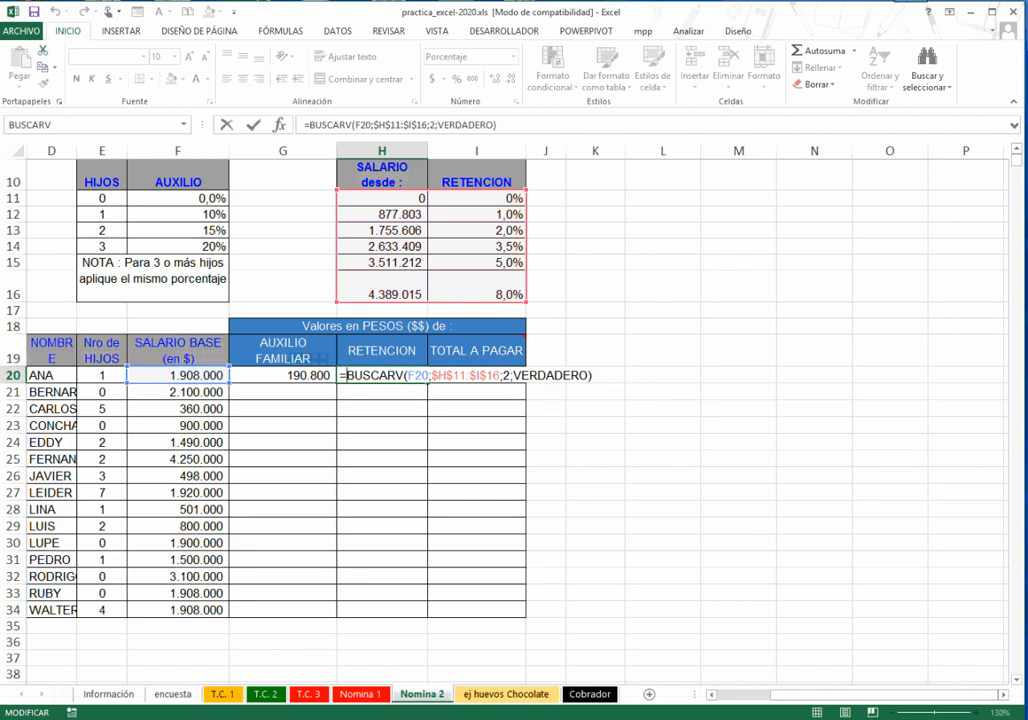
{"action": "type", "text": "*"}
{"action": "left_click", "coordinate": [178, 375]}
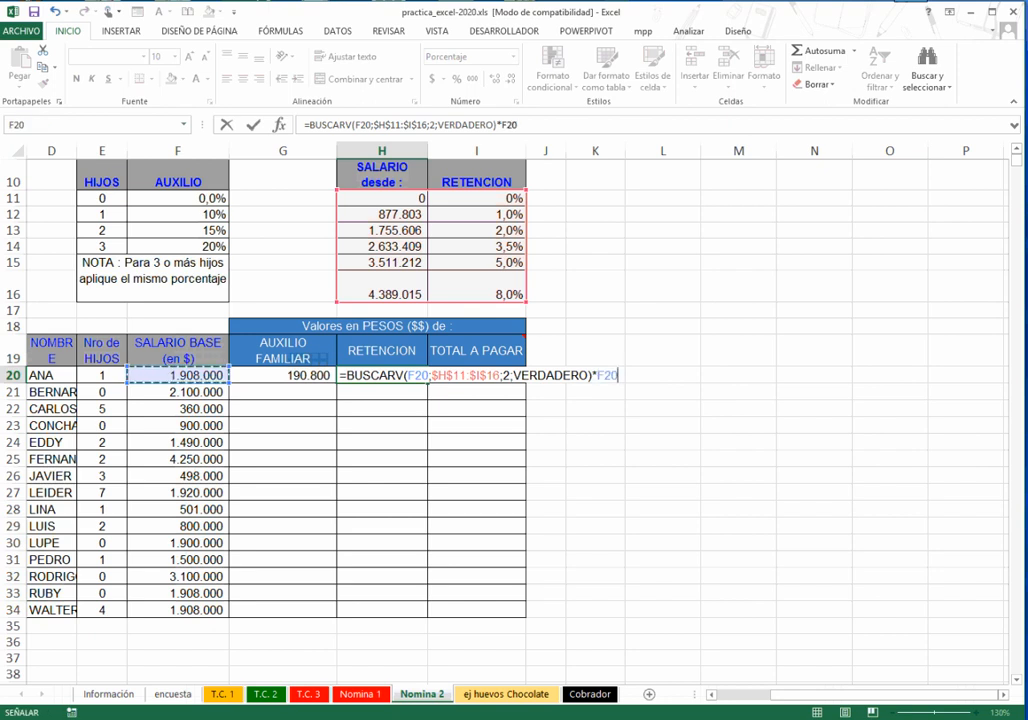
{"action": "key", "text": "Return"}
{"action": "key", "text": "Up"}
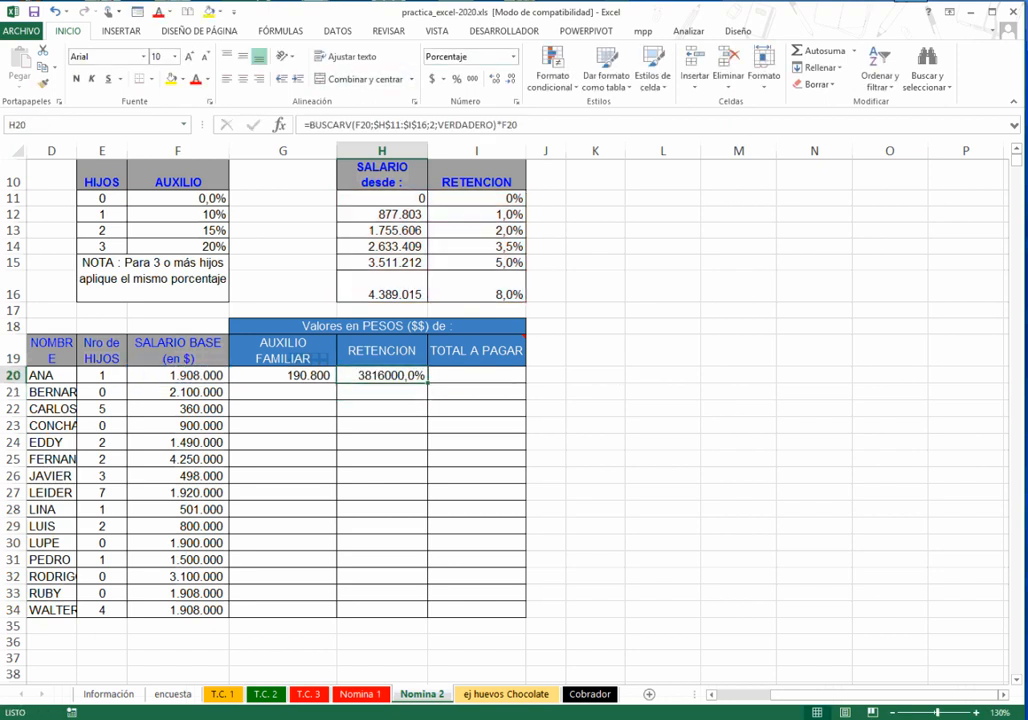
- Format the H20 retention amount with a thousands separator and no decimals
{"action": "left_click", "coordinate": [472, 79]}
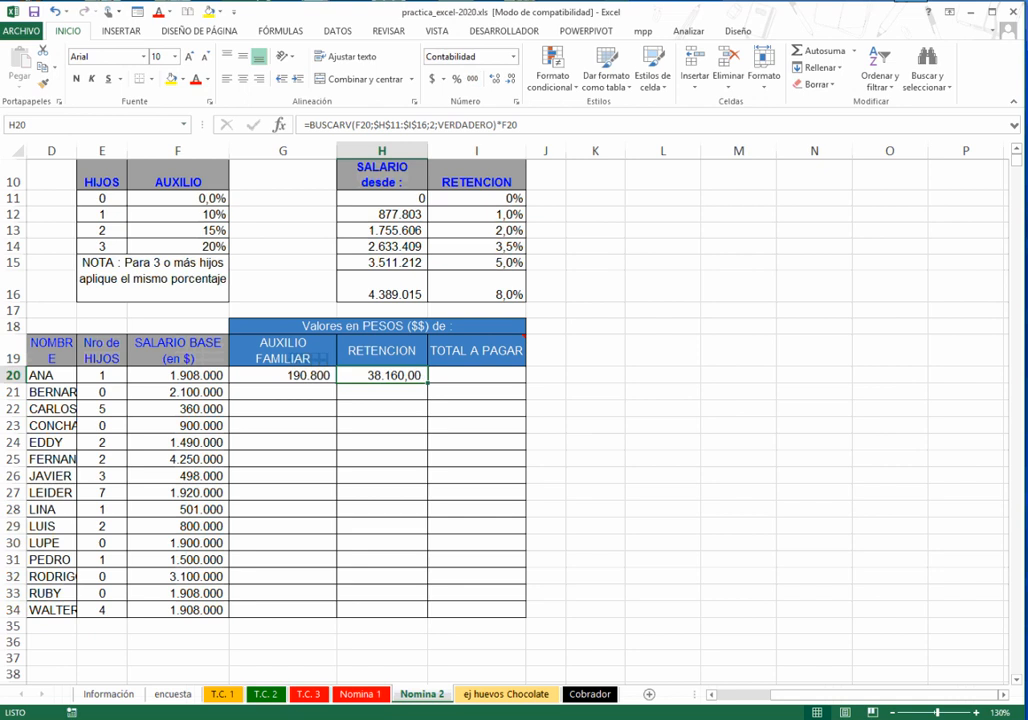
{"action": "left_click", "coordinate": [511, 79]}
{"action": "left_click", "coordinate": [511, 79]}
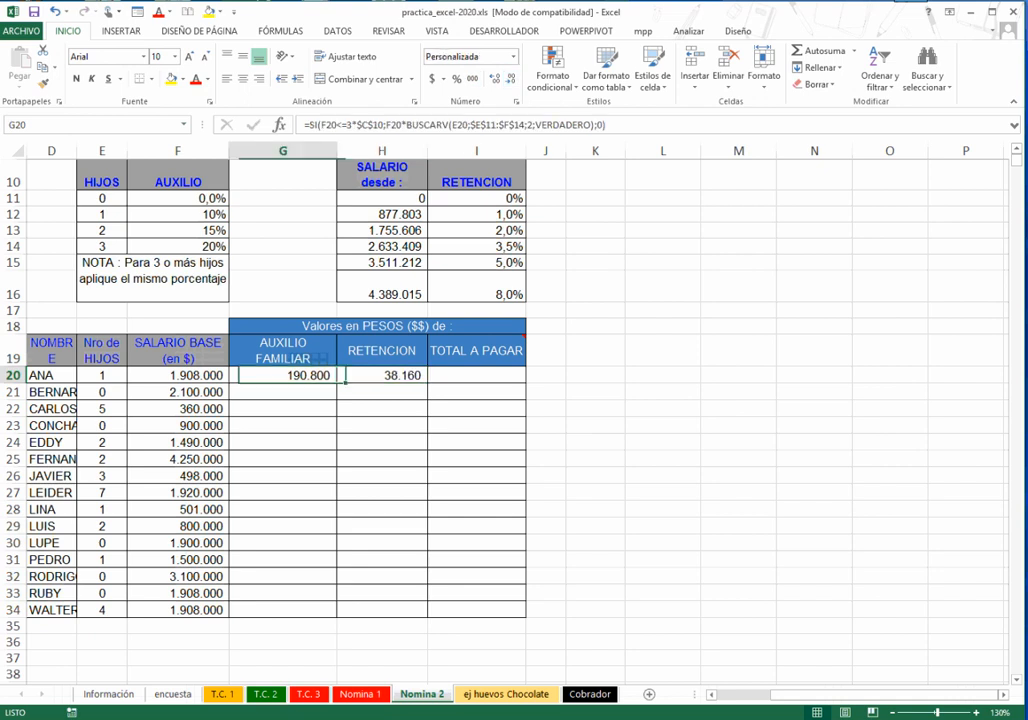
{"action": "key", "text": "Left"}
{"action": "key", "text": "Right"}
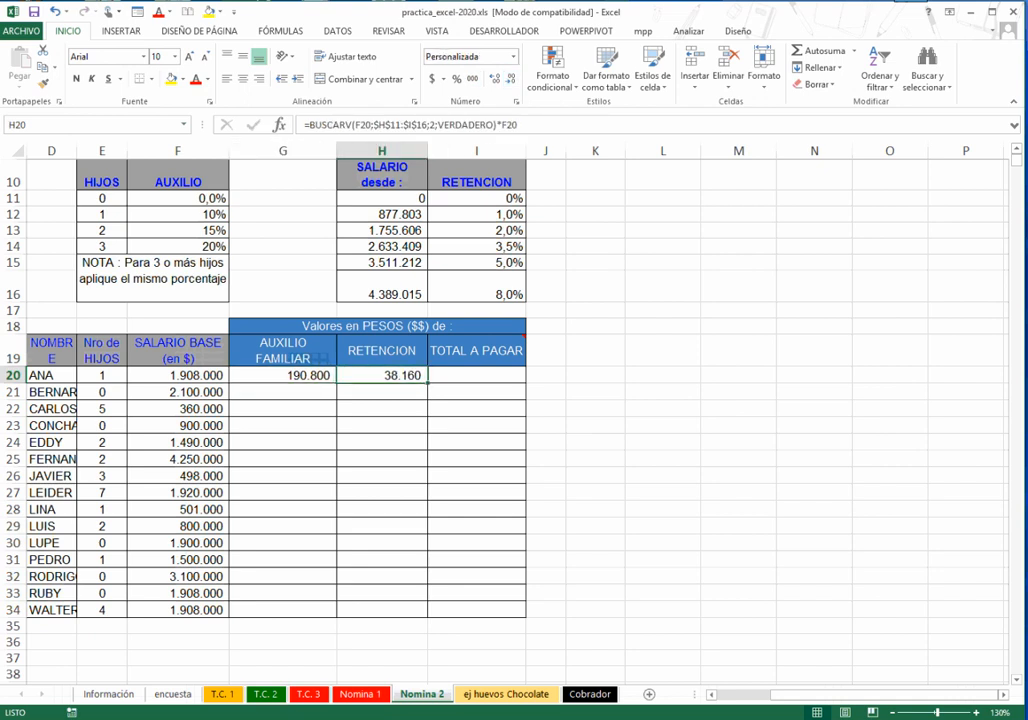
- Calculate the first TOTAL A PAGAR in I20 with the formula =F20+G20-H20
{"action": "key", "text": "Right"}
{"action": "type", "text": "="}
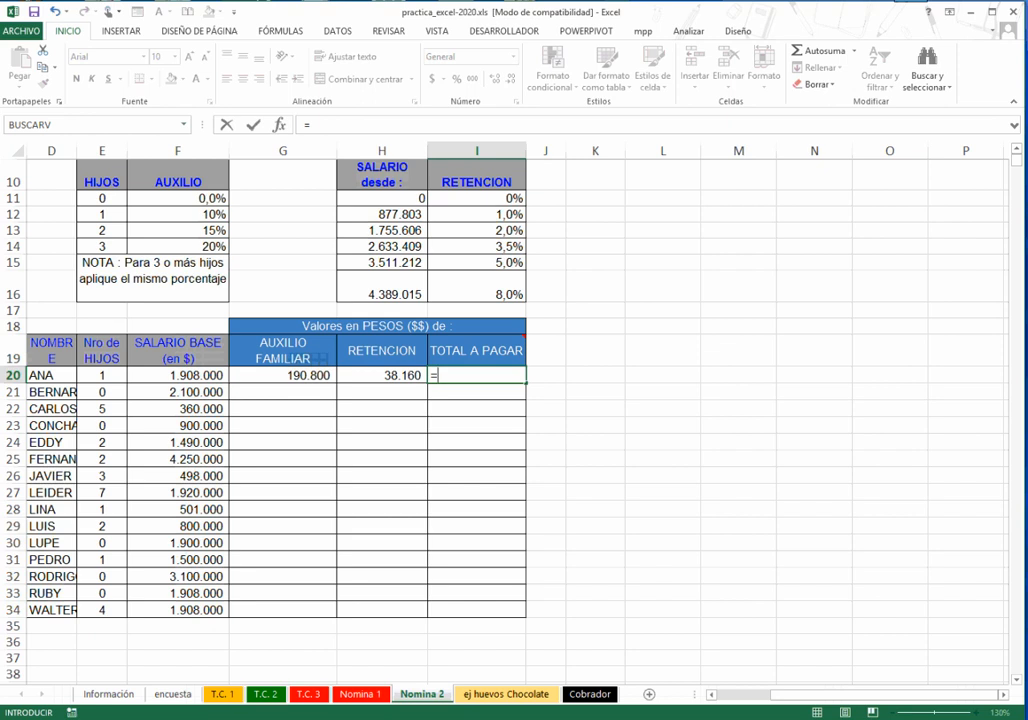
{"action": "key", "text": "Left"}
{"action": "key", "text": "Left"}
{"action": "key", "text": "Left"}
{"action": "type", "text": "+"}
{"action": "key", "text": "Left"}
{"action": "key", "text": "Left"}
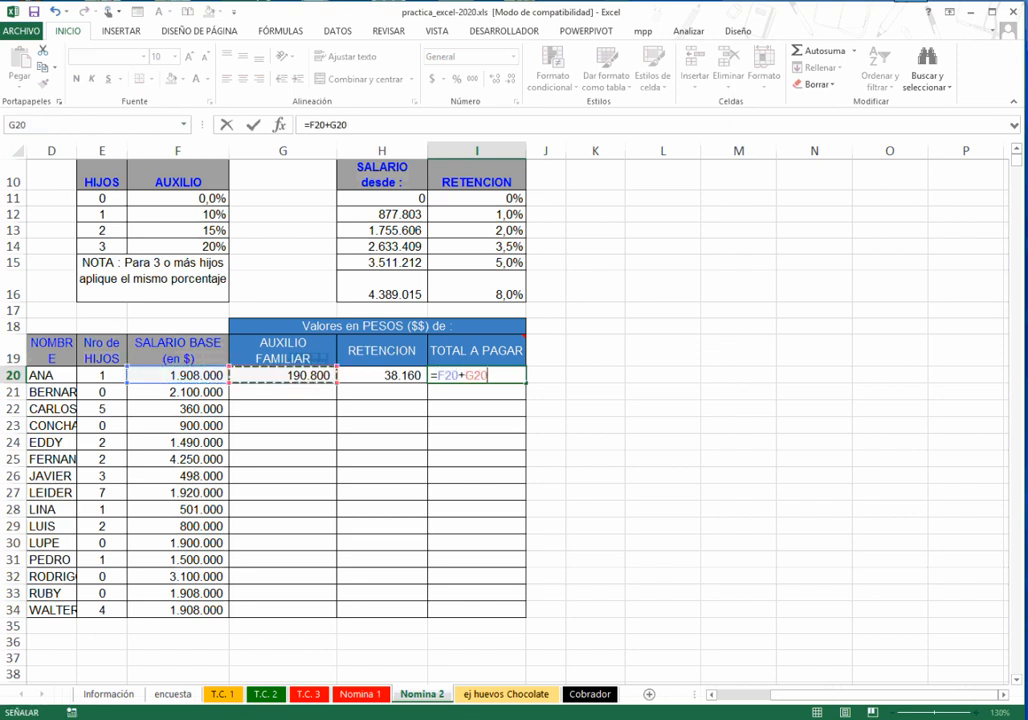
{"action": "type", "text": "-"}
{"action": "key", "text": "Left"}
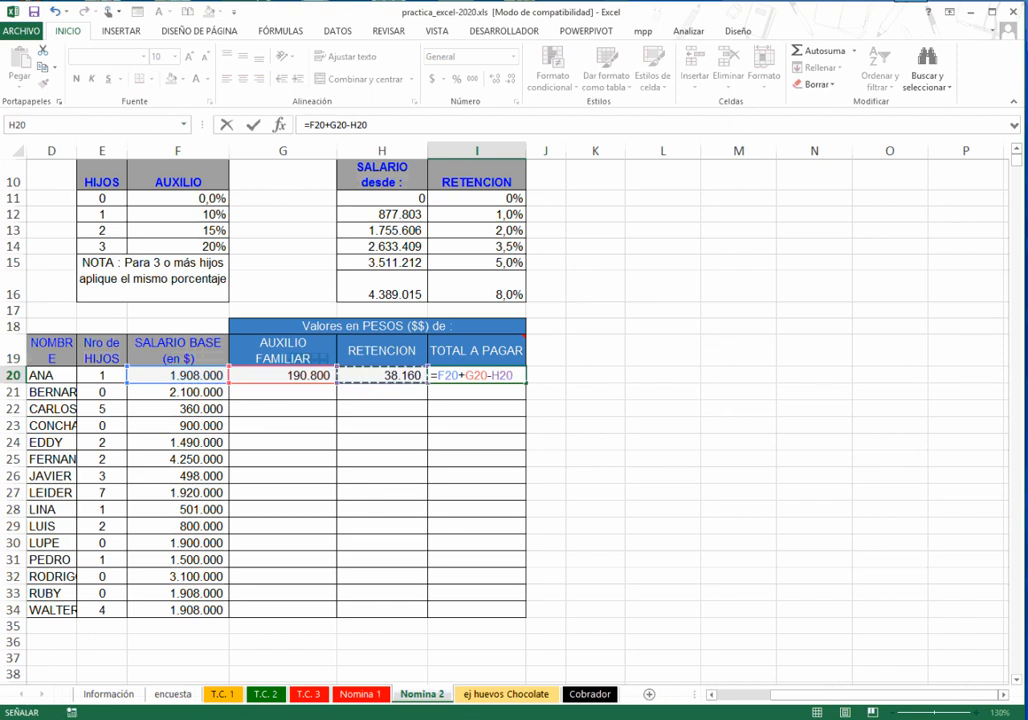
{"action": "key", "text": "Return"}
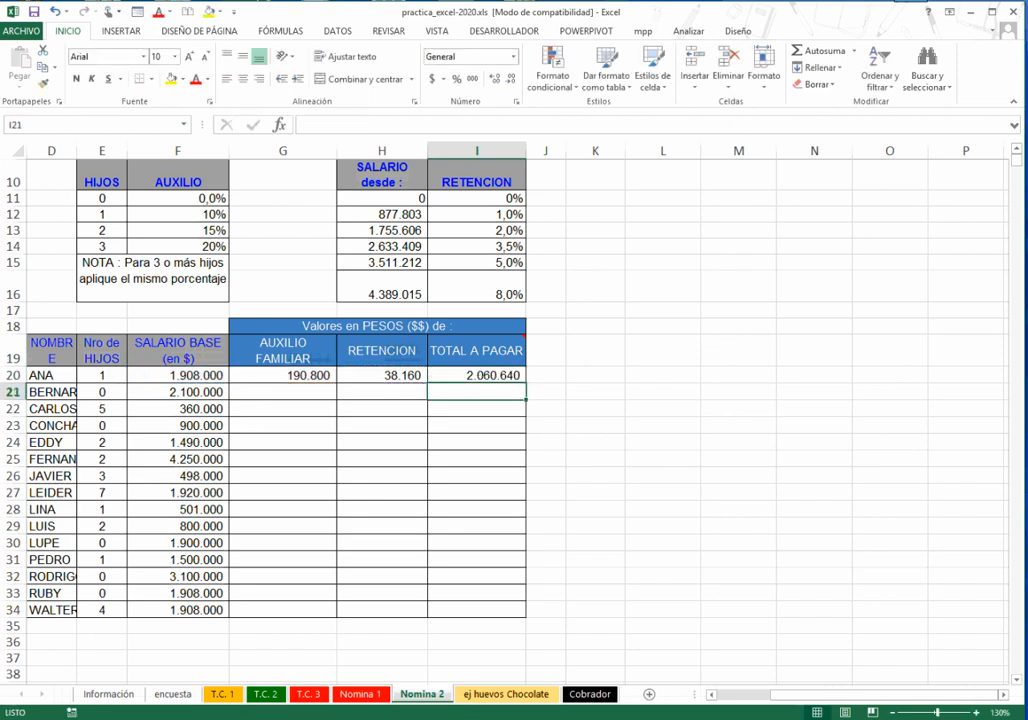
- Fill the G20:I20 formulas down through row 34 for all the employees
{"action": "left_click_drag", "start_coordinate": [283, 375], "coordinate": [524, 612]}
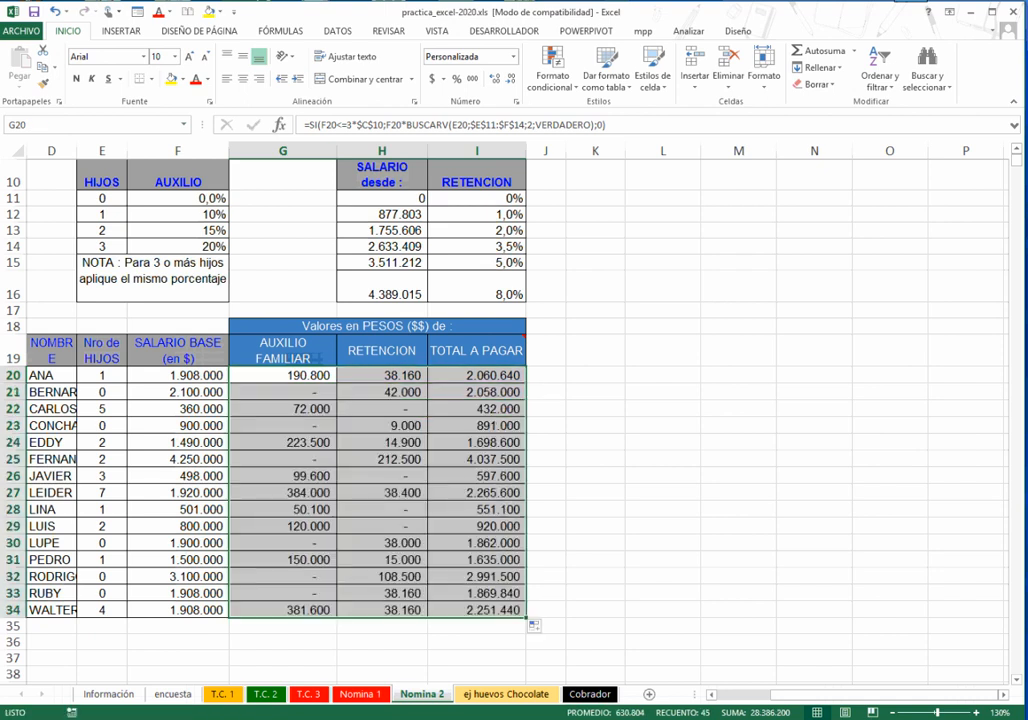
{"action": "left_click", "coordinate": [485, 610]}
{"action": "left_click", "coordinate": [662, 459]}
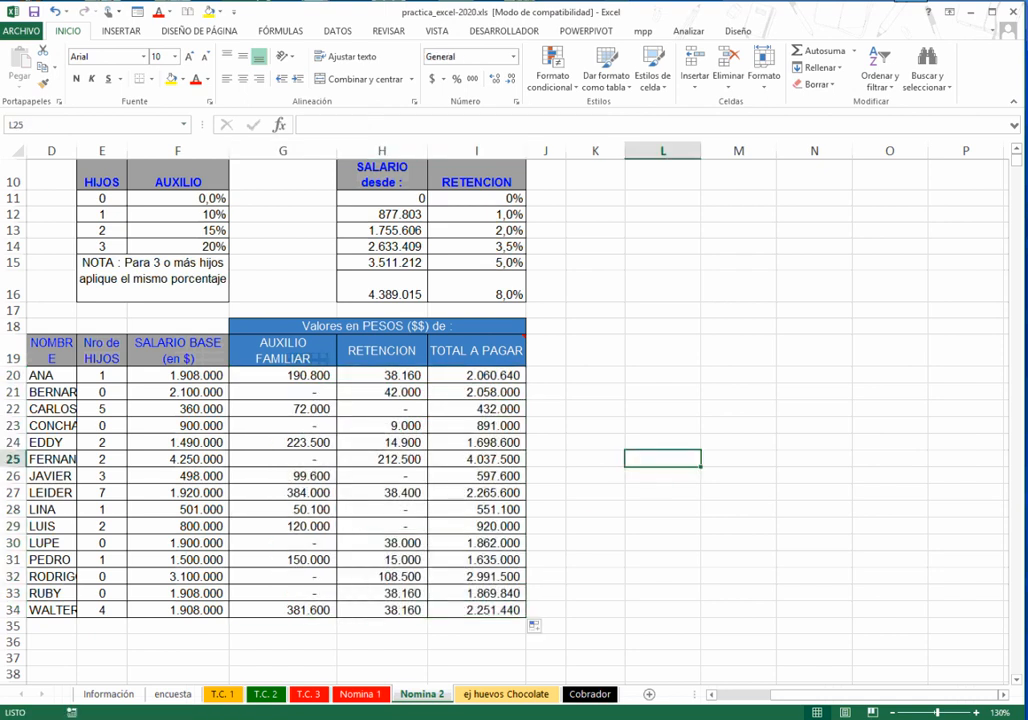
{"action": "scroll", "coordinate": [400, 400], "scroll_direction": "down", "scroll_amount": 1}
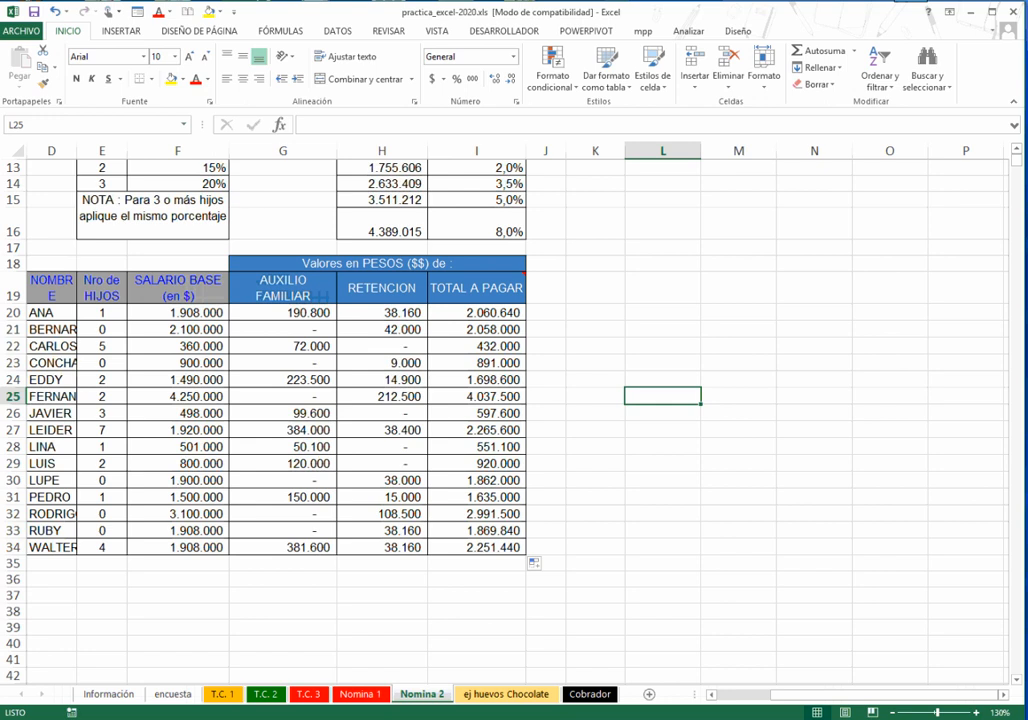
{"action": "scroll", "coordinate": [400, 400], "scroll_direction": "up", "scroll_amount": 1}
{"action": "scroll", "coordinate": [400, 400], "scroll_direction": "down", "scroll_amount": 1, "text": "ctrl"}
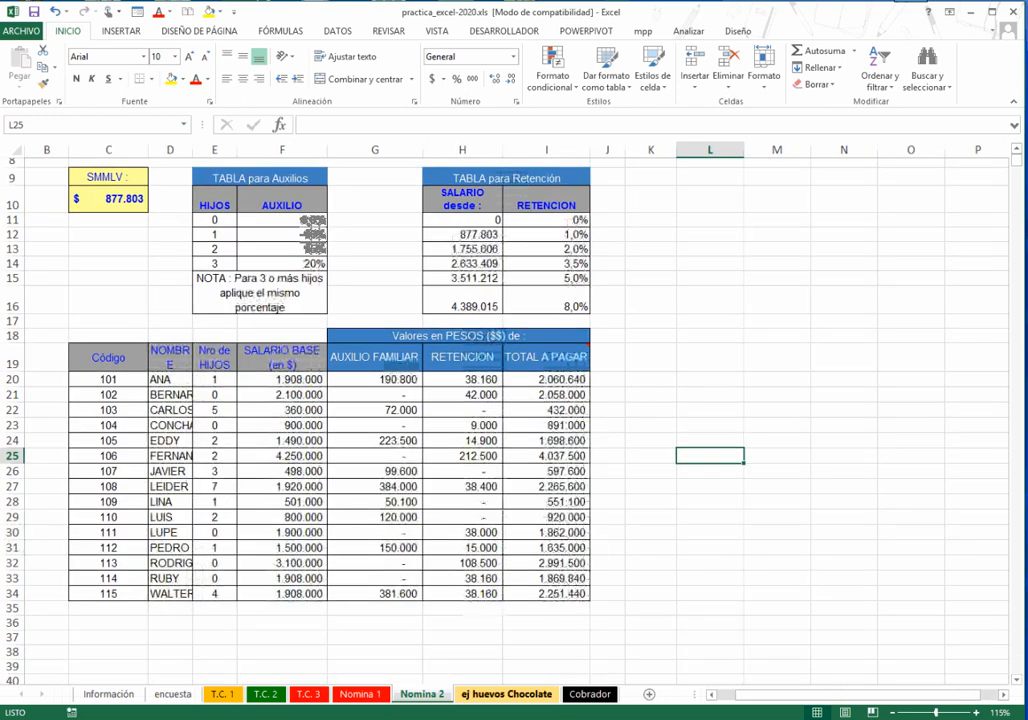
- Go to the ej huevos Chocolate sheet and look over its instructions and empty calculation table
{"action": "key", "text": "ctrl+Page_Down"}
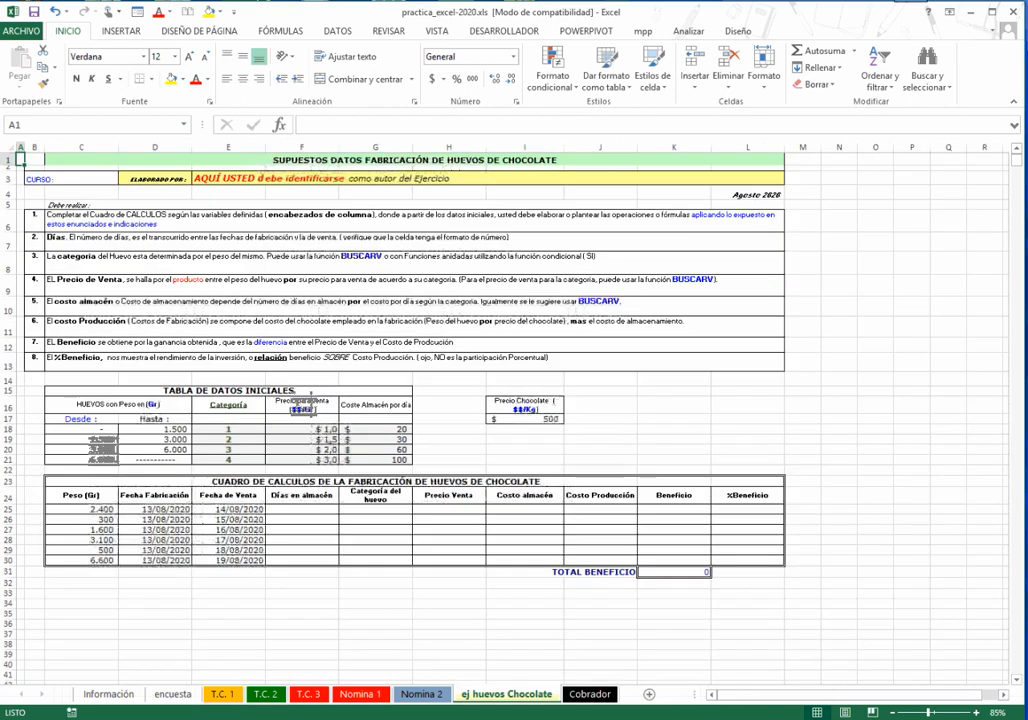
{"action": "scroll", "coordinate": [400, 400], "scroll_direction": "up", "scroll_amount": 3, "text": "ctrl"}
{"action": "scroll", "coordinate": [400, 400], "scroll_direction": "down", "scroll_amount": 1, "text": "ctrl"}
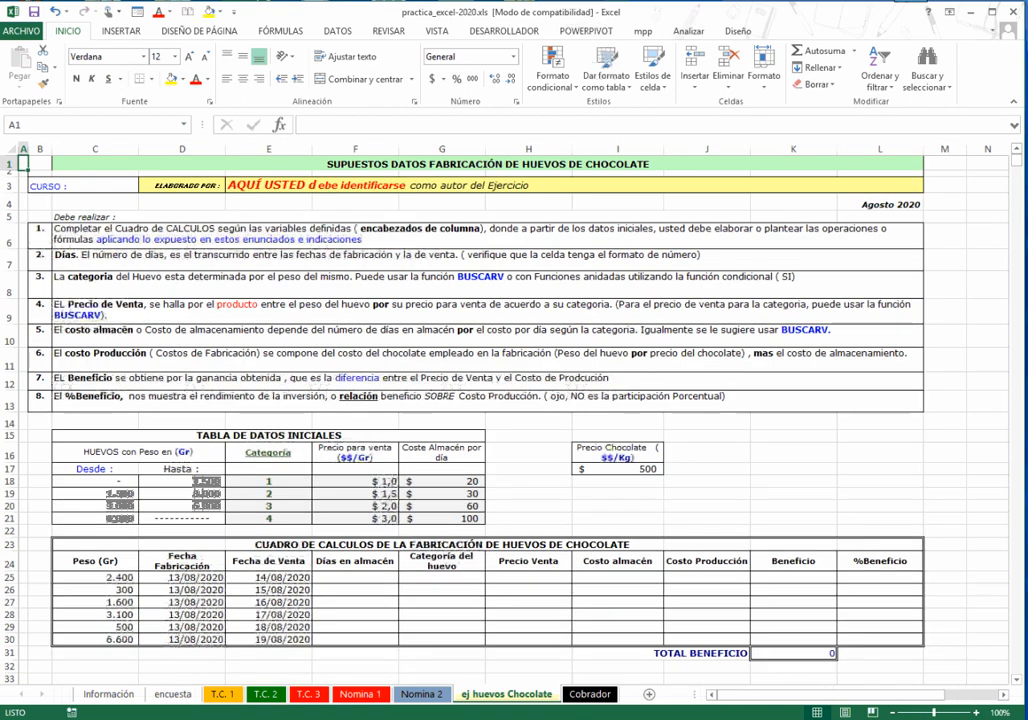
{"action": "scroll", "coordinate": [400, 400], "scroll_direction": "down", "scroll_amount": 2}
{"action": "scroll", "coordinate": [500, 400], "scroll_direction": "down", "scroll_amount": 1}
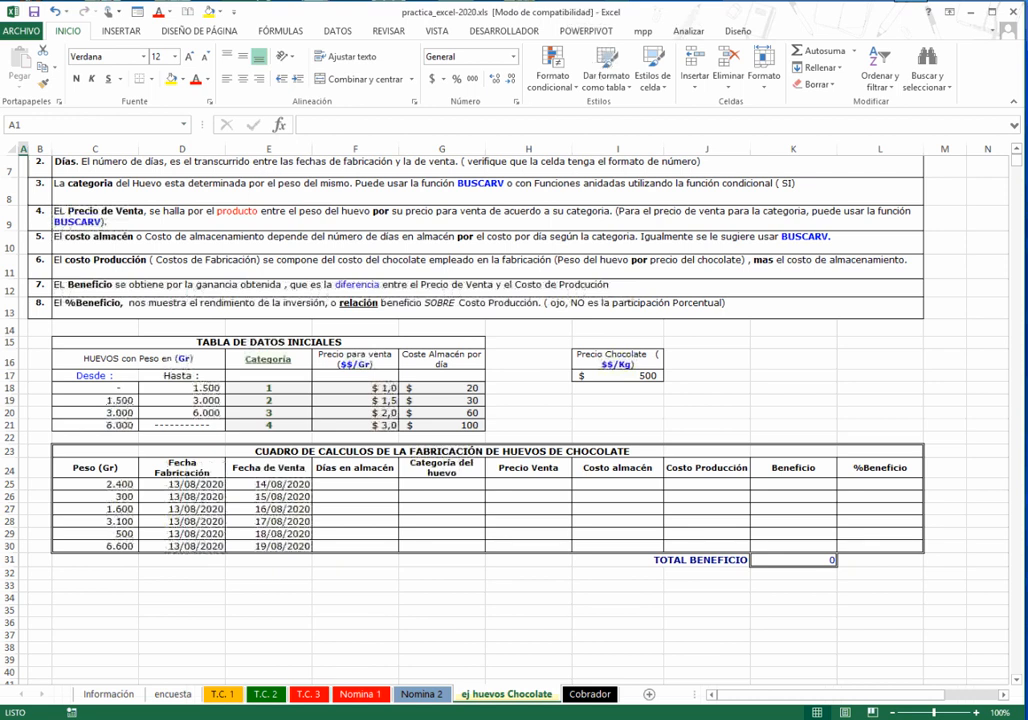
{"action": "left_click_drag", "start_coordinate": [793, 484], "coordinate": [880, 546]}
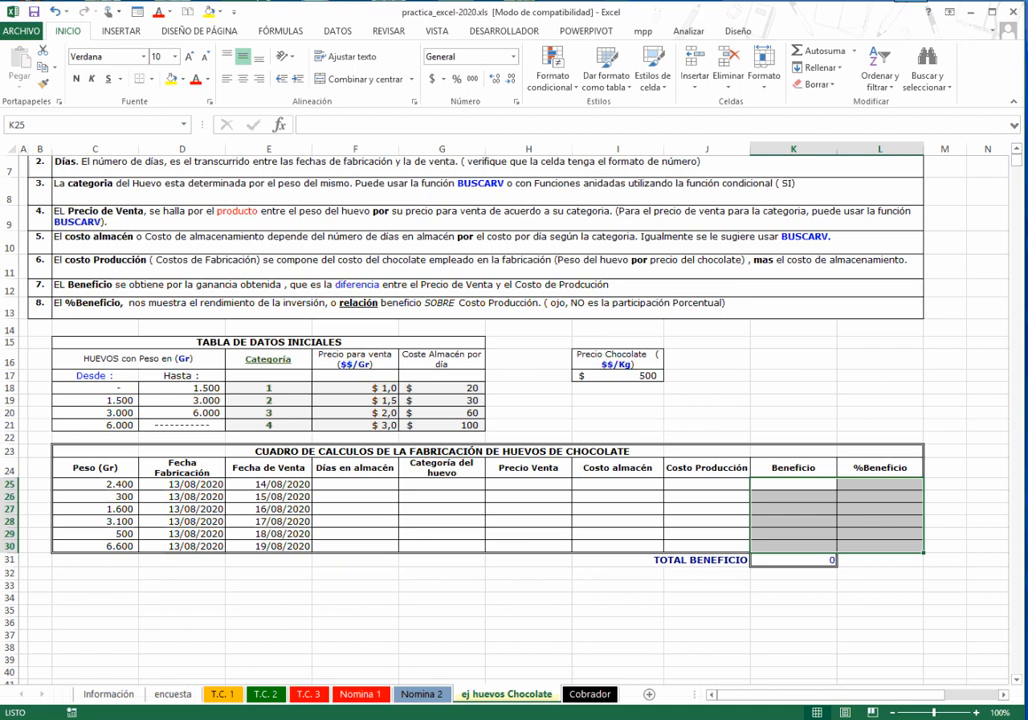
{"action": "left_click", "coordinate": [528, 497]}
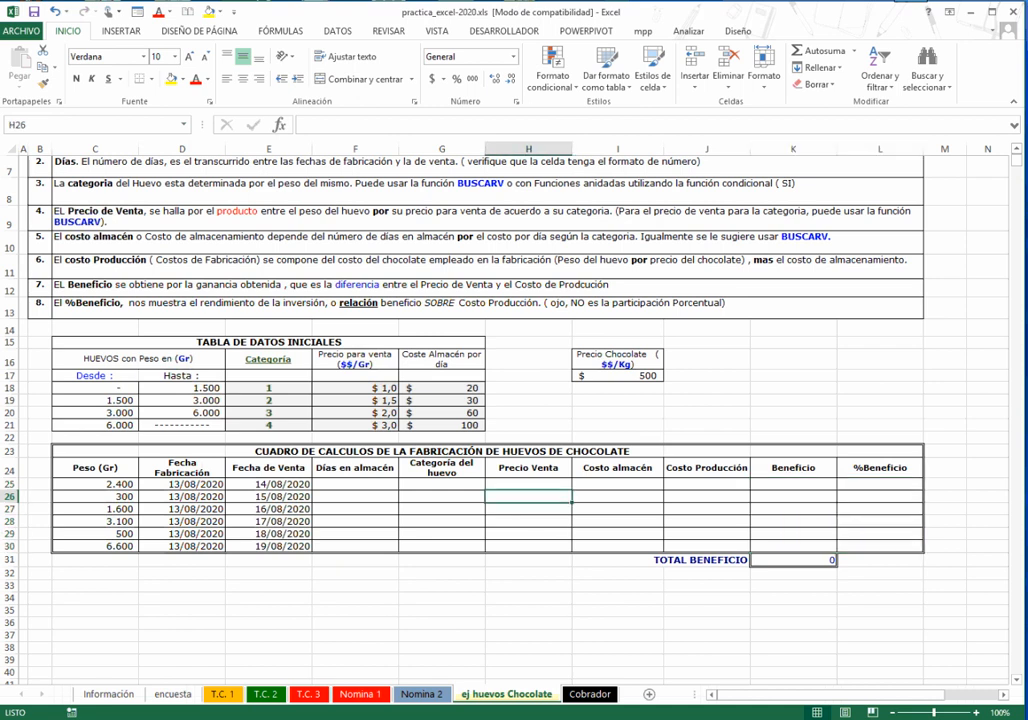
- Examine the egg weights in C25:C30, the weight ranges, categories, prices and storage costs in TABLA DE DATOS INICIALES, and the chocolate price in I17
{"action": "scroll", "coordinate": [528, 497], "scroll_direction": "up", "scroll_amount": 1}
{"action": "left_click", "coordinate": [278, 443]}
{"action": "key", "text": "Left"}
{"action": "key", "text": "Left"}
{"action": "key", "text": "Left"}
{"action": "key", "text": "Left"}
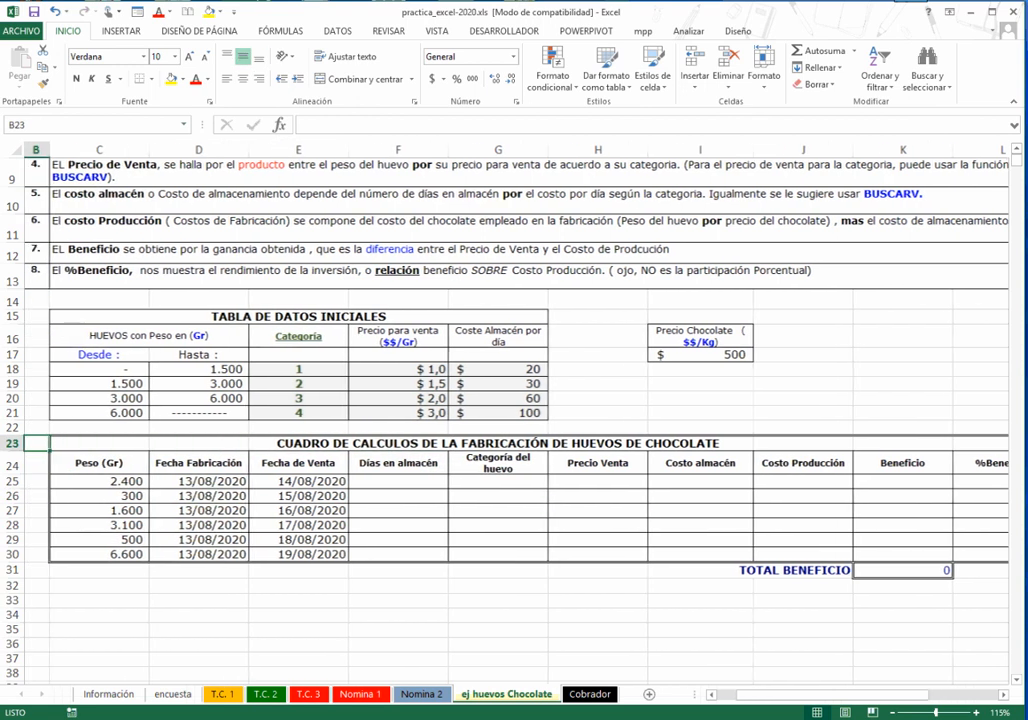
{"action": "left_click_drag", "start_coordinate": [101, 481], "coordinate": [101, 555]}
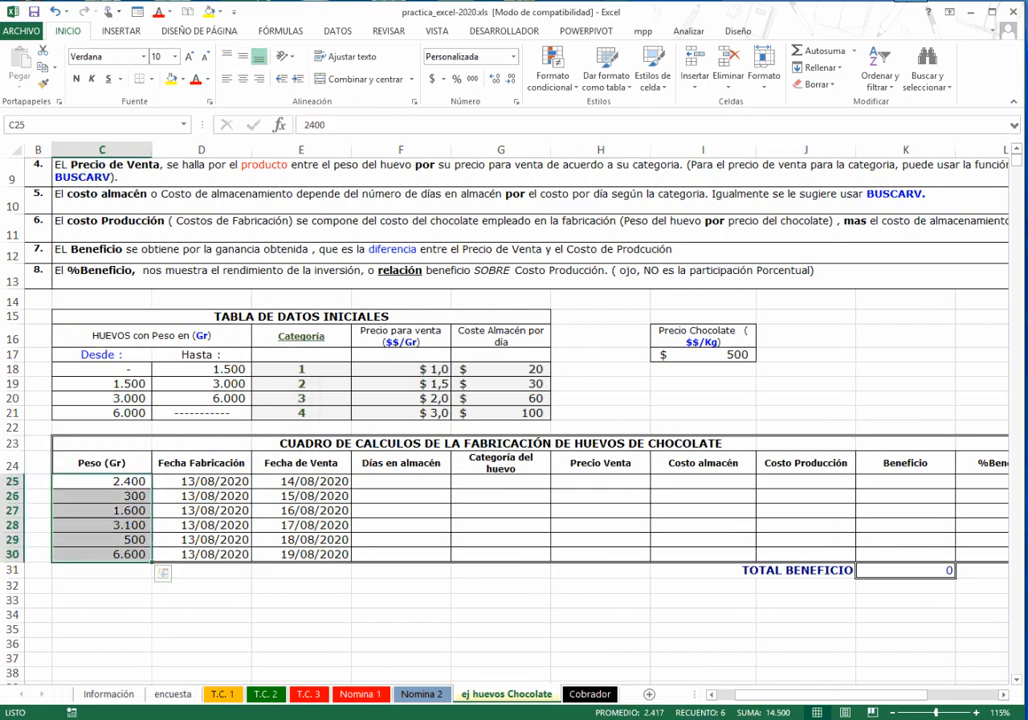
{"action": "left_click_drag", "start_coordinate": [101, 369], "coordinate": [300, 412]}
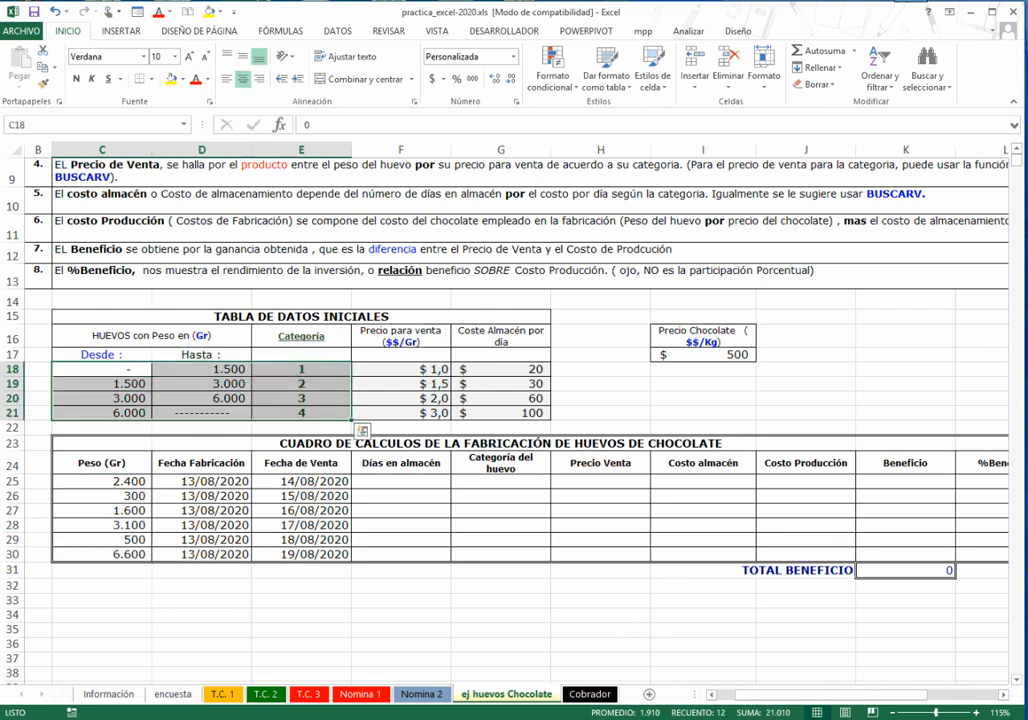
{"action": "left_click", "coordinate": [201, 369]}
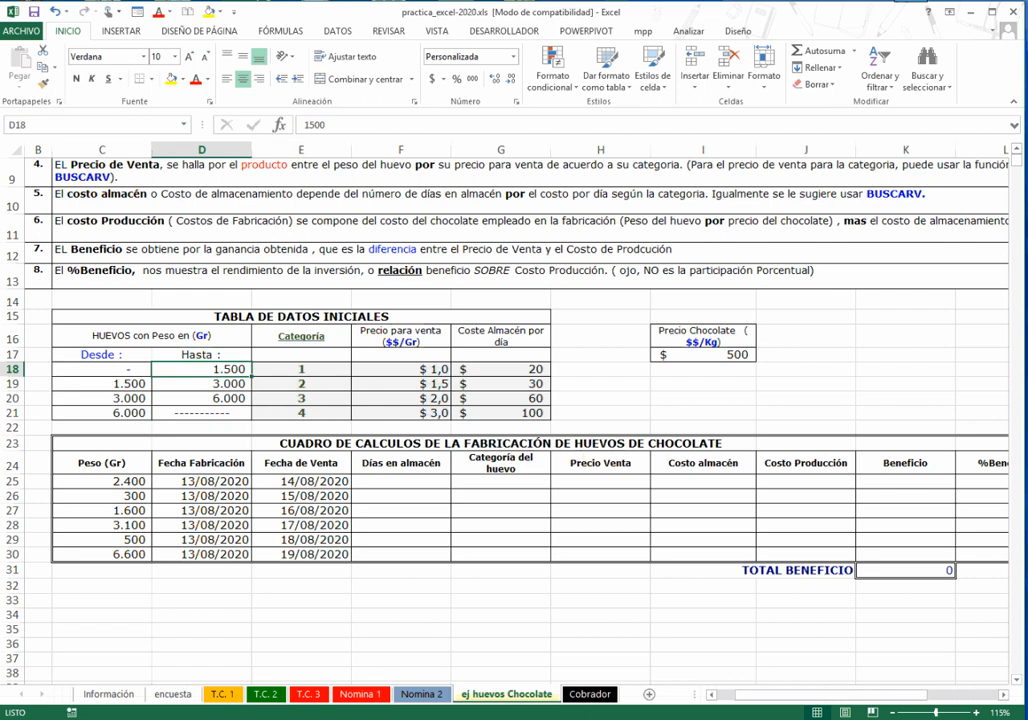
{"action": "left_click_drag", "start_coordinate": [300, 369], "coordinate": [500, 412]}
{"action": "left_click", "coordinate": [301, 369]}
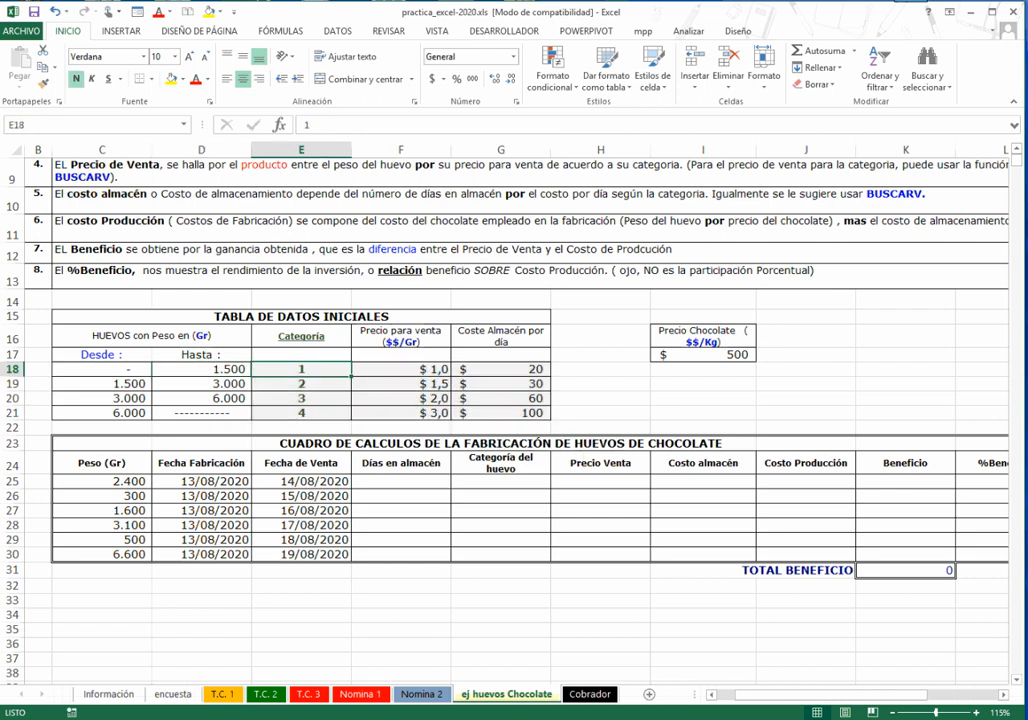
{"action": "left_click", "coordinate": [301, 384]}
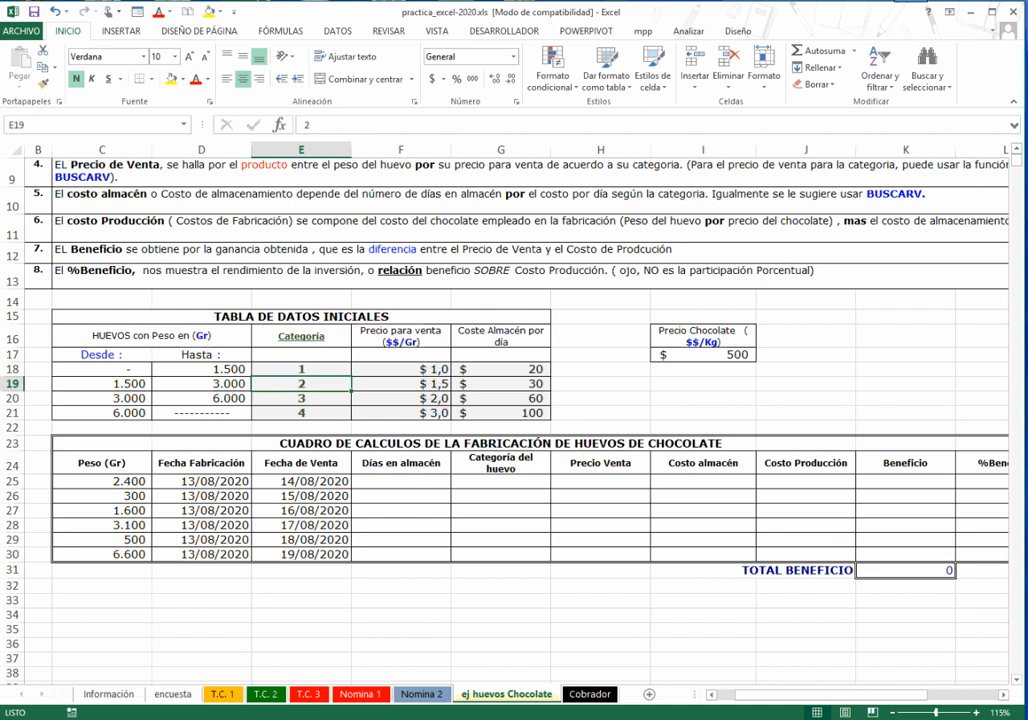
{"action": "left_click_drag", "start_coordinate": [100, 369], "coordinate": [300, 413]}
{"action": "left_click", "coordinate": [340, 372]}
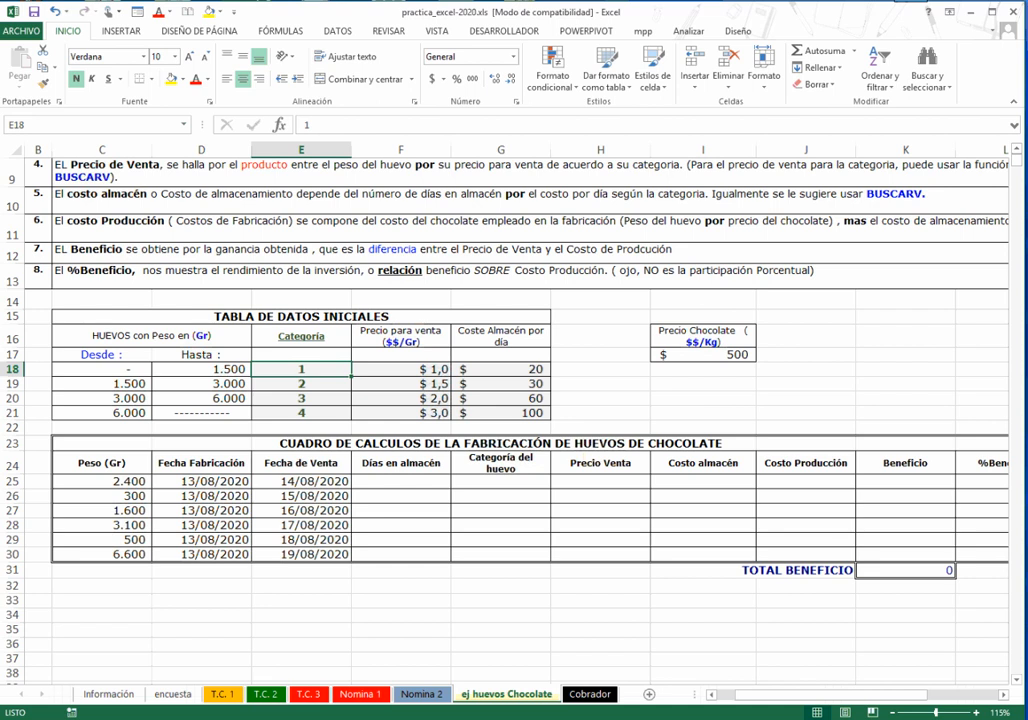
{"action": "left_click", "coordinate": [703, 355]}
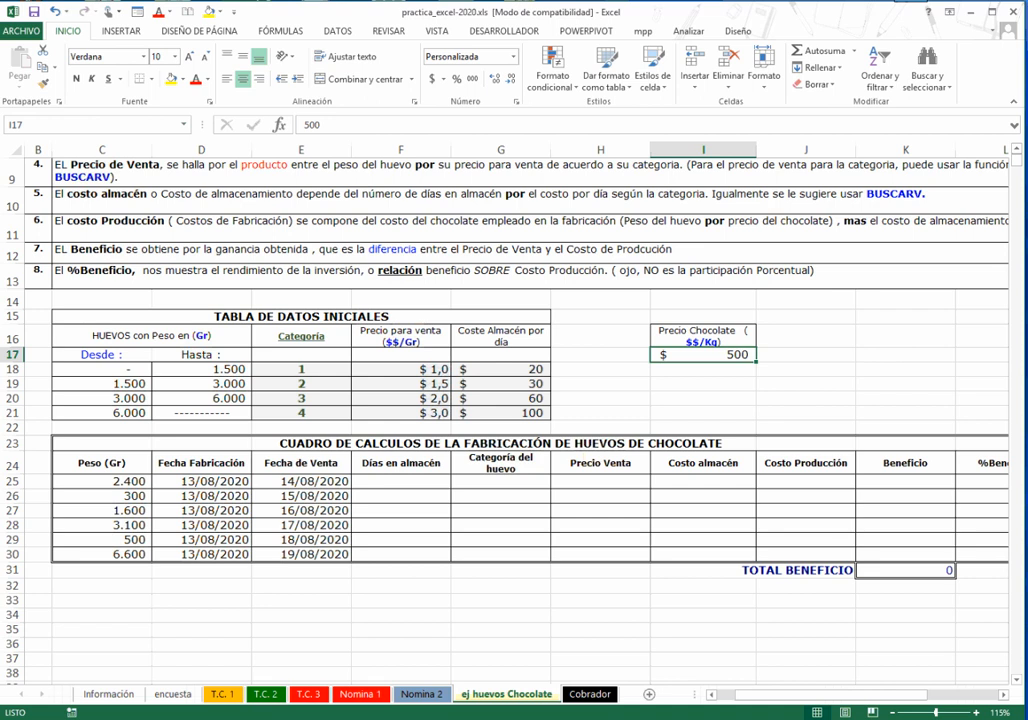
- Examine the manufacturing dates in D25:D30, the sale dates in E25:E30, and the instructions for the Días en almacén column starting at F25
{"action": "left_click", "coordinate": [202, 482]}
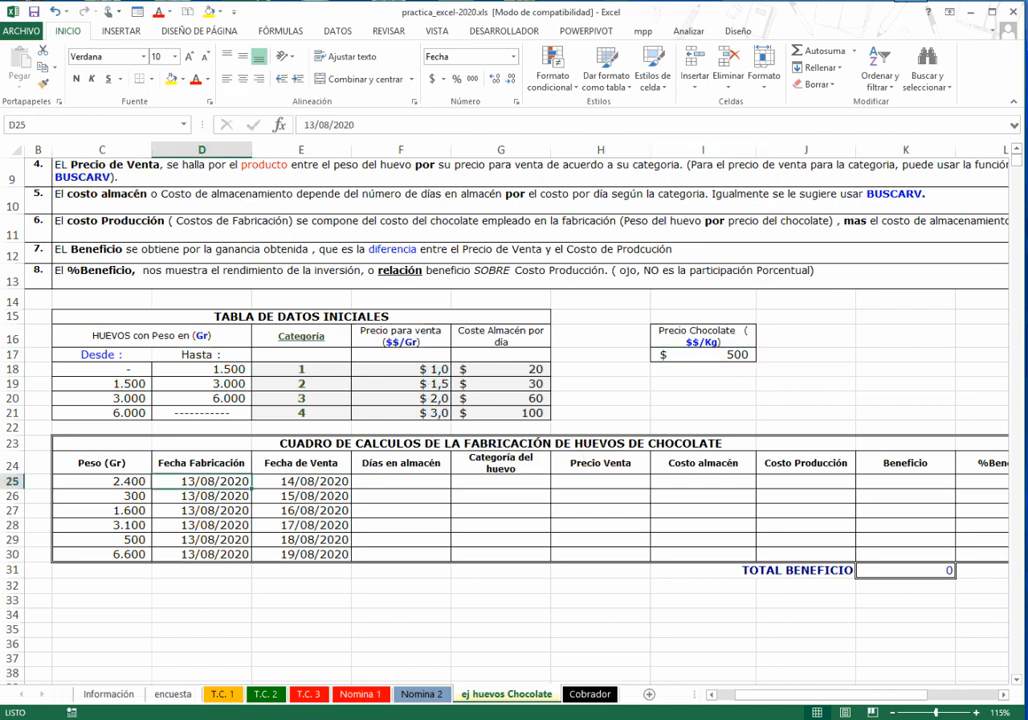
{"action": "key", "text": "Down"}
{"action": "key", "text": "Down"}
{"action": "key", "text": "Down"}
{"action": "key", "text": "Down"}
{"action": "left_click_drag", "start_coordinate": [202, 482], "coordinate": [202, 555]}
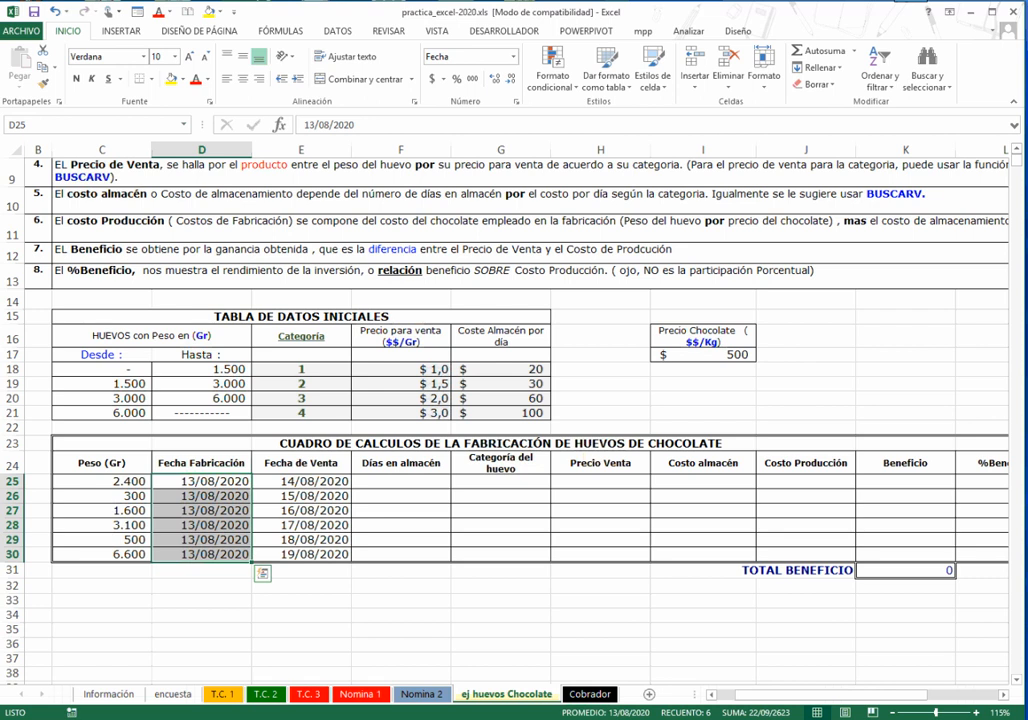
{"action": "left_click_drag", "start_coordinate": [300, 481], "coordinate": [300, 554]}
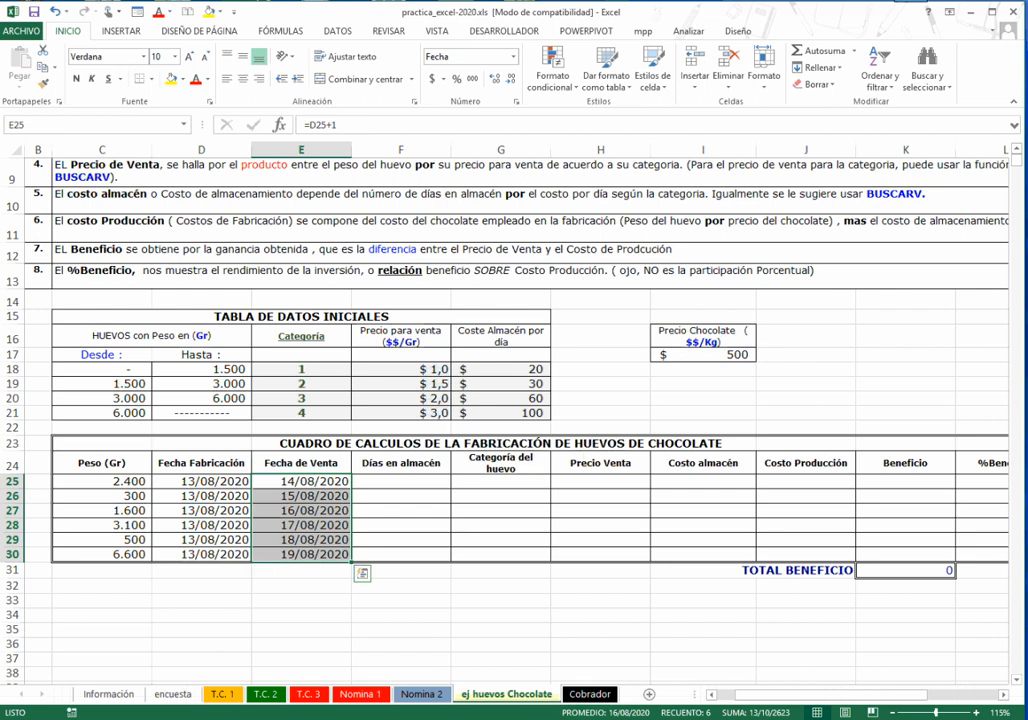
{"action": "left_click", "coordinate": [401, 482]}
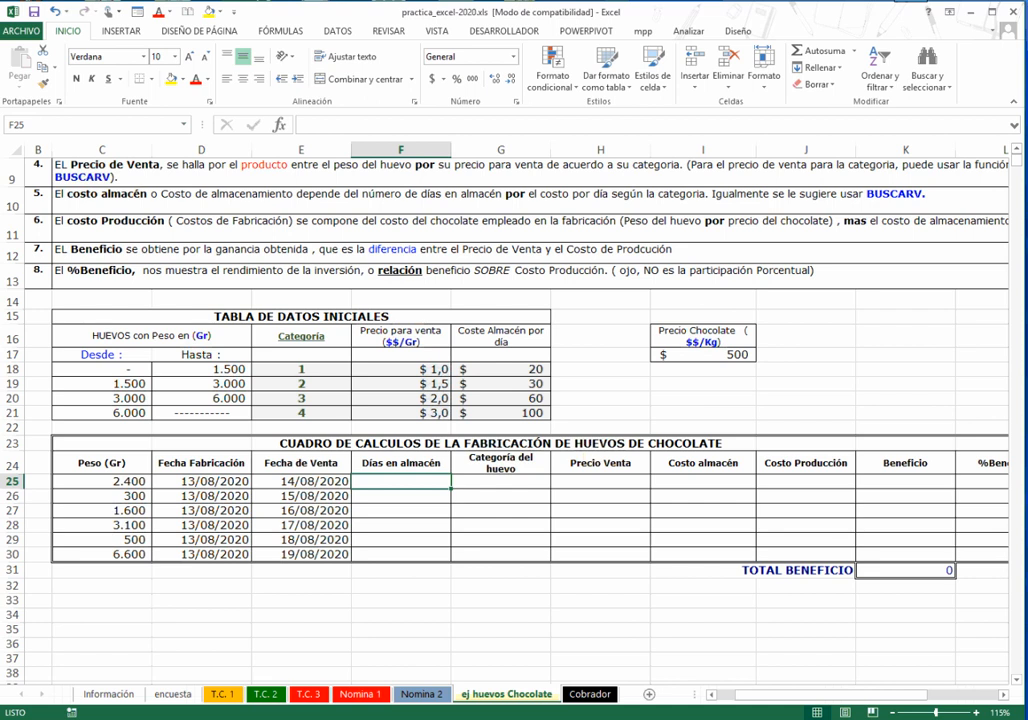
{"action": "scroll", "coordinate": [500, 400], "scroll_direction": "up", "scroll_amount": 2}
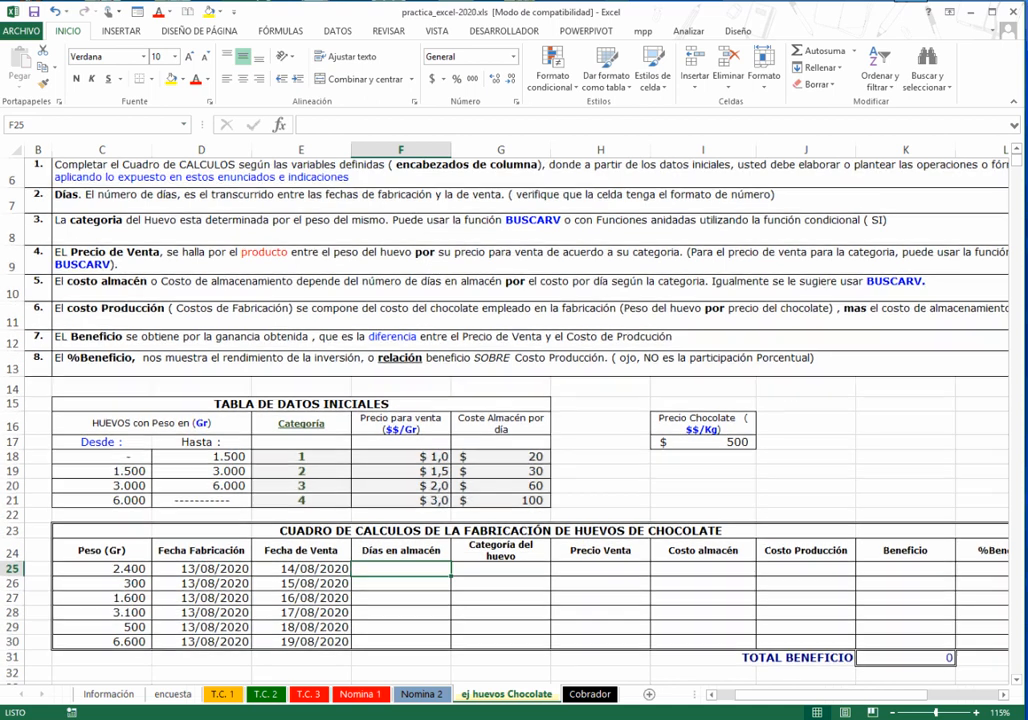
{"action": "scroll", "coordinate": [500, 400], "scroll_direction": "down", "scroll_amount": 1, "text": "ctrl"}
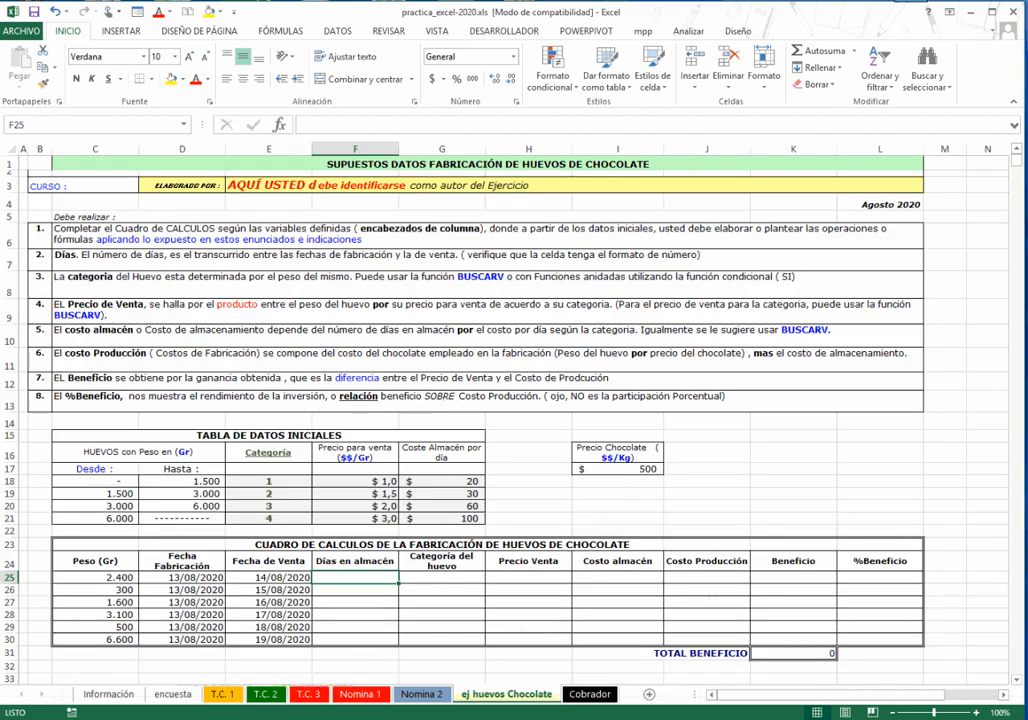
- Calculate Días en almacén in F25 with =E25-D25 and fill the formula down through F30
{"action": "left_click", "coordinate": [487, 259]}
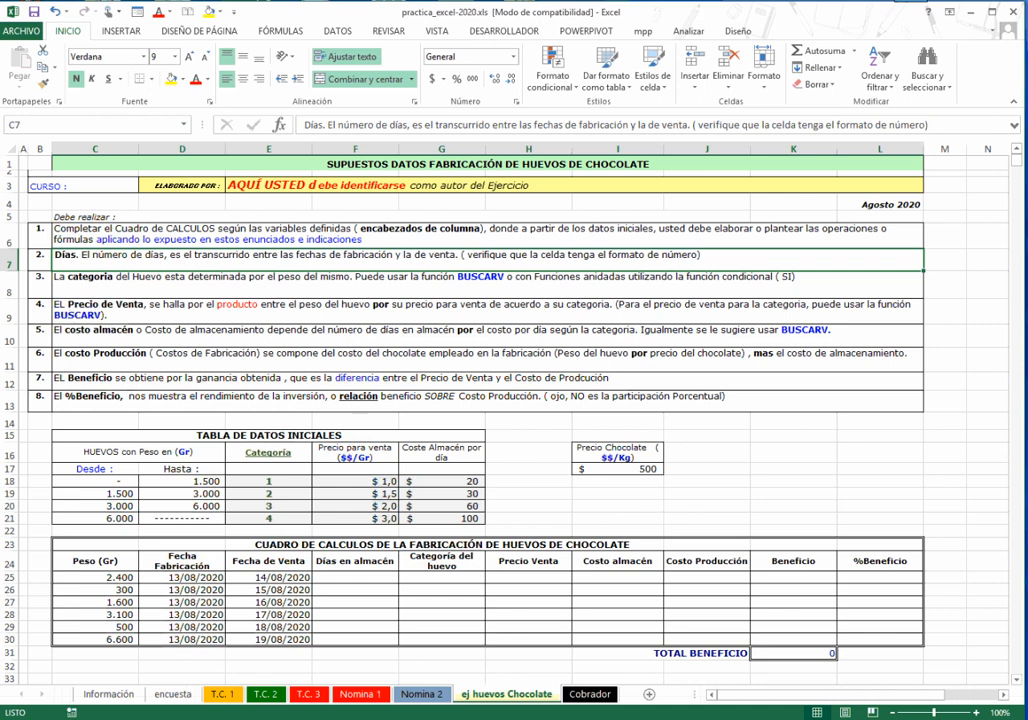
{"action": "scroll", "coordinate": [500, 400], "scroll_direction": "up", "scroll_amount": 1, "text": "ctrl"}
{"action": "scroll", "coordinate": [500, 400], "scroll_direction": "down", "scroll_amount": 2}
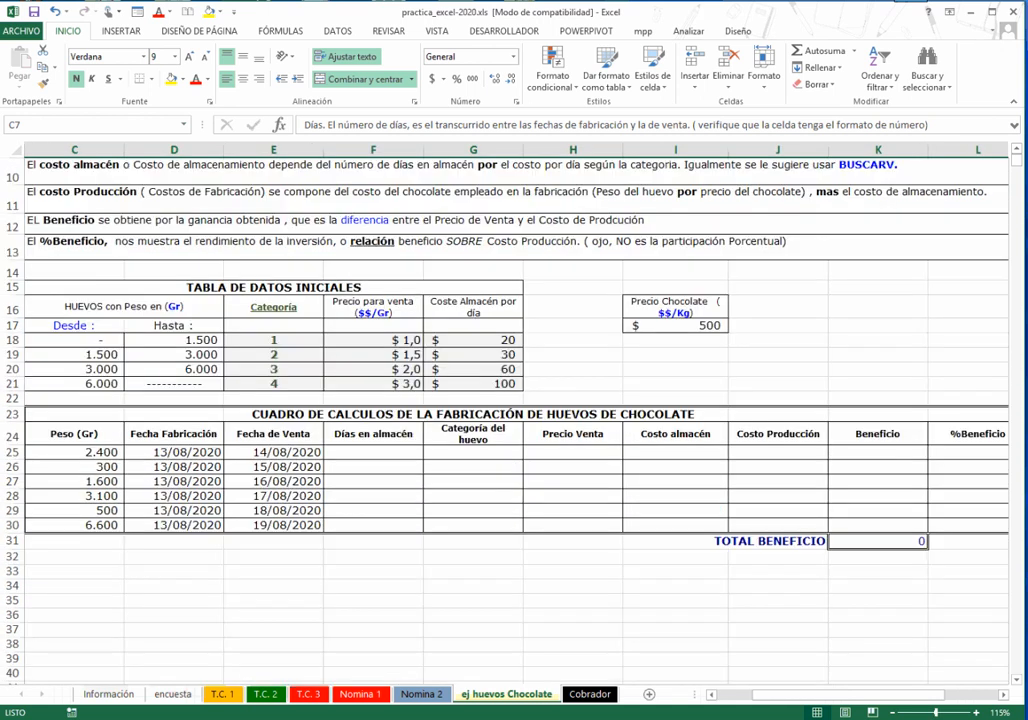
{"action": "left_click", "coordinate": [373, 452]}
{"action": "type", "text": "="}
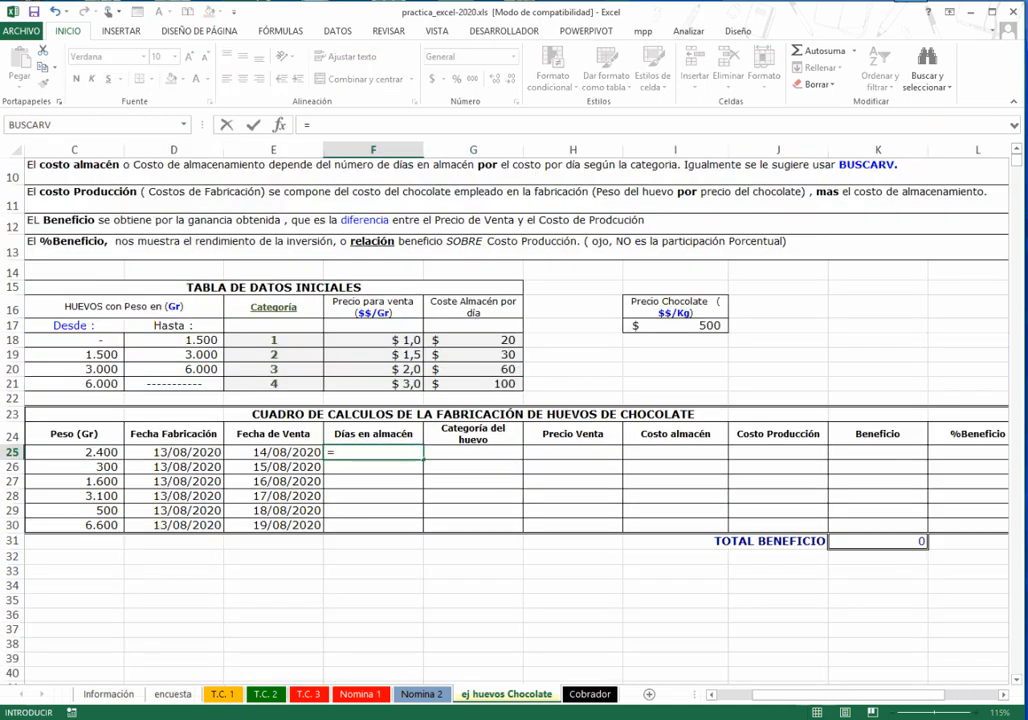
{"action": "left_click", "coordinate": [273, 452]}
{"action": "type", "text": "-"}
{"action": "key", "text": "Left"}
{"action": "key", "text": "Left"}
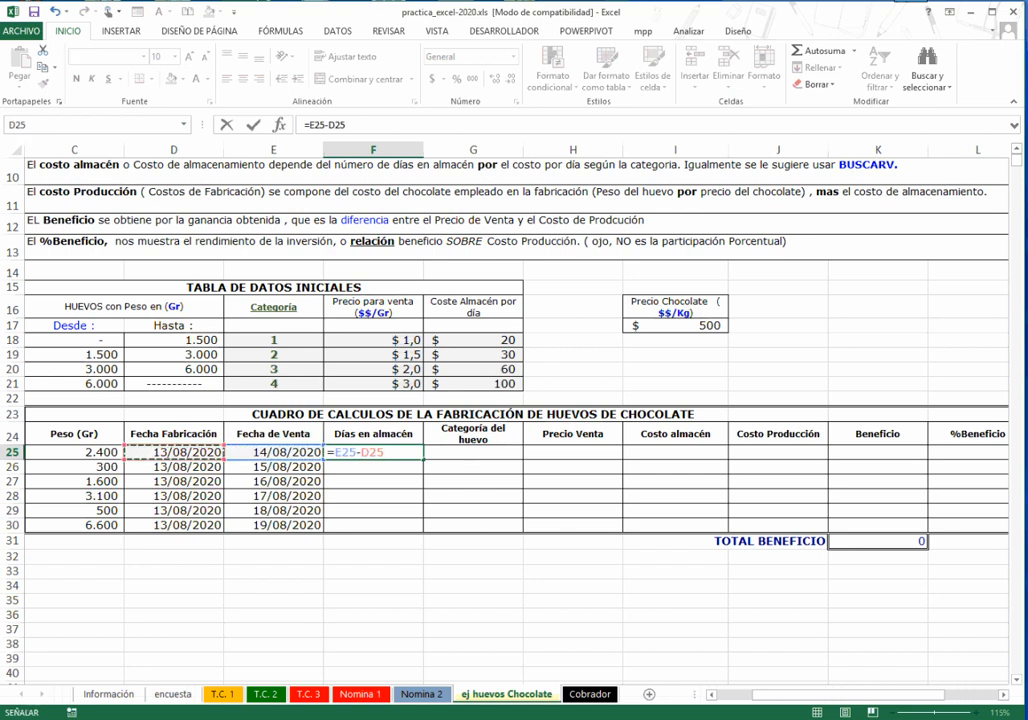
{"action": "key", "text": "Return"}
{"action": "key", "text": "Up"}
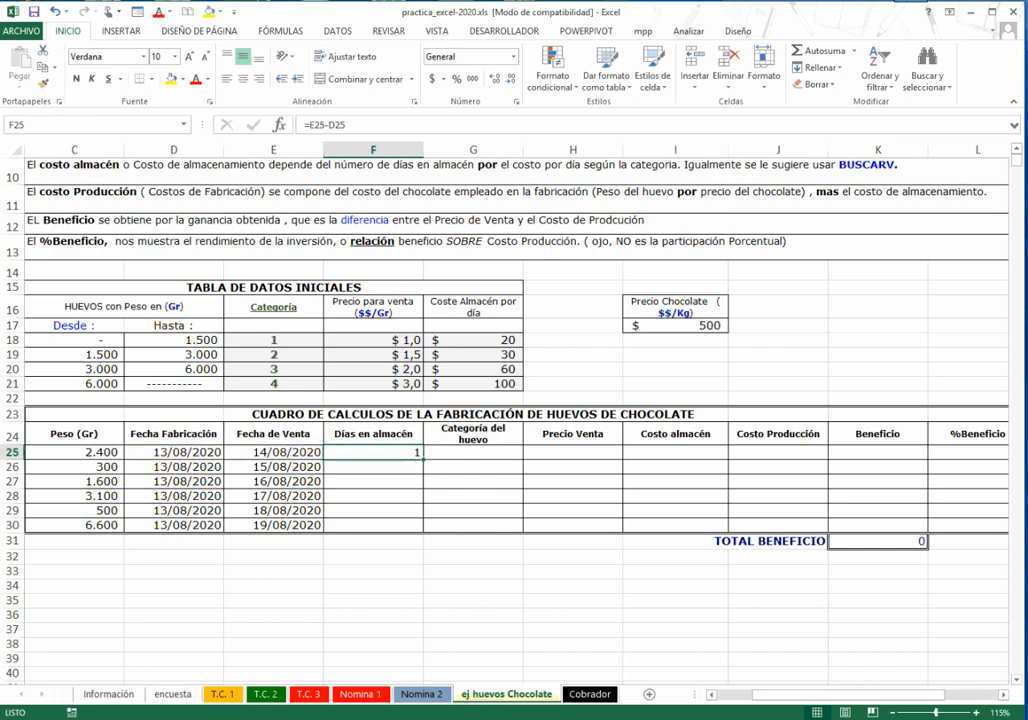
{"action": "left_click_drag", "start_coordinate": [423, 460], "coordinate": [423, 526]}
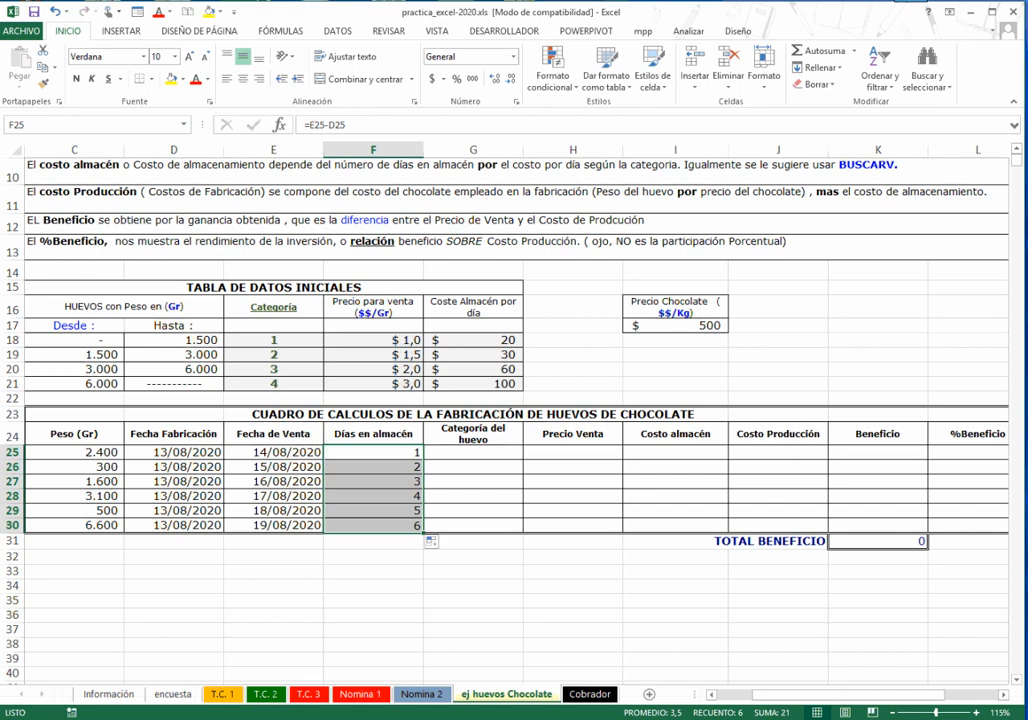
- Enter the number 1 in cell E34 below the calculation table
{"action": "left_click", "coordinate": [273, 572]}
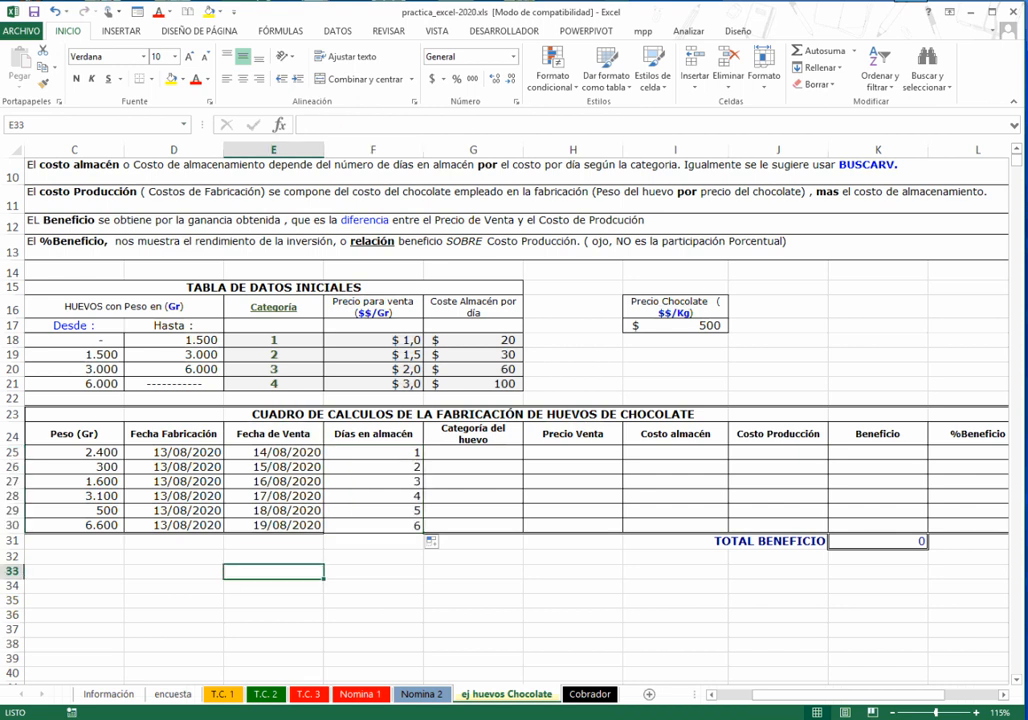
{"action": "key", "text": "Down"}
{"action": "type", "text": "1"}
{"action": "key", "text": "Return"}
{"action": "left_click", "coordinate": [273, 587]}
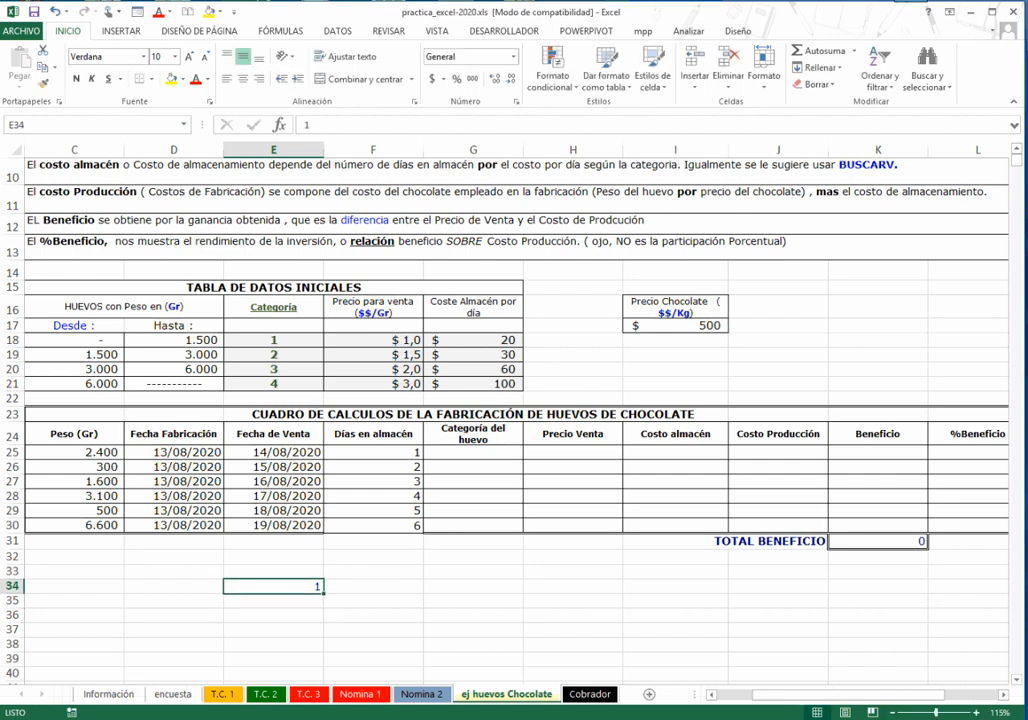
- Format E34 as Fecha larga and widen column E enough for the full date to fit
{"action": "left_click", "coordinate": [513, 57]}
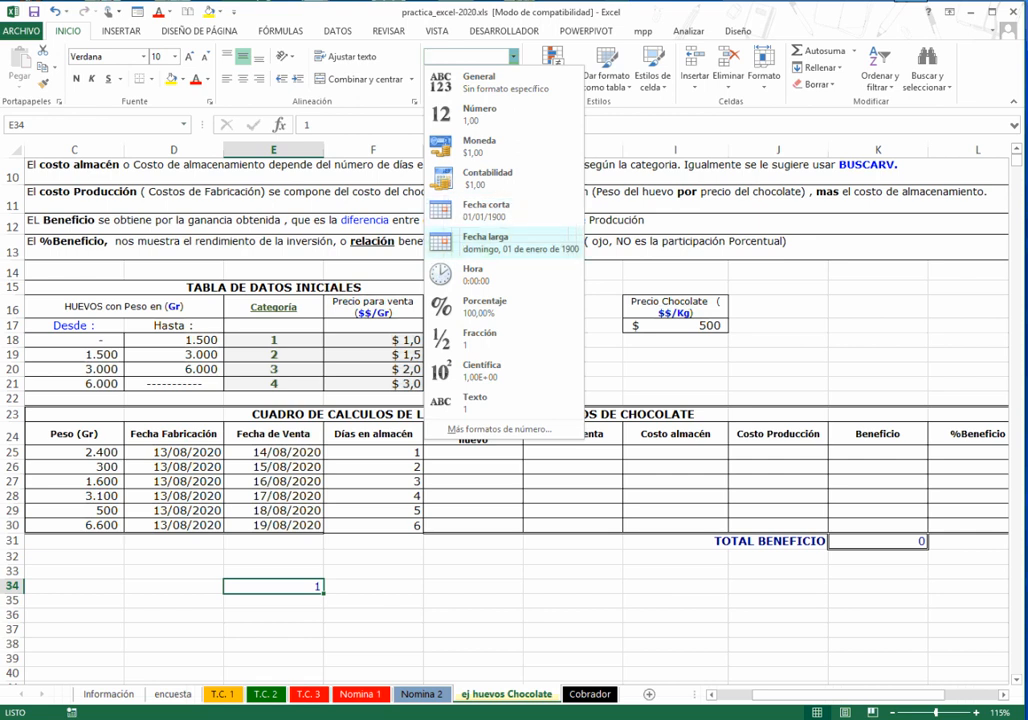
{"action": "left_click", "coordinate": [490, 242]}
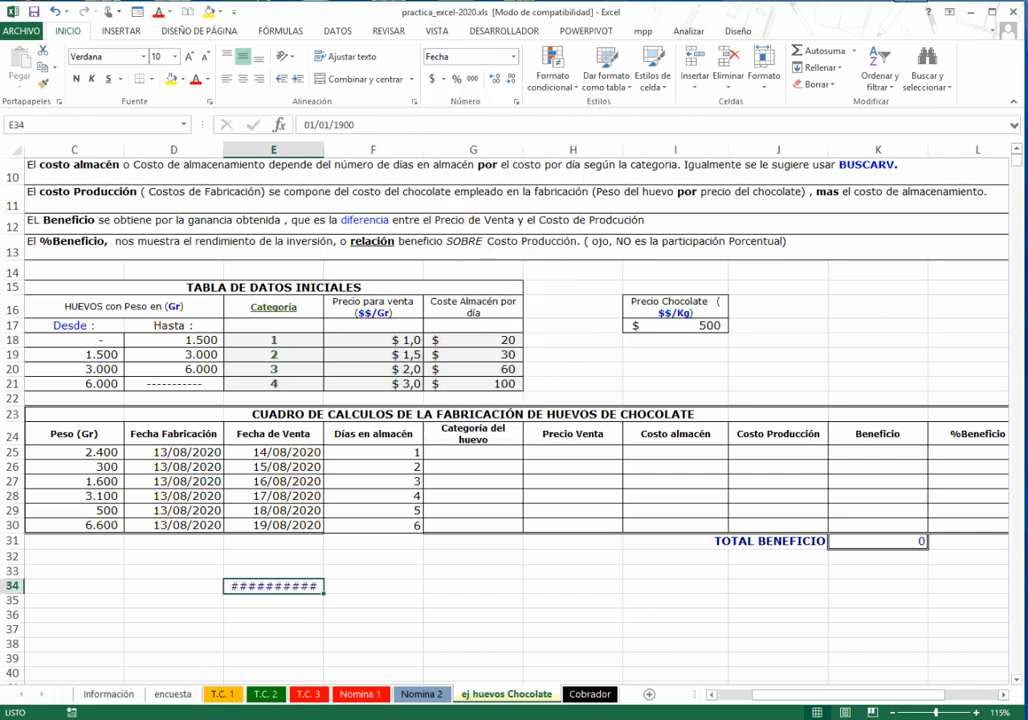
{"action": "double_click", "coordinate": [323, 150]}
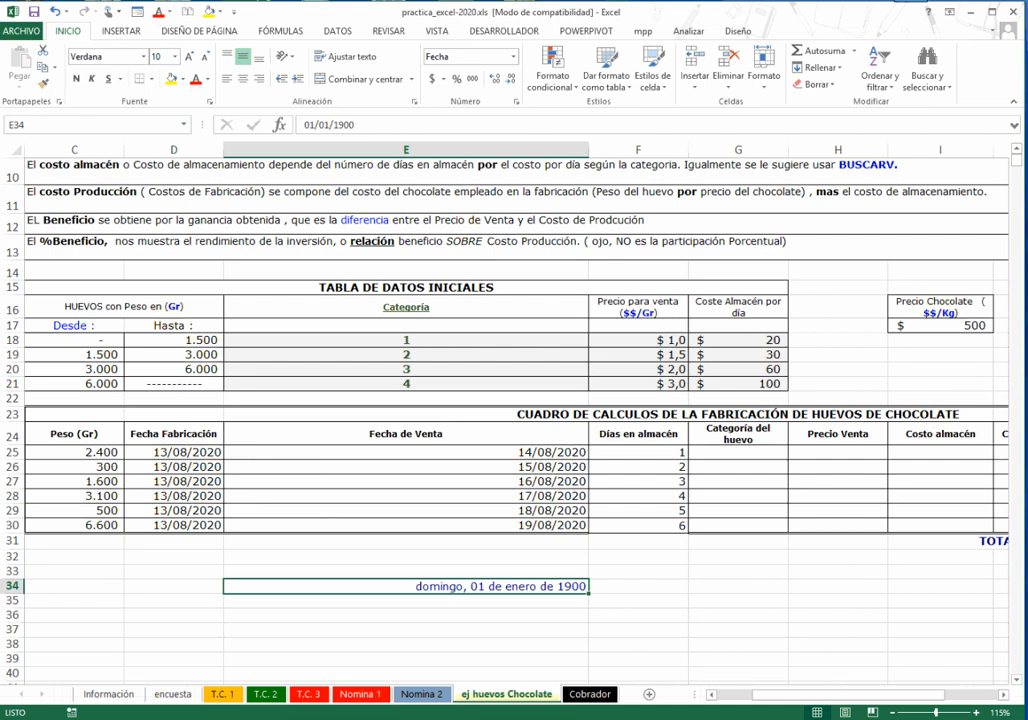
{"action": "left_click_drag", "start_coordinate": [589, 150], "coordinate": [512, 150]}
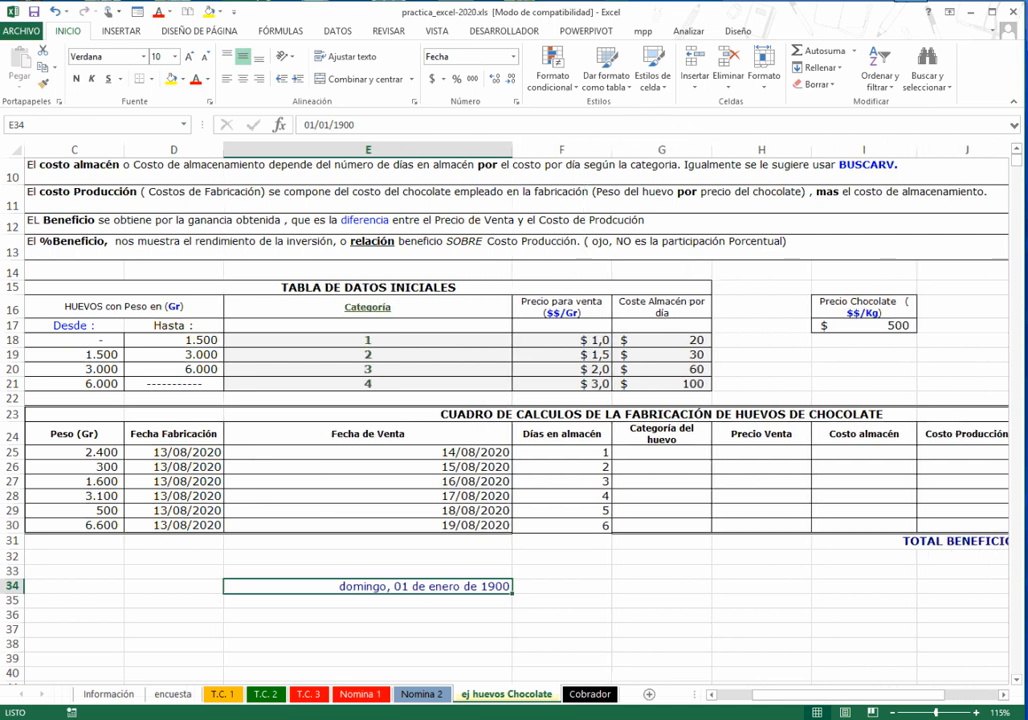
- Enter the formula =HOY() in cell E35
{"action": "left_click", "coordinate": [368, 601]}
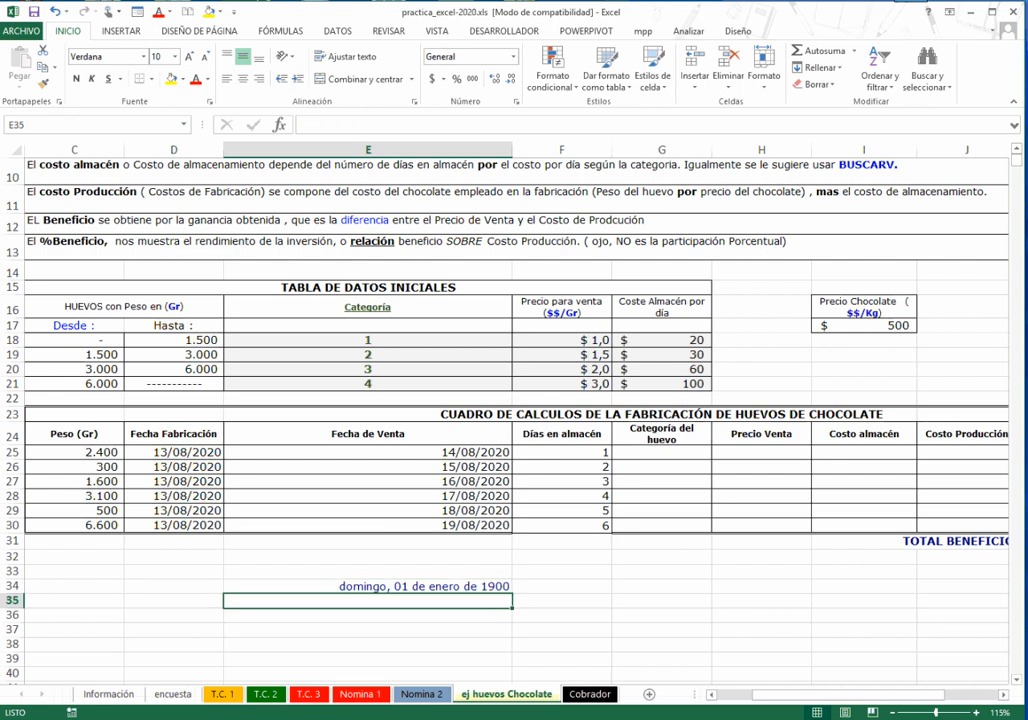
{"action": "type", "text": "=hoy"}
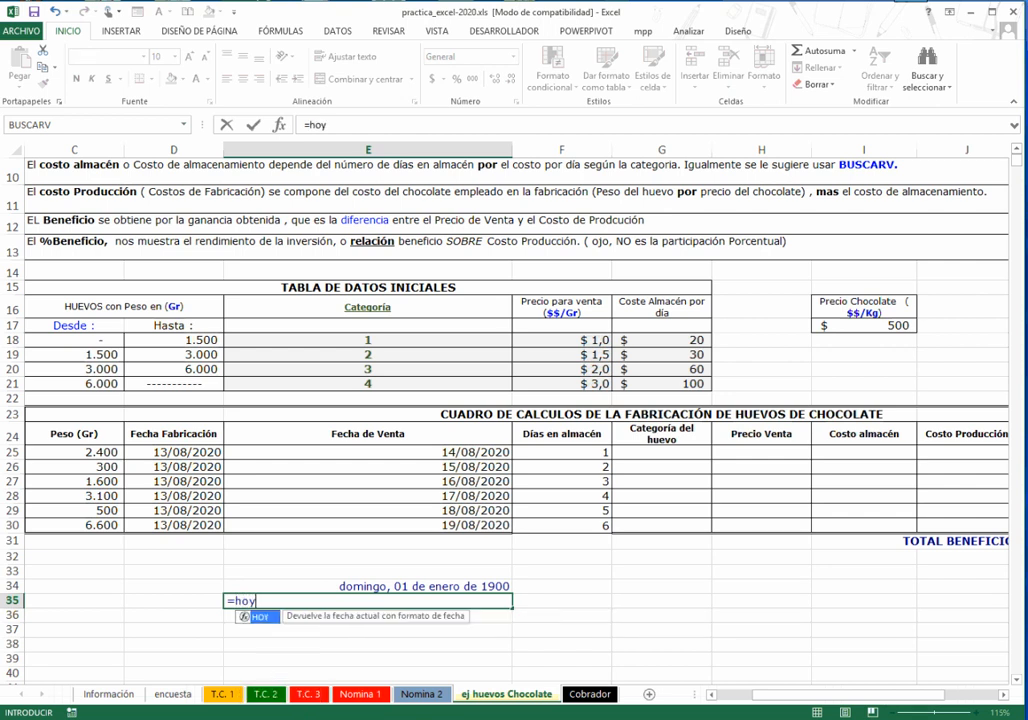
{"action": "type", "text": "()"}
{"action": "key", "text": "Return"}
{"action": "key", "text": "Up"}
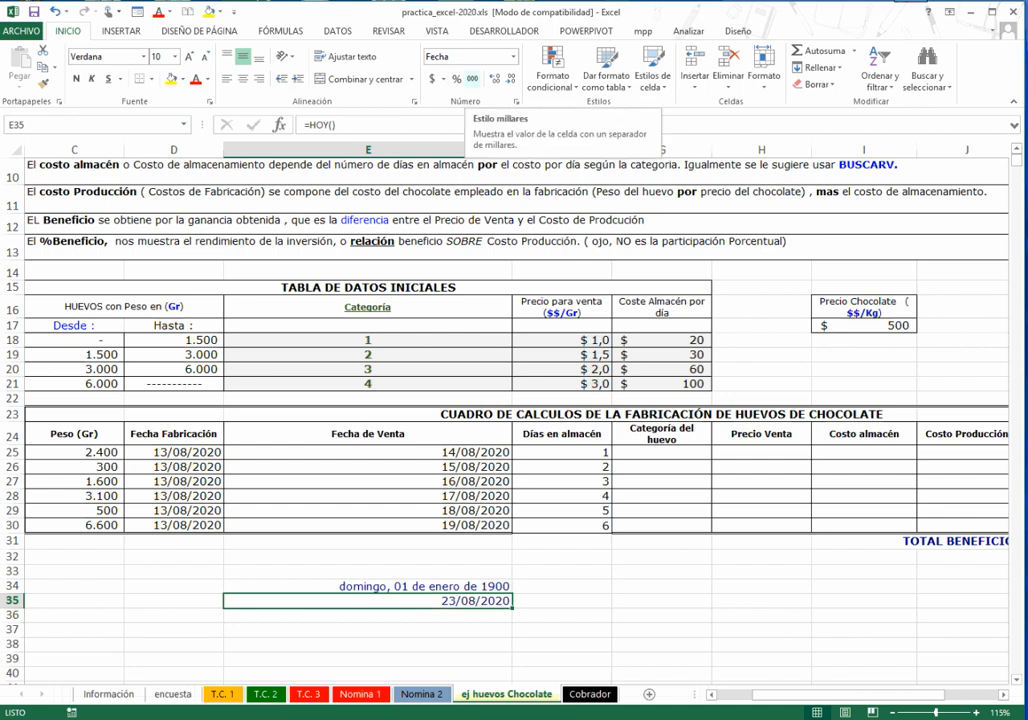
- Copy the Fecha larga format from E34 to E35
{"action": "left_click", "coordinate": [513, 56]}
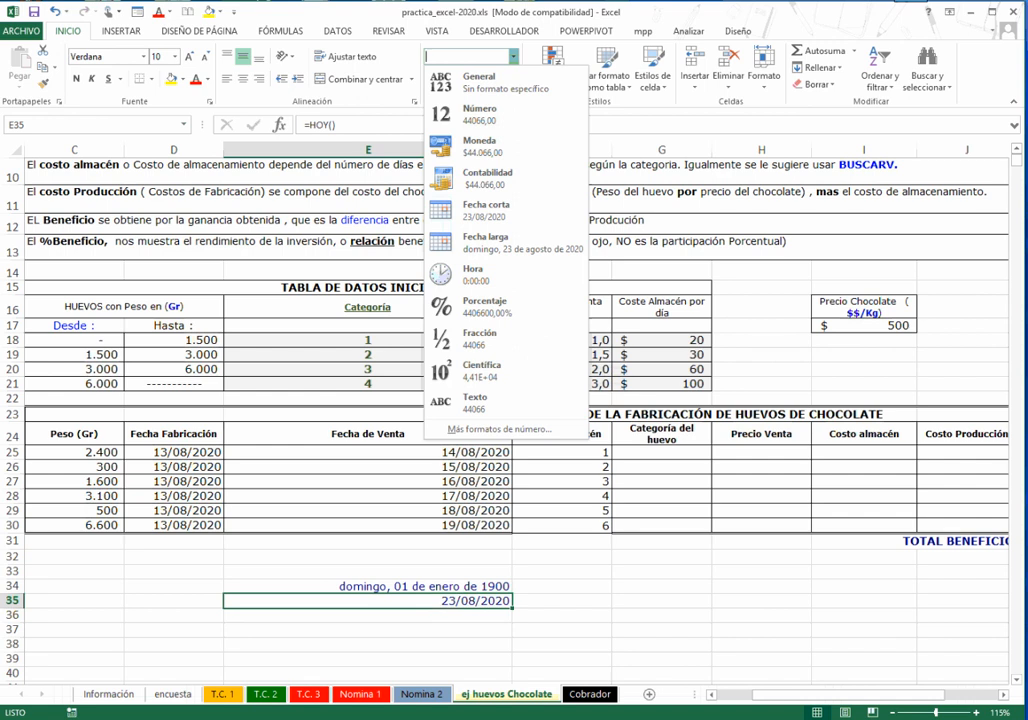
{"action": "key", "text": "Escape"}
{"action": "key", "text": "Up"}
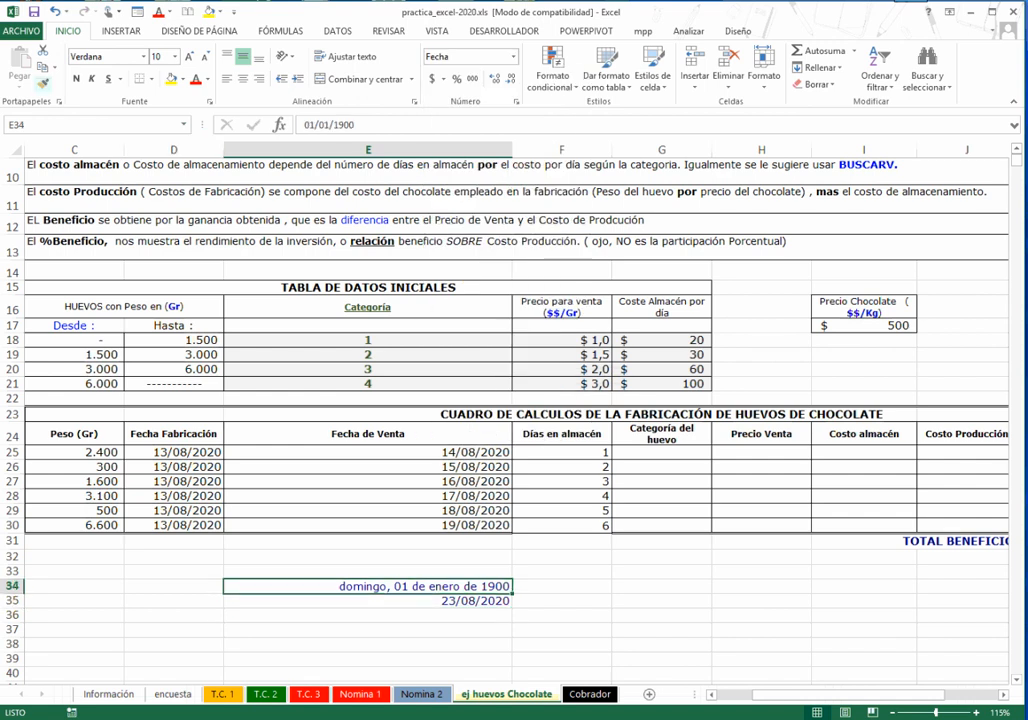
{"action": "left_click", "coordinate": [43, 84]}
{"action": "left_click", "coordinate": [374, 601]}
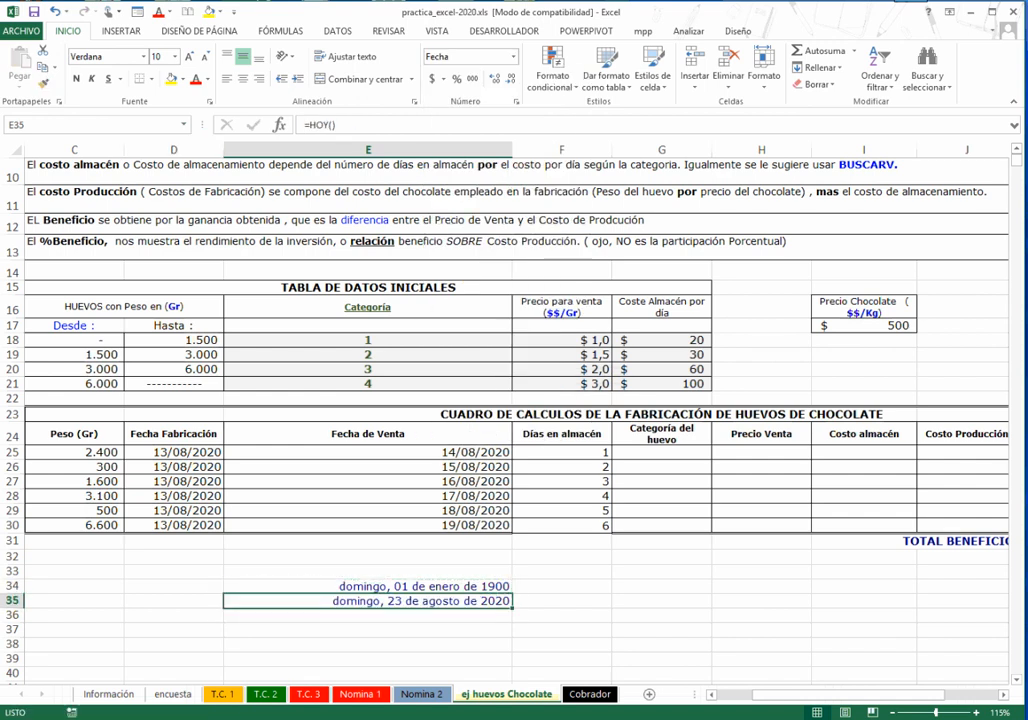
- Enter the formula =AHORA() in cell E36
{"action": "left_click", "coordinate": [367, 616]}
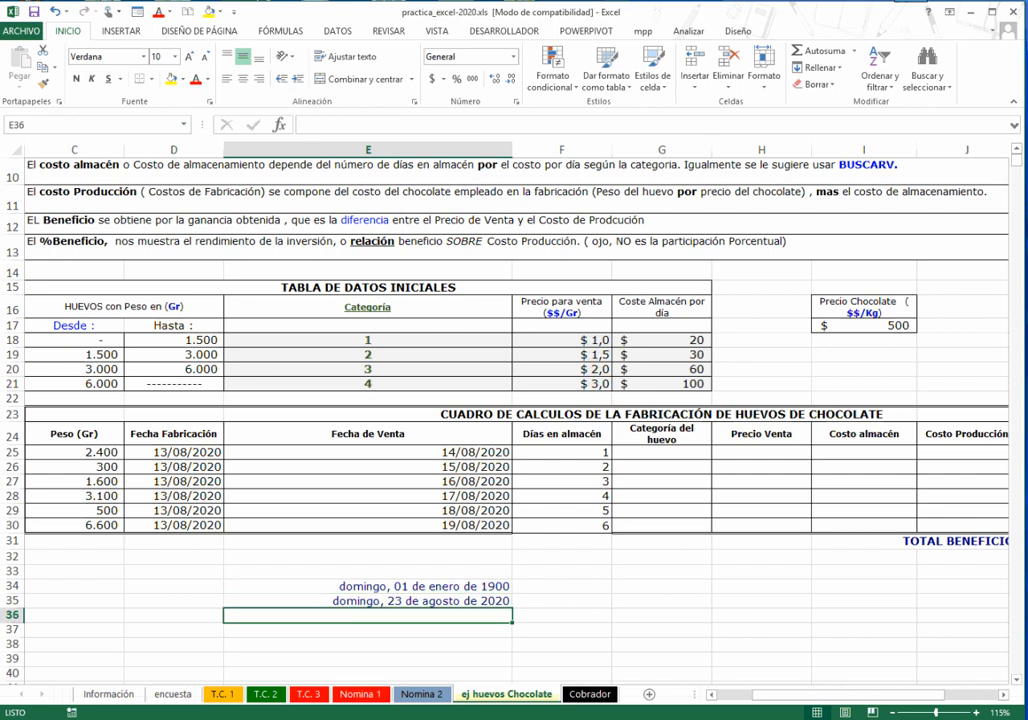
{"action": "type", "text": "=ahor"}
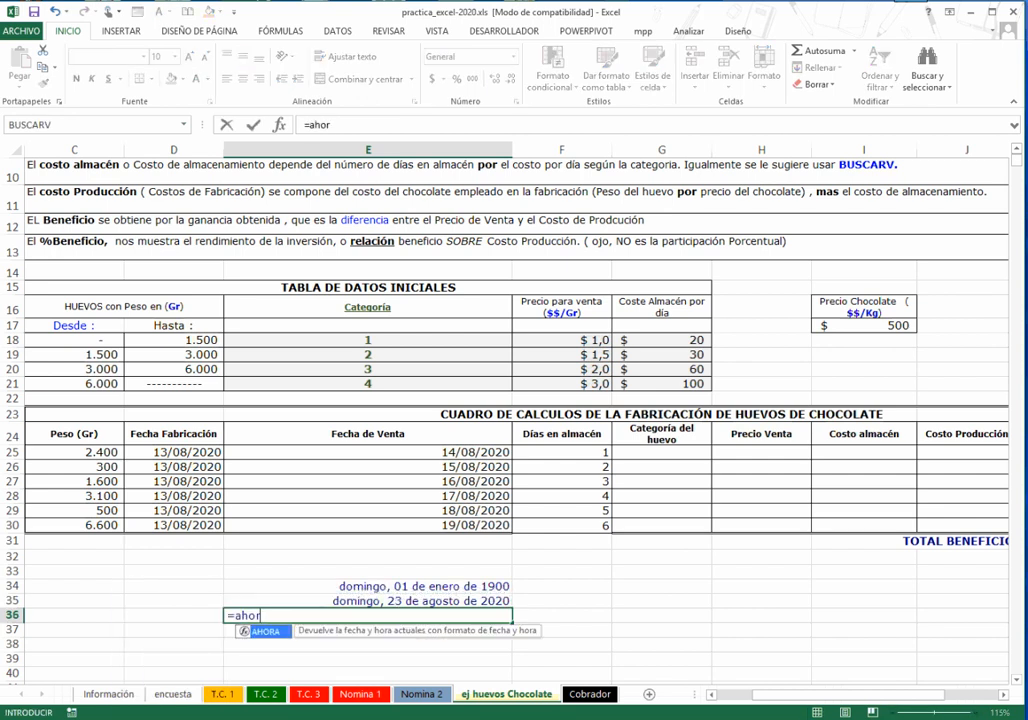
{"action": "type", "text": "a()"}
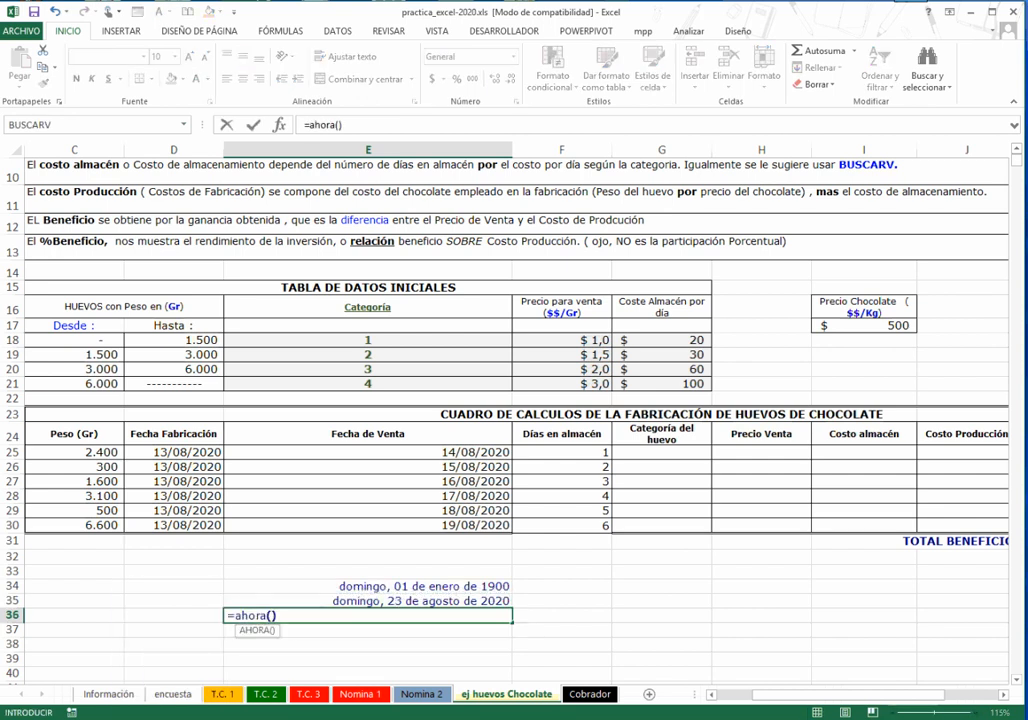
{"action": "key", "text": "ctrl+Return"}
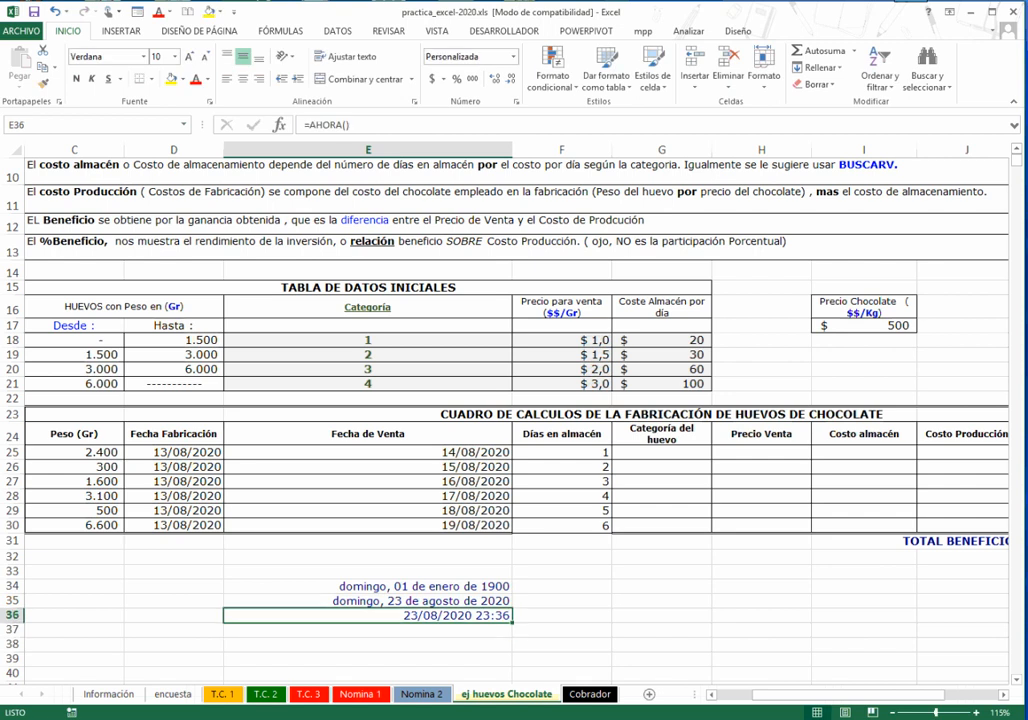
- Try copying the long date format from E35 to E36, and undo it to restore the date and time format
{"action": "left_click", "coordinate": [420, 601]}
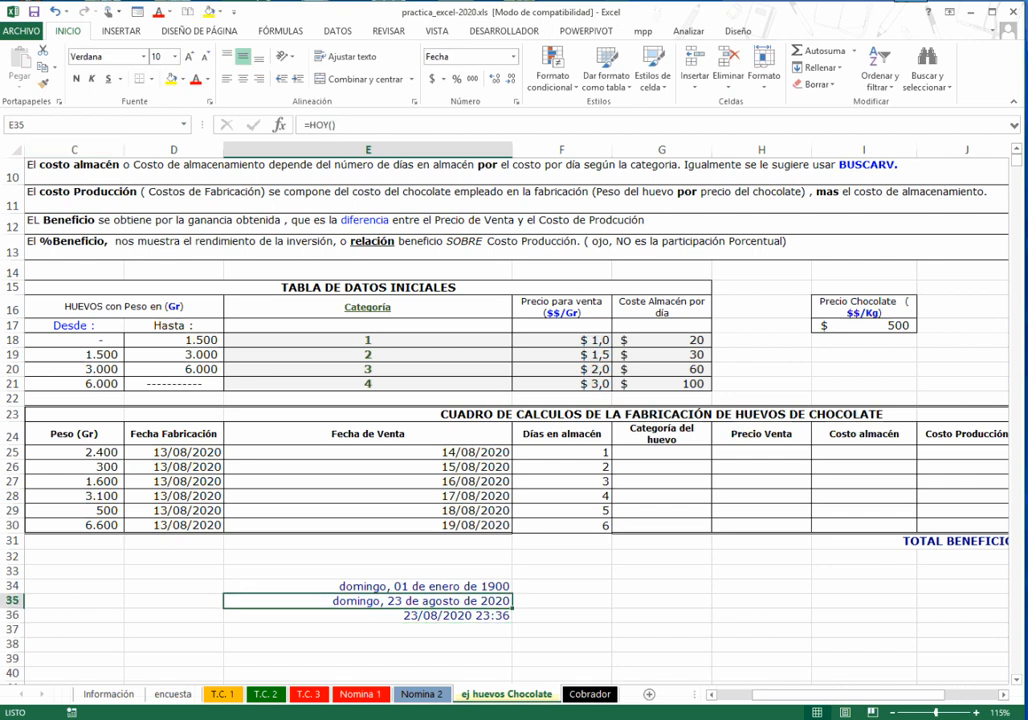
{"action": "left_click", "coordinate": [43, 84]}
{"action": "left_click", "coordinate": [420, 616]}
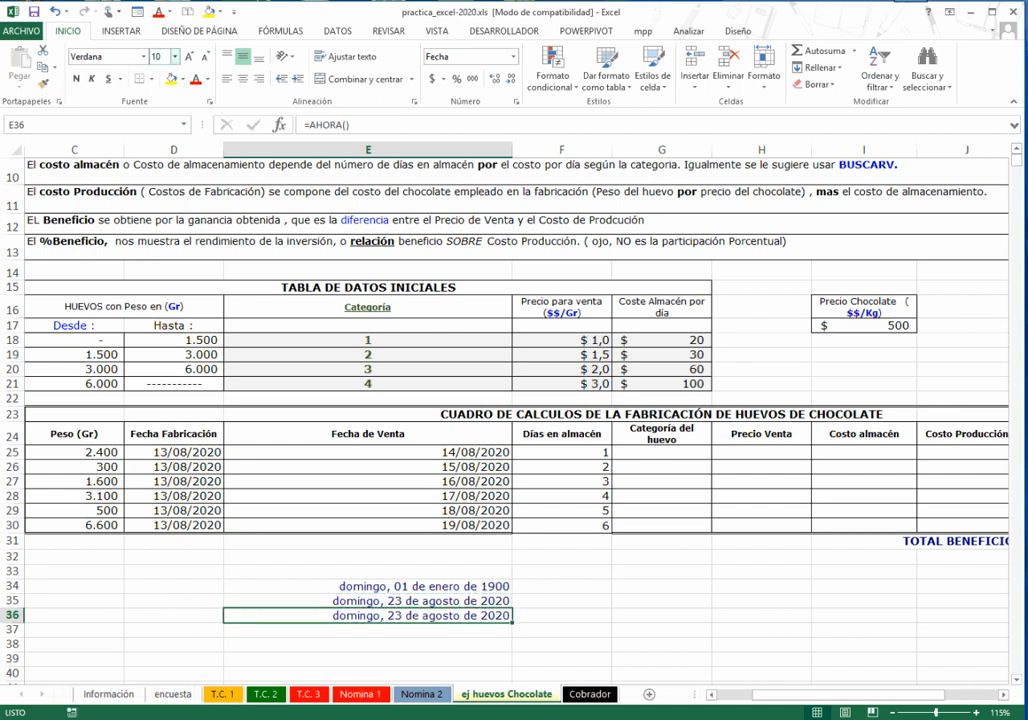
{"action": "left_click", "coordinate": [55, 12]}
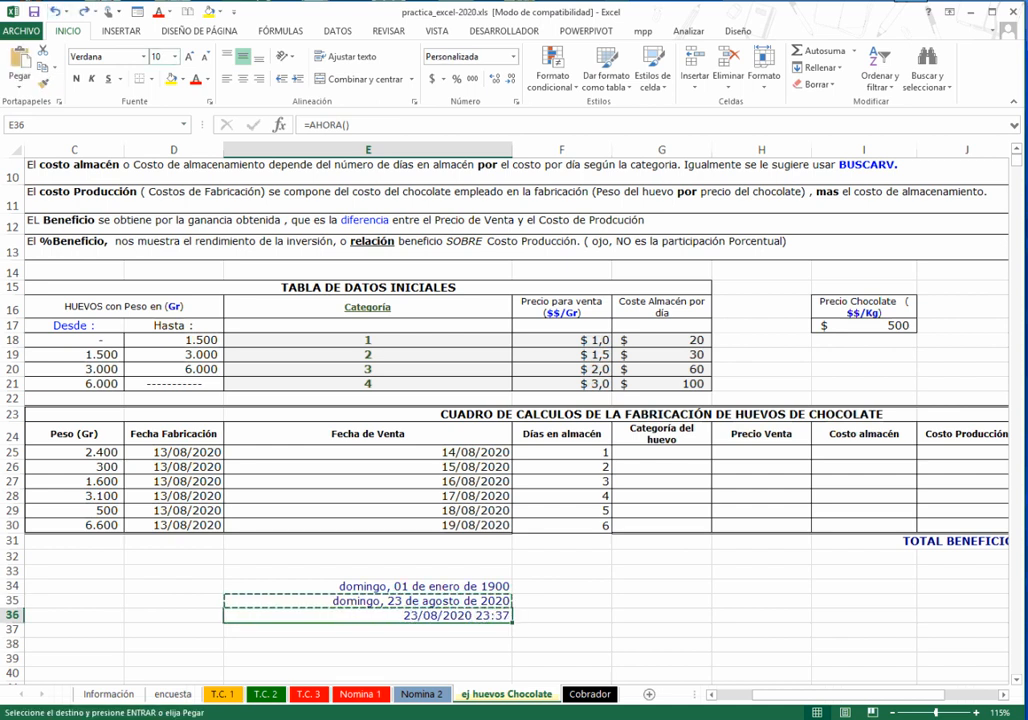
{"action": "key", "text": "Escape"}
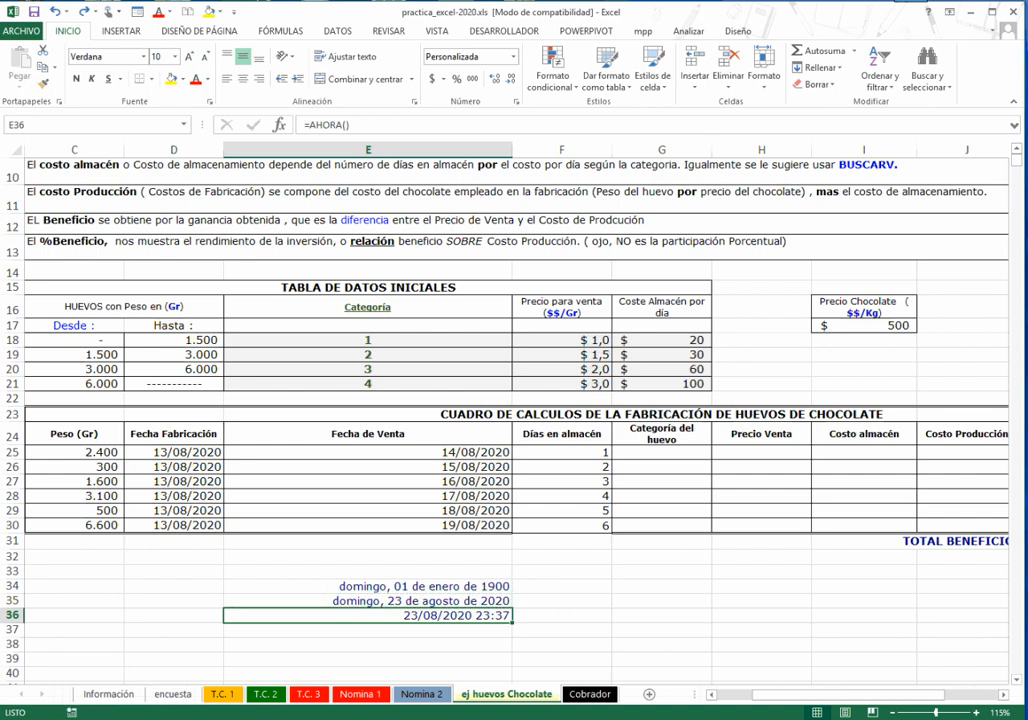
{"action": "key", "text": "F2"}
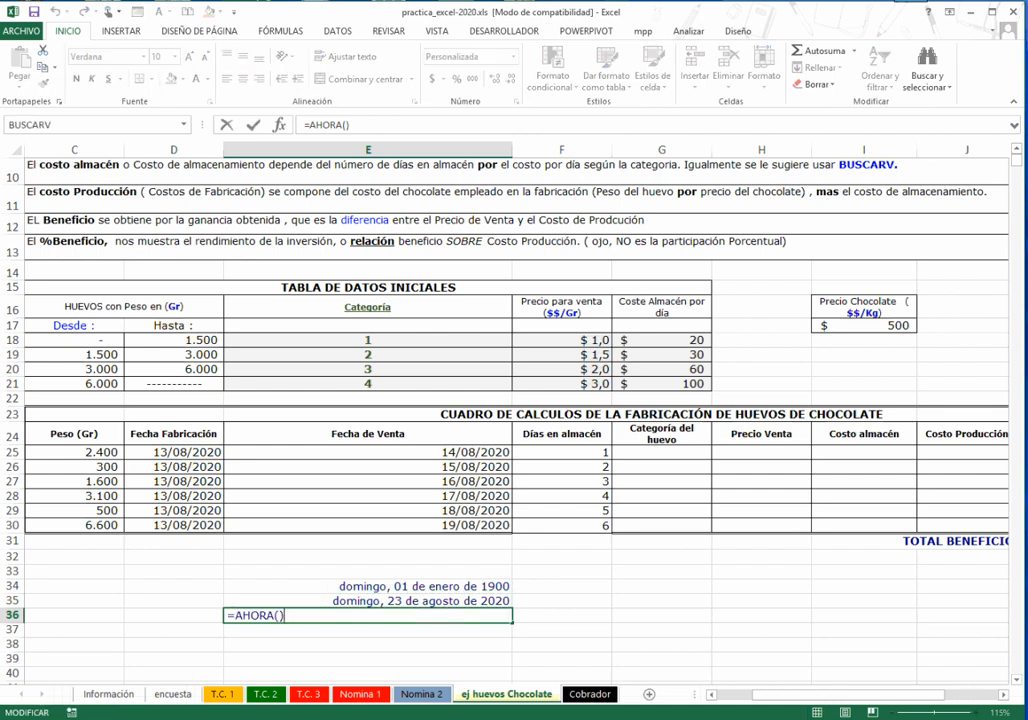
{"action": "key", "text": "Escape"}
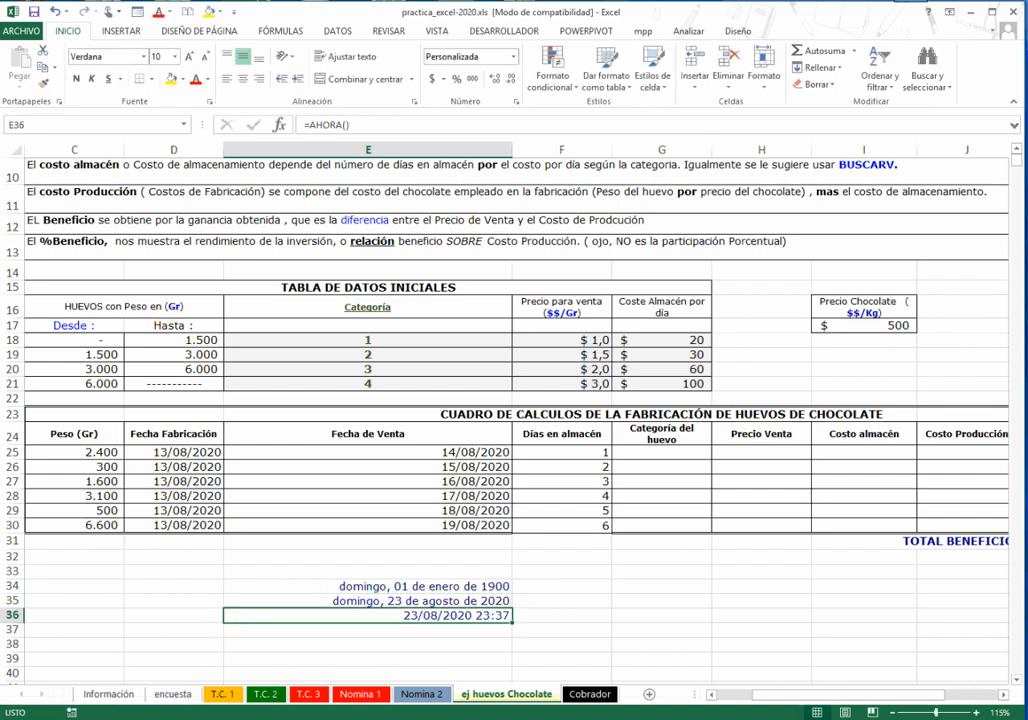
- Apply the Número format to the test cells E34:E37
{"action": "key", "text": "Up"}
{"action": "key", "text": "Up"}
{"action": "key", "text": "shift+Down"}
{"action": "key", "text": "shift+Down"}
{"action": "key", "text": "shift+Down"}
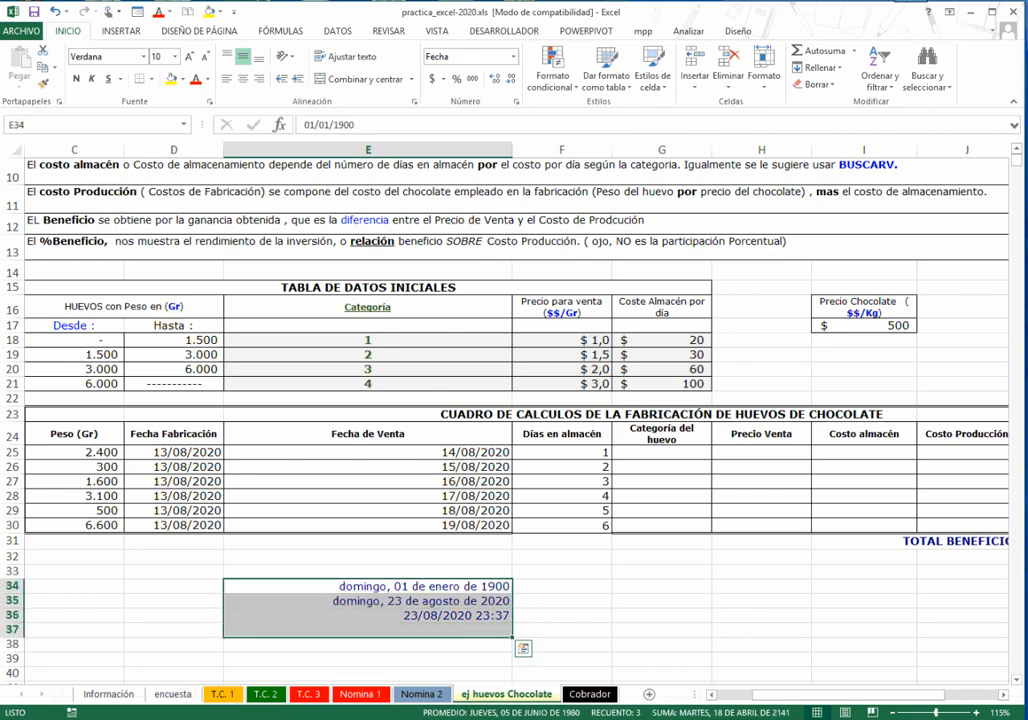
{"action": "left_click", "coordinate": [514, 57]}
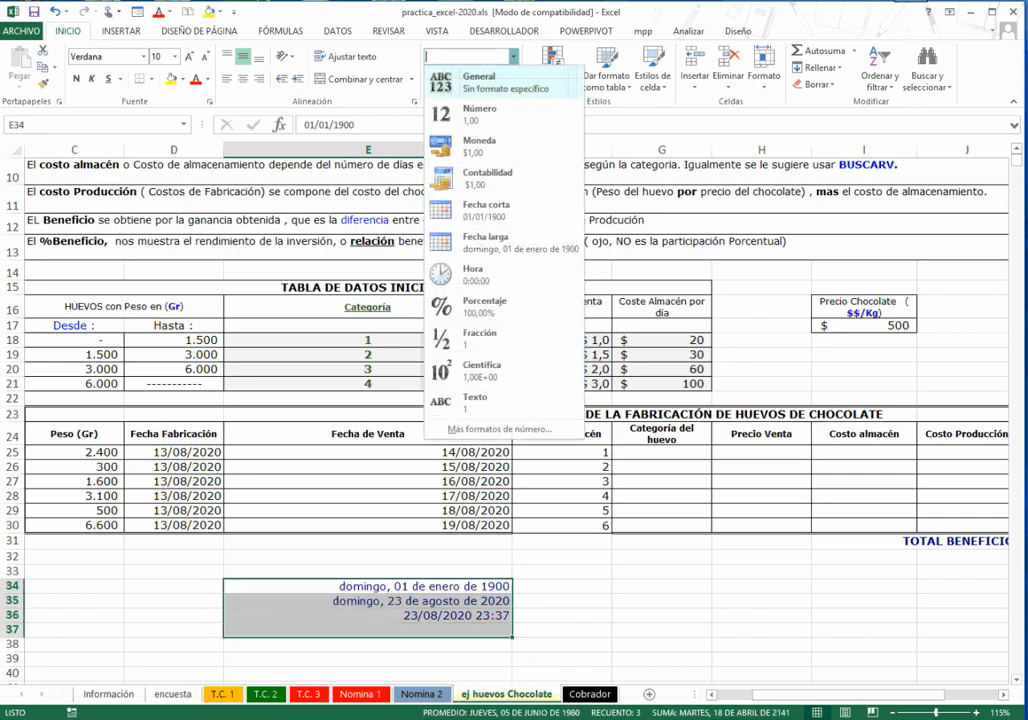
{"action": "key", "text": "Return"}
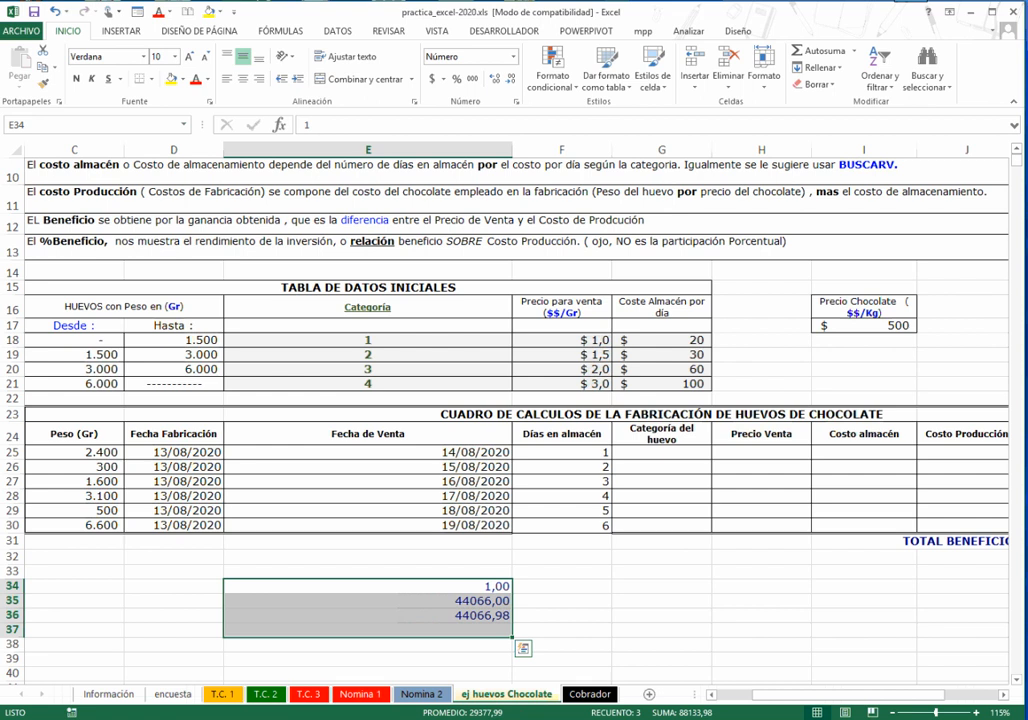
- Examine the numeric values and the =HOY() and =AHORA() formulas behind the test cells E34:E36
{"action": "left_click", "coordinate": [400, 587]}
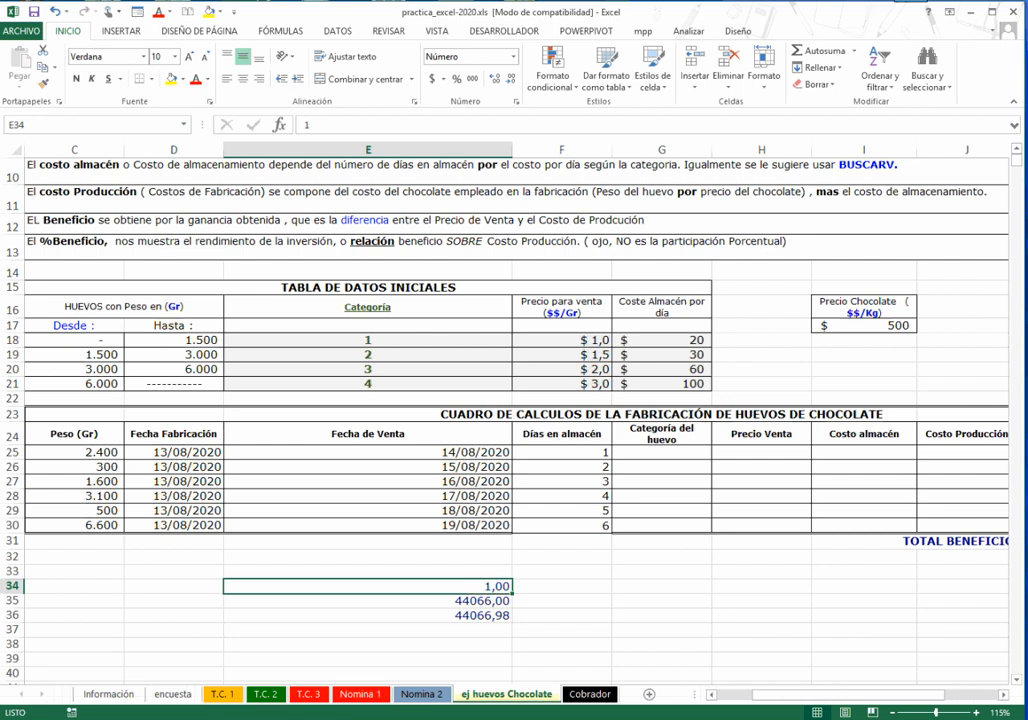
{"action": "scroll", "coordinate": [506, 415], "scroll_direction": "down", "scroll_amount": 1}
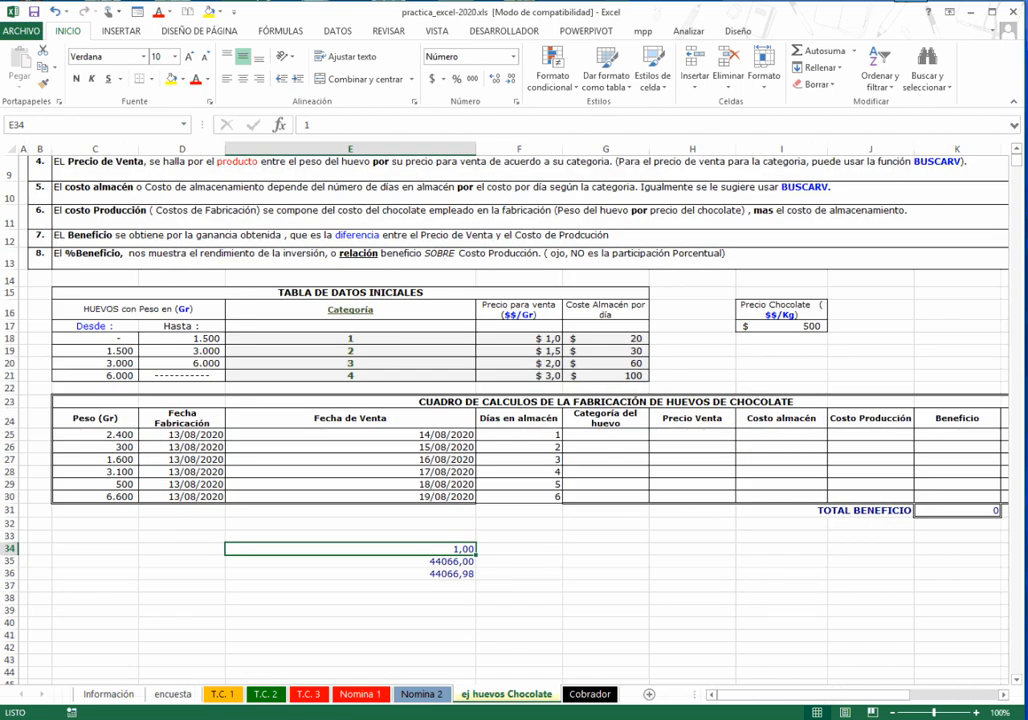
{"action": "scroll", "coordinate": [506, 415], "scroll_direction": "up", "scroll_amount": 1}
{"action": "left_click", "coordinate": [400, 574]}
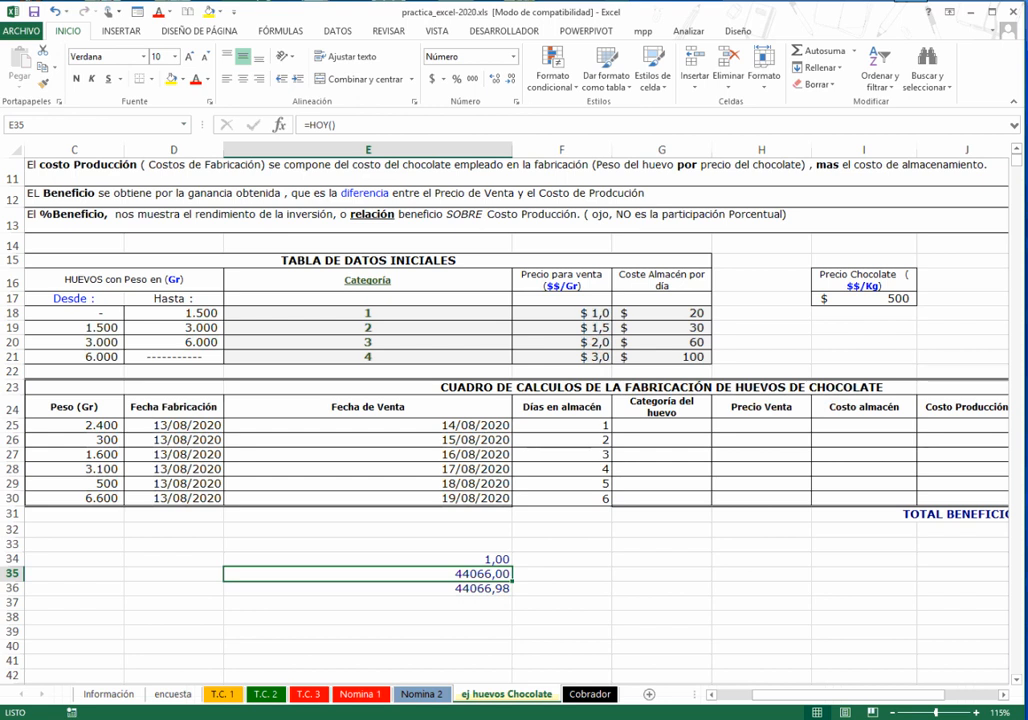
{"action": "left_click", "coordinate": [400, 589]}
{"action": "key", "text": "F2"}
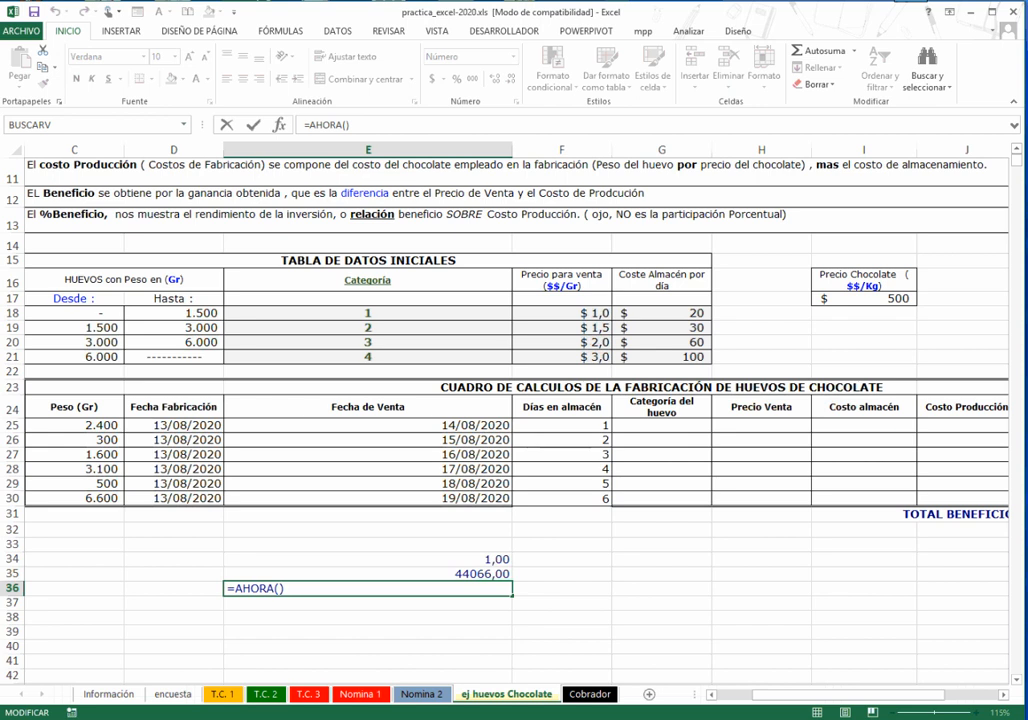
{"action": "key", "text": "ctrl+Return"}
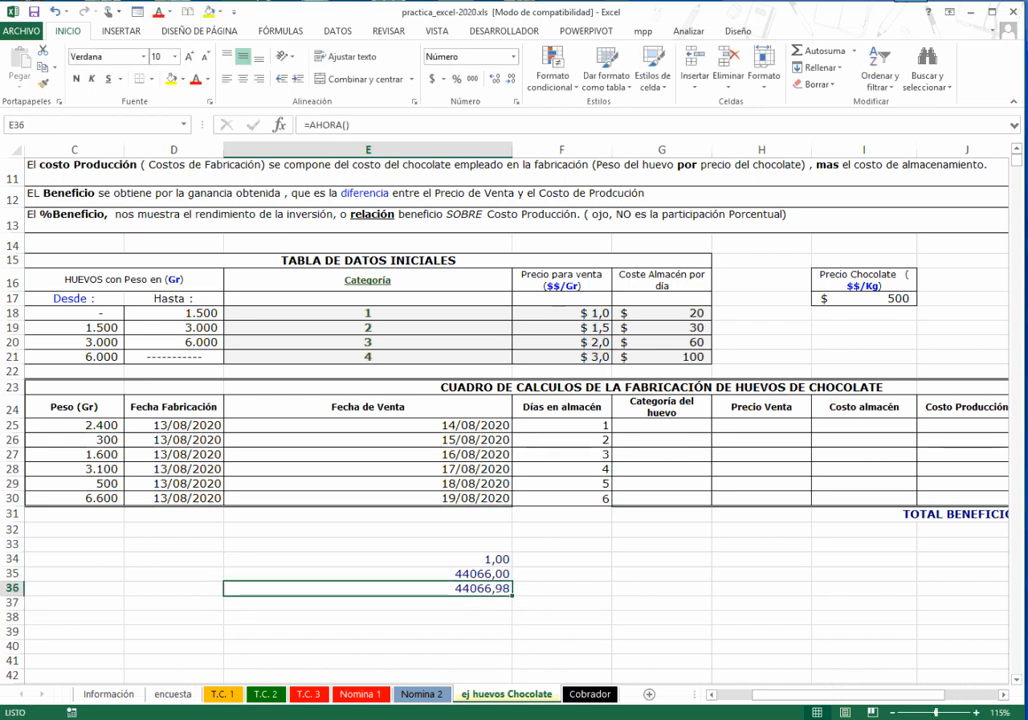
- Delete the date test values from cells E34:E37 below the calculation table
{"action": "left_click_drag", "start_coordinate": [440, 560], "coordinate": [440, 603]}
{"action": "key", "text": "Delete"}
{"action": "key", "text": "Up"}
{"action": "key", "text": "Up"}
{"action": "key", "text": "Up"}
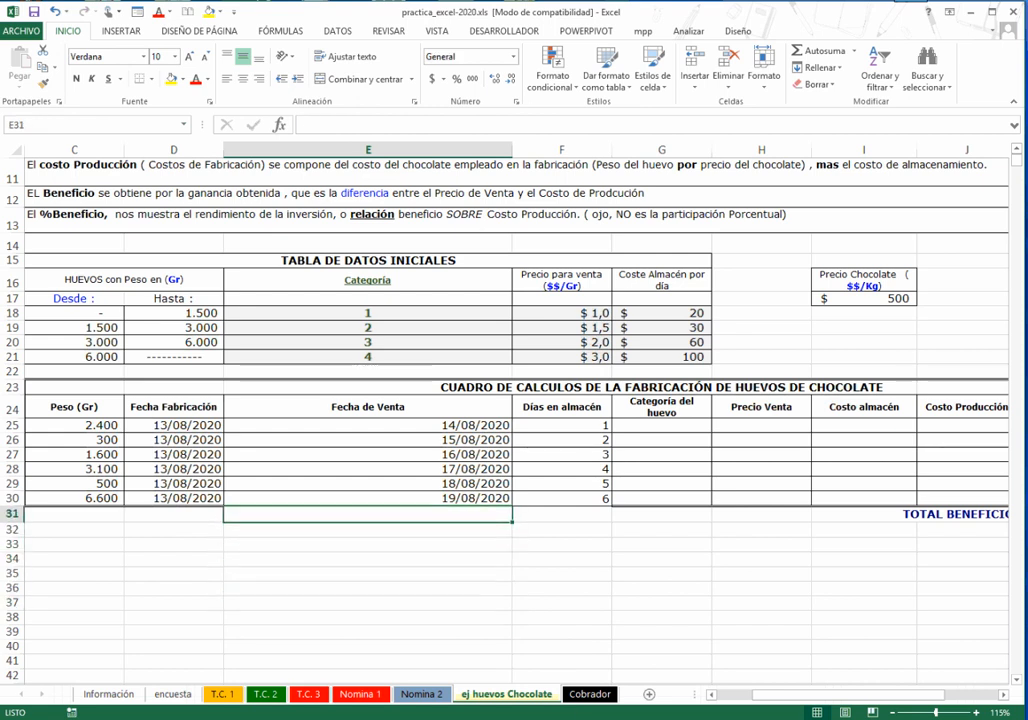
- Look over row 25 of the calculation table and the empty Categoría del huevo column, cells G25:G29
{"action": "key", "text": "Right"}
{"action": "key", "text": "Right"}
{"action": "key", "text": "Up"}
{"action": "key", "text": "Up"}
{"action": "key", "text": "Up"}
{"action": "key", "text": "Up"}
{"action": "key", "text": "Up"}
{"action": "key", "text": "Up"}
{"action": "key", "text": "Right"}
{"action": "key", "text": "Right"}
{"action": "key", "text": "Right"}
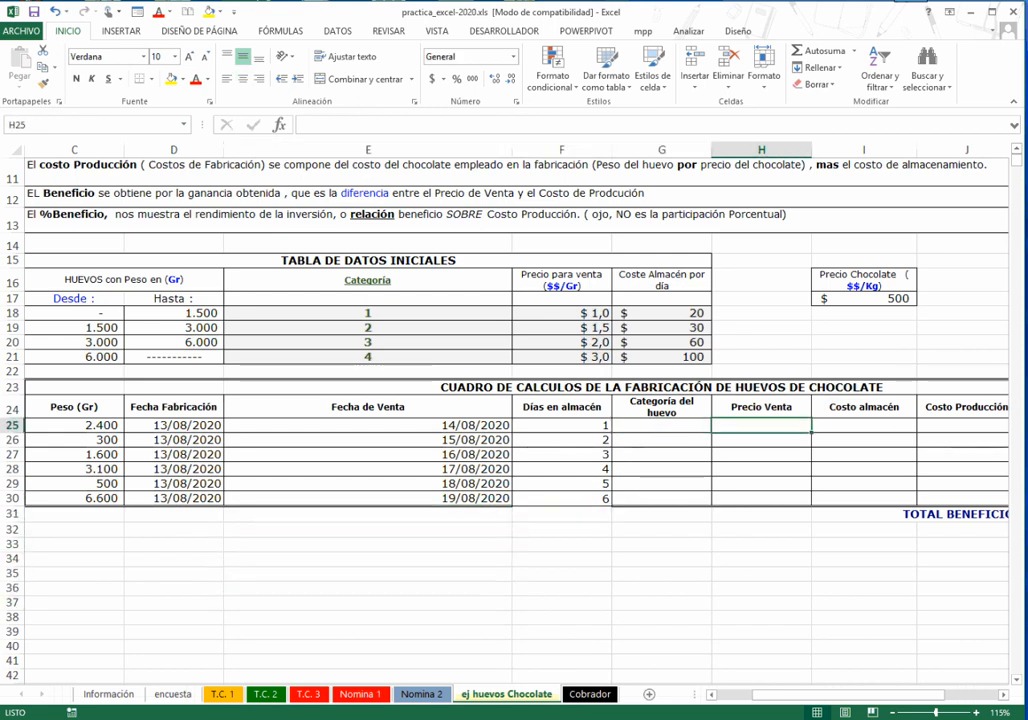
{"action": "key", "text": "Left"}
{"action": "key", "text": "Left"}
{"action": "key", "text": "Left"}
{"action": "key", "text": "Left"}
{"action": "key", "text": "Left"}
{"action": "key", "text": "Left"}
{"action": "key", "text": "Left"}
{"action": "key", "text": "Left"}
{"action": "key", "text": "Left"}
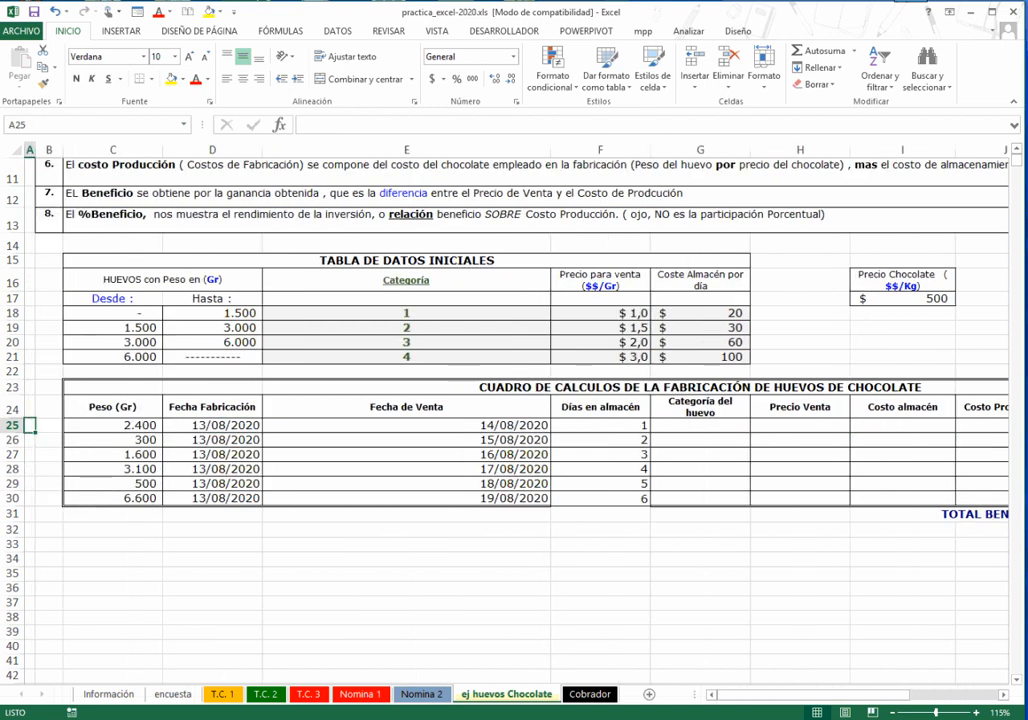
{"action": "key", "text": "Right"}
{"action": "key", "text": "Right"}
{"action": "key", "text": "Right"}
{"action": "key", "text": "Right"}
{"action": "key", "text": "Right"}
{"action": "key", "text": "Right"}
{"action": "key", "text": "shift+Down"}
{"action": "key", "text": "shift+Down"}
{"action": "key", "text": "shift+Down"}
{"action": "key", "text": "shift+Down"}
{"action": "key", "text": "shift+Down"}
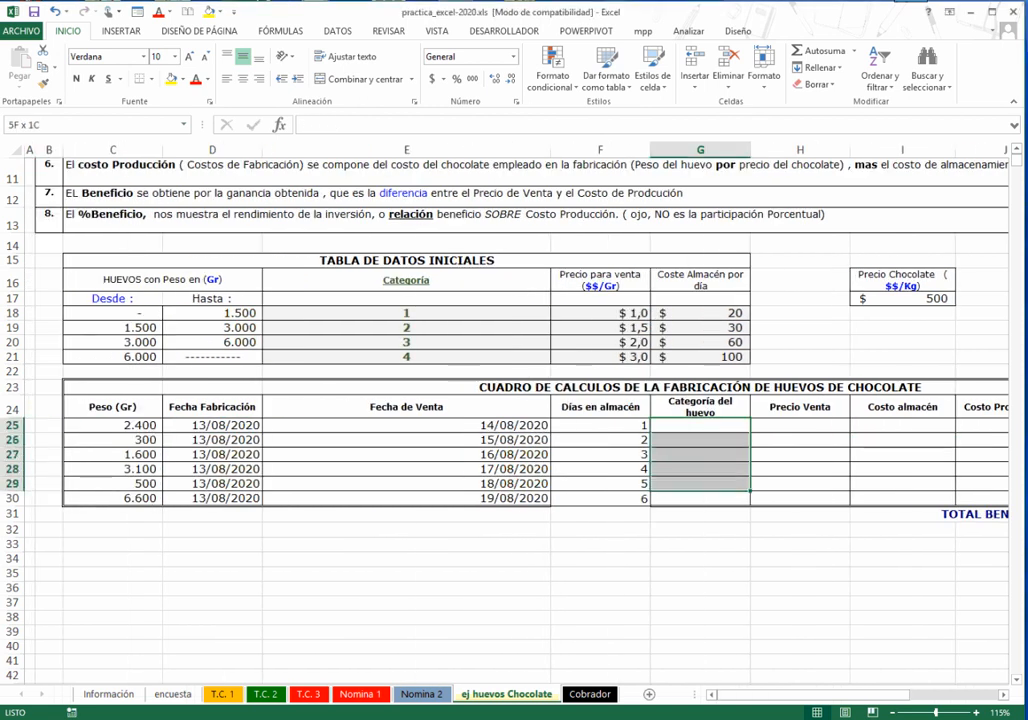
- Examine the egg weight in C25 against the weight ranges and categories in C18:E21
{"action": "key", "text": "Left"}
{"action": "key", "text": "Left"}
{"action": "key", "text": "Left"}
{"action": "key", "text": "Left"}
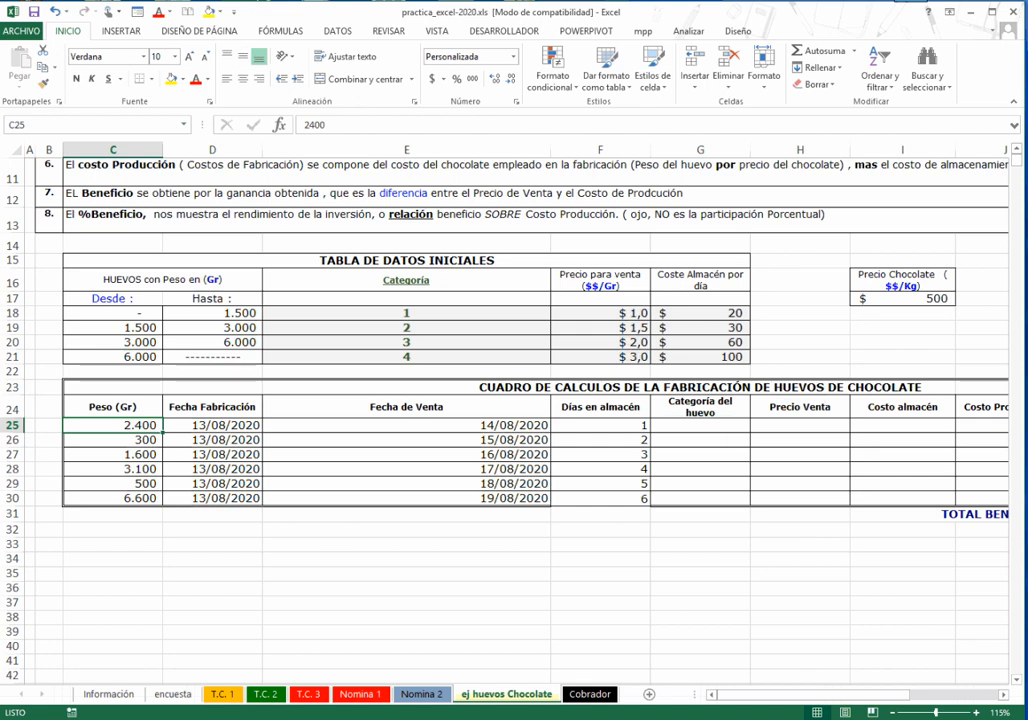
{"action": "key", "text": "Up"}
{"action": "key", "text": "Up"}
{"action": "key", "text": "Up"}
{"action": "key", "text": "Up"}
{"action": "key", "text": "Up"}
{"action": "key", "text": "Up"}
{"action": "key", "text": "Up"}
{"action": "key", "text": "shift+Right"}
{"action": "key", "text": "shift+Right"}
{"action": "key", "text": "shift+Down"}
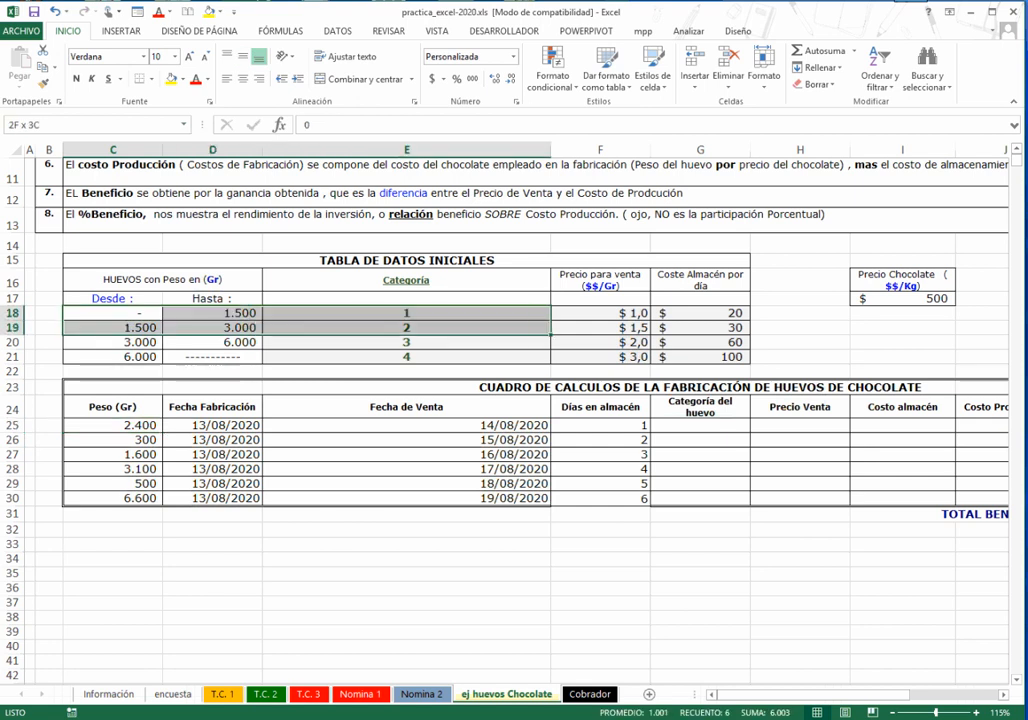
{"action": "key", "text": "shift+Down"}
{"action": "key", "text": "shift+Down"}
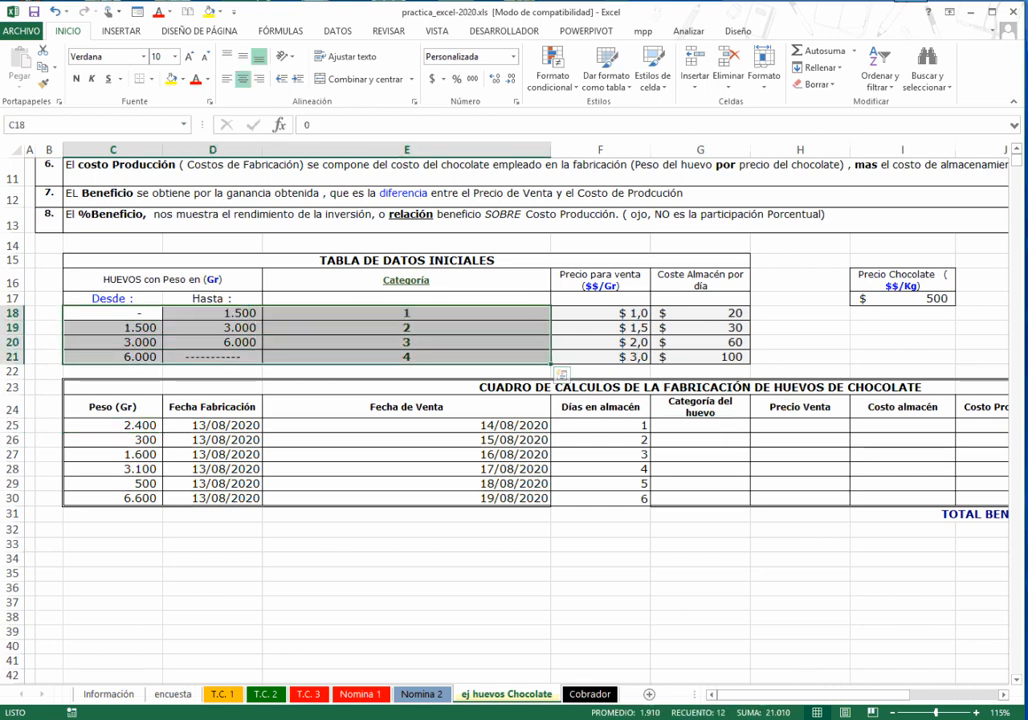
- Review the Categoría del huevo through Beneficio columns in row 25, along with the exercise instructions above the tables
{"action": "left_click", "coordinate": [700, 425]}
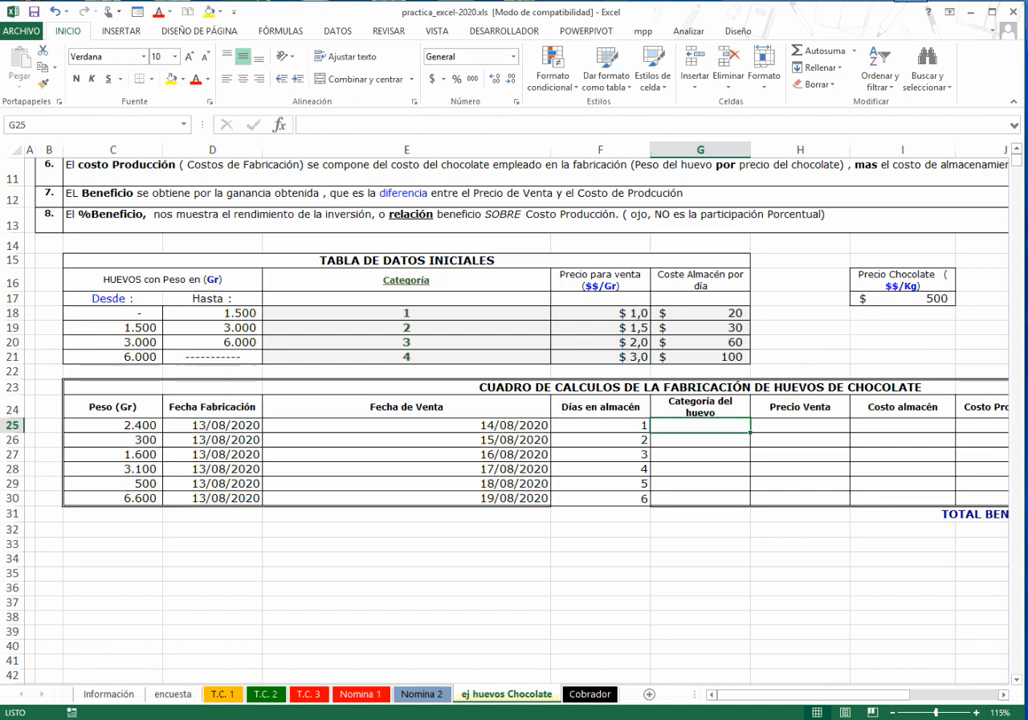
{"action": "left_click", "coordinate": [800, 425]}
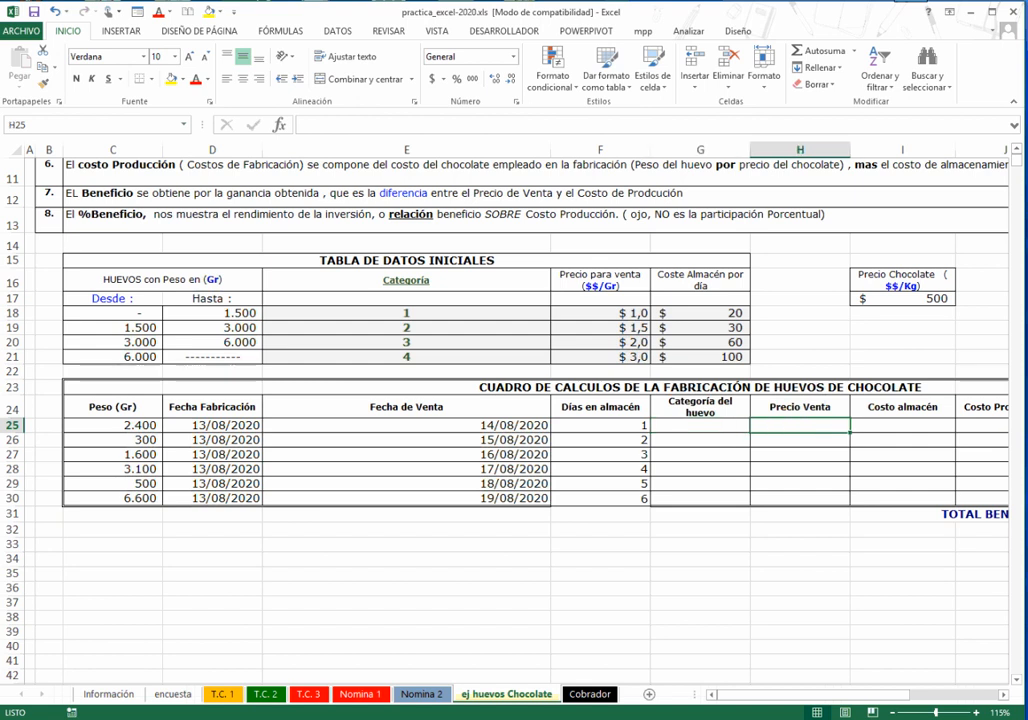
{"action": "key", "text": "Right"}
{"action": "key", "text": "Right"}
{"action": "key", "text": "Right"}
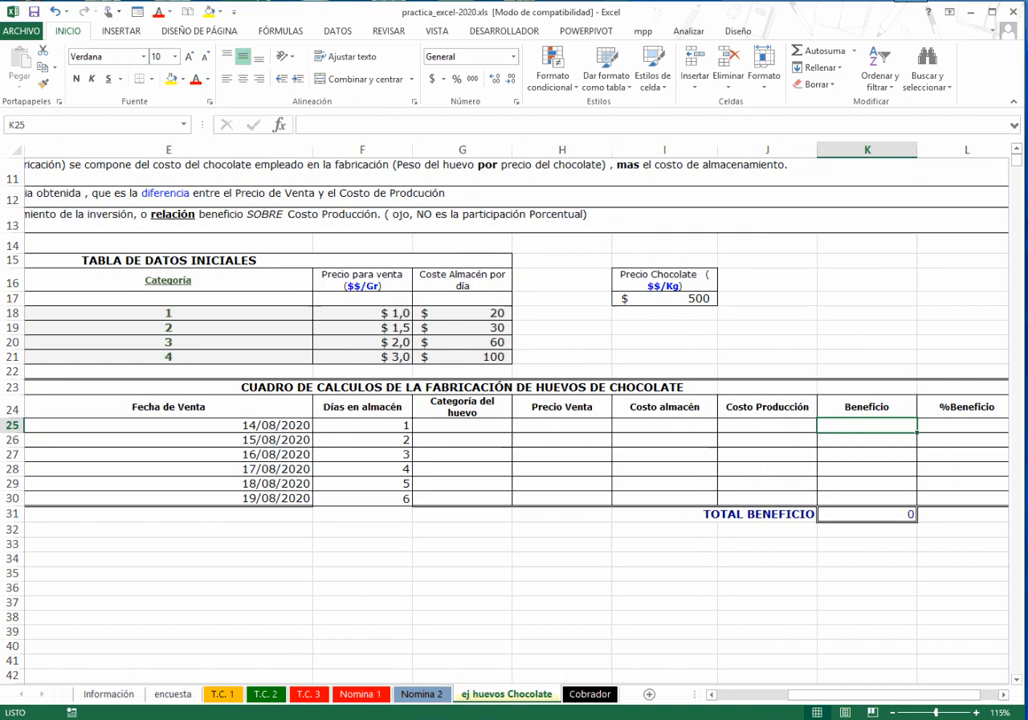
{"action": "scroll", "coordinate": [405, 400], "scroll_direction": "up", "scroll_amount": 1}
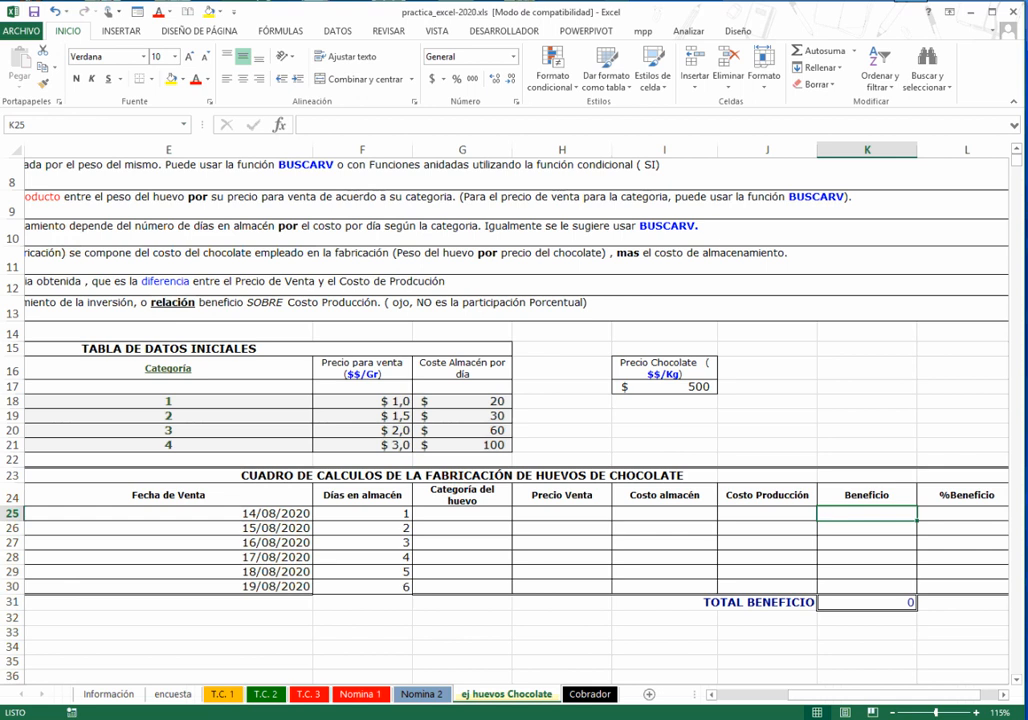
- Narrow the Fecha de Venta column E and the Días en almacén column F to fit their contents more closely
{"action": "left_click_drag", "start_coordinate": [312, 149], "coordinate": [172, 149]}
{"action": "key", "text": "Left"}
{"action": "key", "text": "Left"}
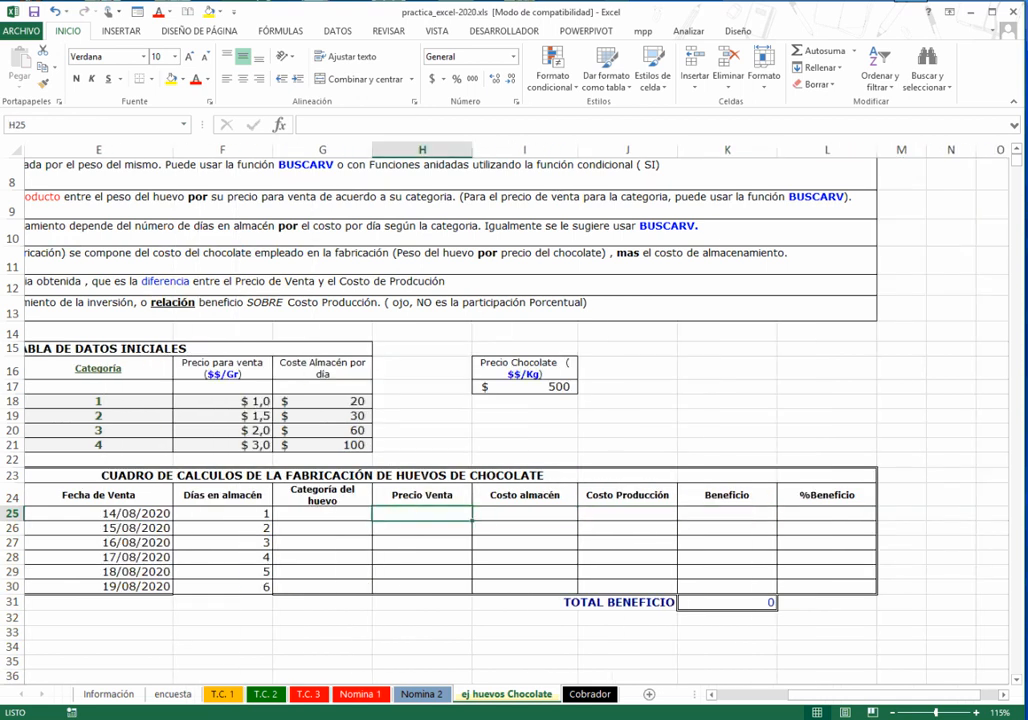
{"action": "key", "text": "ctrl+Home"}
{"action": "left_click_drag", "start_coordinate": [410, 149], "coordinate": [381, 149]}
{"action": "left_click_drag", "start_coordinate": [481, 149], "coordinate": [452, 149]}
- Examine the sale prices and daily storage costs in the initial data table against the empty Costo almacén cells I25:I30
{"action": "left_click_drag", "start_coordinate": [417, 401], "coordinate": [505, 401]}
{"action": "left_click_drag", "start_coordinate": [600, 513], "coordinate": [600, 585]}
{"action": "left_click_drag", "start_coordinate": [505, 387], "coordinate": [505, 446]}
{"action": "left_click", "coordinate": [703, 513]}
{"action": "left_click_drag", "start_coordinate": [703, 513], "coordinate": [703, 586]}
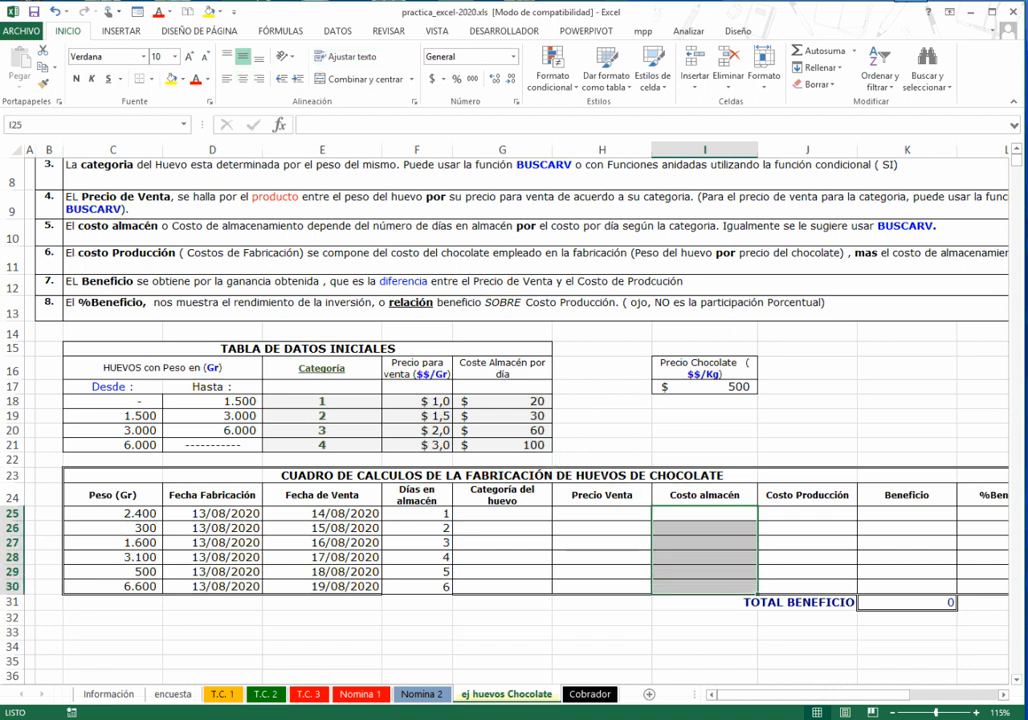
{"action": "scroll", "coordinate": [703, 572], "scroll_direction": "down", "scroll_amount": 1}
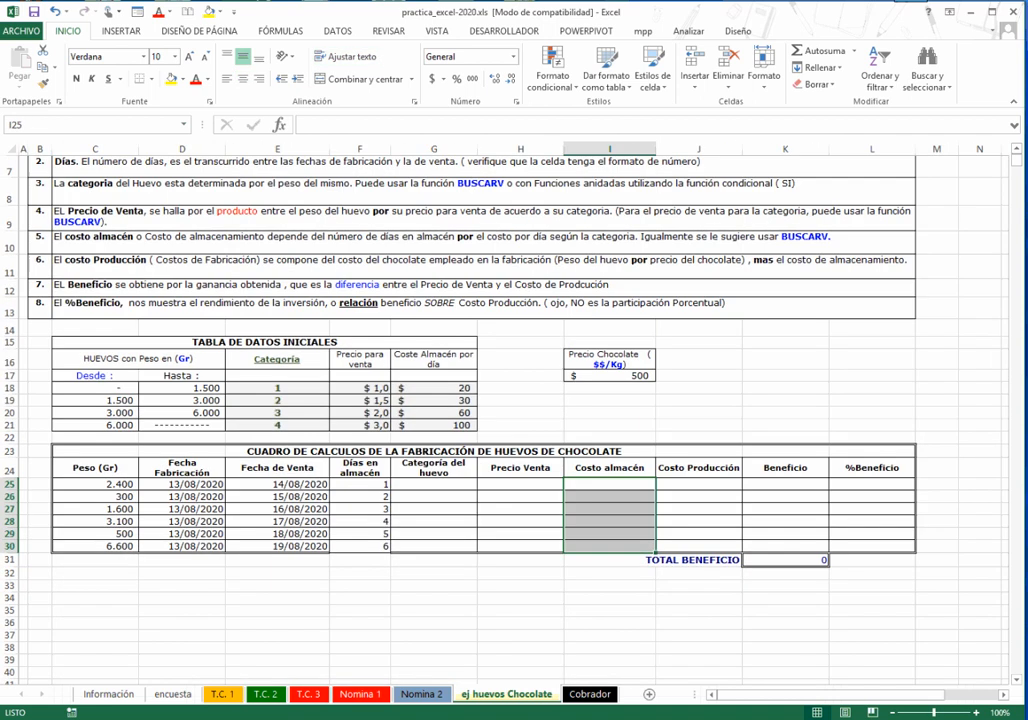
{"action": "left_click", "coordinate": [520, 598]}
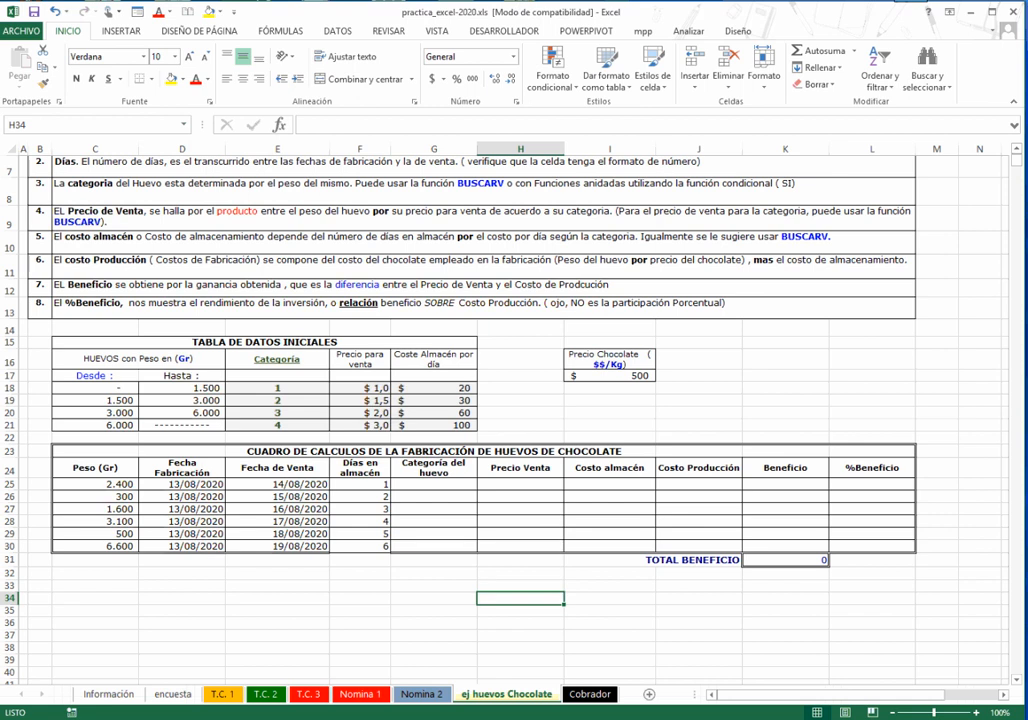